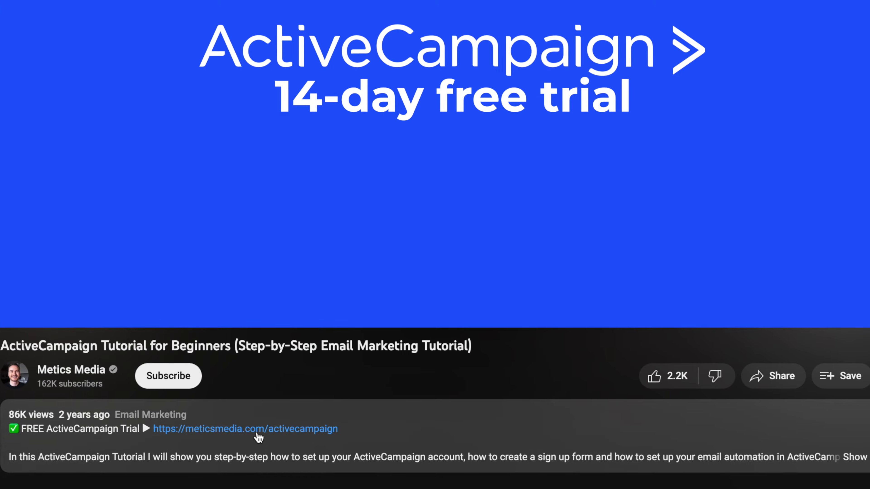
# Step: Follow the 'FREE ActiveCampaign Trial' link in the YouTube video description to ActiveCampaign
pyautogui.click(257, 434)
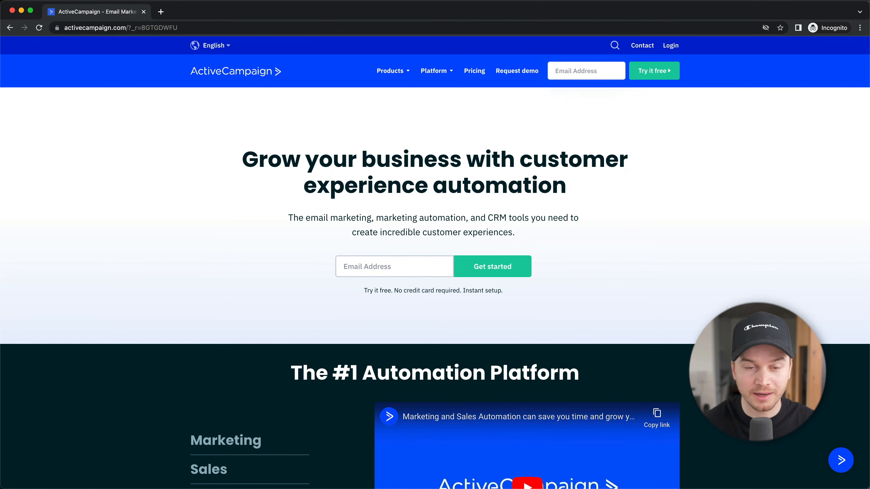
# Step: Start the free trial with a sign-up email, then submit the name and phone details
pyautogui.click(400, 267)
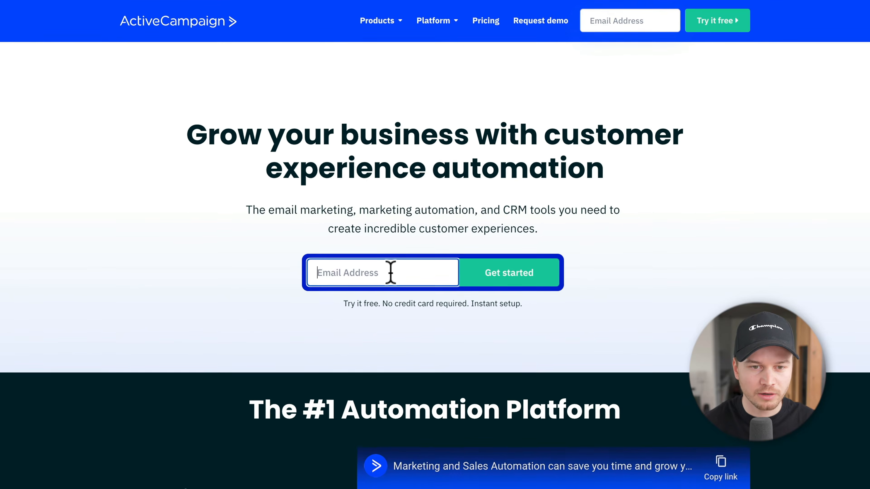
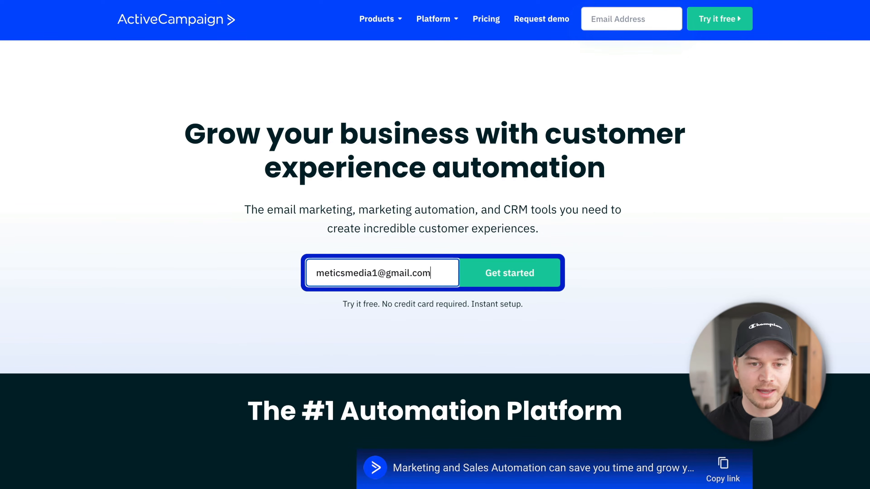
pyautogui.click(526, 287)
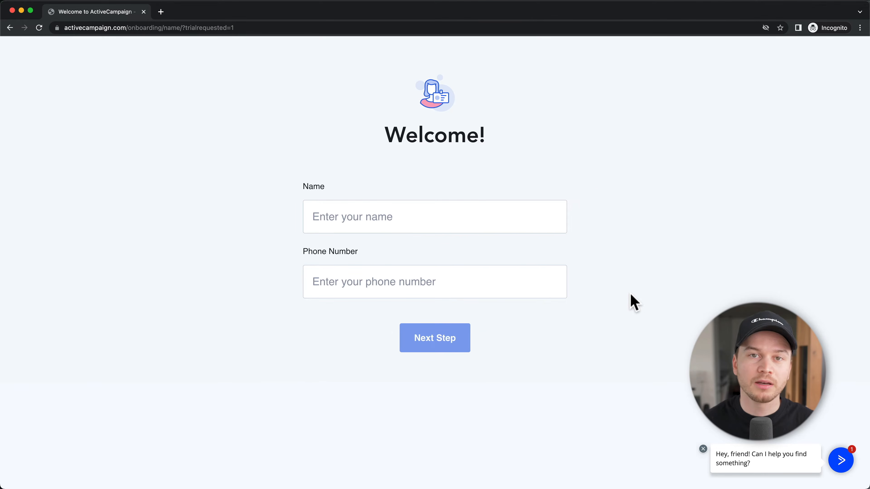
pyautogui.click(398, 216)
pyautogui.write('Metics Media')
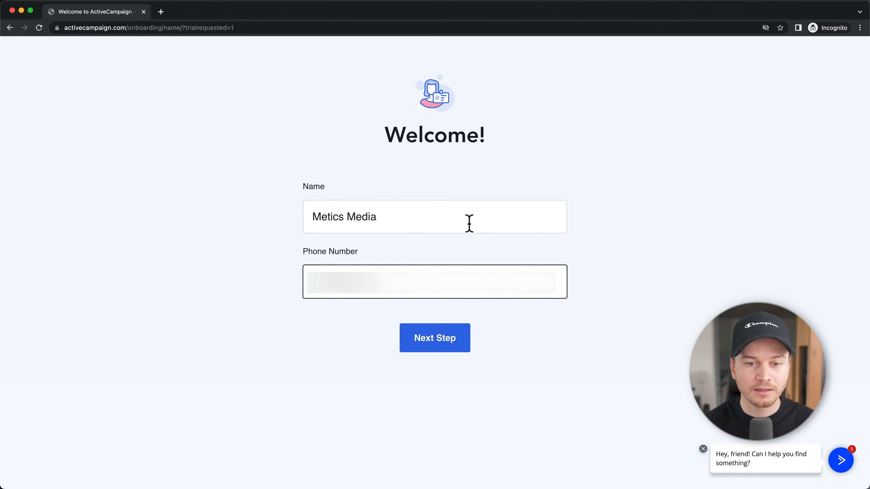
pyautogui.click(459, 343)
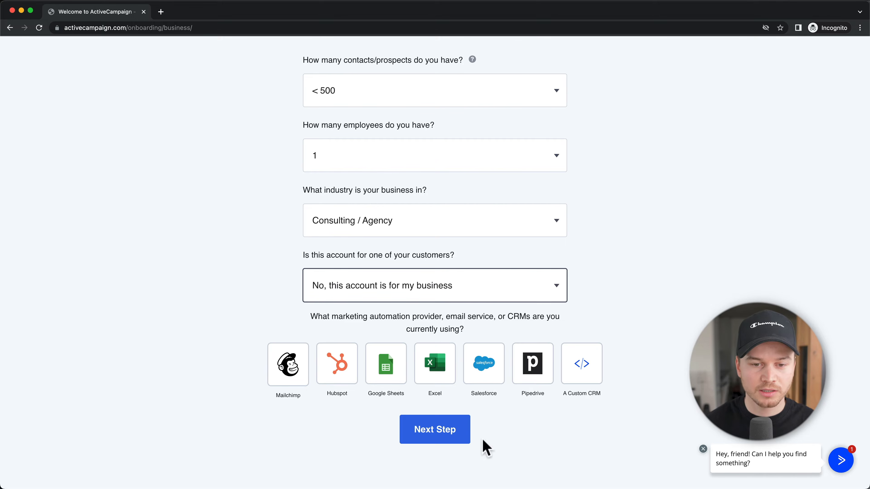
# Step: Submit the questionnaire (<500 contacts, 1 employee, Consulting / Agency) and set the account password
pyautogui.click(434, 438)
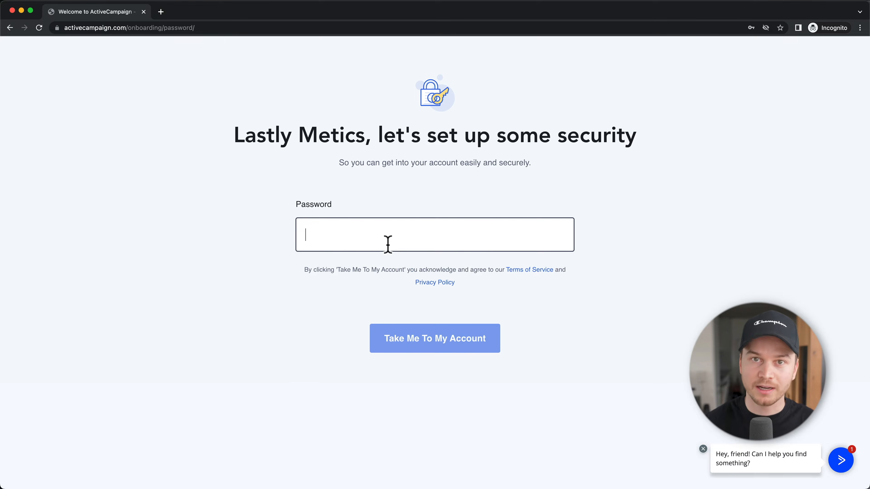
pyautogui.press('super+v')
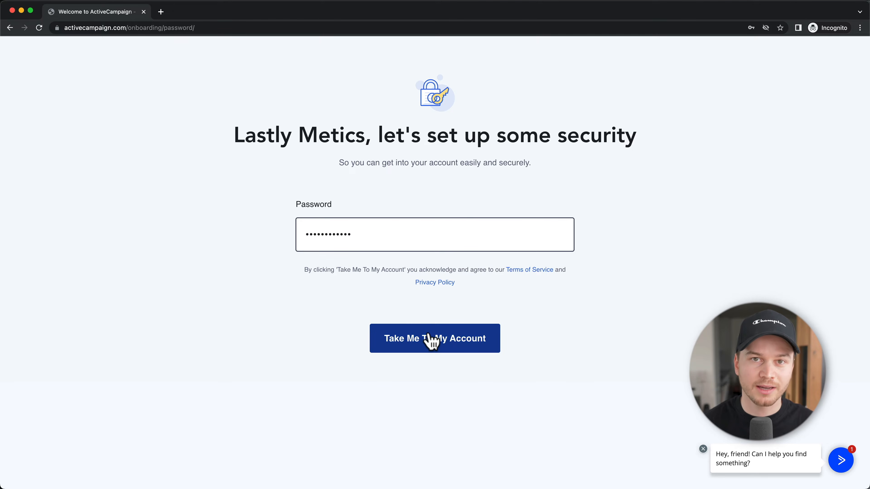
pyautogui.click(431, 340)
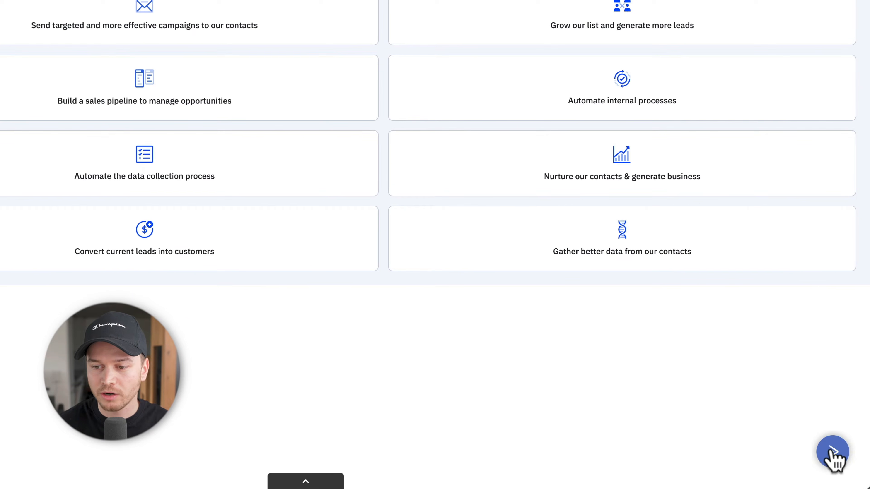
pyautogui.click(836, 454)
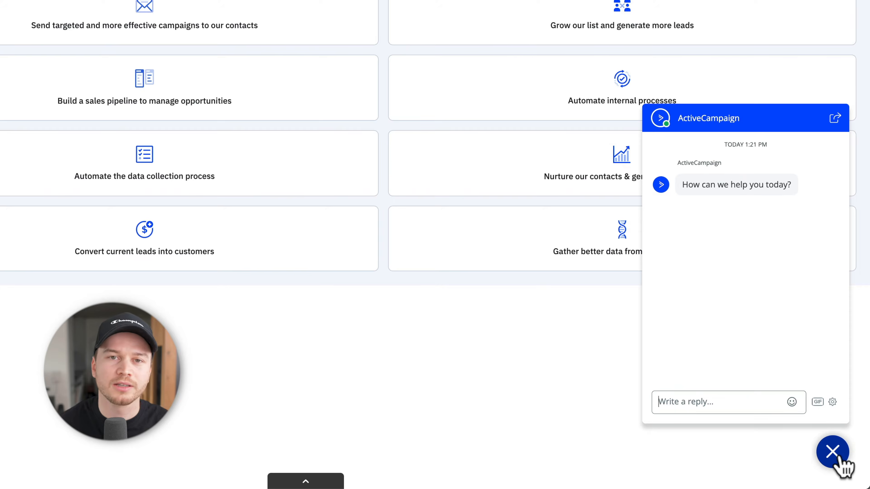
pyautogui.click(838, 457)
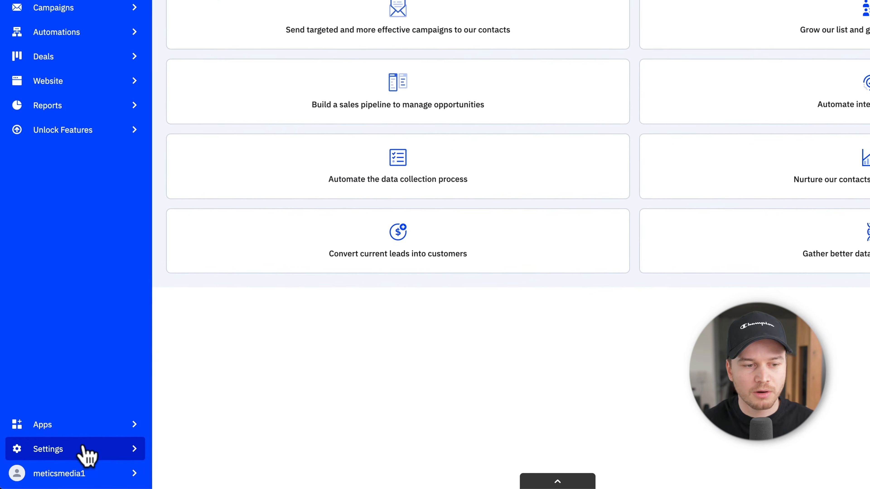
# Step: Under Advanced settings, submit a meticsmedia.com email address for Email Domain Verification
pyautogui.click(80, 452)
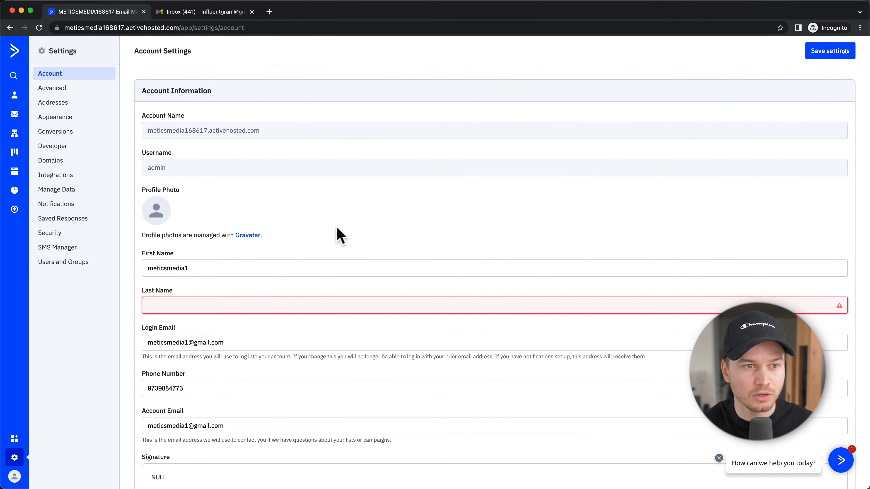
pyautogui.click(78, 88)
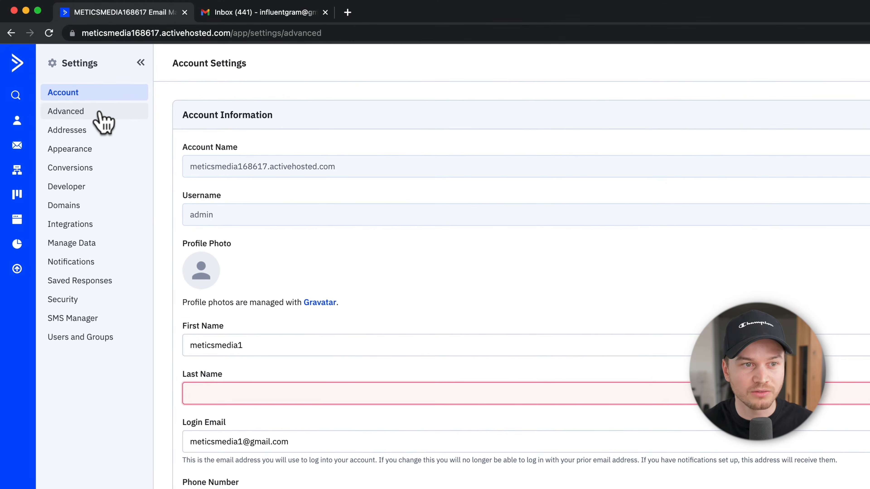
pyautogui.scroll(-5, 497, 316)
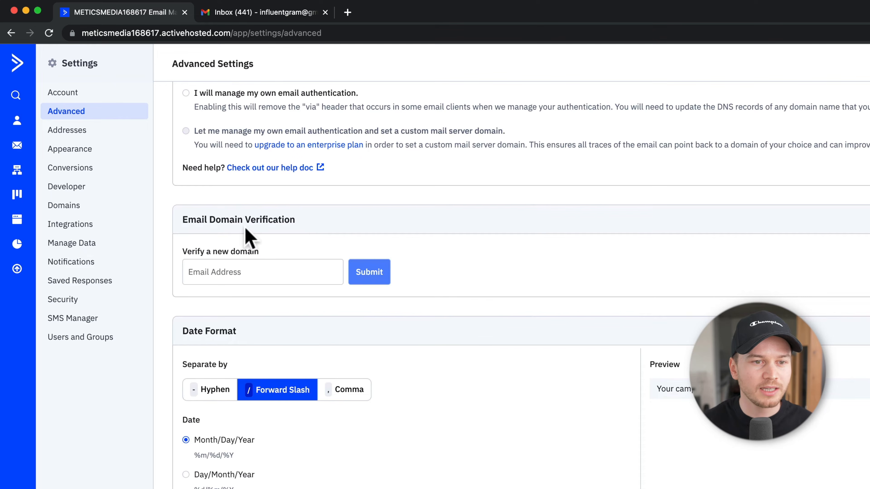
pyautogui.click(282, 271)
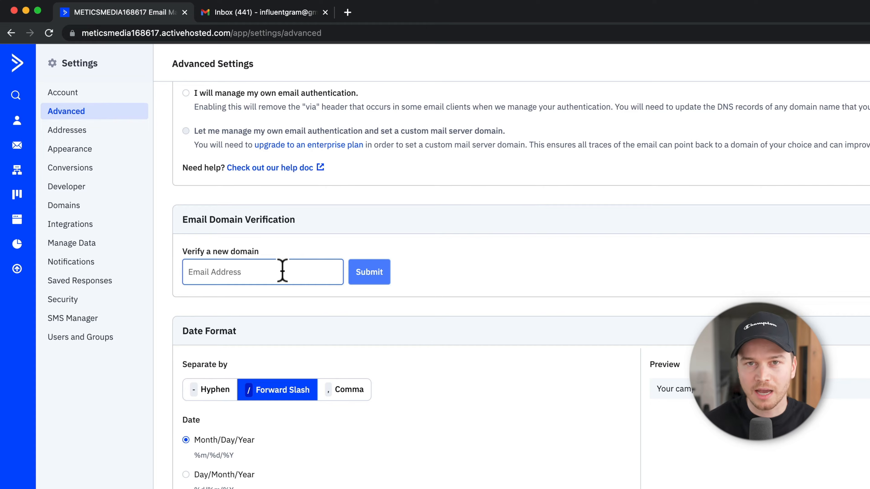
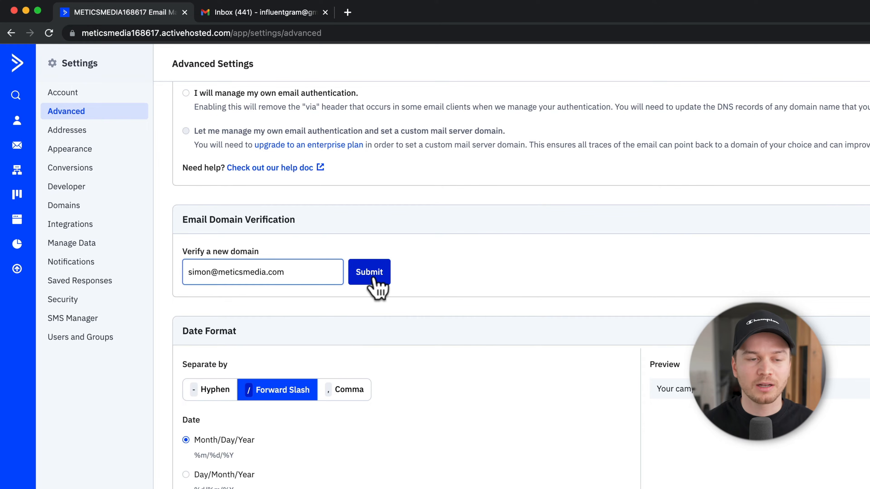
pyautogui.click(380, 274)
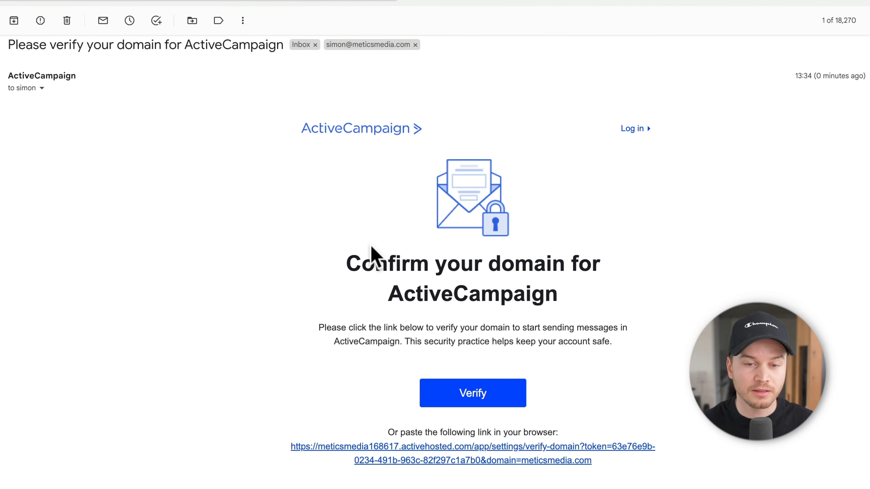
# Step: Verify the meticsmedia.com domain using the Verify button in ActiveCampaign's Gmail message
pyautogui.click(470, 405)
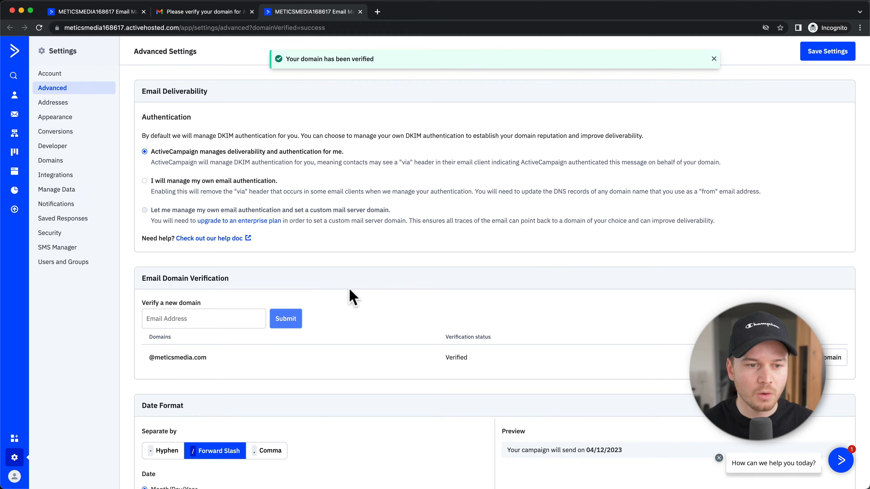
# Step: Confirm meticsmedia.com shows Verified, then close the Gmail and duplicate ActiveCampaign tabs
pyautogui.scroll(-3, 354, 291)
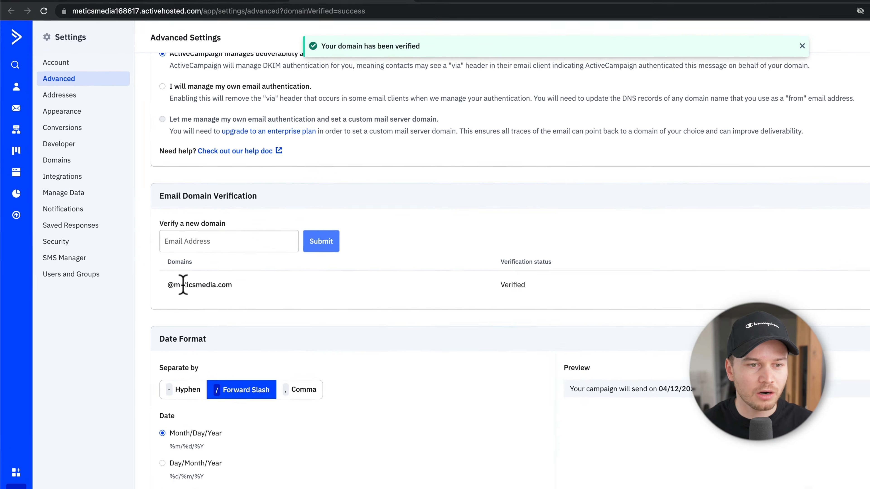
pyautogui.doubleClick(203, 272)
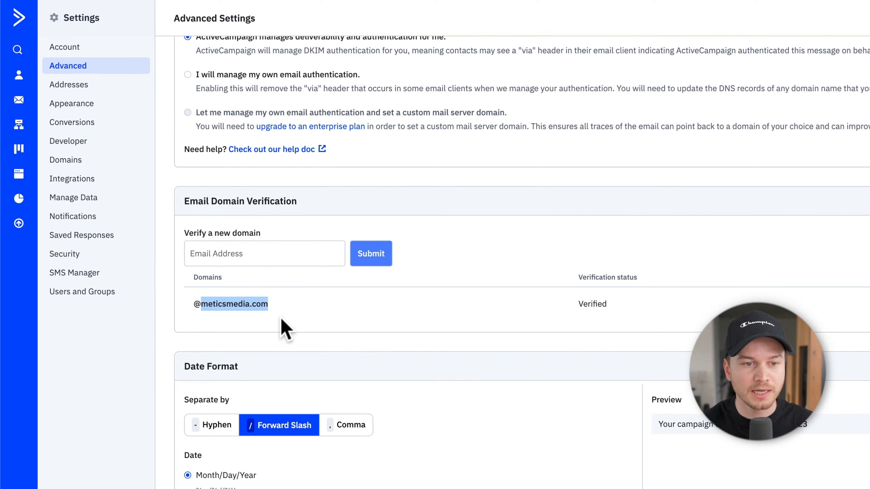
pyautogui.click(306, 313)
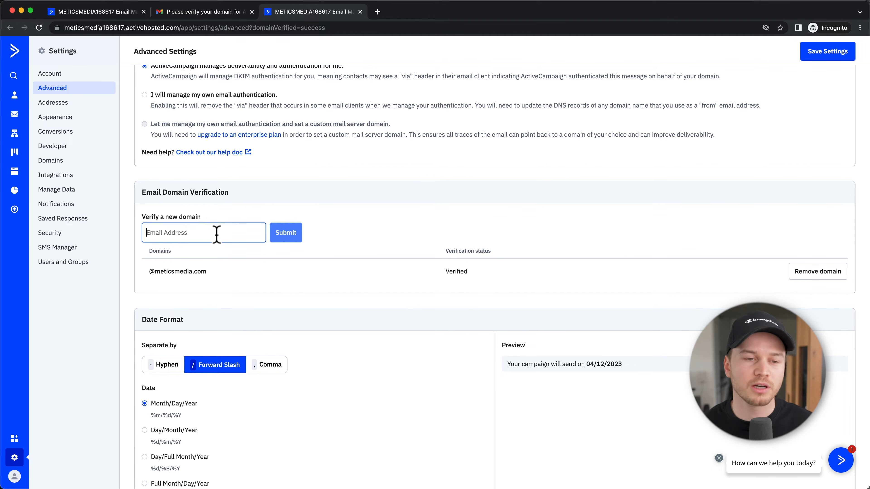
pyautogui.press('super+w')
pyautogui.press('super+w')
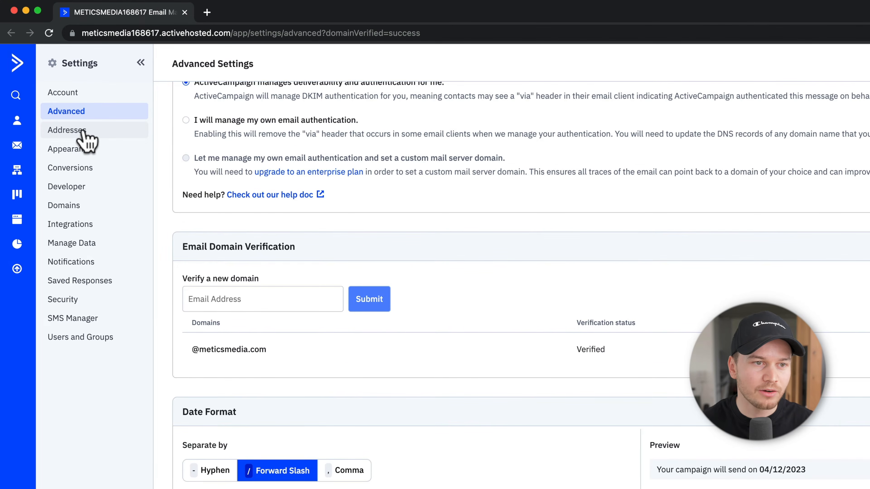
# Step: Save Example Company LLC's mailing address as the default address in Addresses settings
pyautogui.click(85, 132)
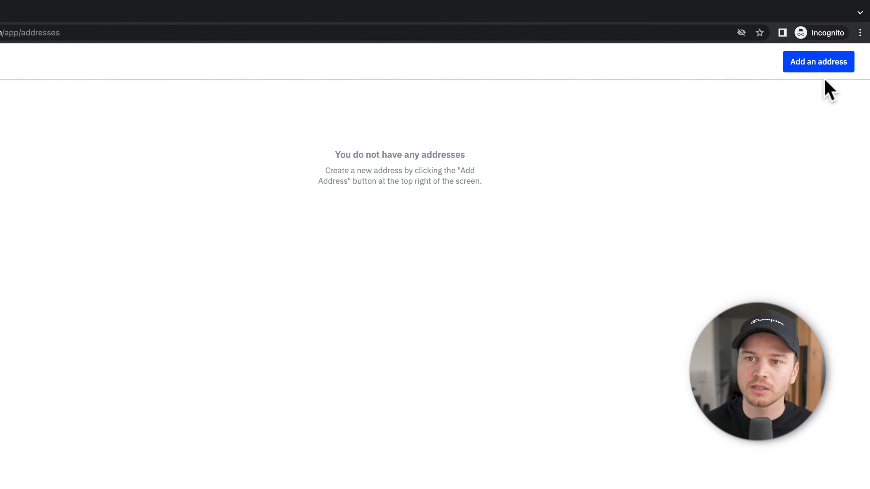
pyautogui.click(819, 70)
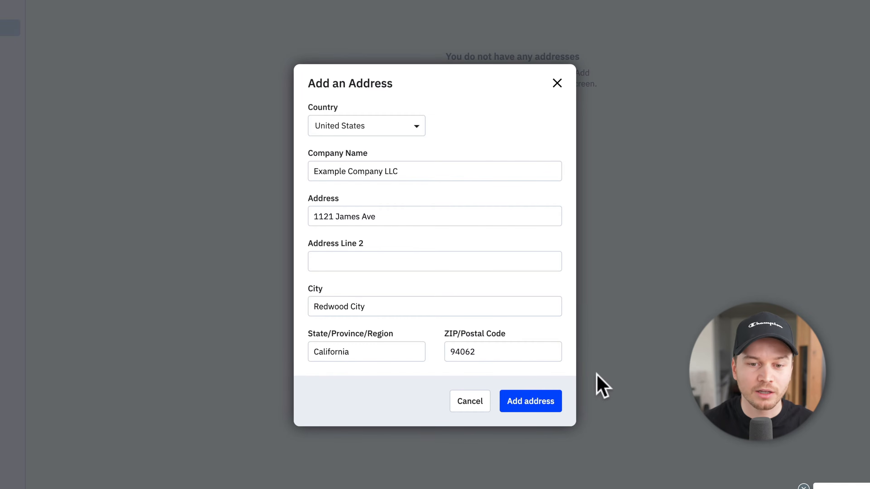
pyautogui.click(536, 410)
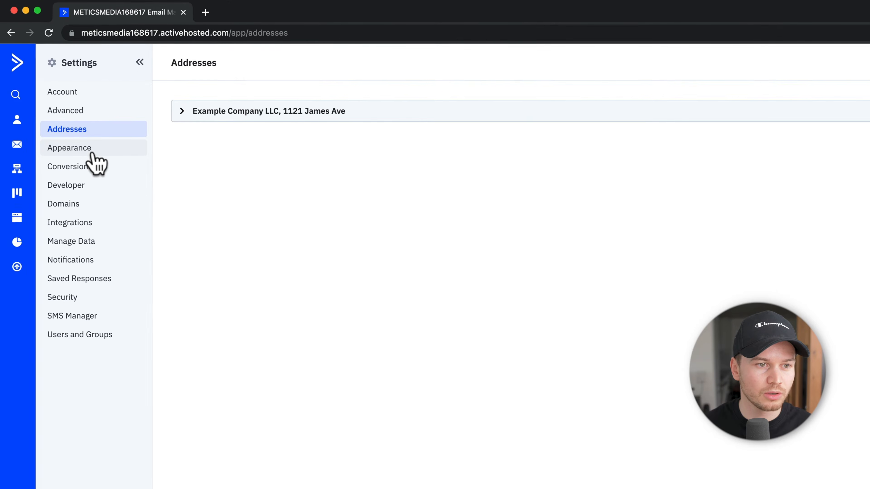
# Step: Turn off ActiveCampaign Branding in the Appearance settings' Miscellaneous section
pyautogui.click(94, 153)
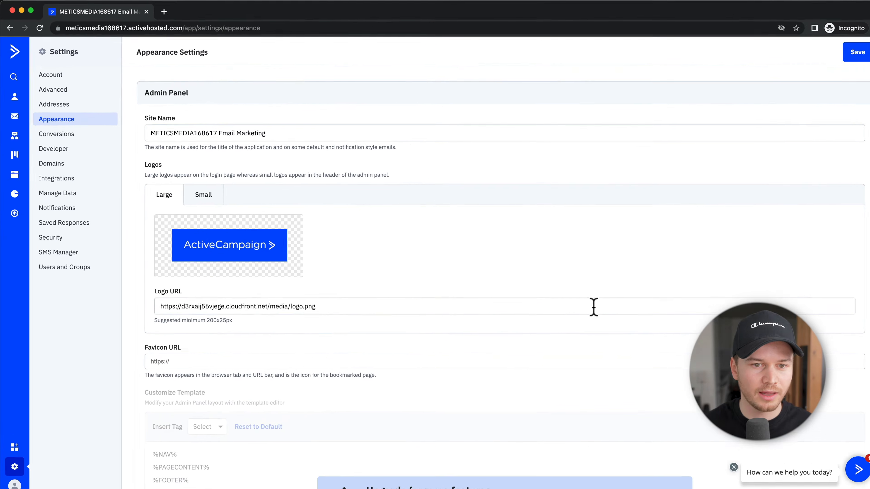
pyautogui.scroll(-10, 747, 385)
pyautogui.scroll(-10, 582, 301)
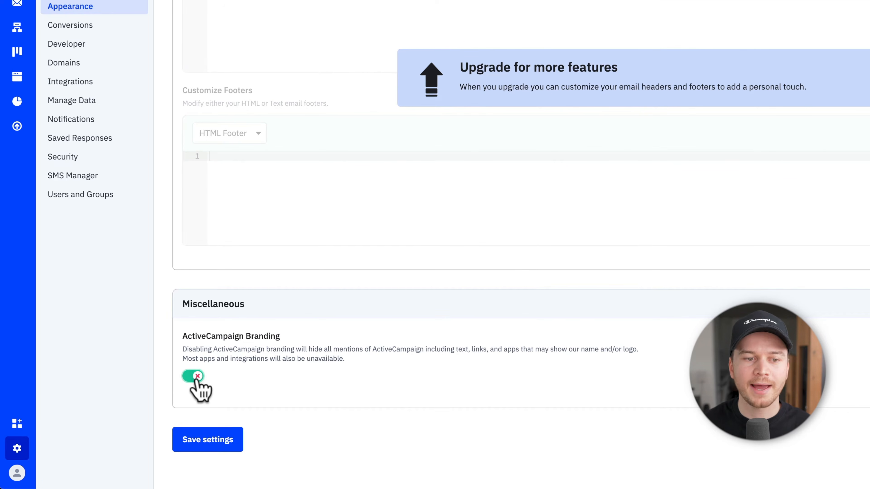
pyautogui.click(193, 378)
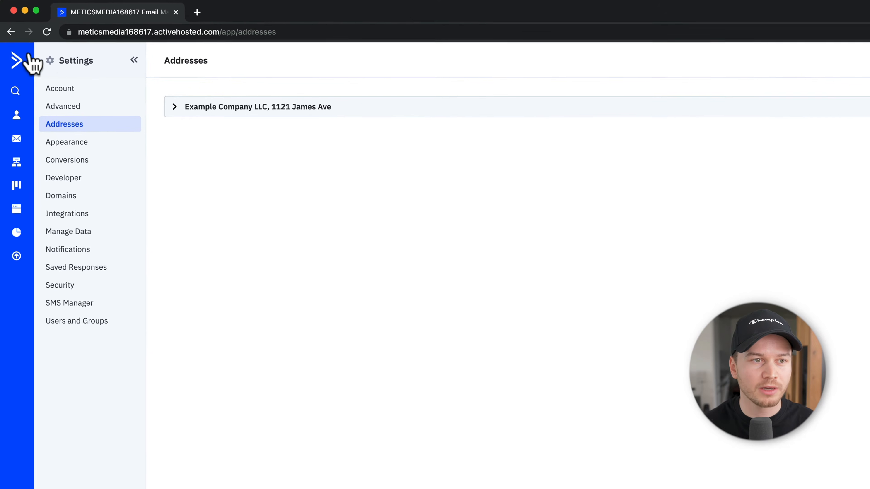
# Step: Go from the dashboard to Contacts and dismiss the free migration offer
pyautogui.click(16, 65)
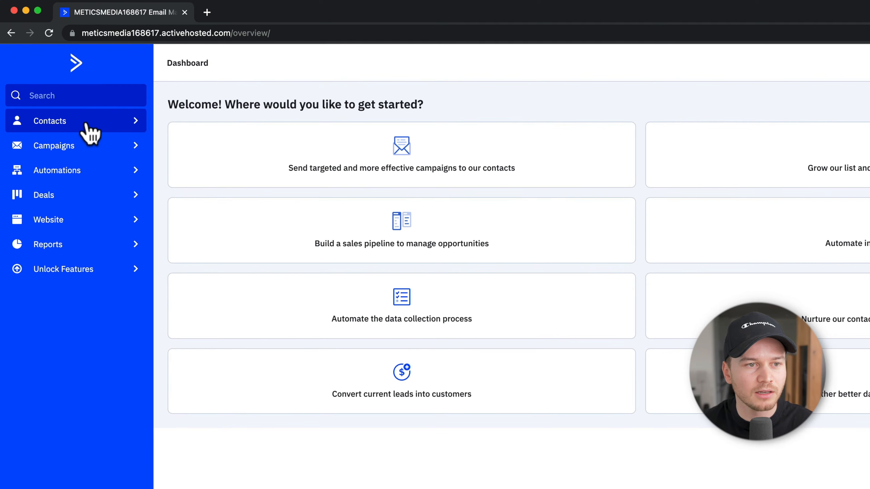
pyautogui.click(88, 124)
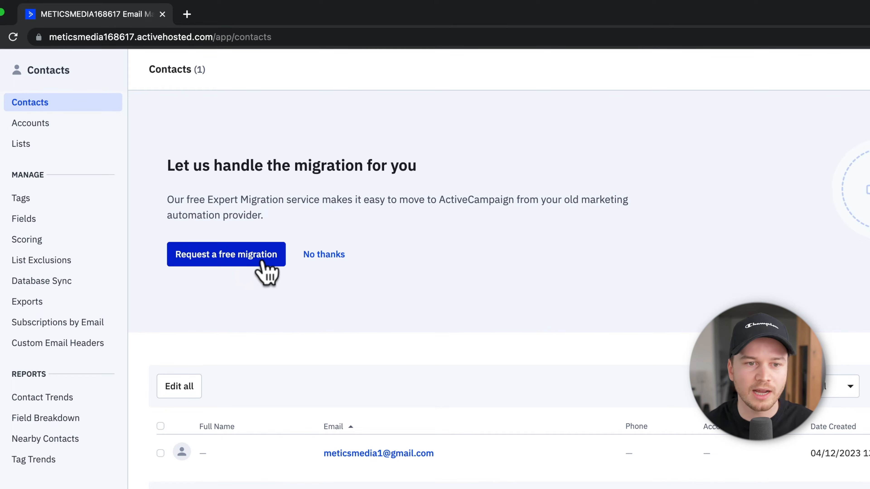
pyautogui.click(333, 256)
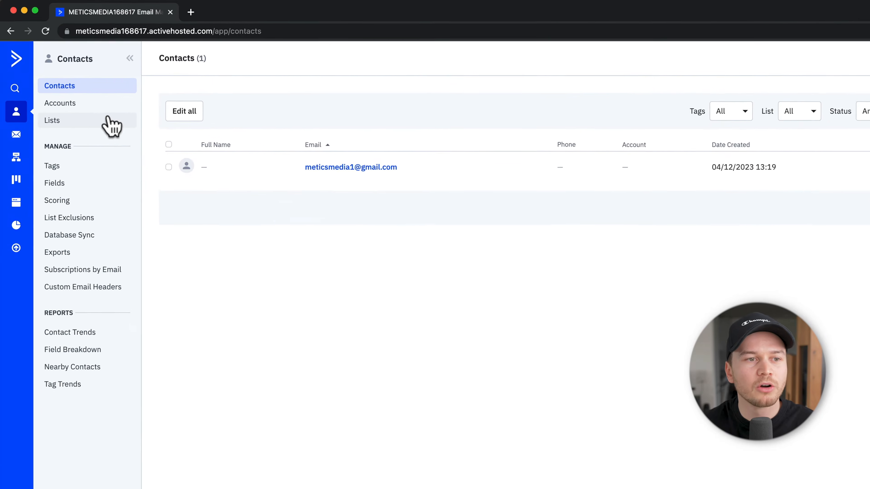
# Step: View the Master Contact List on the Lists page, opening and cancelling the Add a list form
pyautogui.click(96, 134)
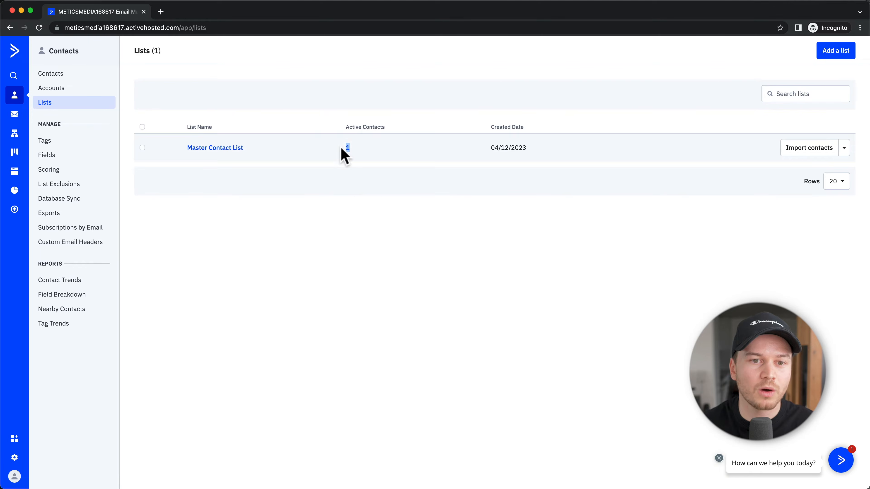
pyautogui.click(310, 219)
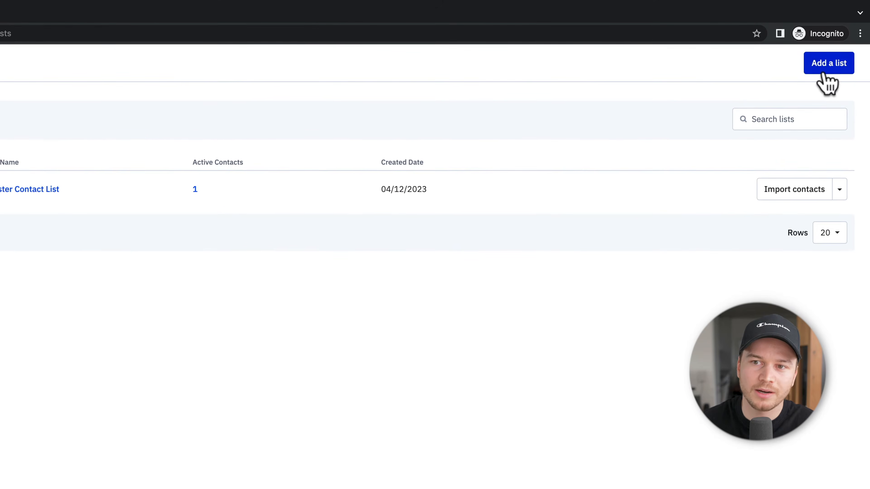
pyautogui.click(831, 70)
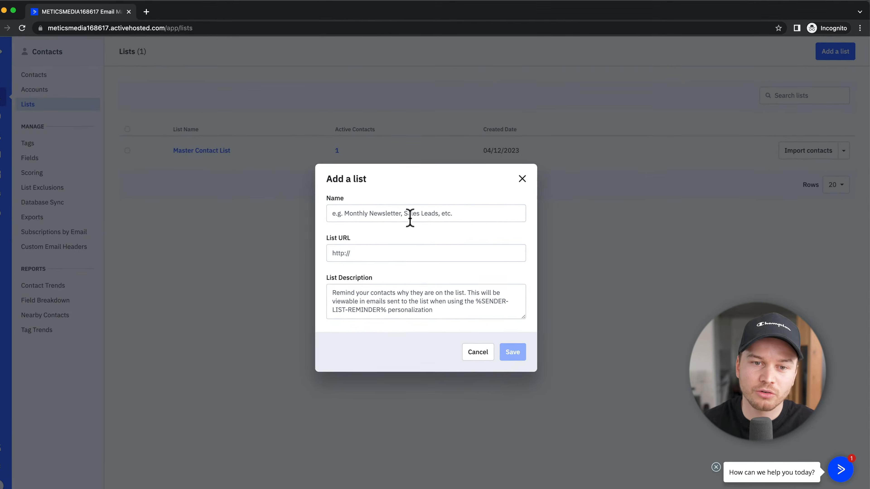
pyautogui.click(556, 124)
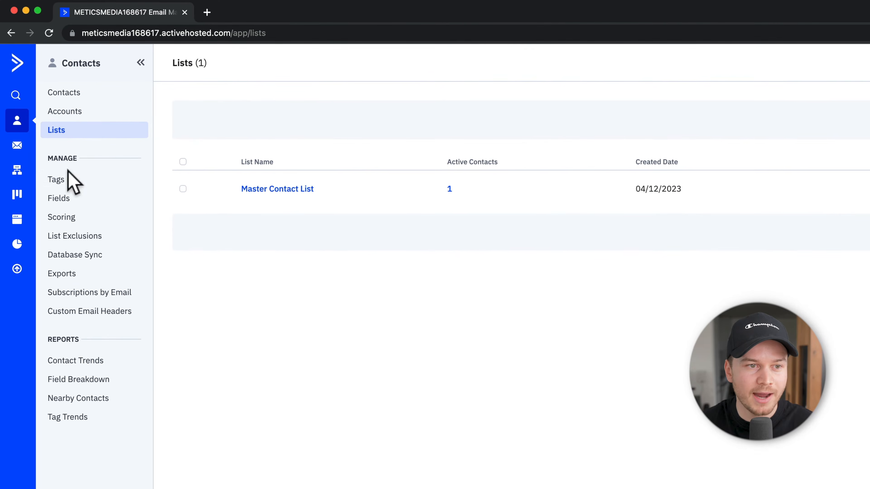
# Step: Create the tag 'email marketing' on Manage Tags, then return to the Lists page
pyautogui.click(70, 179)
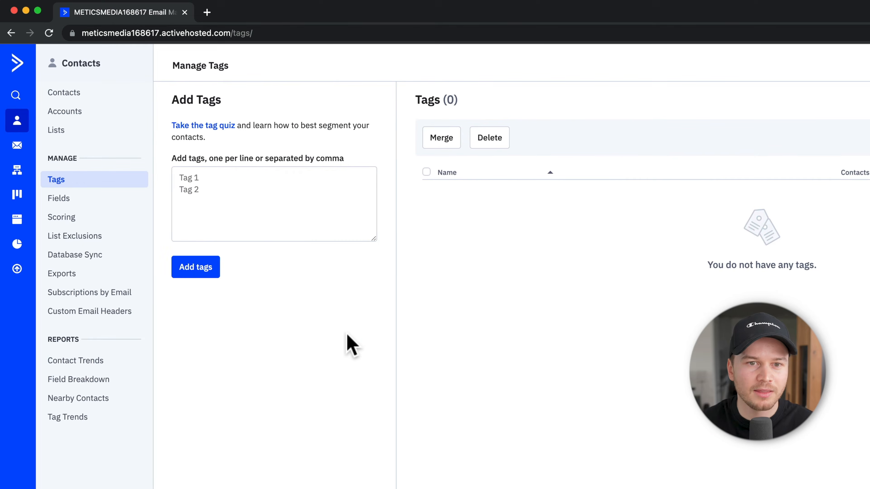
pyautogui.click(260, 206)
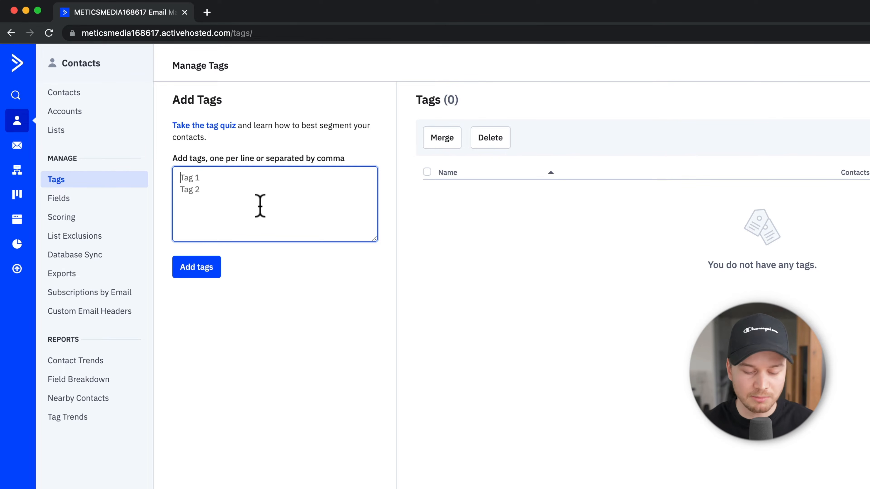
pyautogui.write('email t')
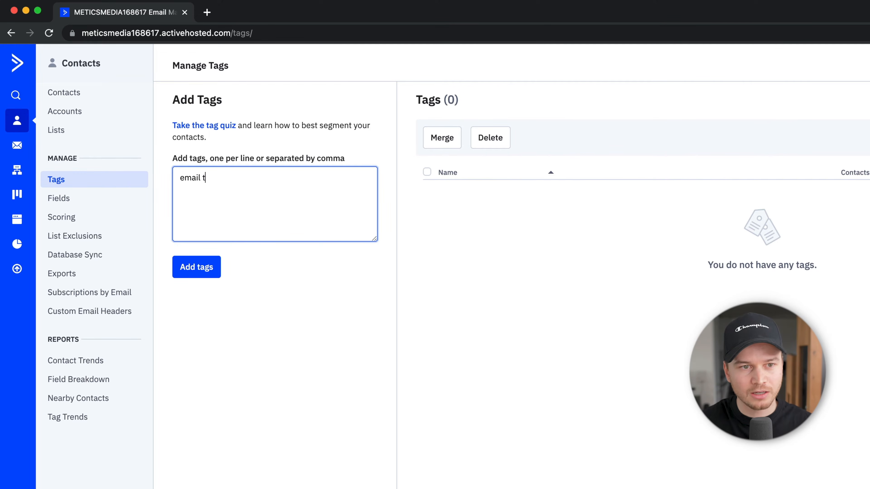
pyautogui.press('BackSpace')
pyautogui.write('marketing')
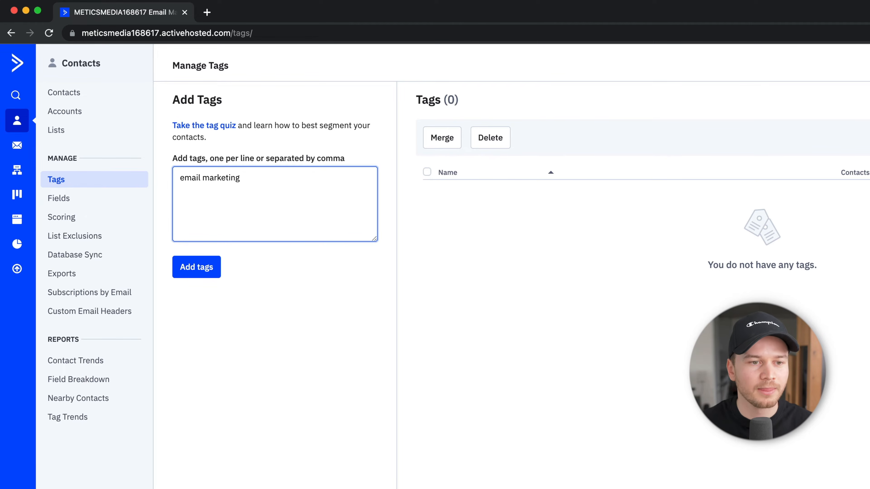
pyautogui.click(201, 270)
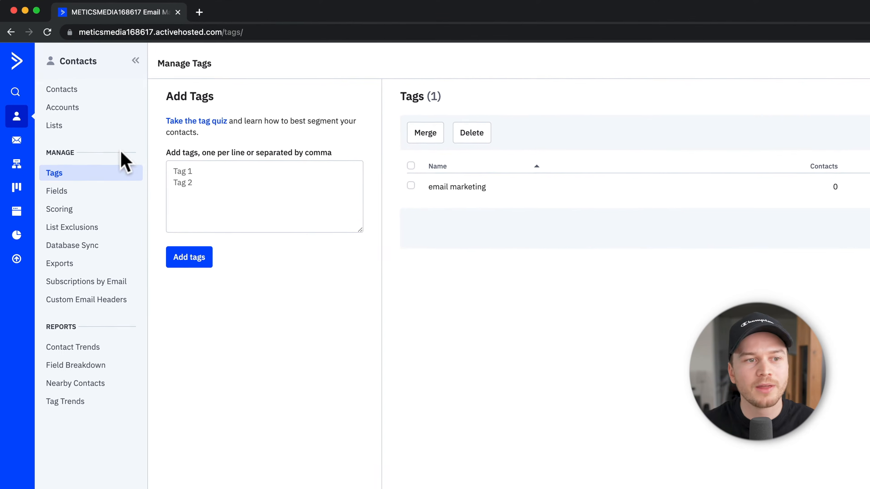
pyautogui.click(88, 136)
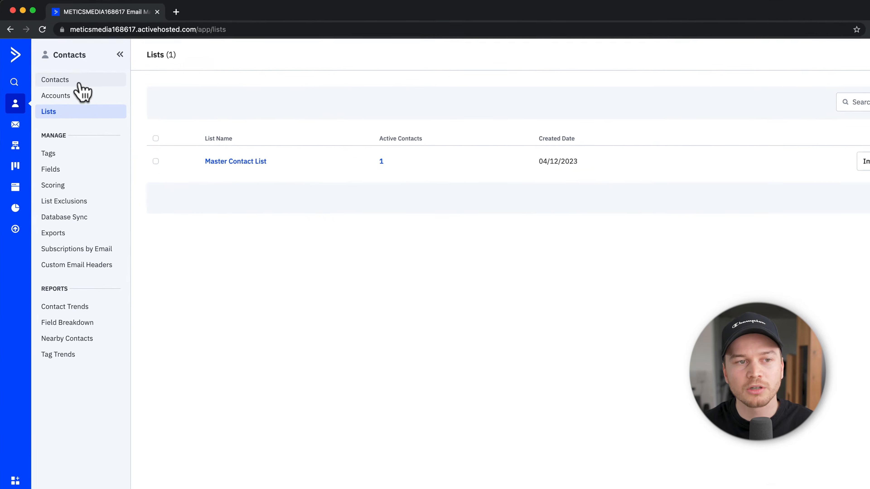
# Step: Go back to the Contacts page, which lists the account's single contact
pyautogui.click(80, 84)
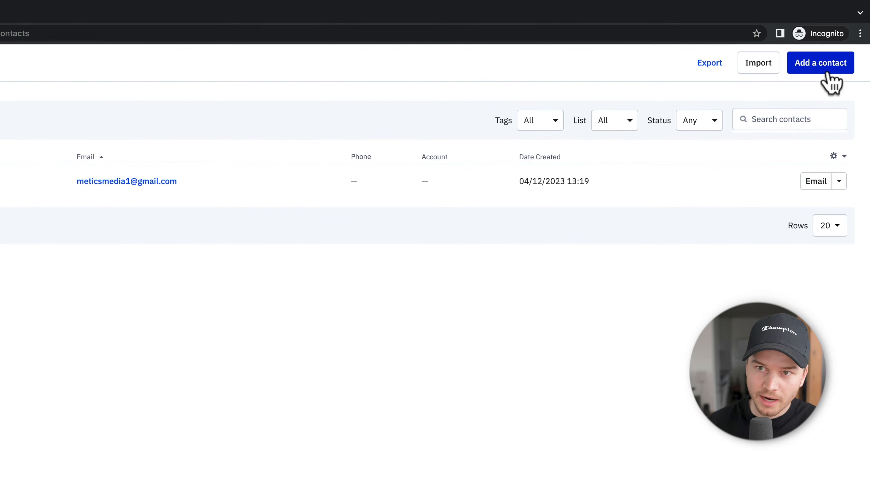
# Step: Dismiss the Add a contact form without saving and bring up the contact Import options
pyautogui.click(799, 69)
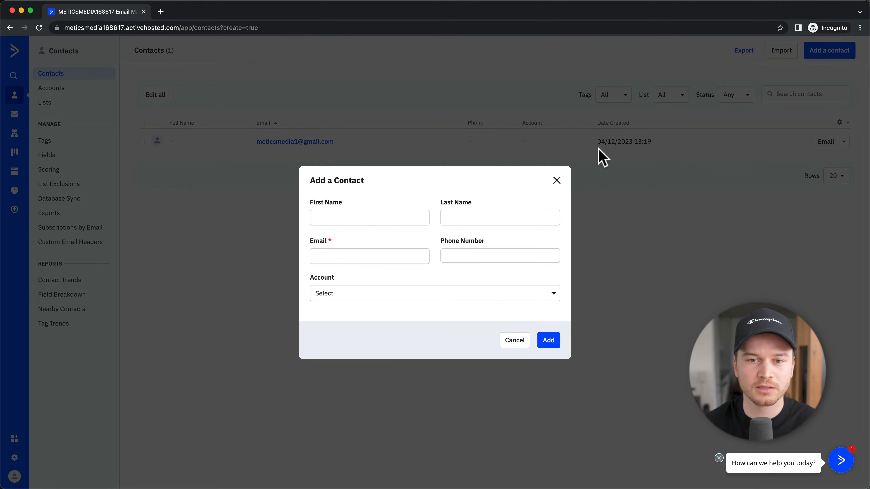
pyautogui.click(557, 180)
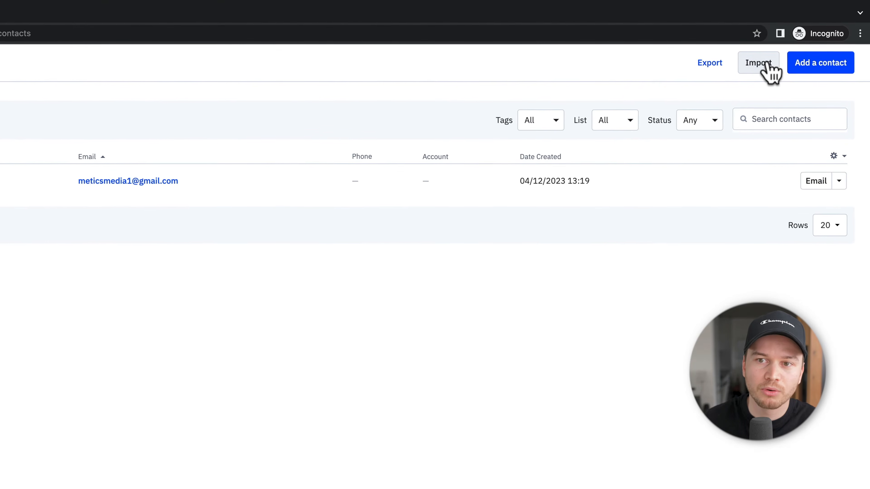
pyautogui.click(771, 62)
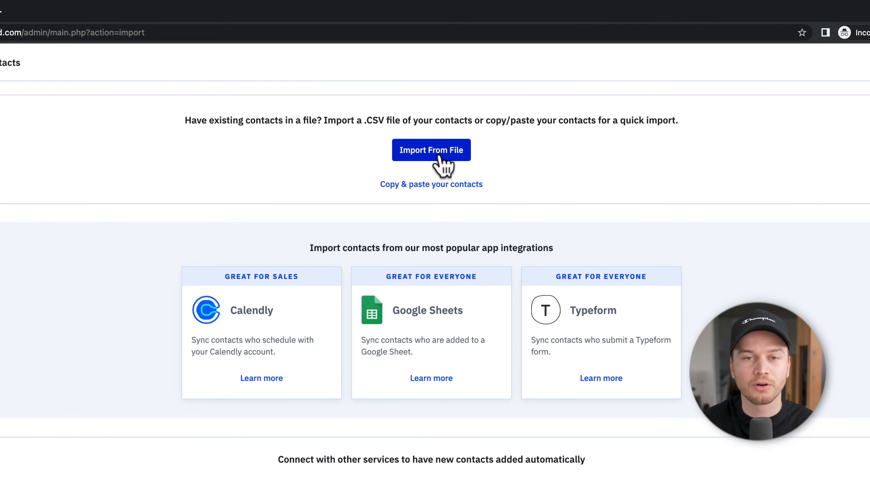
# Step: Upload example_list_file CSV from the tutorial folder for import
pyautogui.click(431, 158)
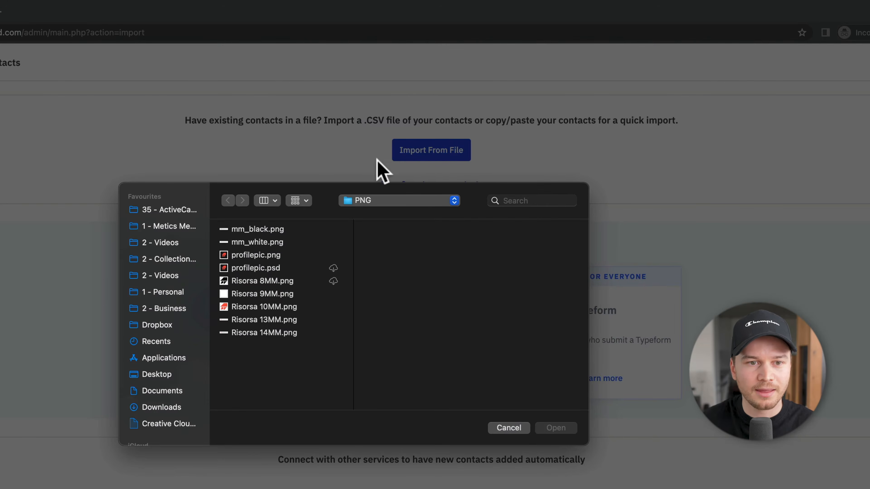
pyautogui.click(191, 210)
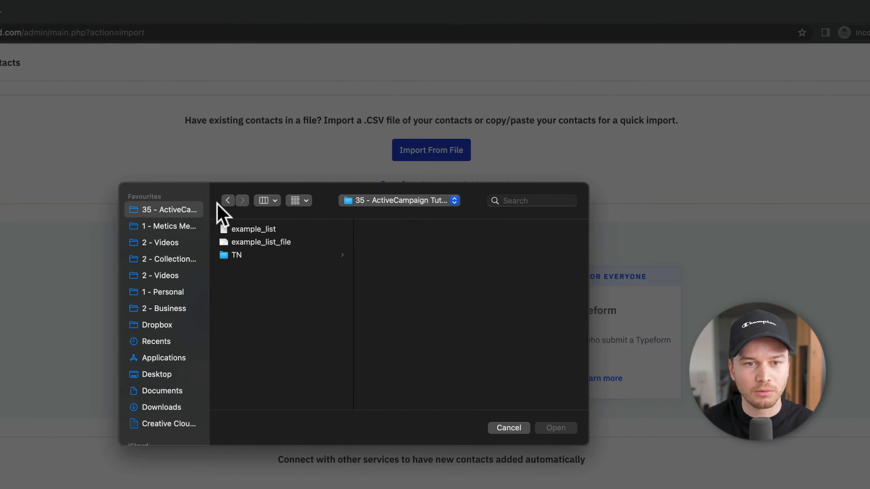
pyautogui.click(286, 242)
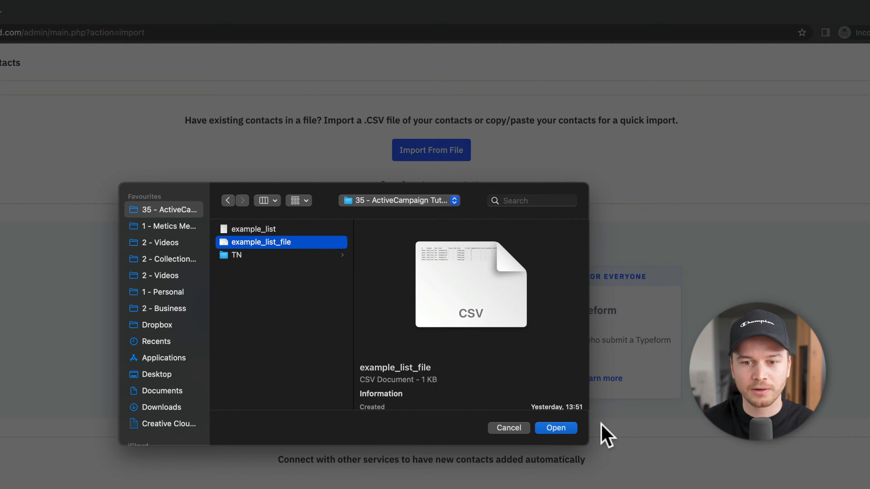
pyautogui.click(555, 428)
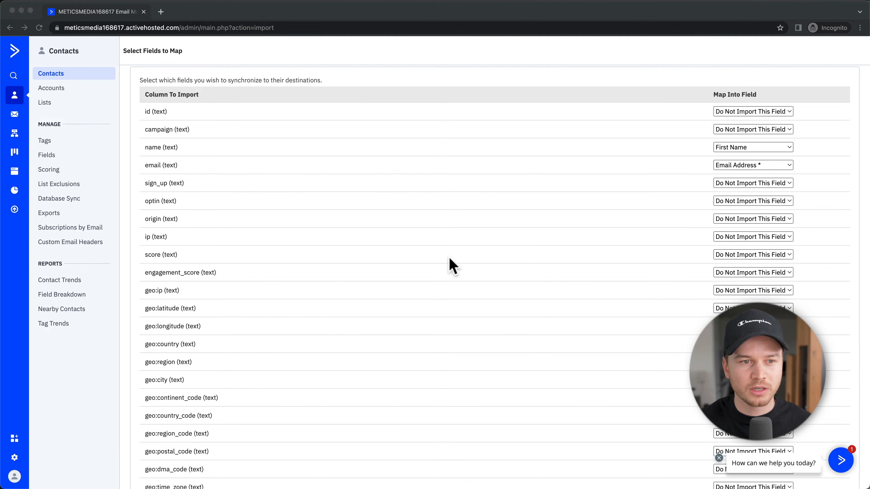
# Step: Keep the name column mapped to First Name and open the custom:birthdate field choices
pyautogui.scroll(1, 447, 257)
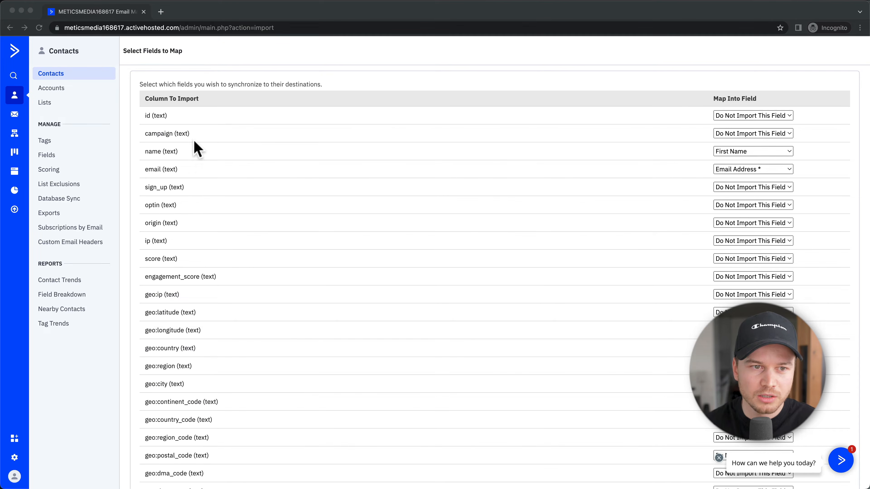
pyautogui.click(766, 152)
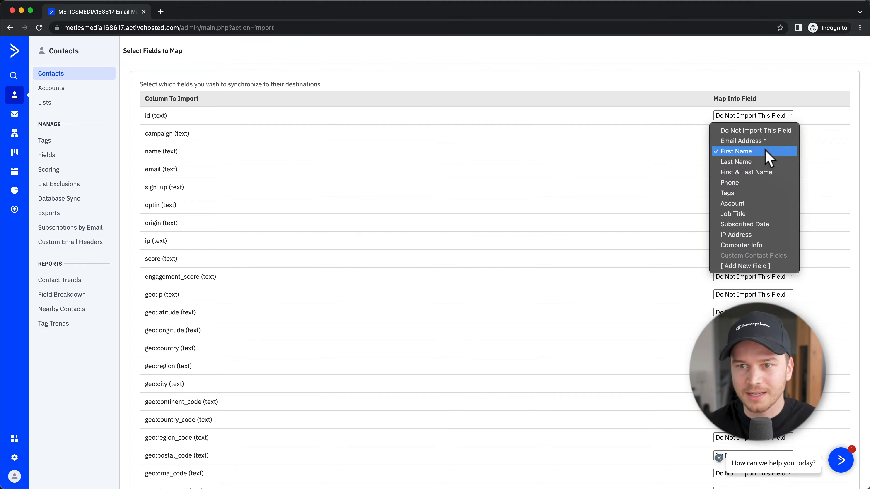
pyautogui.click(657, 158)
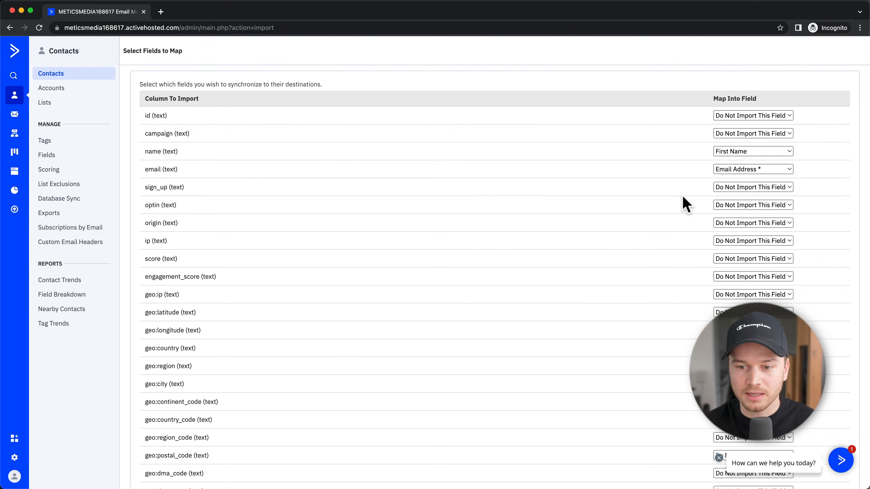
pyautogui.scroll(-15, 685, 205)
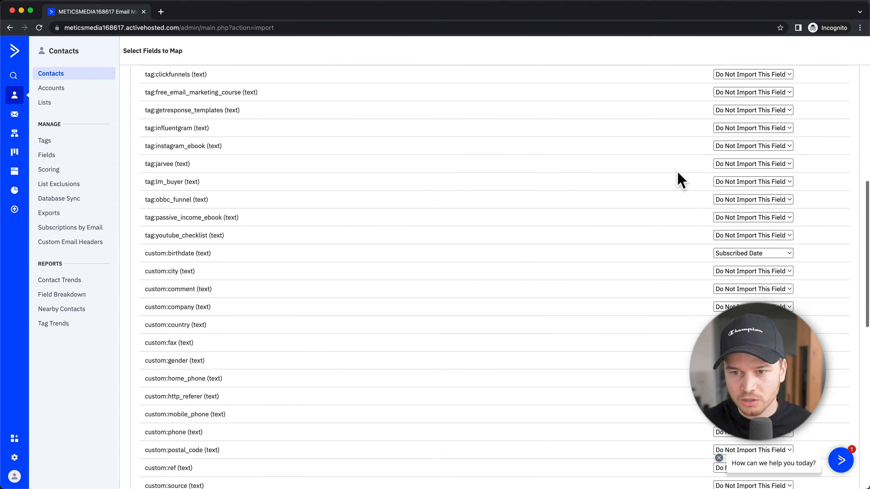
pyautogui.scroll(-2, 678, 172)
pyautogui.scroll(-1, 739, 211)
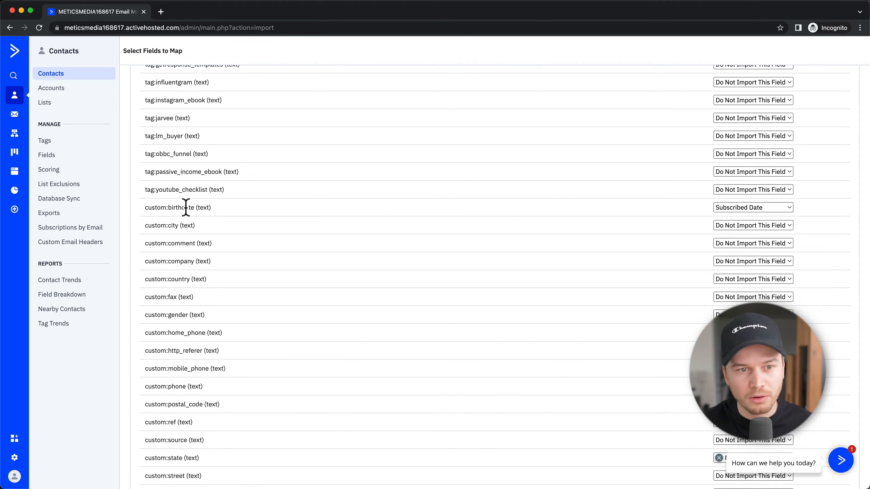
pyautogui.click(726, 209)
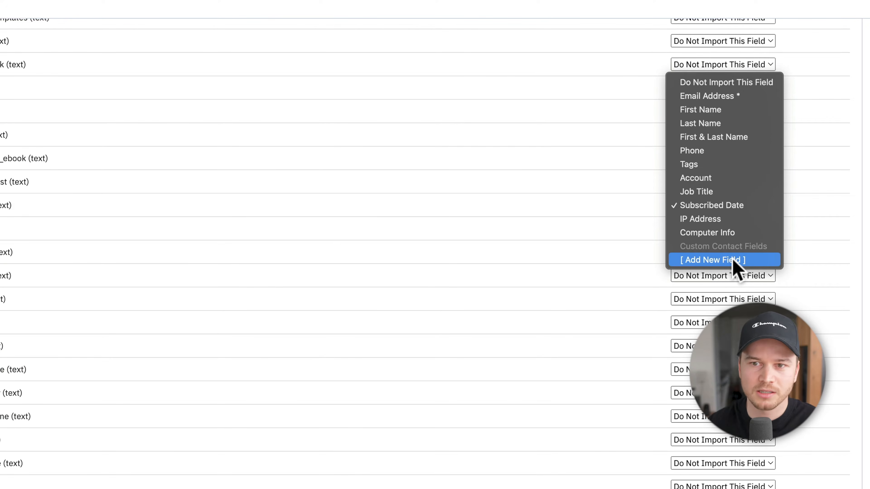
# Step: Set both custom:birthdate and last_update columns to Do Not Import This Field
pyautogui.click(722, 83)
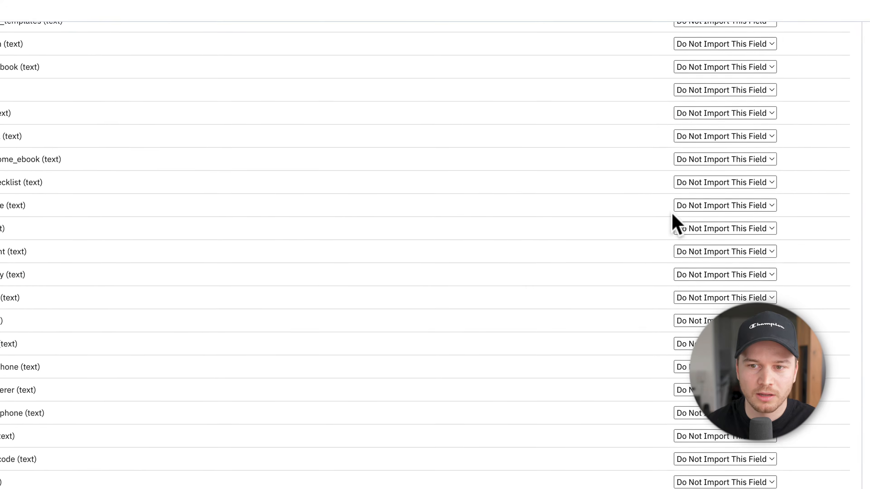
pyautogui.scroll(-5, 672, 213)
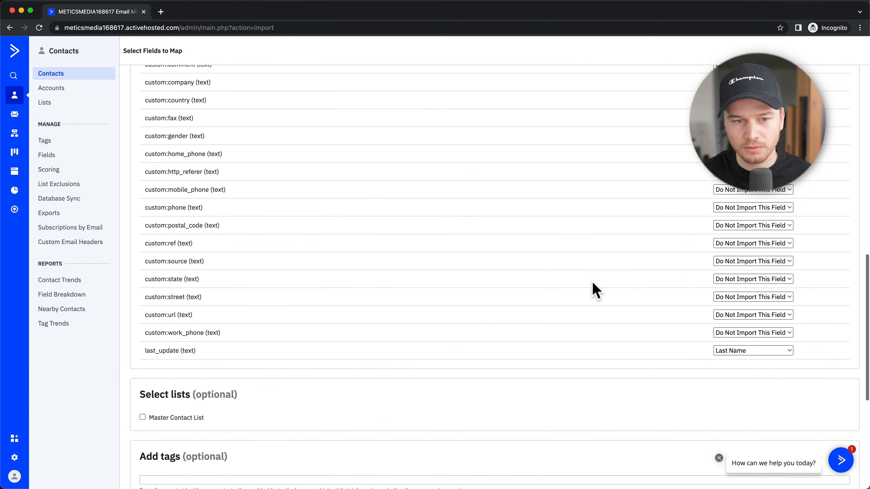
pyautogui.scroll(-2, 355, 345)
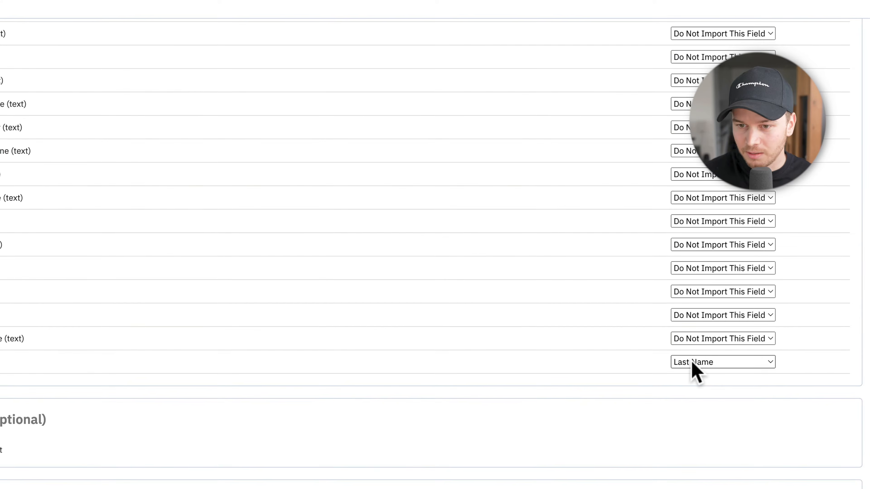
pyautogui.click(695, 363)
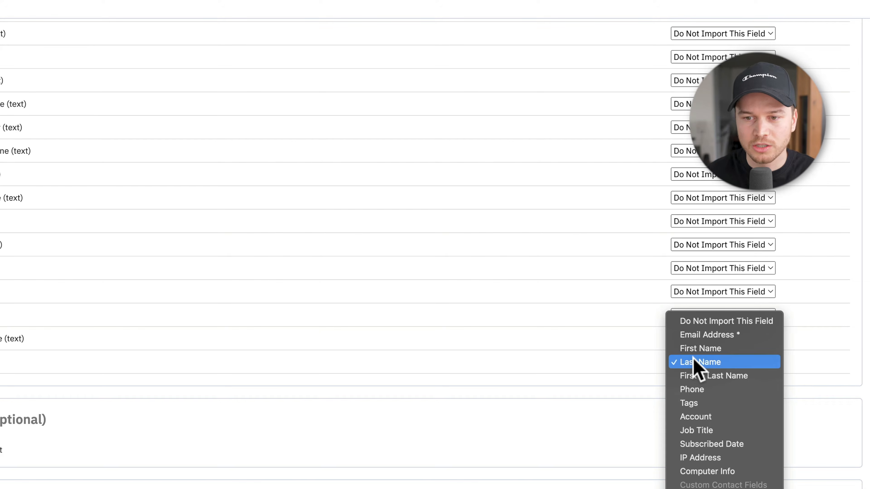
pyautogui.click(708, 323)
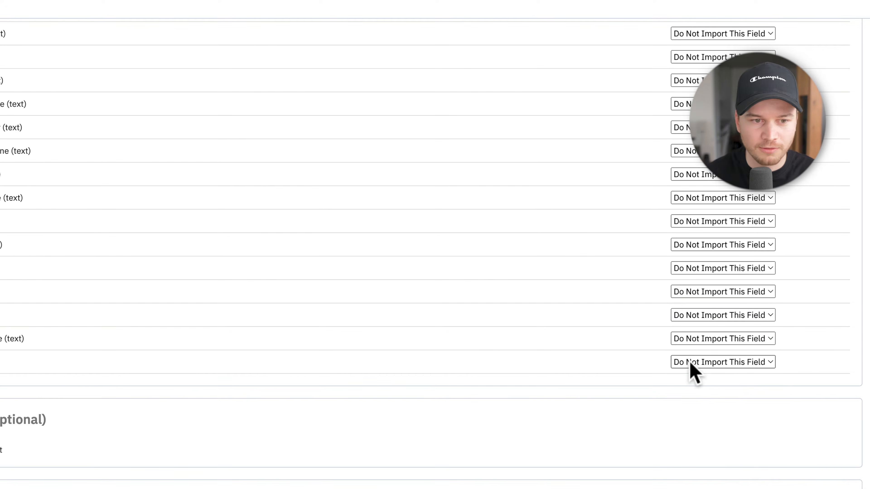
pyautogui.scroll(5, 440, 308)
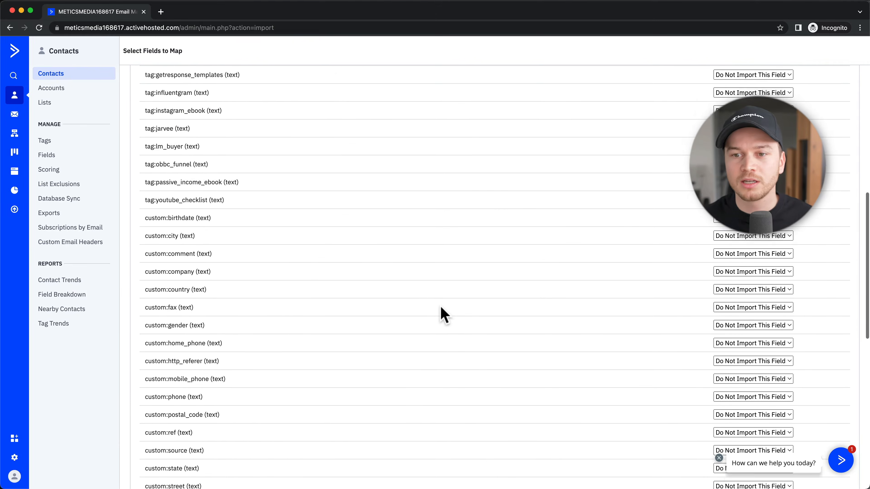
pyautogui.scroll(10, 440, 306)
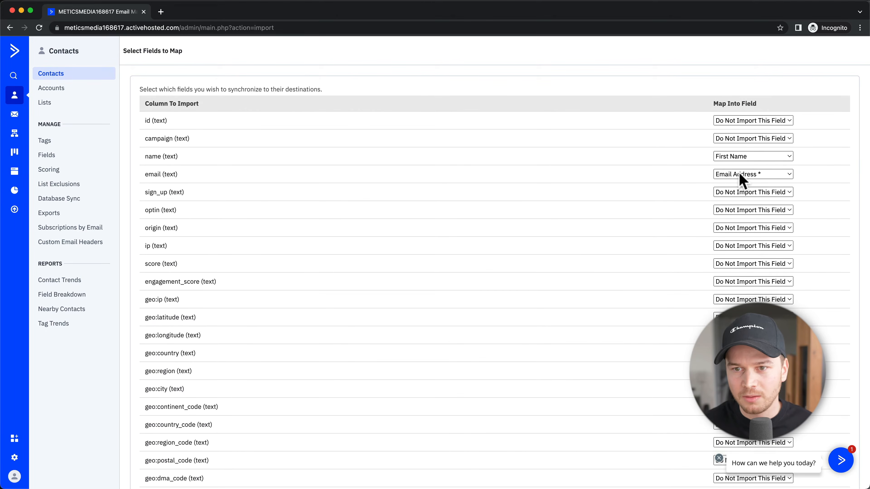
pyautogui.scroll(-15, 674, 208)
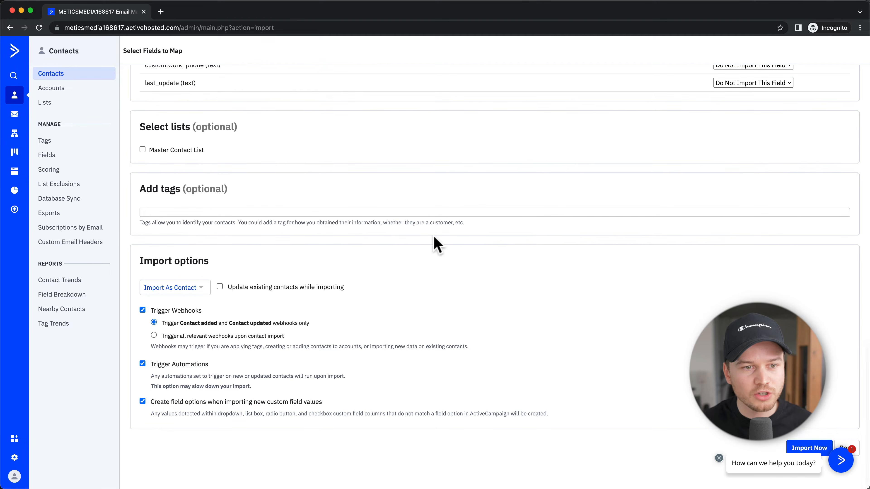
# Step: Import the contacts into Master Contact List tagged 'imported from mailchimp'
pyautogui.scroll(3, 195, 227)
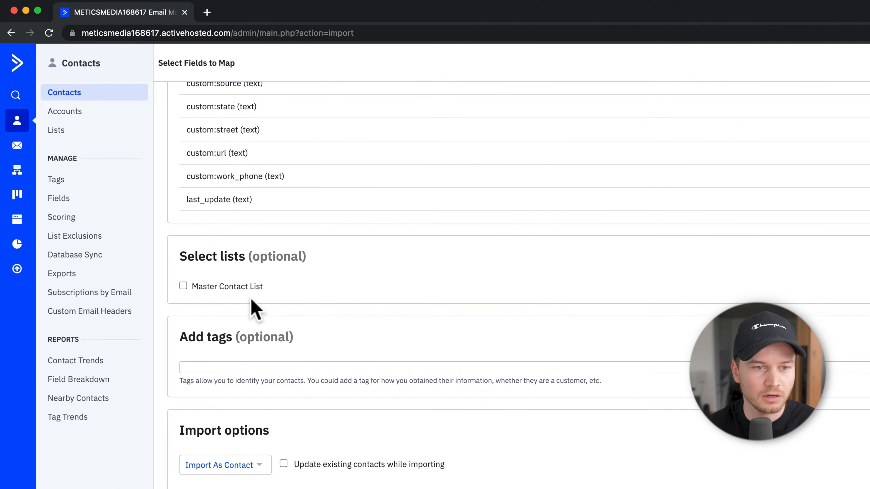
pyautogui.click(184, 287)
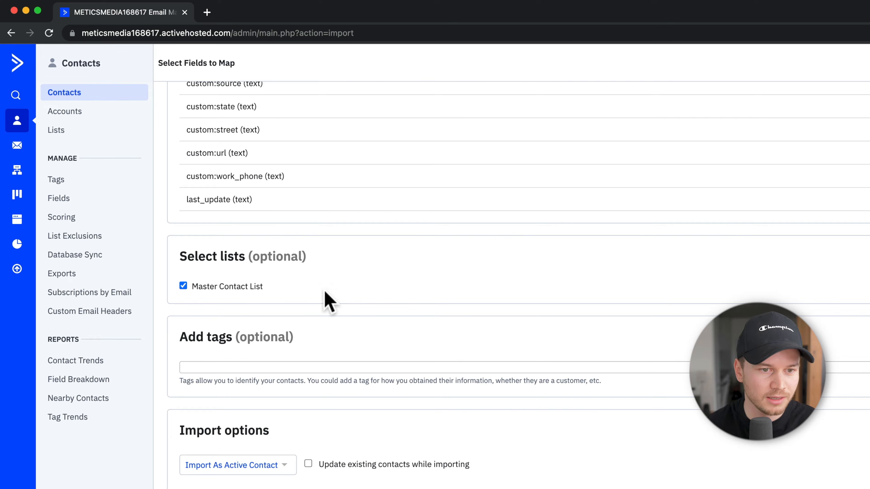
pyautogui.click(229, 368)
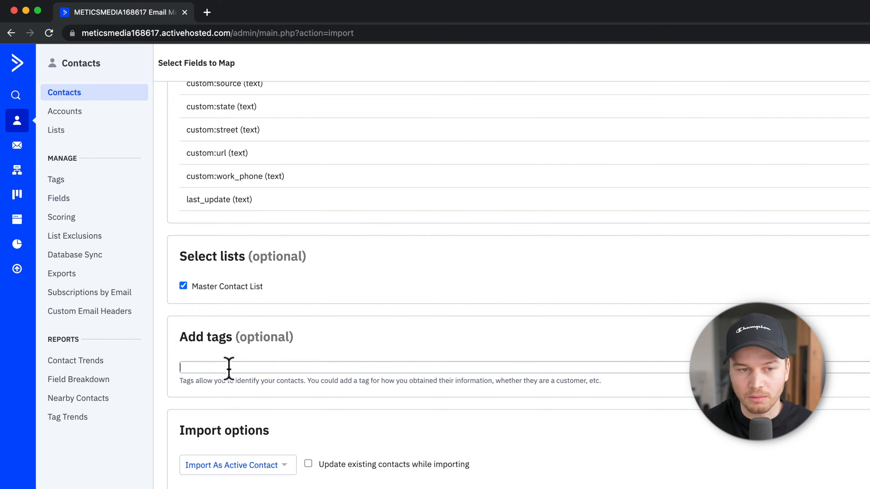
pyautogui.click(229, 368)
pyautogui.write('imp')
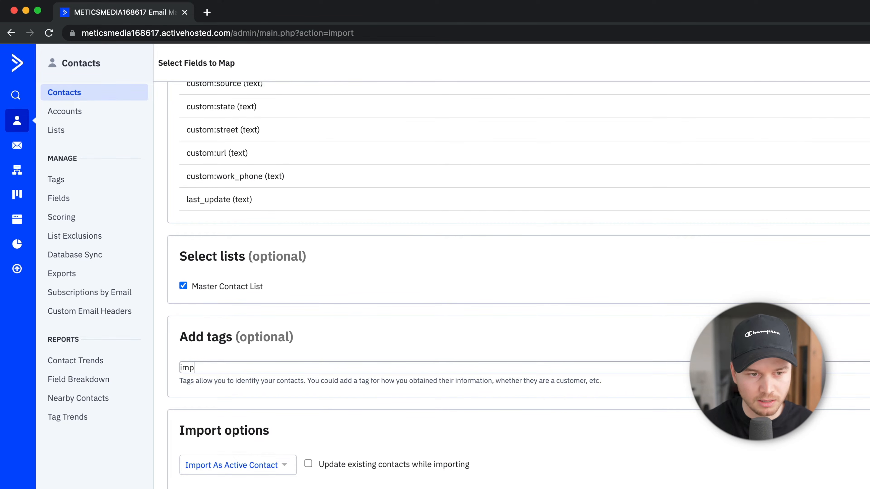
pyautogui.write('orted from mailchimp')
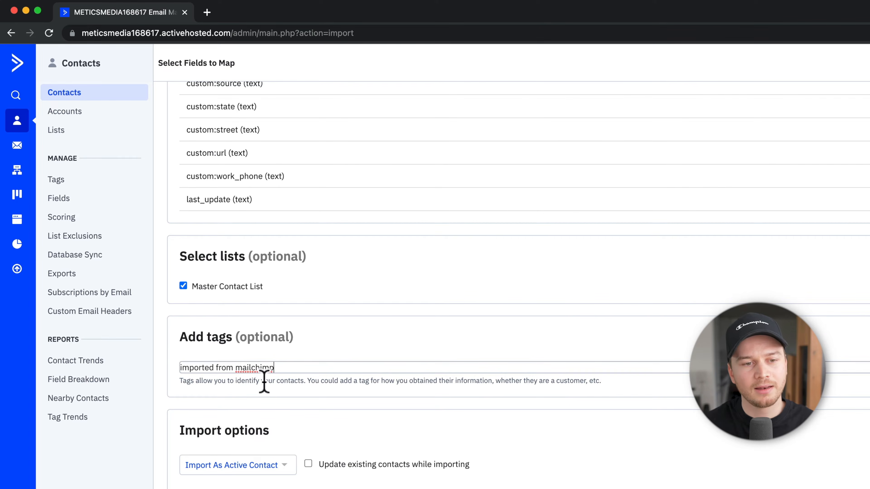
pyautogui.press('Return')
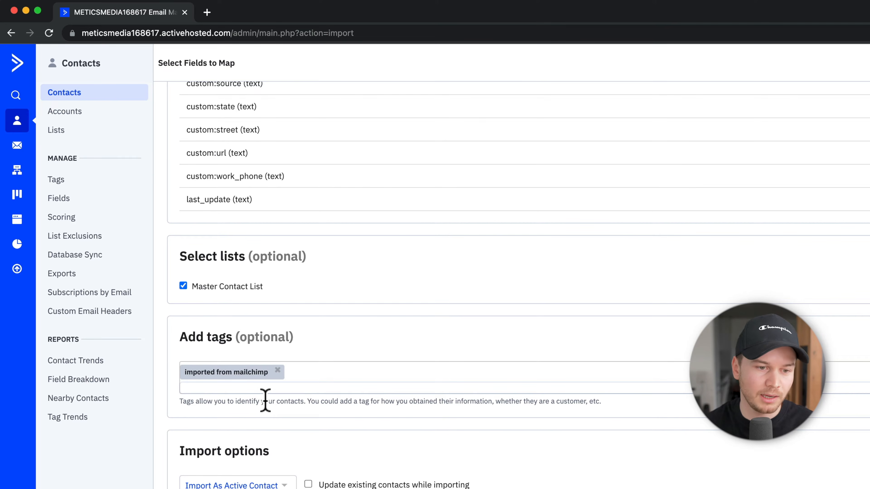
pyautogui.scroll(-3, 267, 401)
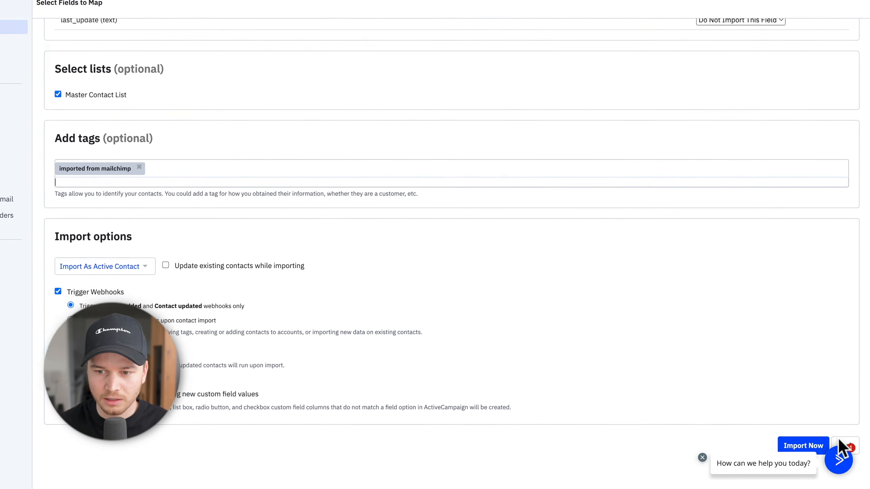
pyautogui.click(784, 445)
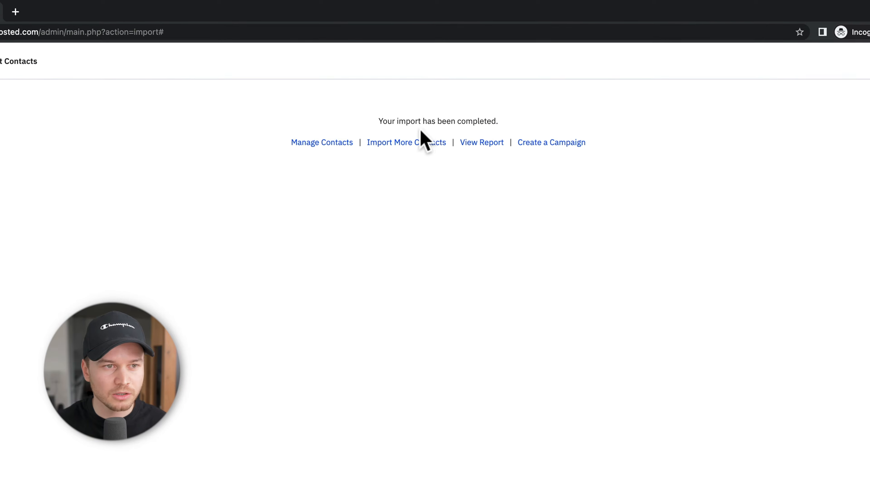
# Step: Open Lists and view Master Contact List's six imported contacts
pyautogui.click(100, 132)
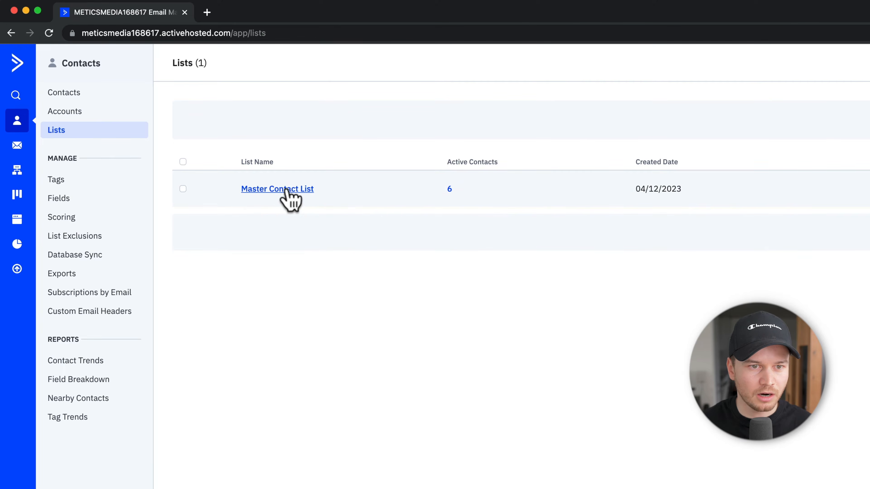
pyautogui.click(290, 192)
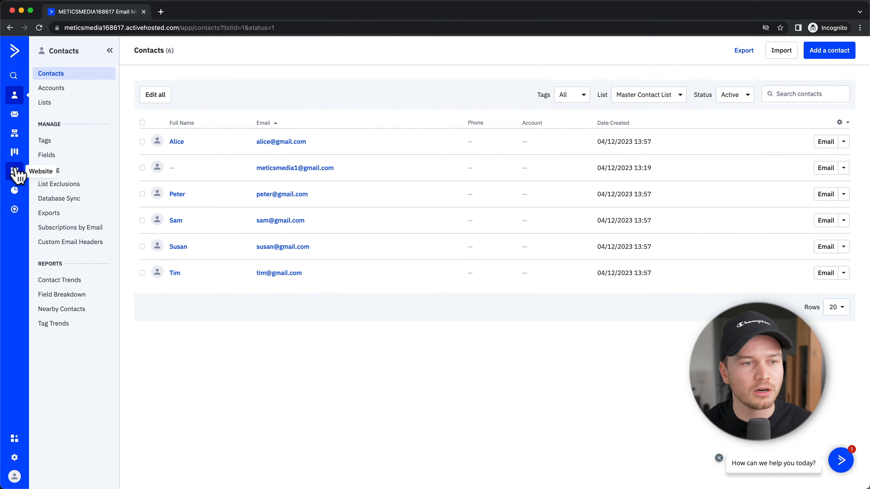
# Step: Return to the dashboard, open Website Forms and start a new form
pyautogui.click(17, 51)
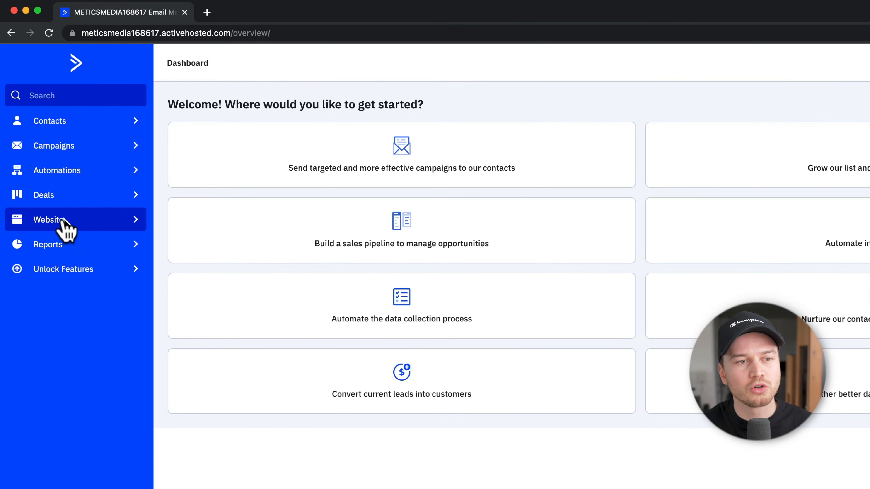
pyautogui.click(59, 224)
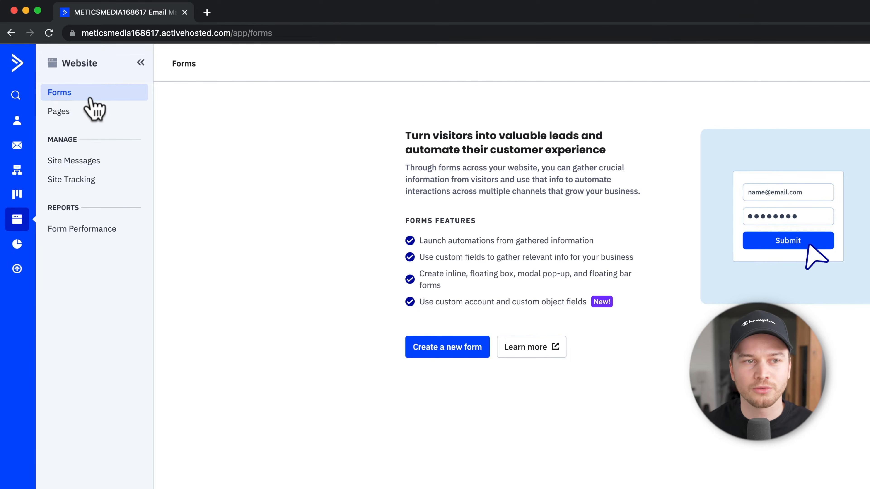
pyautogui.click(449, 349)
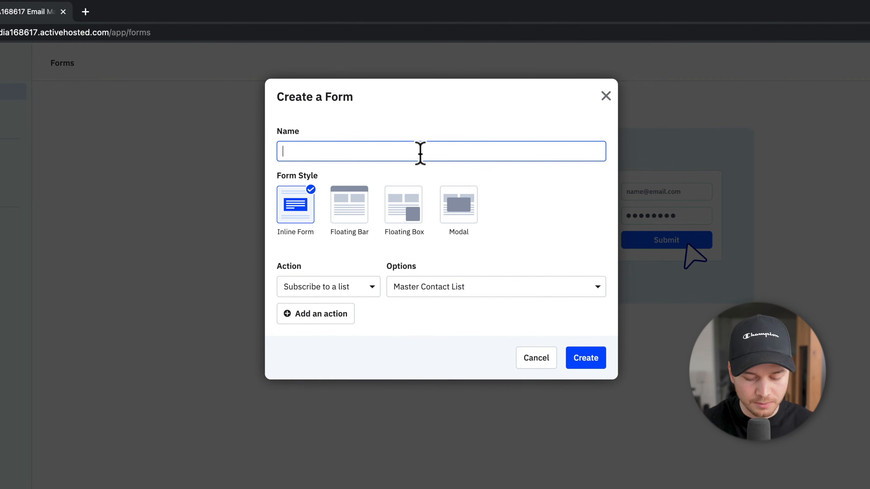
# Step: Create the inline form 'Default Signup Form' subscribing sign-ups to Master Contact List
pyautogui.write('Default Signup Form')
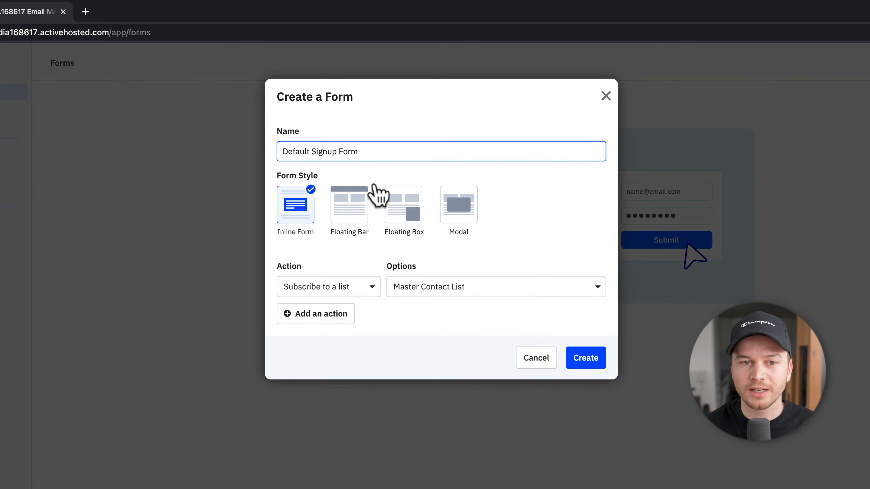
pyautogui.click(310, 211)
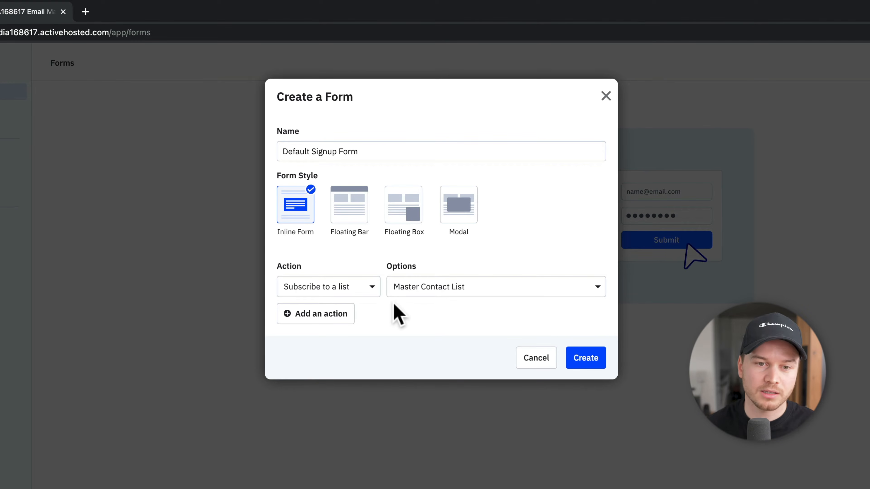
pyautogui.click(447, 291)
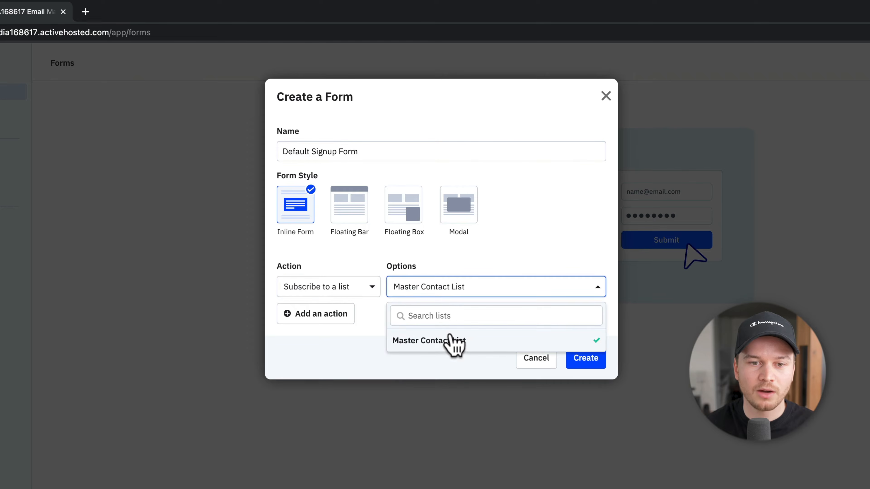
pyautogui.click(449, 340)
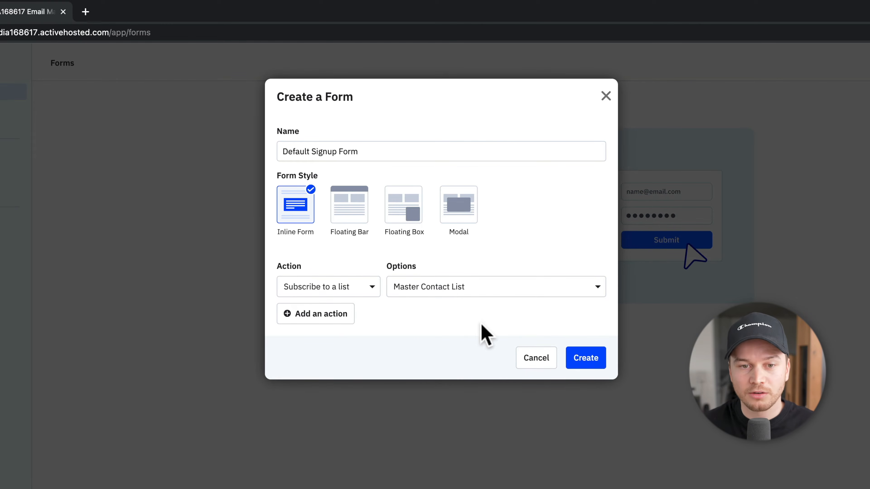
pyautogui.click(591, 363)
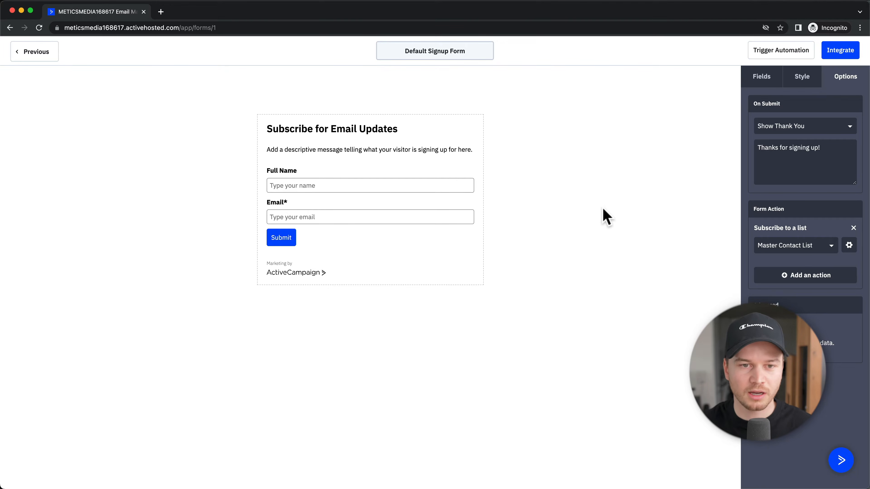
pyautogui.click(754, 80)
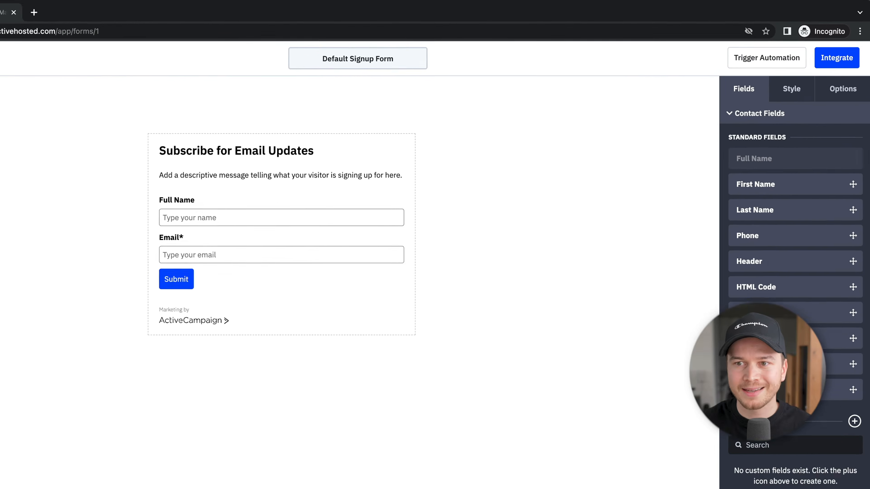
pyautogui.click(843, 95)
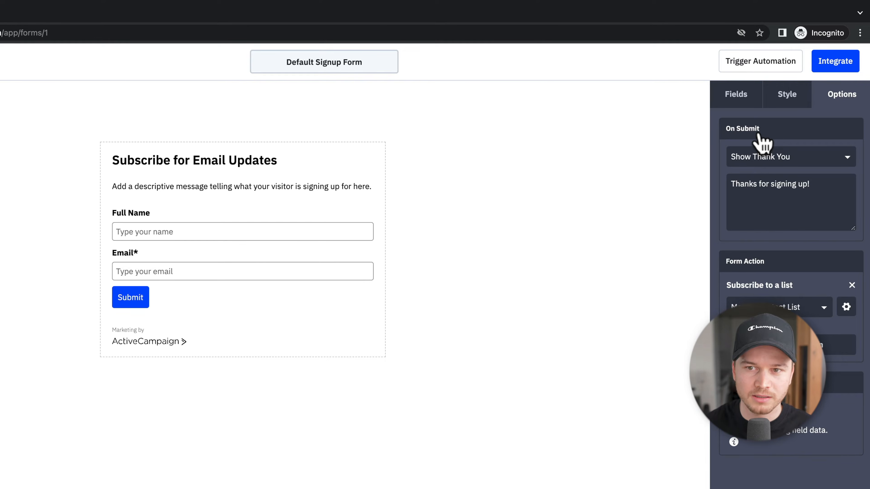
pyautogui.click(775, 184)
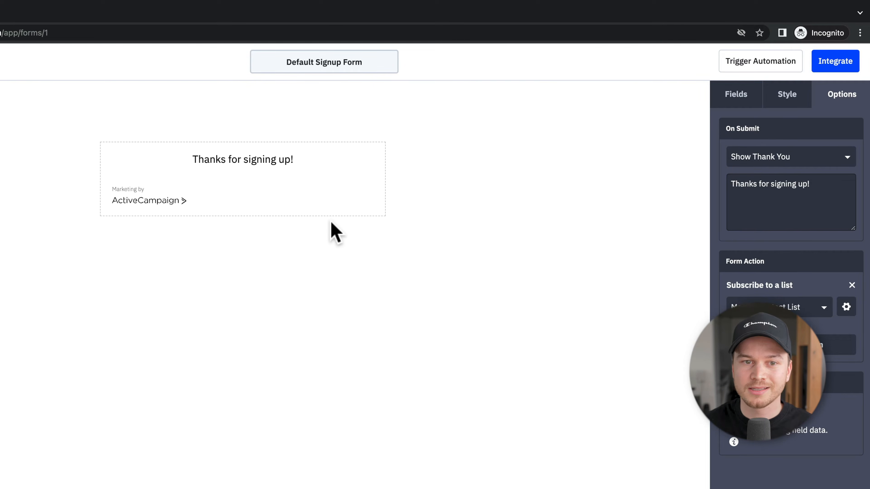
pyautogui.click(192, 160)
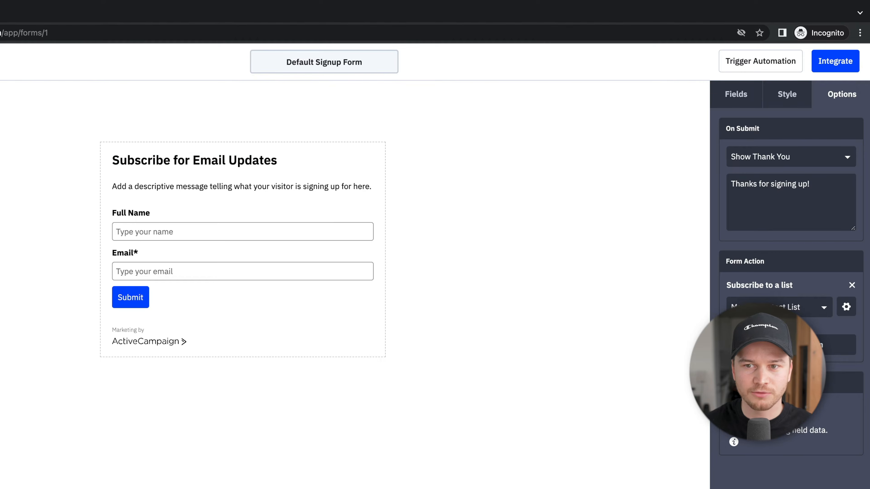
pyautogui.click(785, 187)
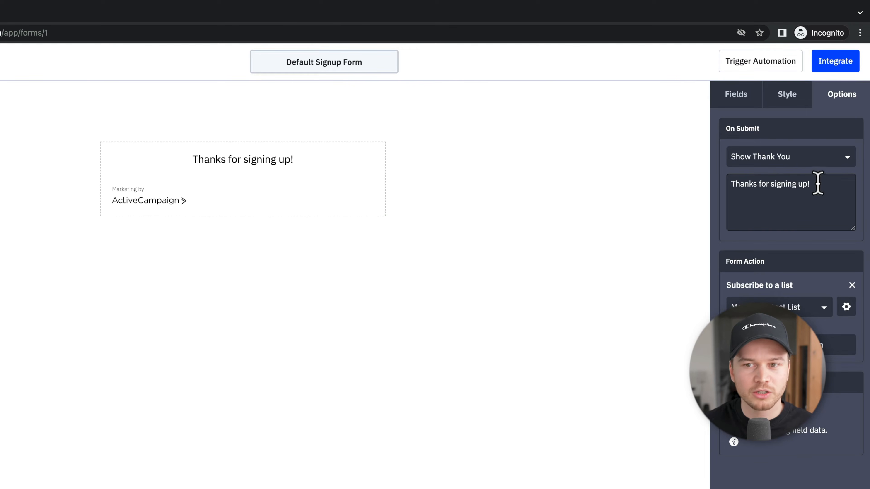
pyautogui.moveTo(818, 183); pyautogui.dragTo(737, 195)
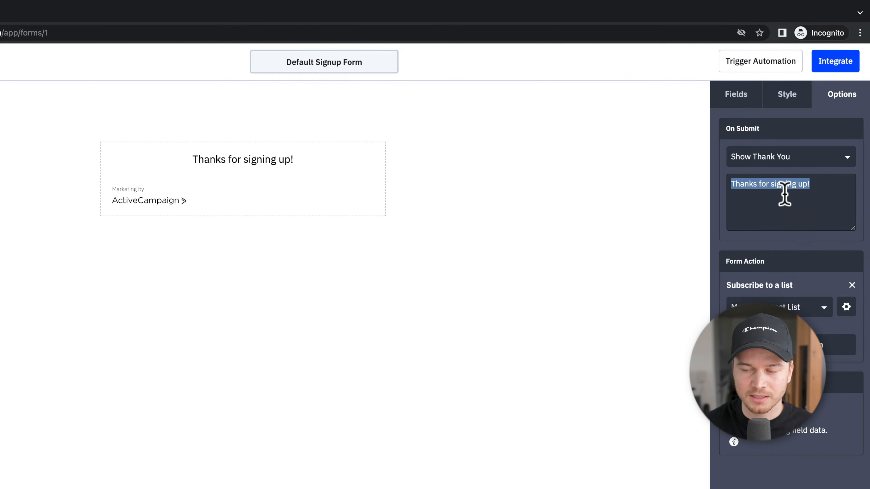
pyautogui.click(782, 163)
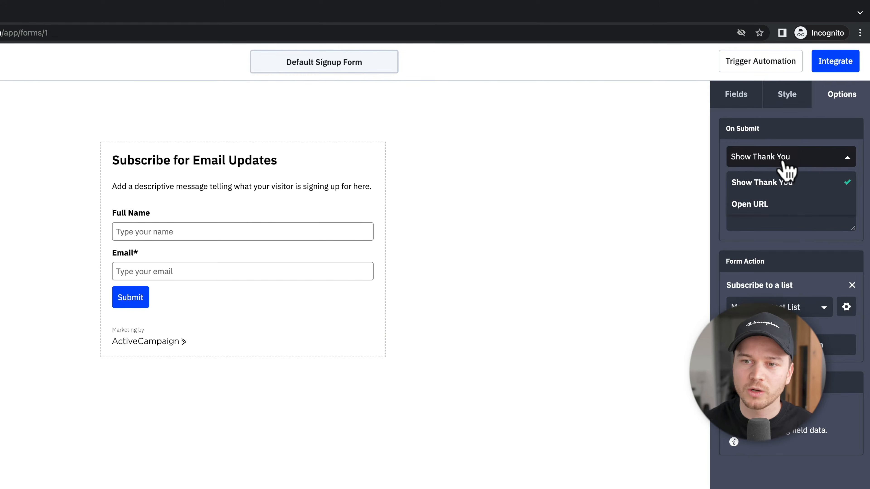
pyautogui.click(763, 206)
pyautogui.moveTo(775, 184); pyautogui.dragTo(705, 187)
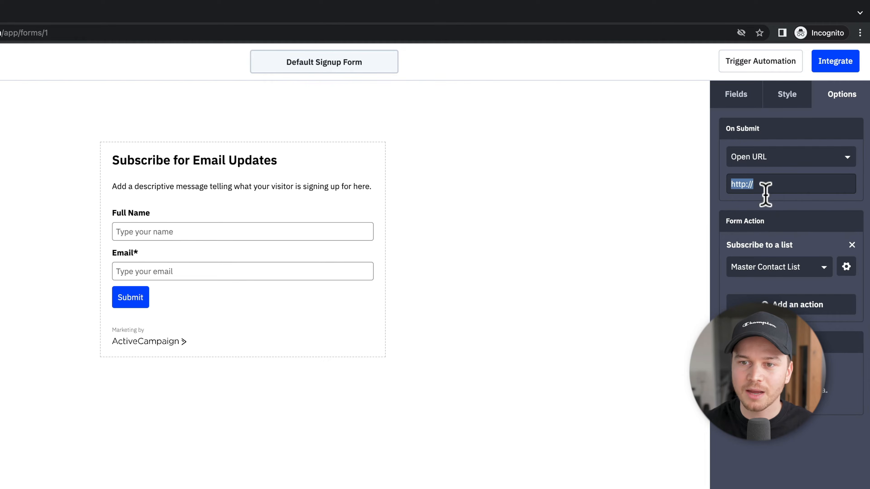
pyautogui.click(784, 161)
pyautogui.click(775, 182)
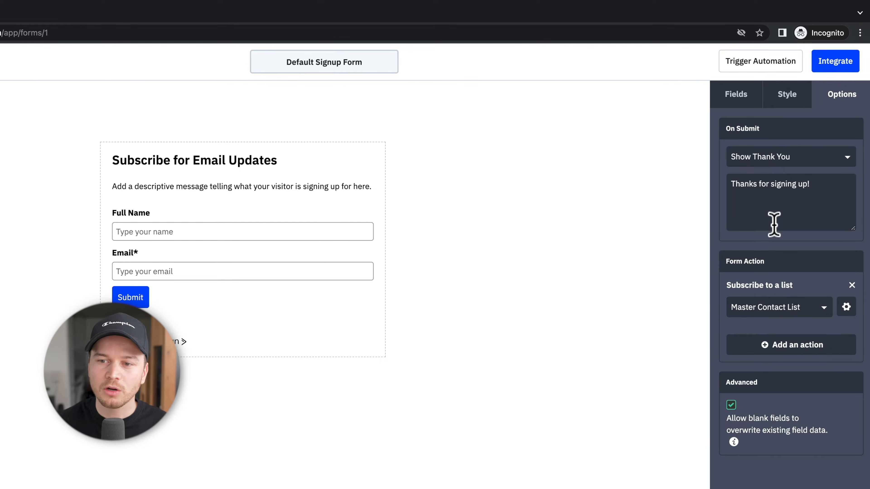
# Step: Switch Opt-in Confirmation off for the Master Contact List subscription and save the action
pyautogui.click(847, 308)
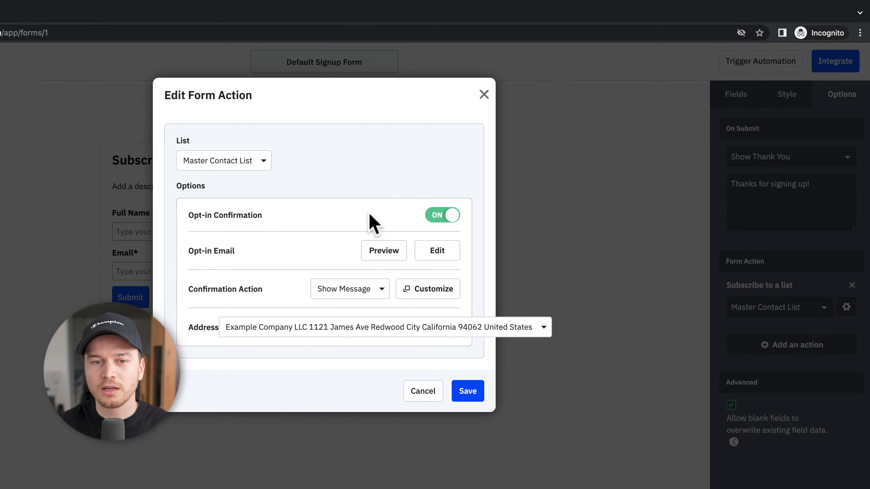
pyautogui.click(442, 222)
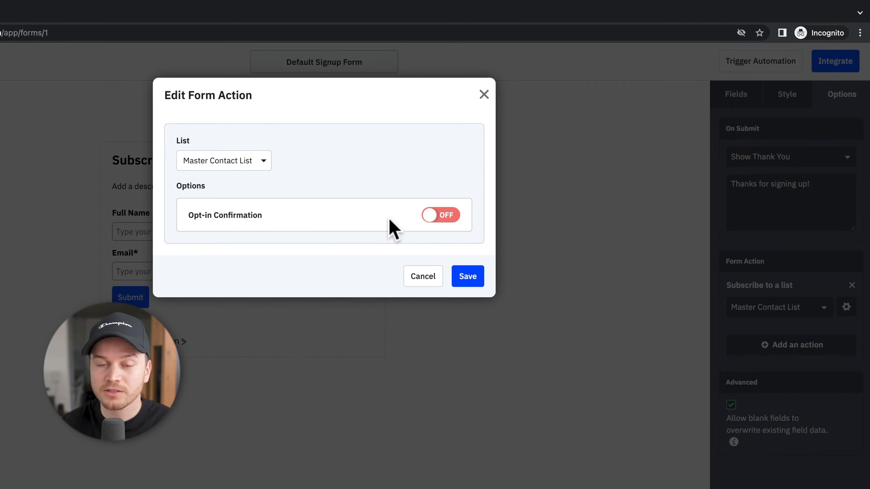
pyautogui.click(469, 278)
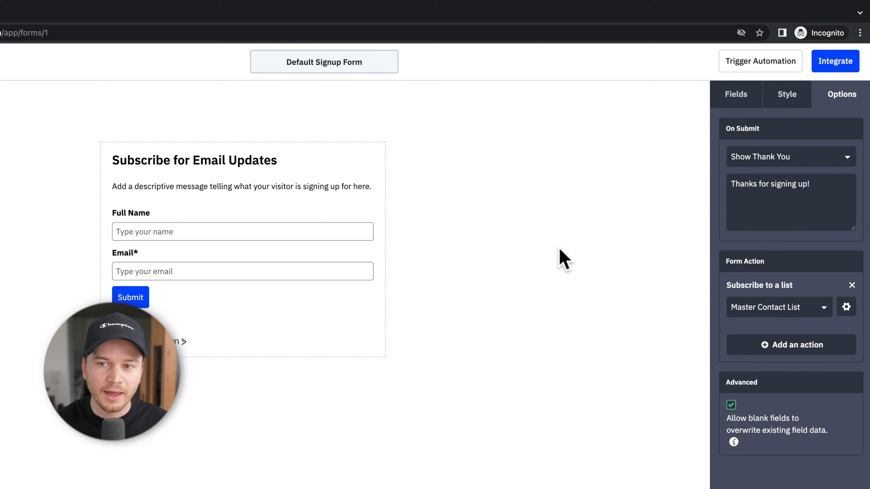
# Step: Switch AC Branding off under Miscellaneous in the form's Style settings
pyautogui.click(787, 103)
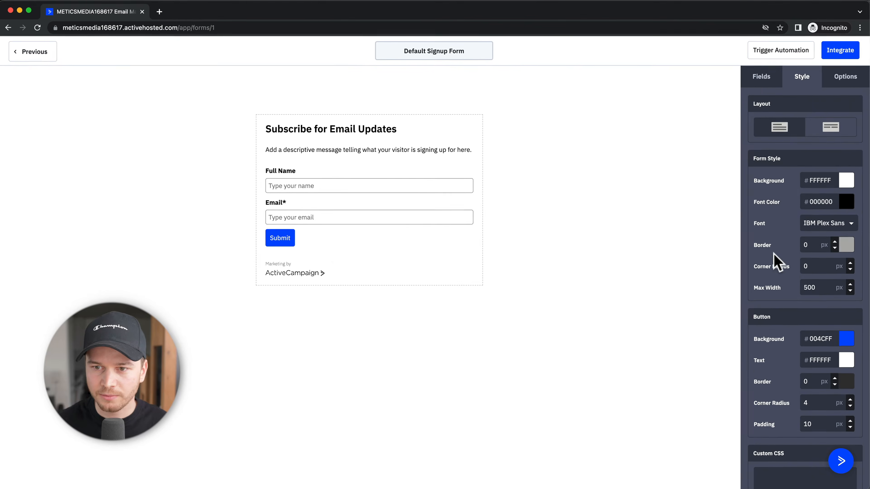
pyautogui.scroll(-4, 777, 265)
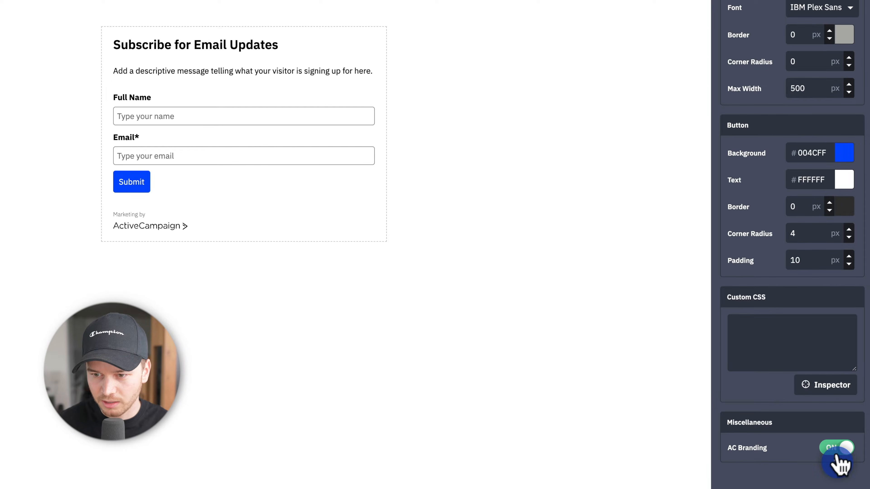
pyautogui.click(832, 448)
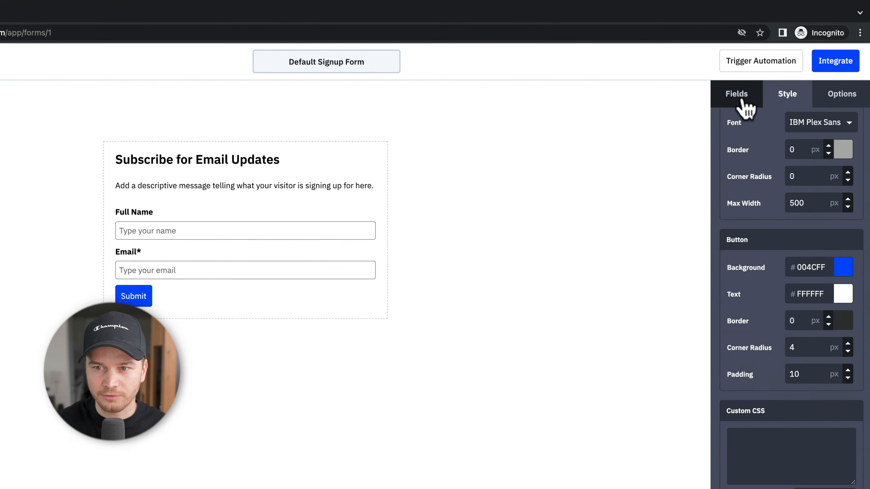
pyautogui.click(744, 103)
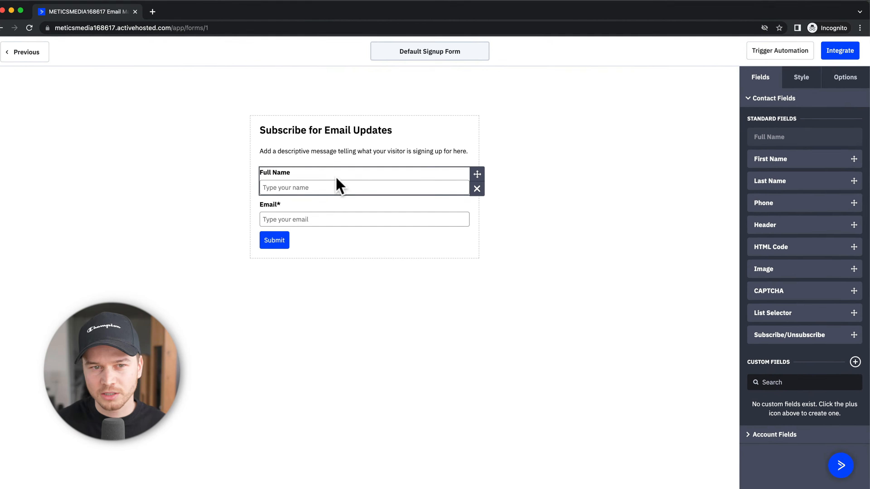
# Step: Delete the Full Name field from the signup form
pyautogui.click(340, 184)
pyautogui.click(331, 211)
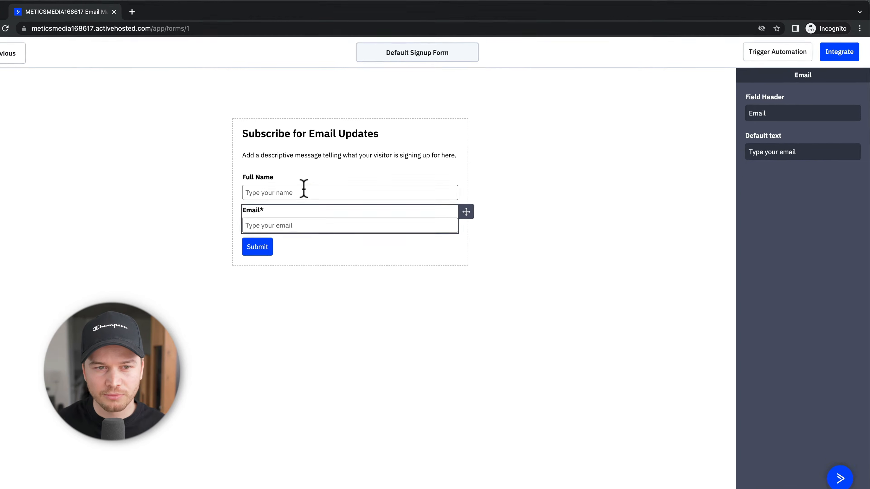
pyautogui.click(304, 188)
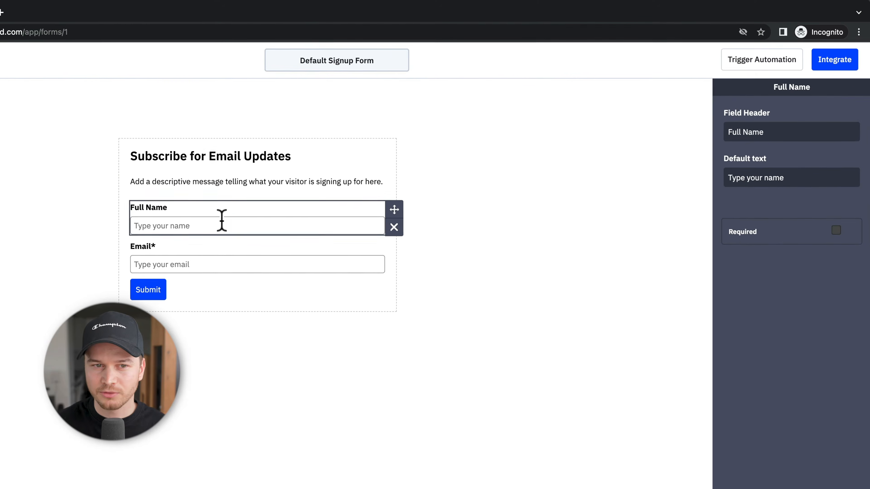
pyautogui.click(394, 228)
pyautogui.click(479, 166)
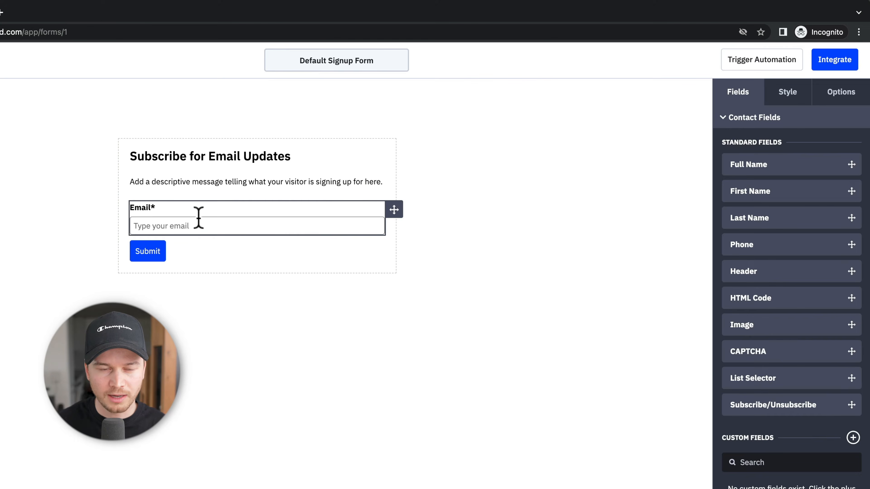
# Step: Clear the Email field's header and set its default text to 'Email'
pyautogui.click(209, 220)
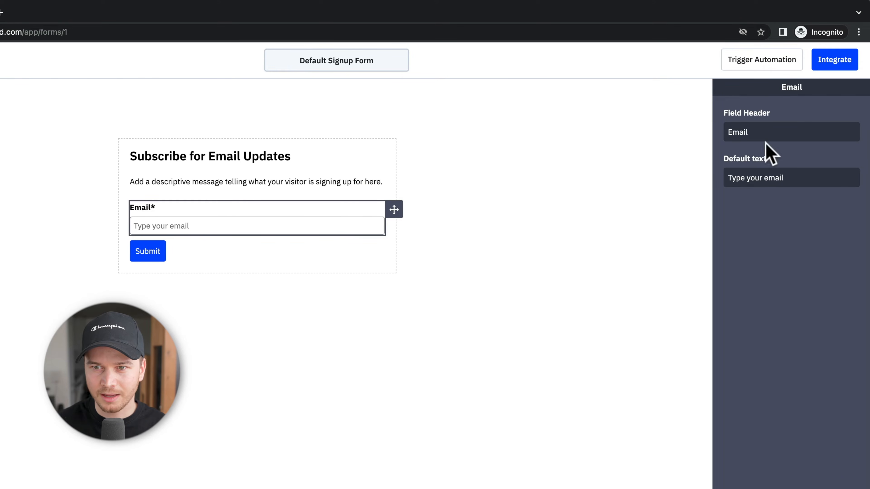
pyautogui.moveTo(769, 132); pyautogui.dragTo(717, 137)
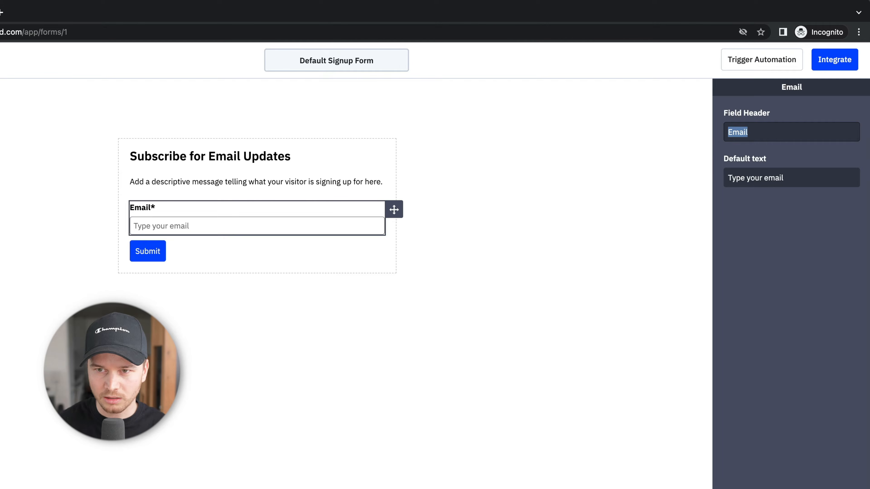
pyautogui.press('BackSpace')
pyautogui.moveTo(811, 178); pyautogui.dragTo(716, 184)
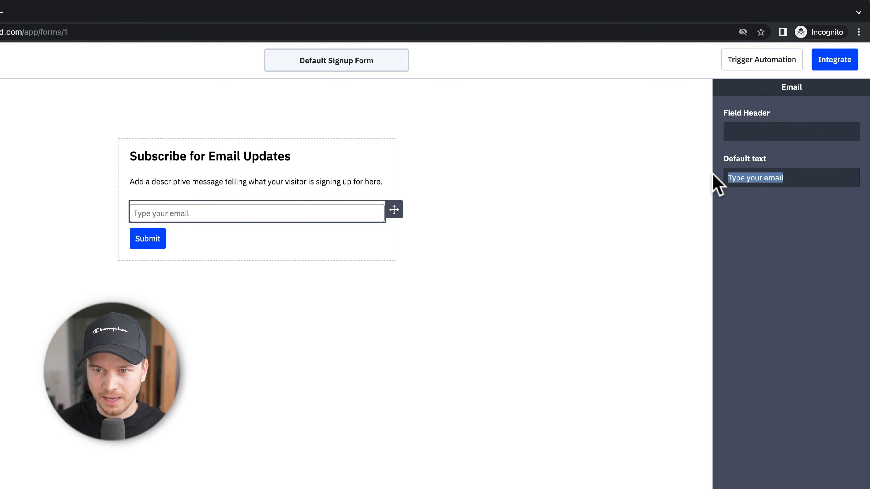
pyautogui.write('Email')
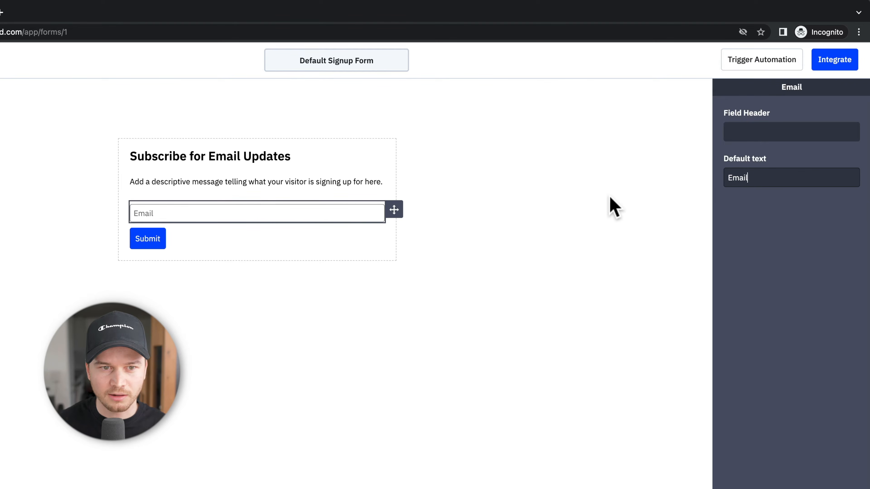
# Step: Delete the description paragraph from the form
pyautogui.click(374, 182)
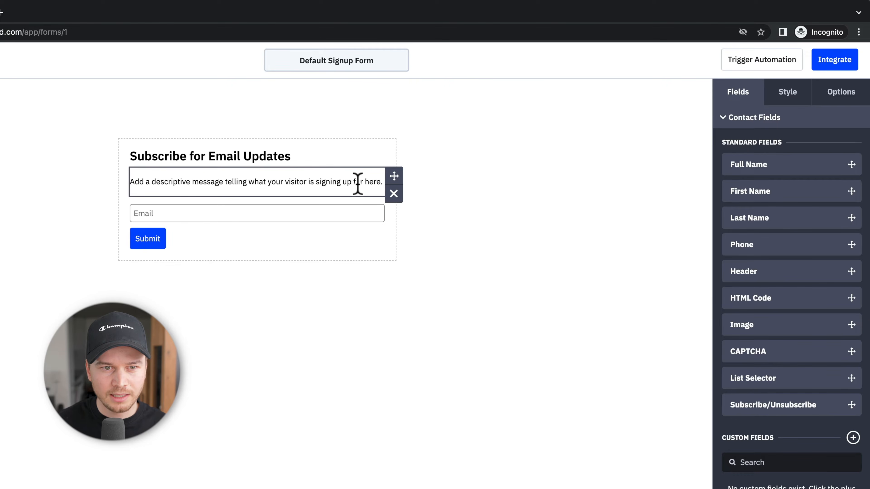
pyautogui.click(394, 194)
pyautogui.click(478, 164)
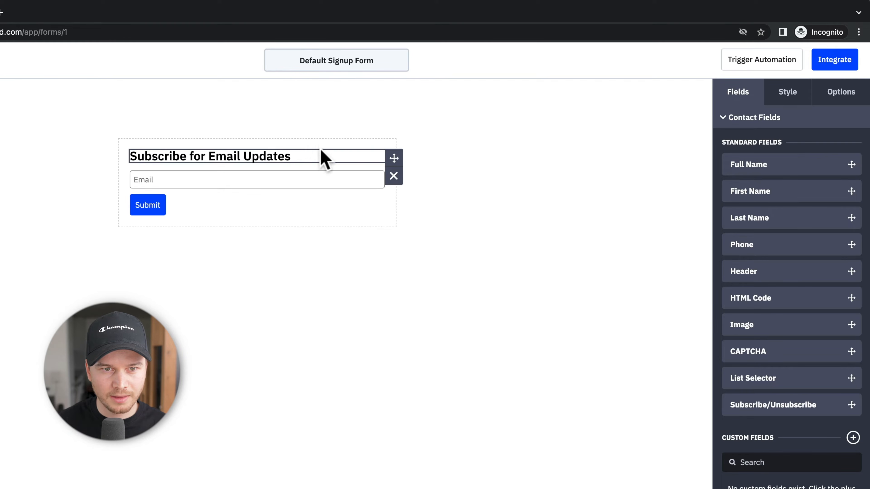
# Step: Change the heading to 'Subscribe for our Email Newsletter'
pyautogui.click(266, 154)
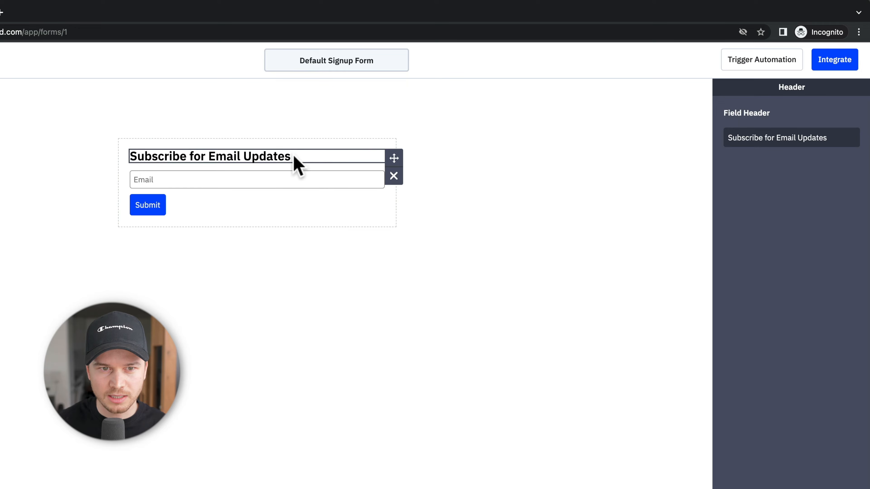
pyautogui.moveTo(849, 141); pyautogui.dragTo(723, 138)
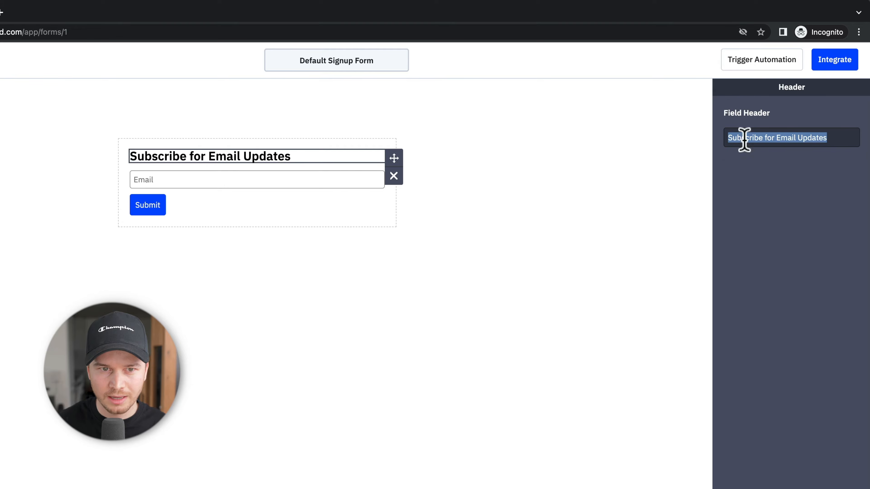
pyautogui.click(787, 135)
pyautogui.moveTo(777, 139); pyautogui.dragTo(829, 137)
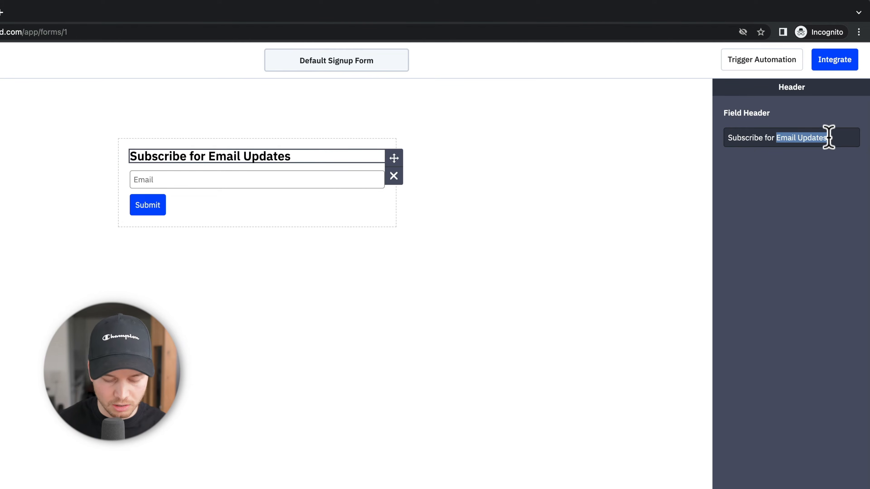
pyautogui.write('our E')
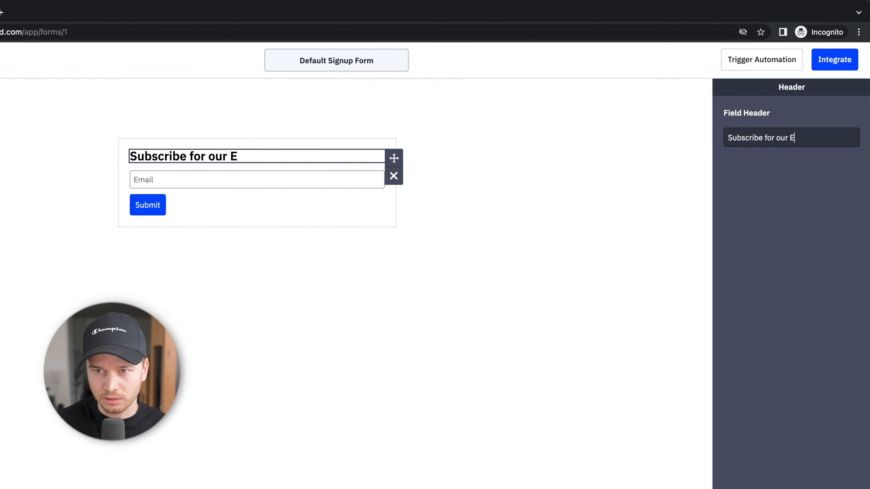
pyautogui.write('mail Newsletter')
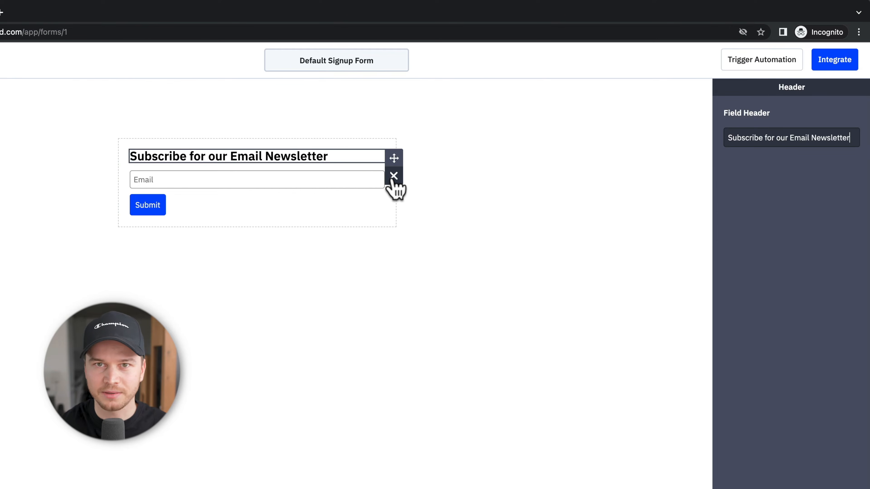
pyautogui.click(457, 193)
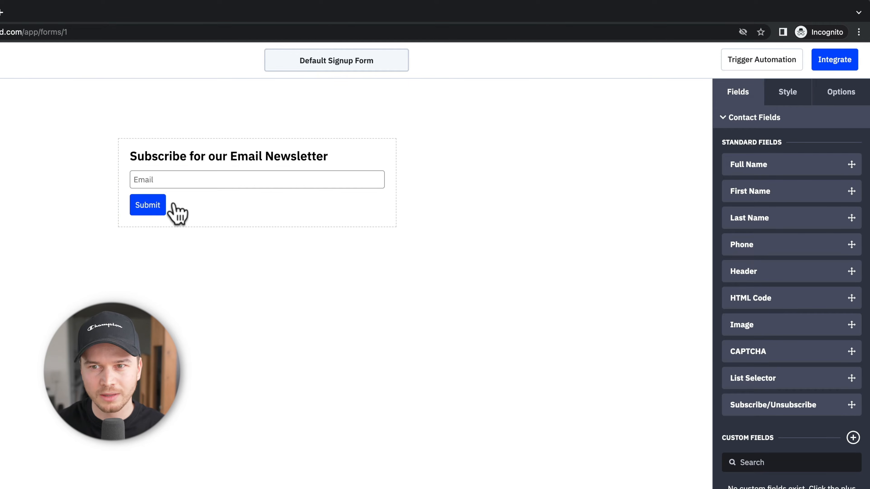
# Step: Set the Submit button's background colour to green 02B80B
pyautogui.click(808, 100)
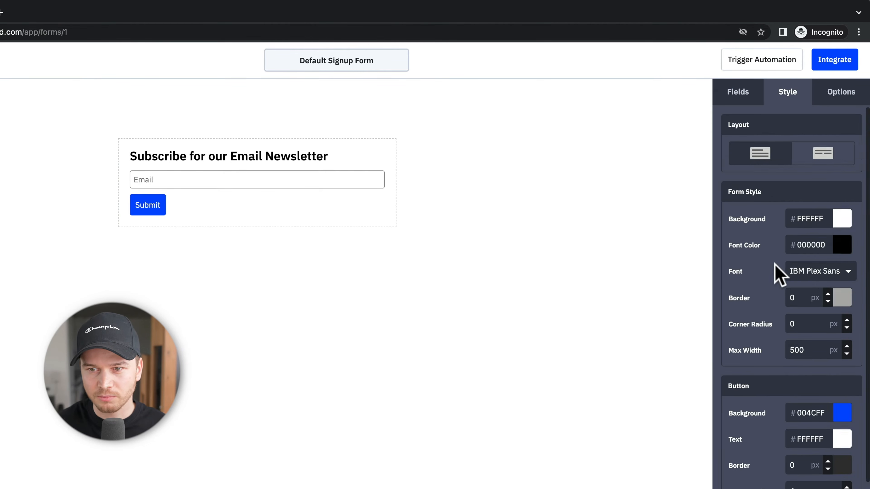
pyautogui.scroll(-4, 782, 281)
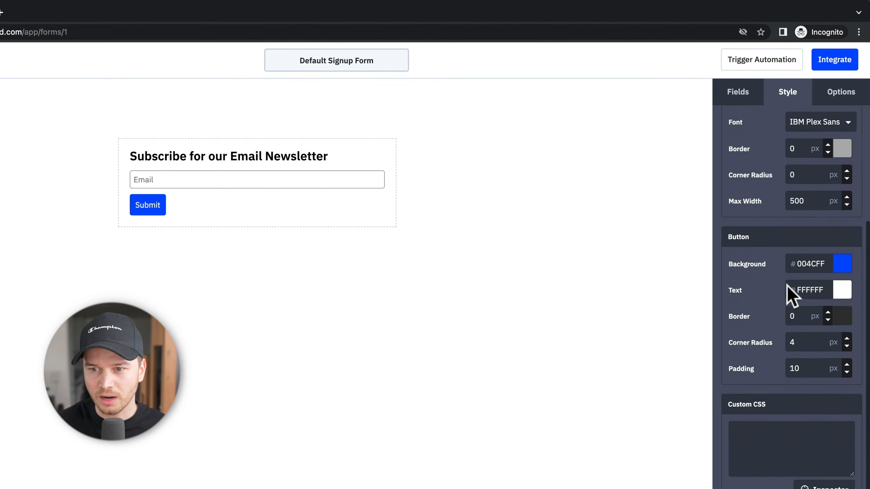
pyautogui.click(843, 266)
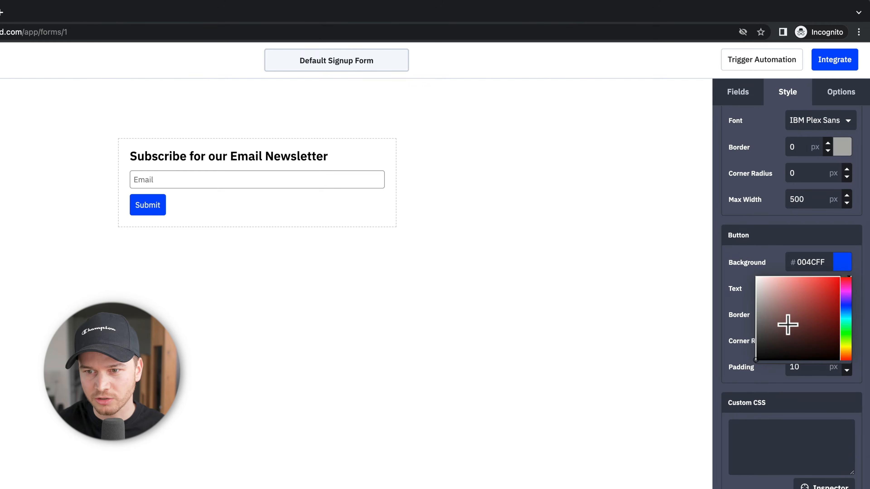
pyautogui.click(845, 333)
pyautogui.moveTo(838, 321); pyautogui.dragTo(827, 299)
pyautogui.click(753, 240)
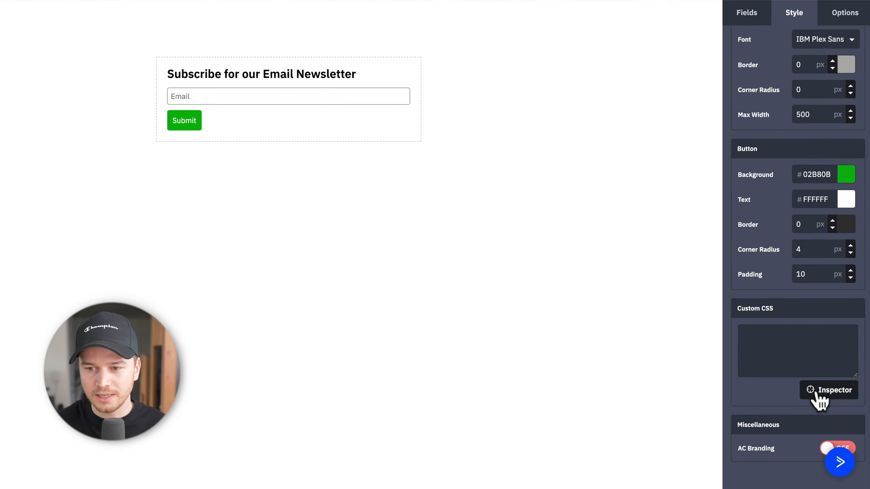
# Step: Add custom CSS 'text-align: center' to the Email input rule
pyautogui.click(818, 394)
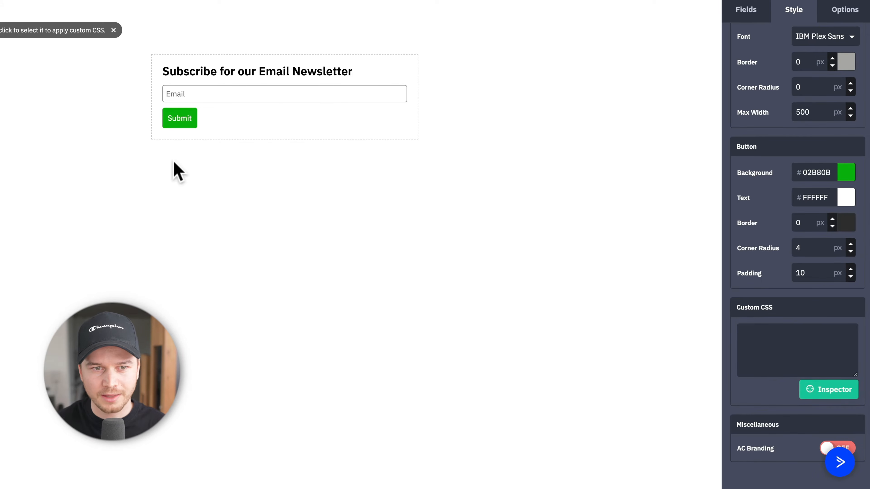
pyautogui.click(245, 103)
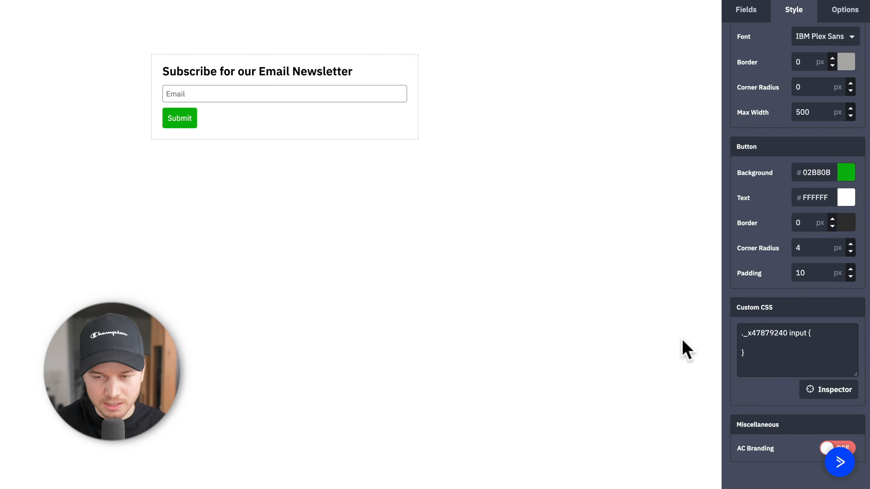
pyautogui.write('text')
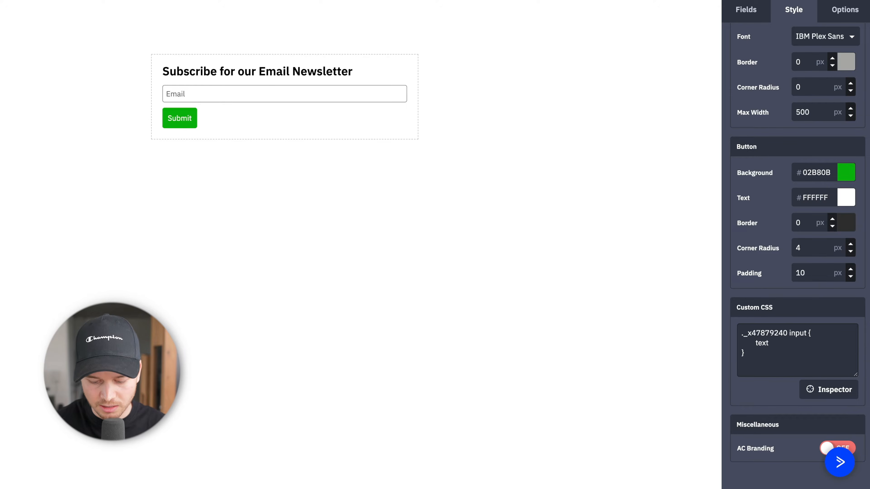
pyautogui.write('-align')
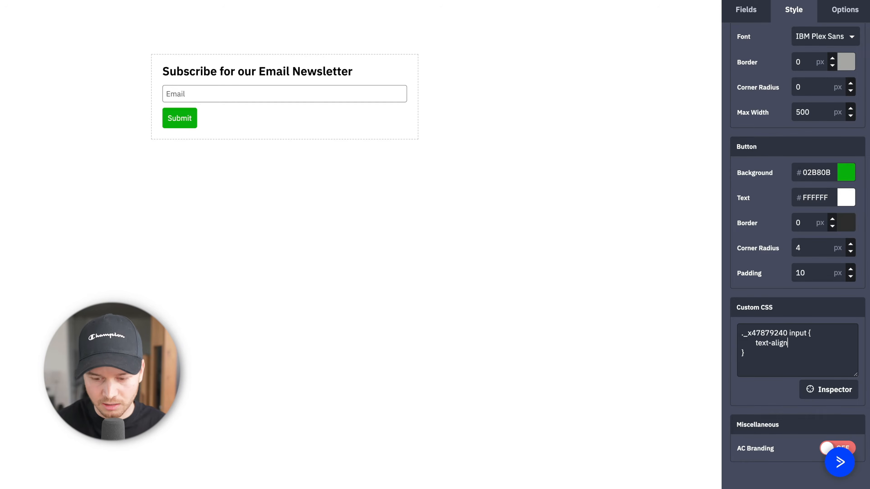
pyautogui.write(': center;')
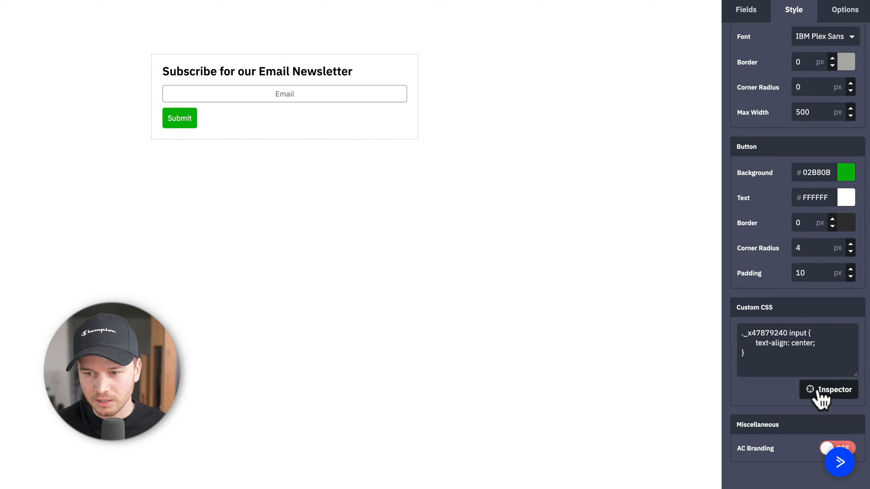
# Step: Add custom CSS 'width: 100%' to the Submit button's ._submit rule
pyautogui.click(827, 394)
pyautogui.click(185, 125)
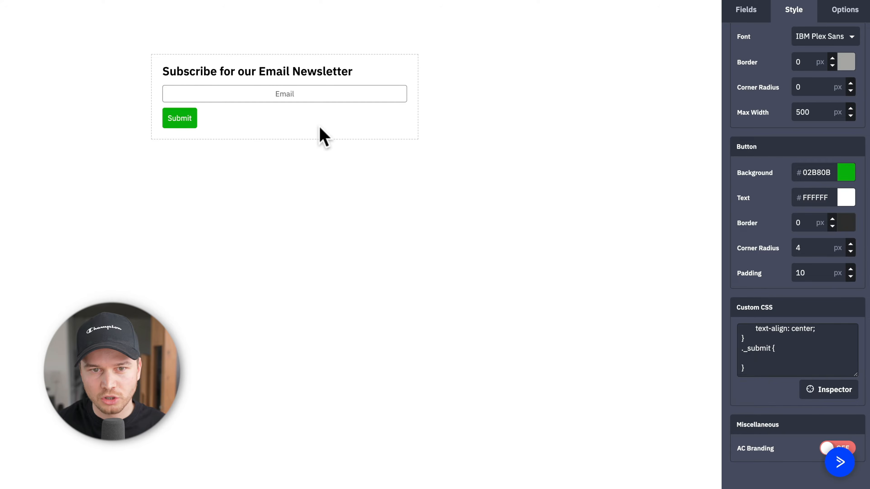
pyautogui.write('wid')
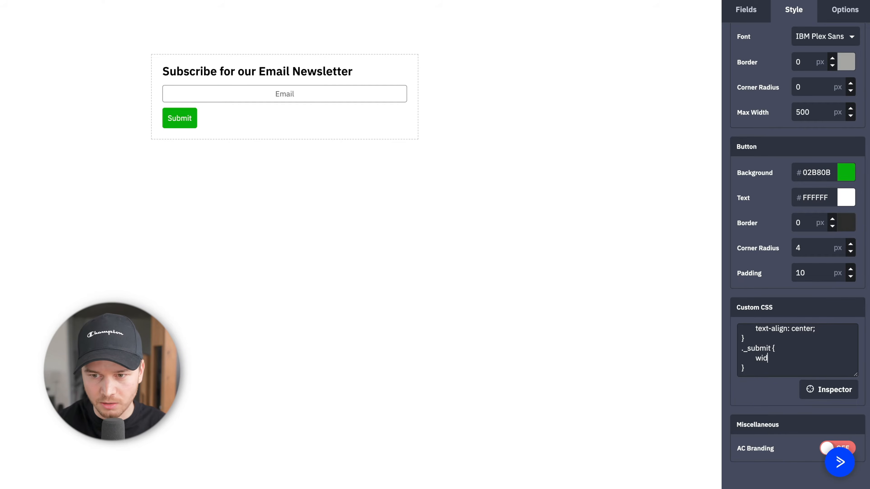
pyautogui.write('th: 100%;')
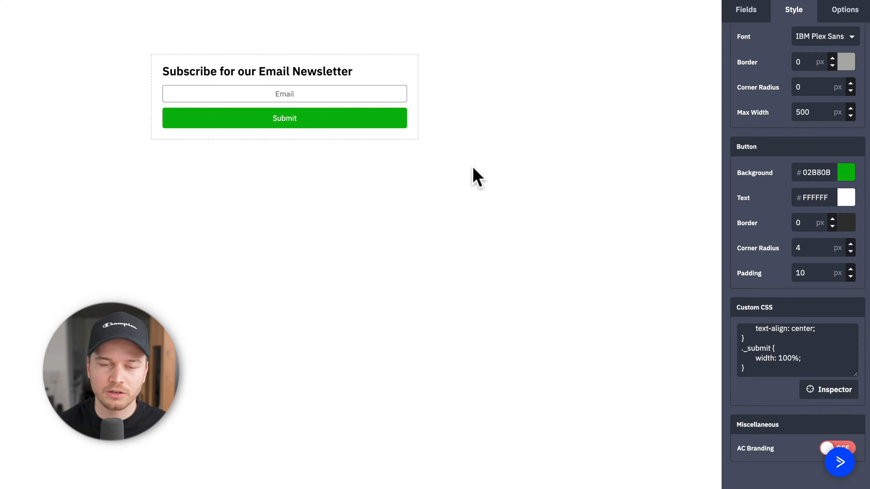
pyautogui.click(841, 464)
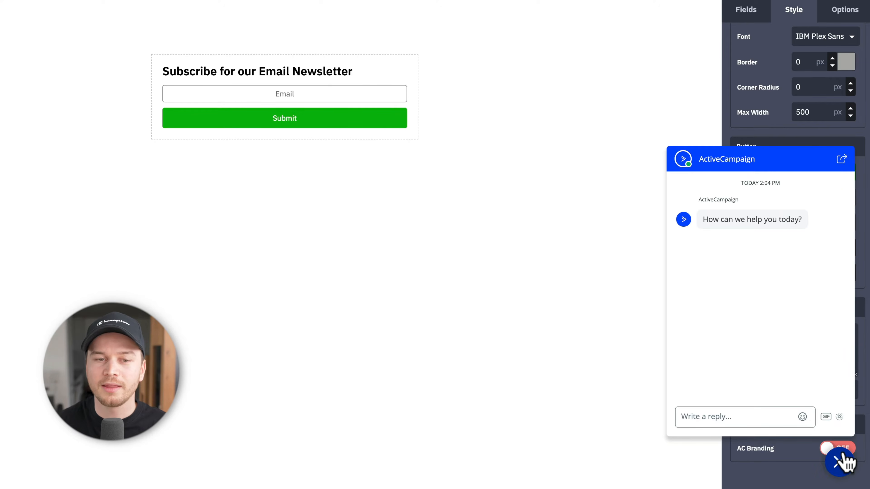
pyautogui.click(843, 452)
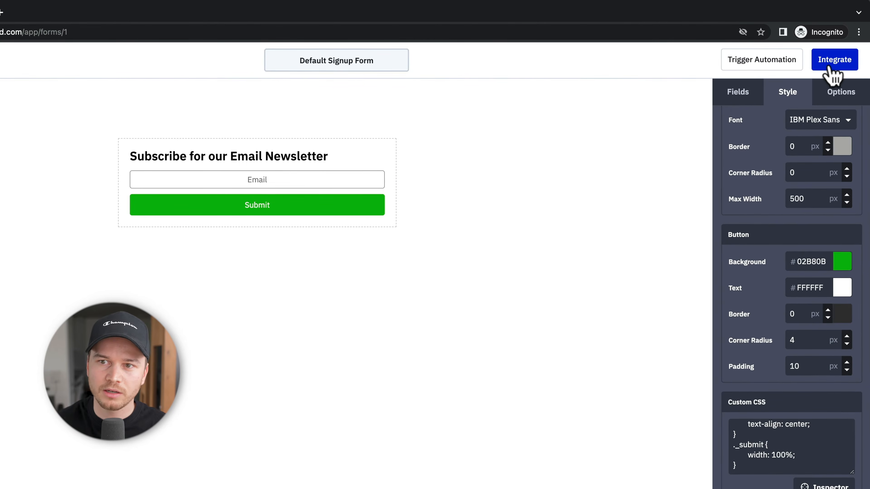
# Step: Show the Default Signup Form's Integrate options and select the Full Embed code
pyautogui.click(834, 61)
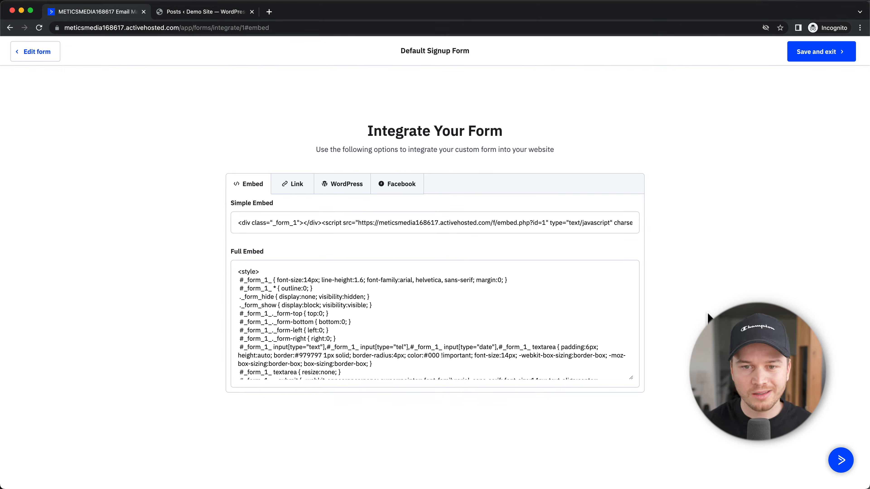
pyautogui.click(560, 286)
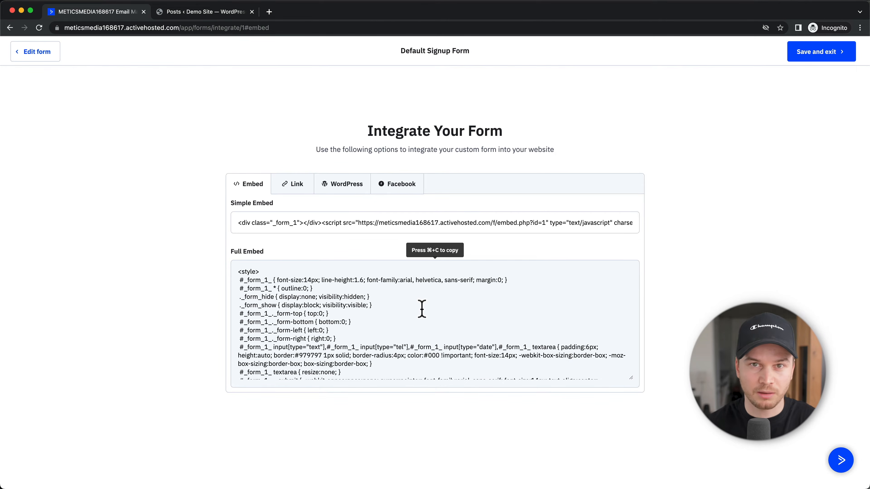
# Step: Search 'active campaign' in WordPress Add Plugins, install and activate it, and open its settings
pyautogui.click(222, 14)
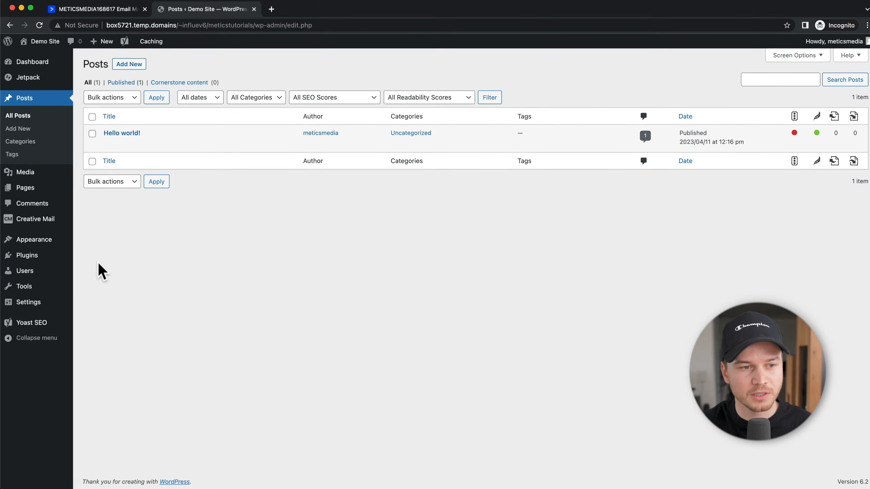
pyautogui.moveTo(34, 261)
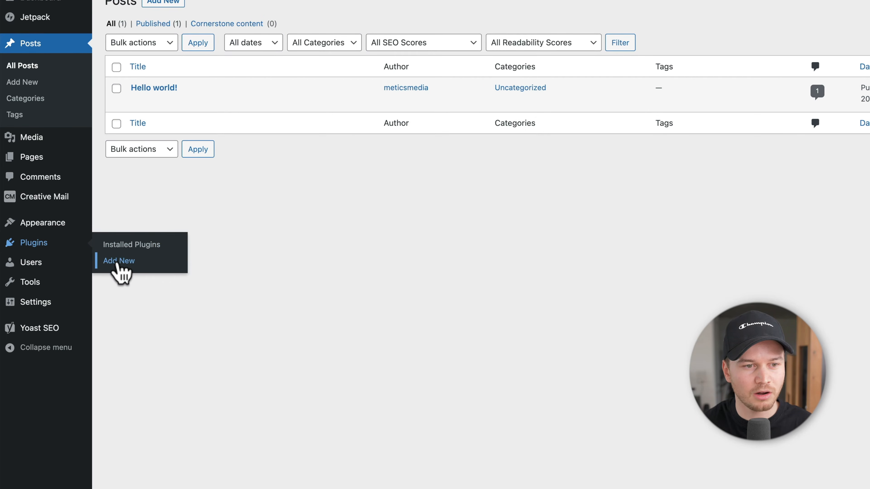
pyautogui.click(117, 264)
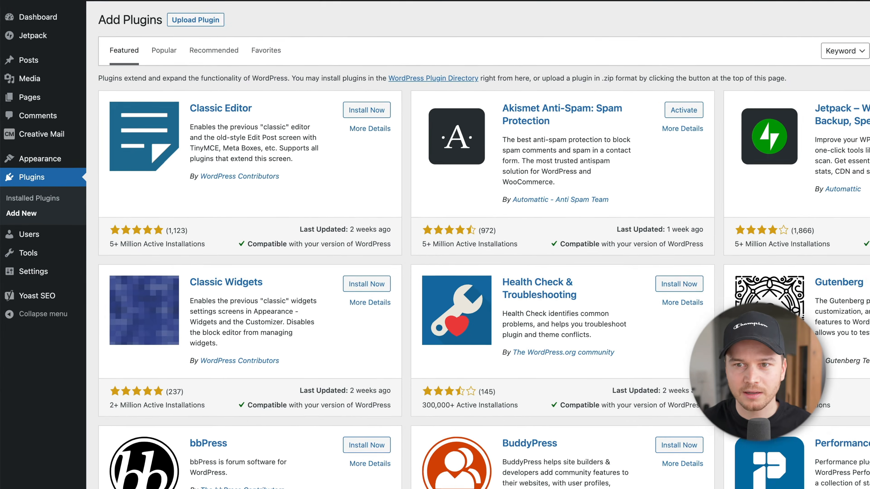
pyautogui.click(770, 94)
pyautogui.write('active campai')
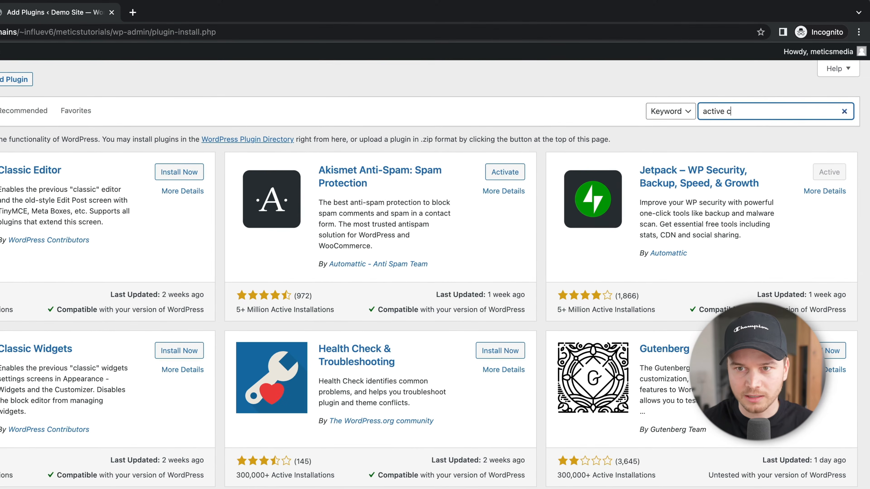
pyautogui.write('gn')
pyautogui.scroll(-3, 148, 349)
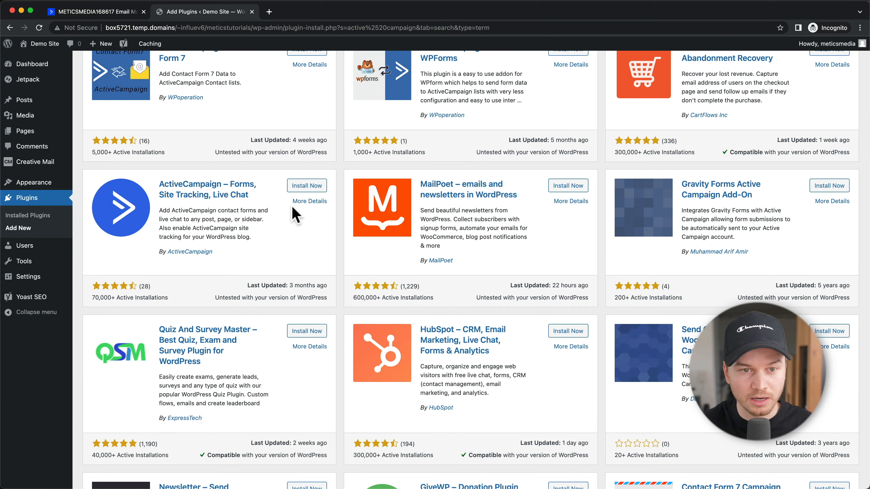
pyautogui.click(304, 188)
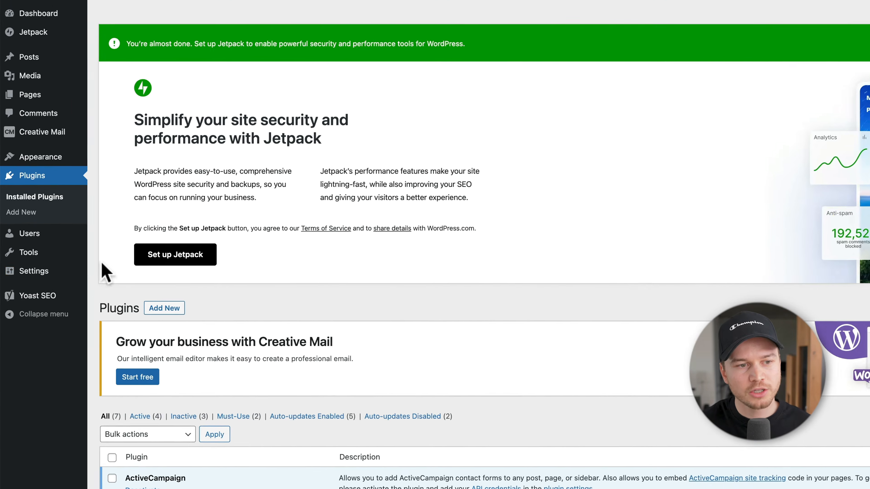
pyautogui.moveTo(44, 279)
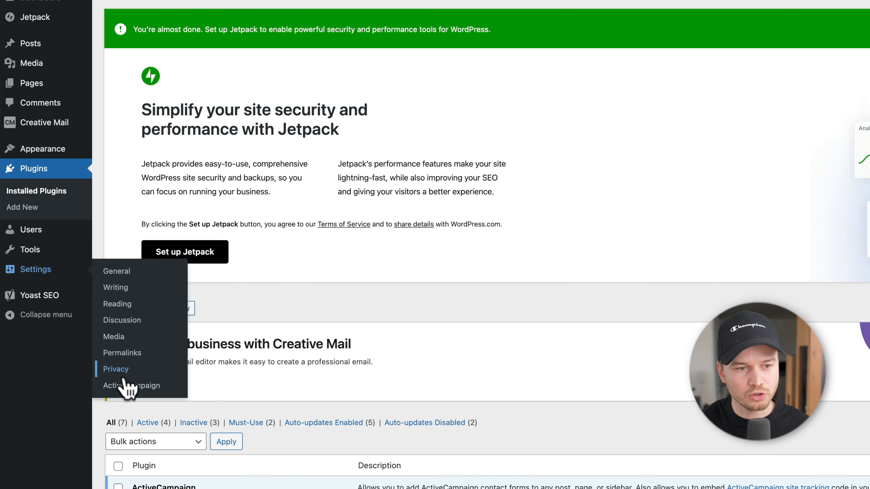
pyautogui.click(139, 387)
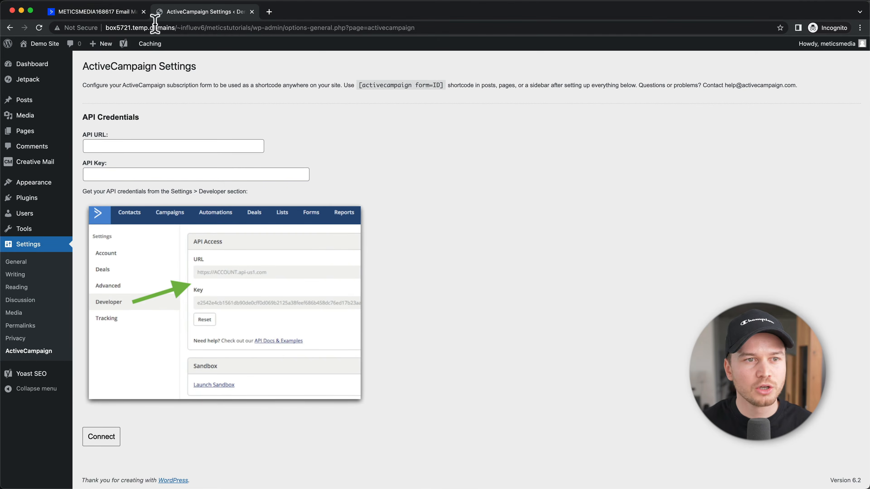
# Step: Save the signup form and open ActiveCampaign's Developer settings with API access
pyautogui.click(109, 18)
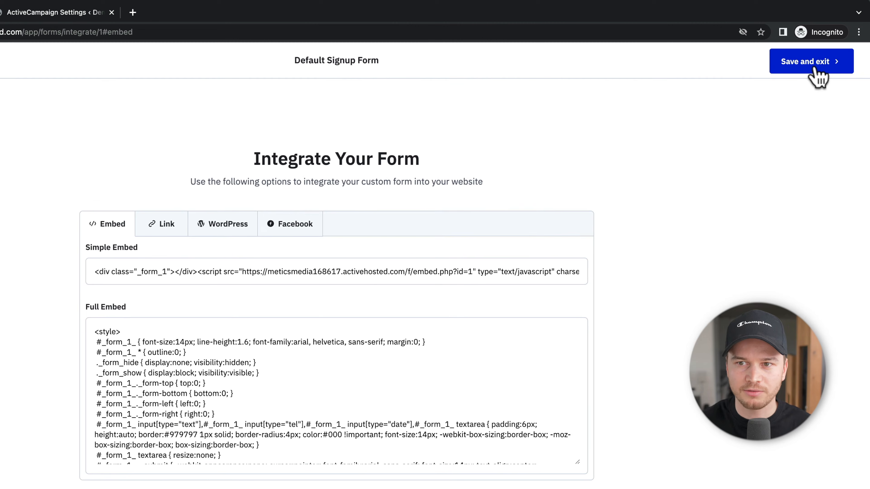
pyautogui.click(815, 69)
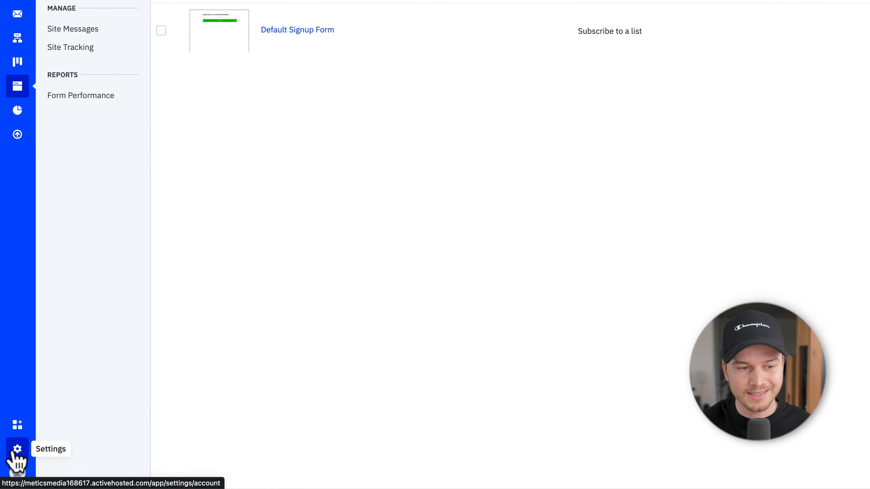
pyautogui.click(16, 451)
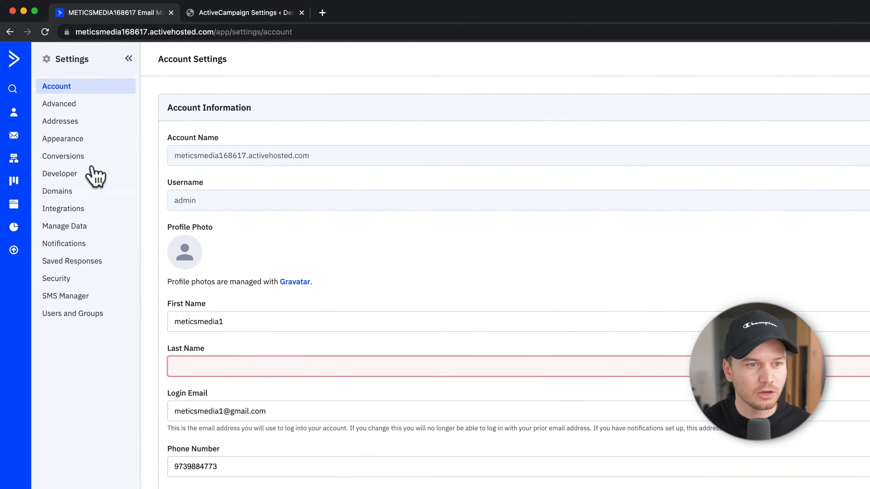
pyautogui.click(73, 190)
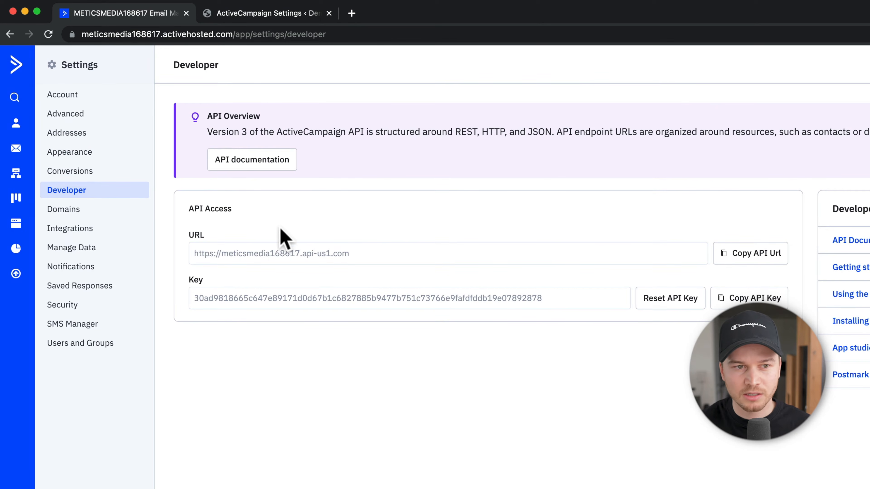
# Step: Paste the ActiveCampaign API URL and API key into the WordPress plugin and connect
pyautogui.click(741, 260)
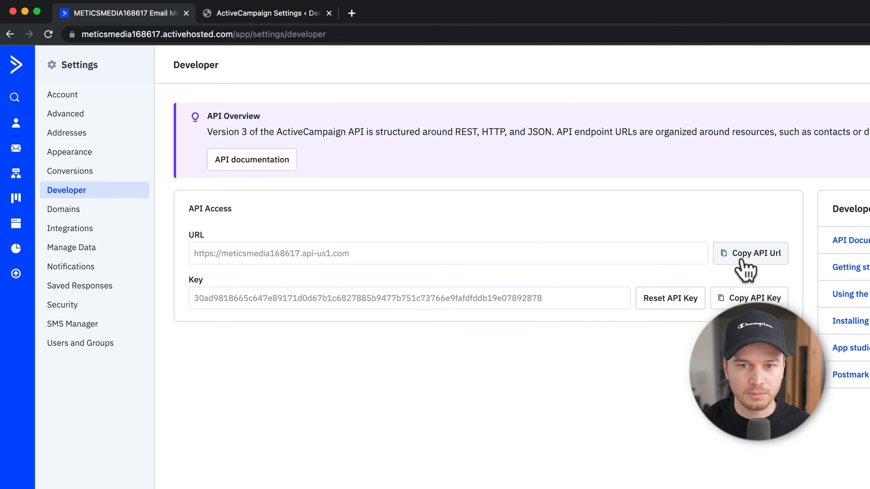
pyautogui.click(236, 14)
pyautogui.click(184, 189)
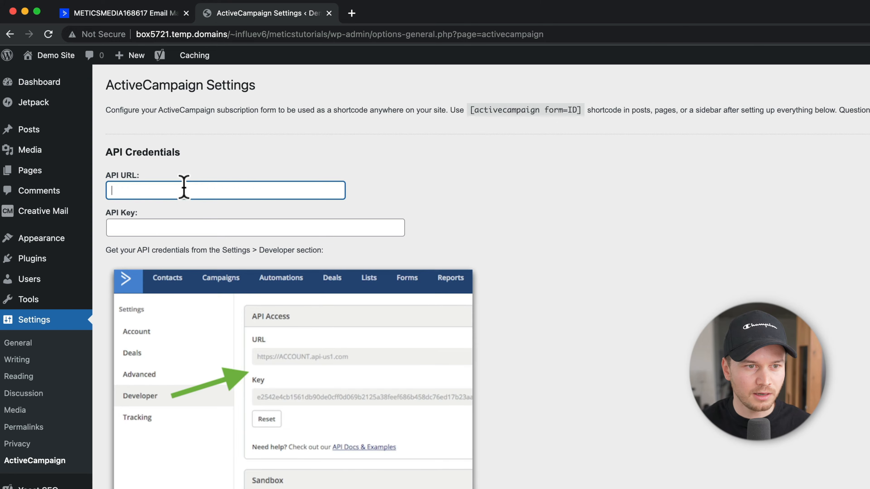
pyautogui.write('https://meticsmedia168617.api-us1.com')
pyautogui.click(130, 14)
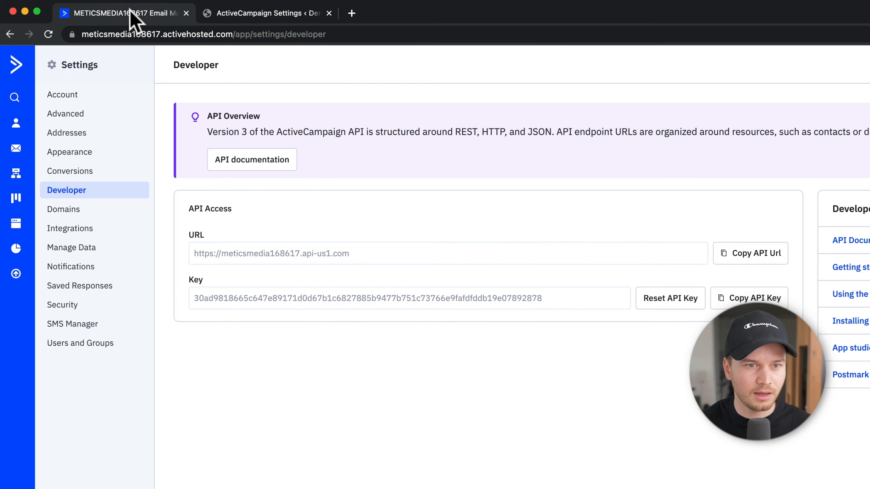
pyautogui.click(756, 298)
pyautogui.click(291, 14)
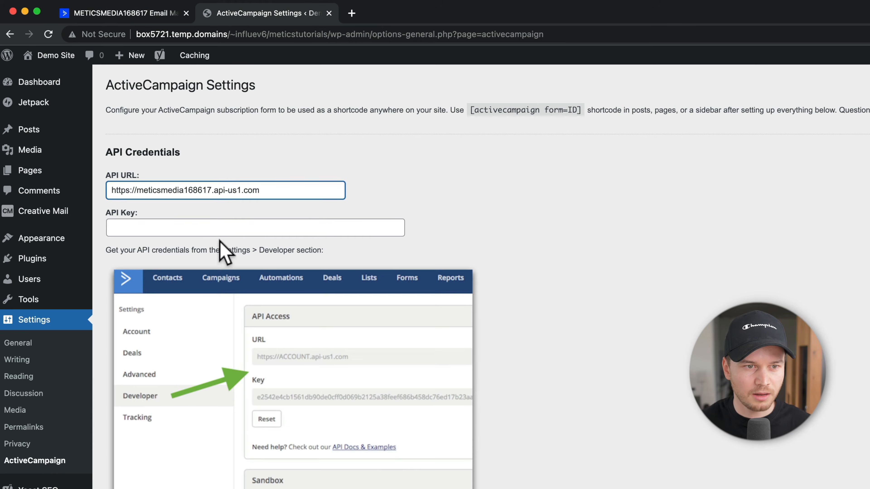
pyautogui.click(215, 226)
pyautogui.press('super+v')
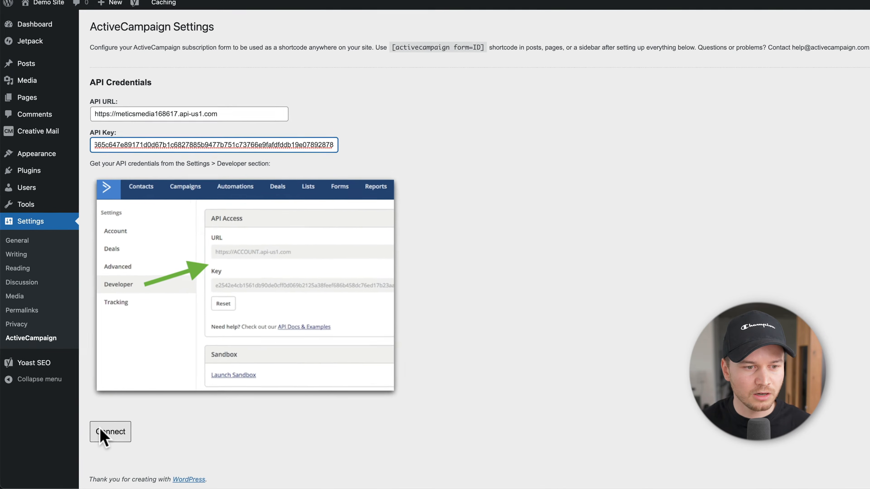
pyautogui.click(103, 441)
# Step: Go to Posts > All Posts in the WordPress dashboard
pyautogui.scroll(-10, 728, 301)
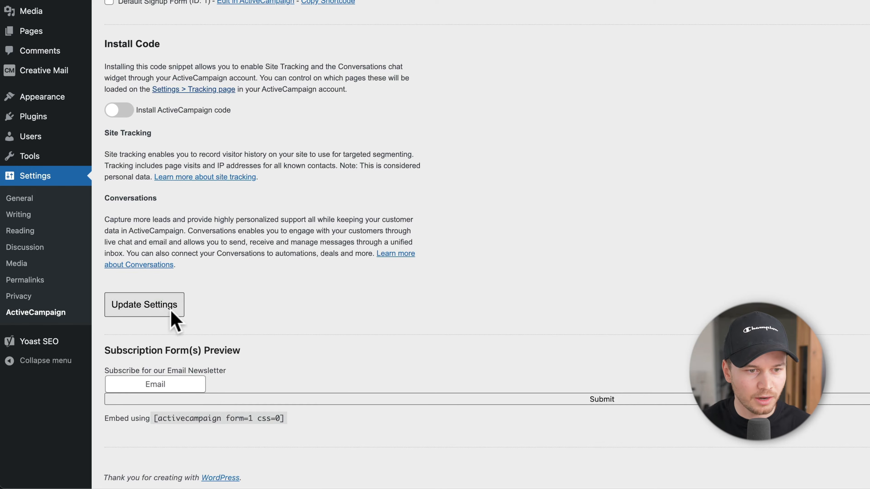
pyautogui.scroll(10, 156, 309)
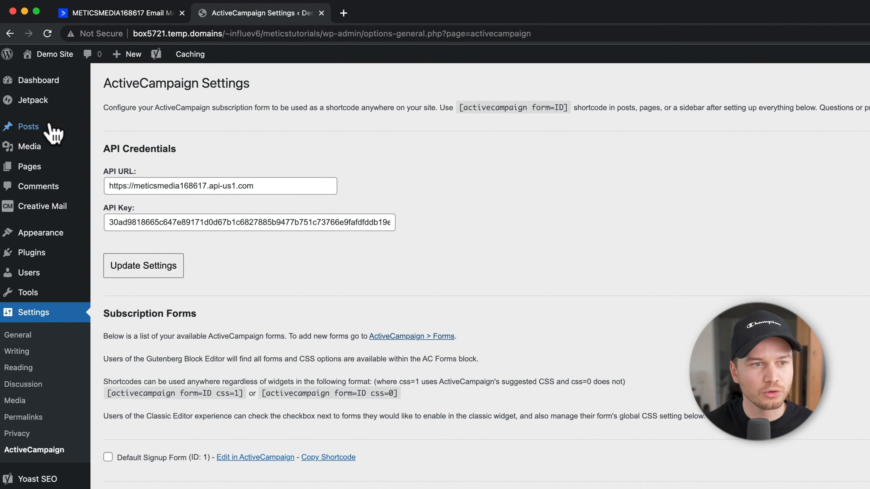
pyautogui.moveTo(46, 133)
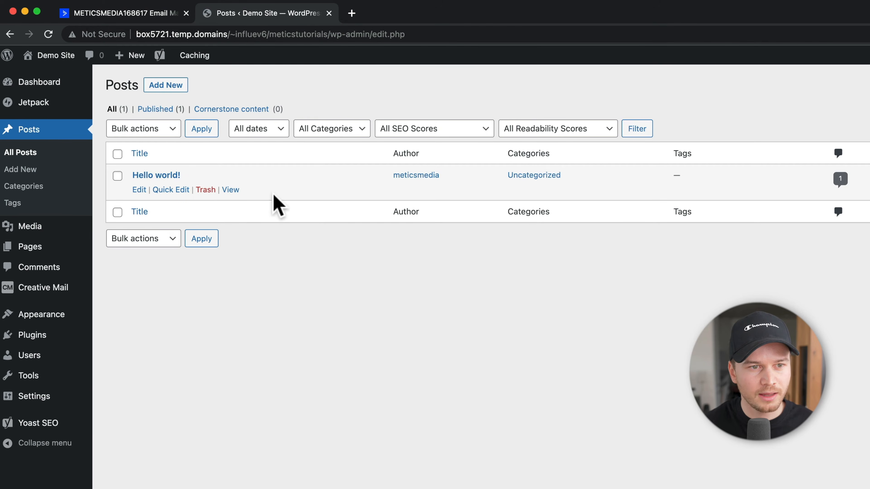
# Step: Add an AC Forms block set to Default Signup Form to the Hello world! post
pyautogui.click(154, 176)
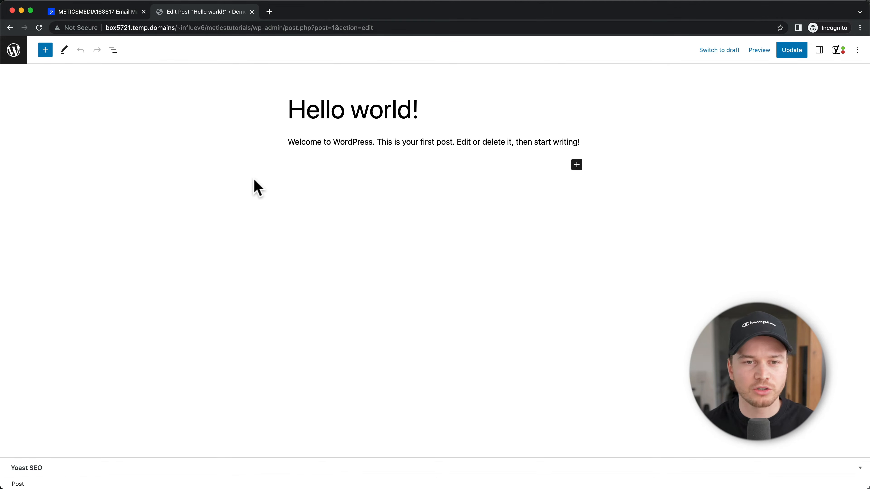
pyautogui.click(571, 164)
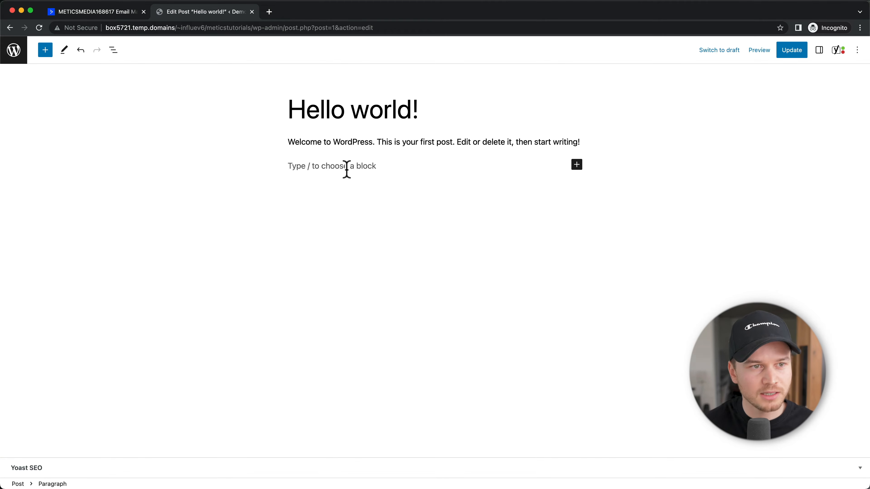
pyautogui.click(45, 50)
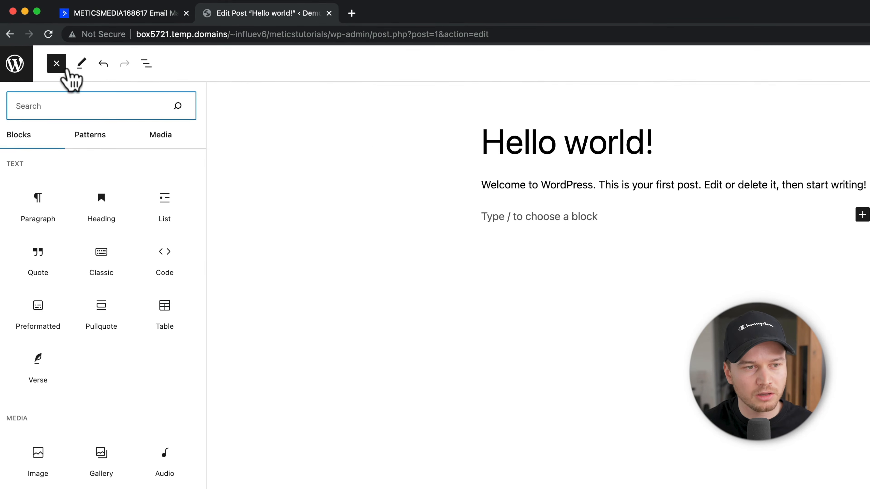
pyautogui.scroll(-10, 132, 382)
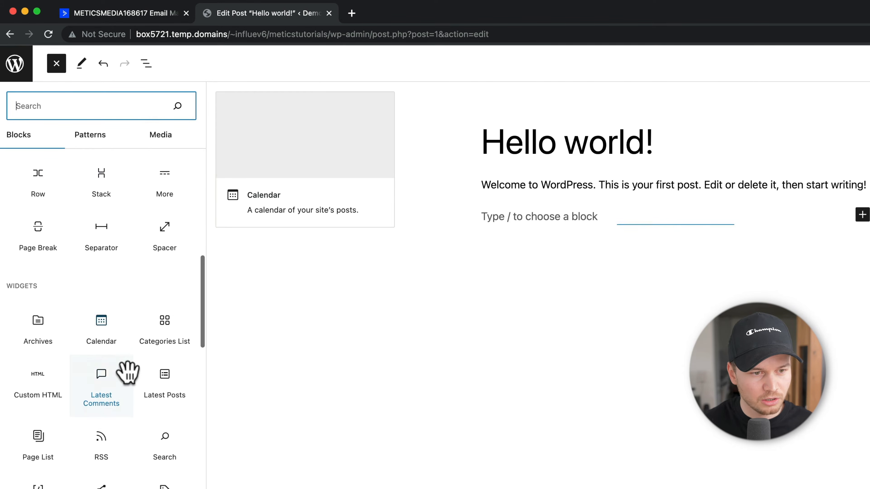
pyautogui.scroll(-15, 127, 372)
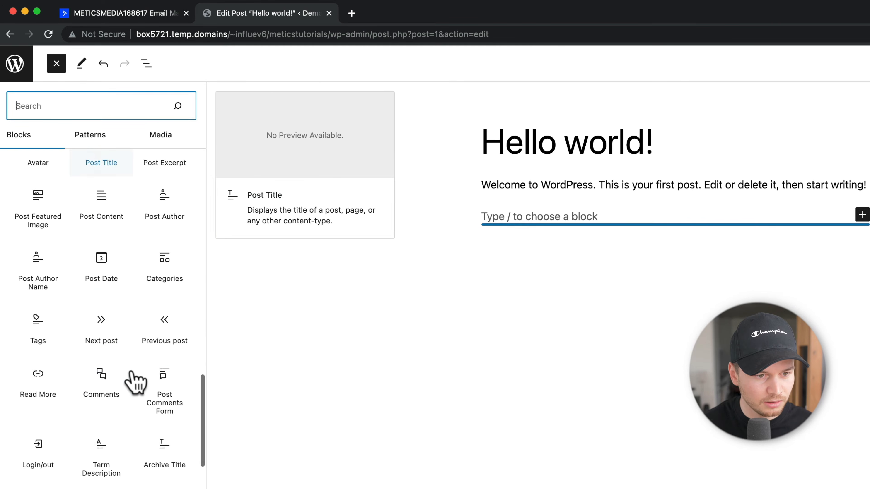
pyautogui.scroll(-15, 137, 382)
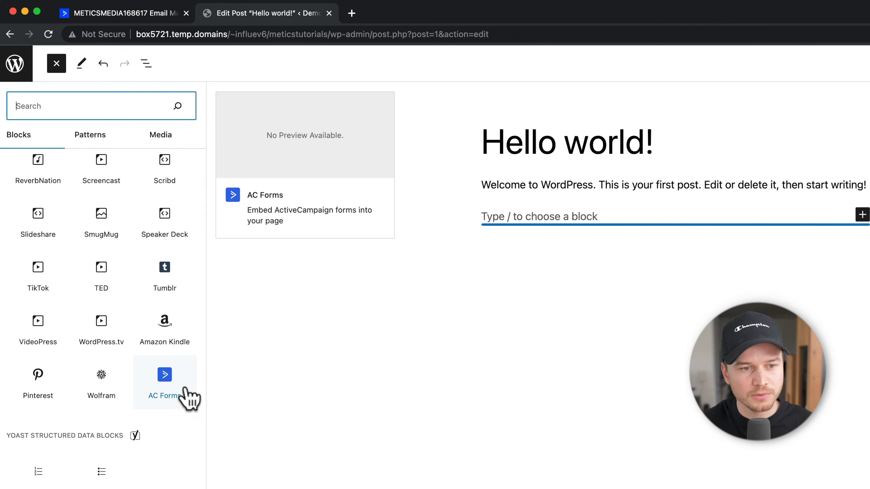
pyautogui.click(171, 398)
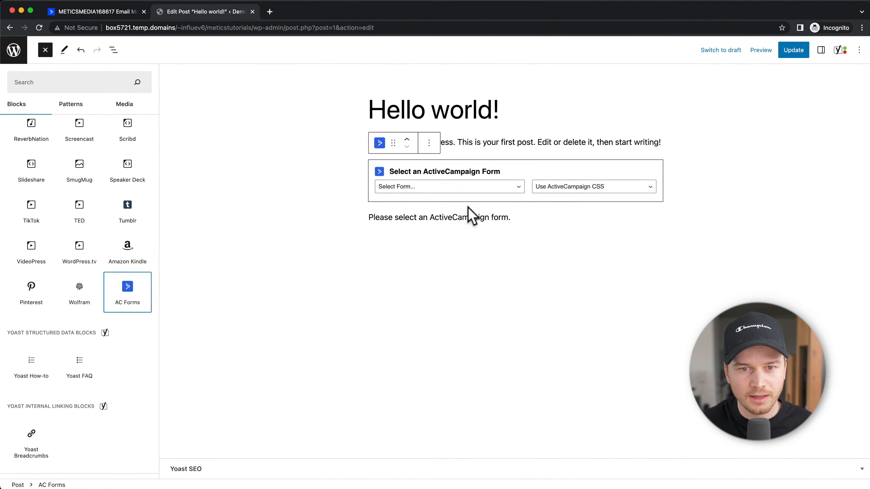
pyautogui.click(452, 189)
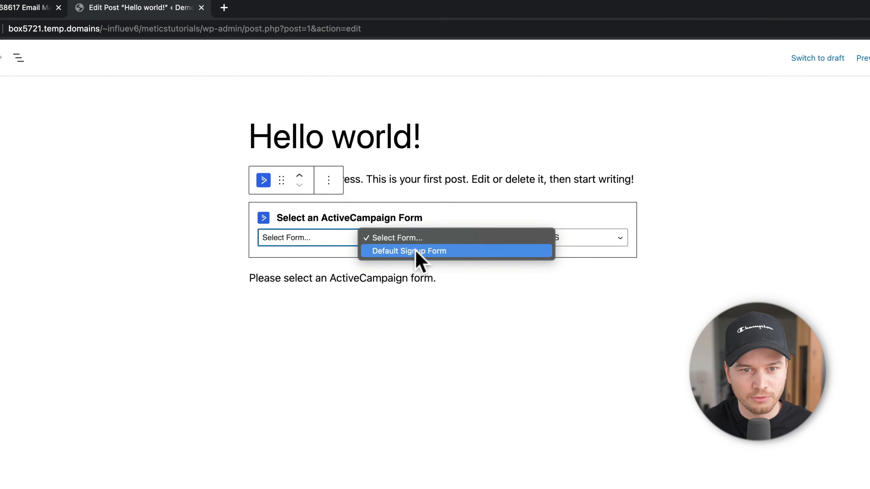
pyautogui.click(403, 254)
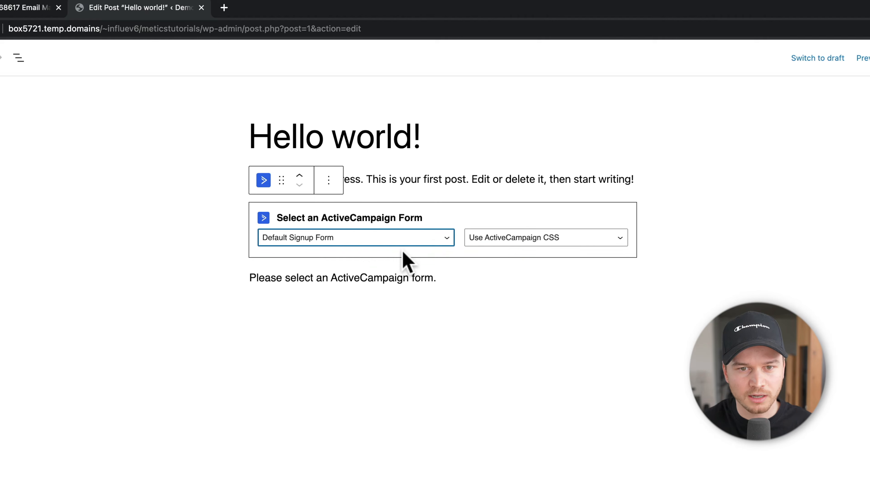
pyautogui.click(688, 391)
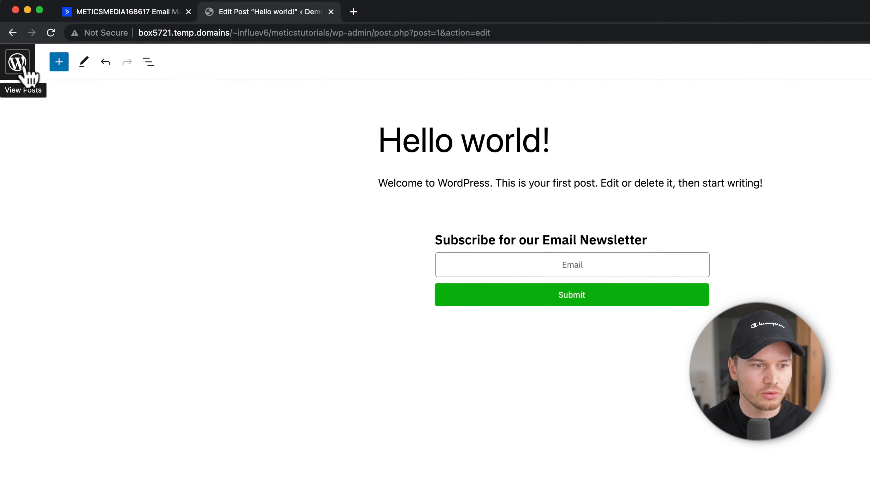
pyautogui.click(24, 69)
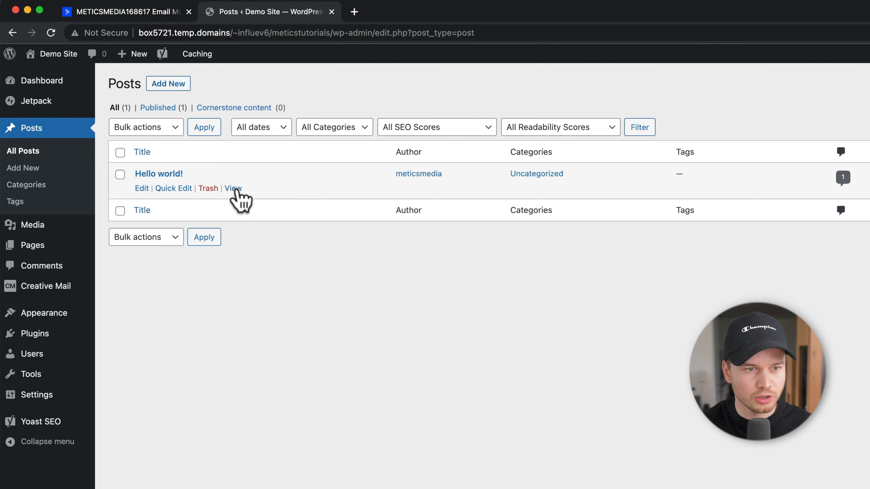
# Step: Submit a test e-mail on the live Hello world! post and confirm 'Thanks for signing up!'
pyautogui.click(235, 189)
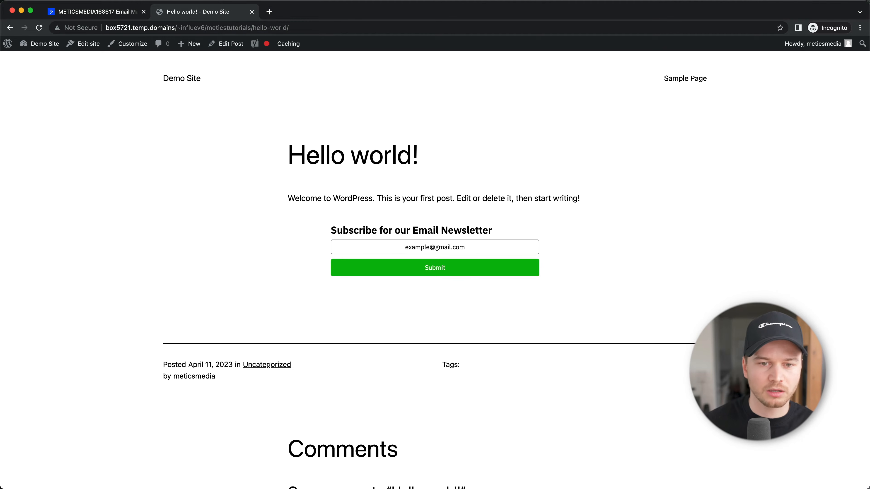
pyautogui.click(438, 272)
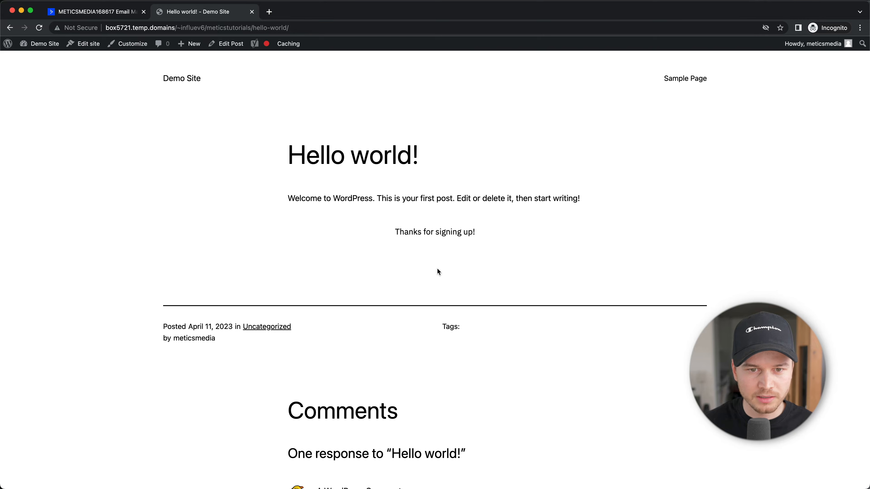
pyautogui.moveTo(477, 232); pyautogui.dragTo(398, 233)
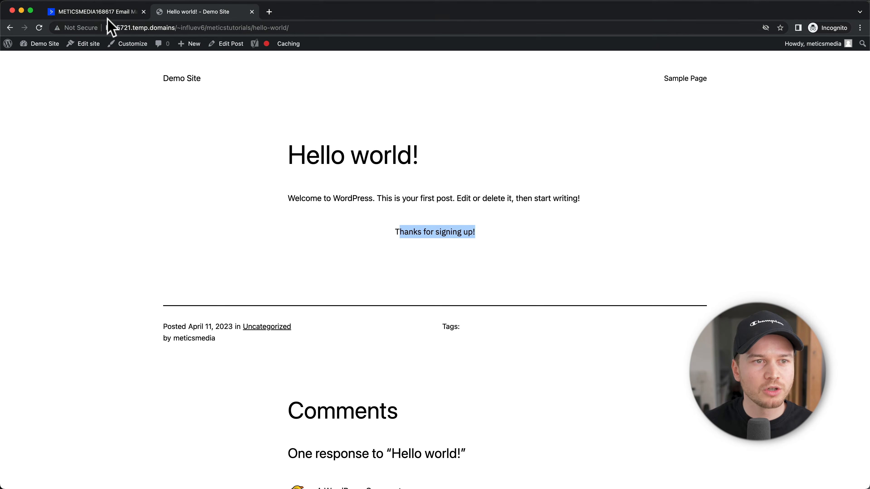
pyautogui.click(103, 12)
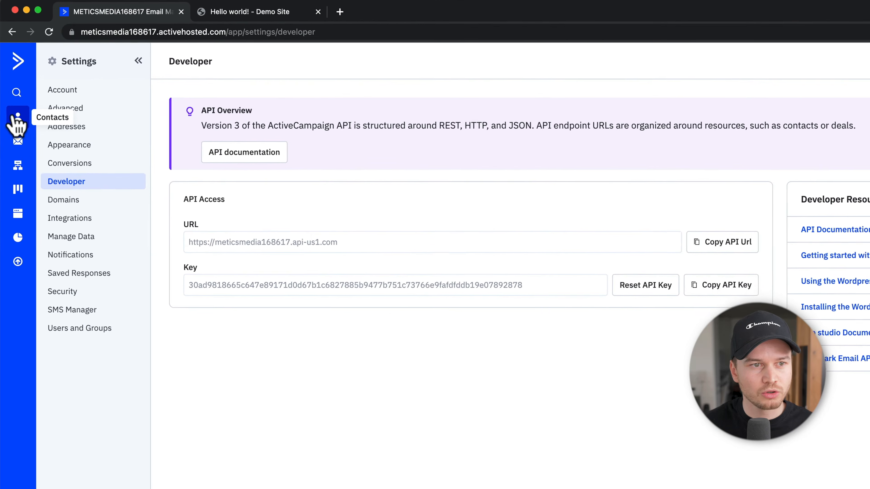
pyautogui.click(16, 118)
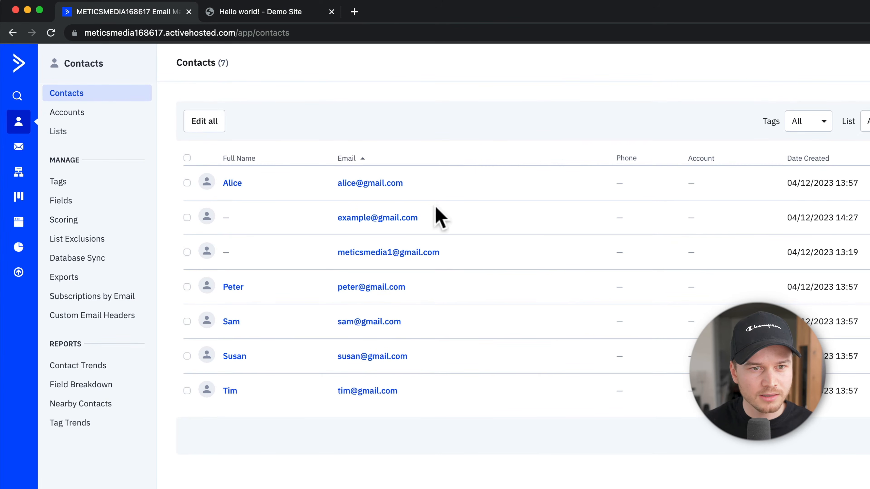
# Step: Confirm the test contact's e-mail appears in Contacts, then open the Website pages section
pyautogui.moveTo(420, 217); pyautogui.dragTo(335, 217)
pyautogui.click(483, 217)
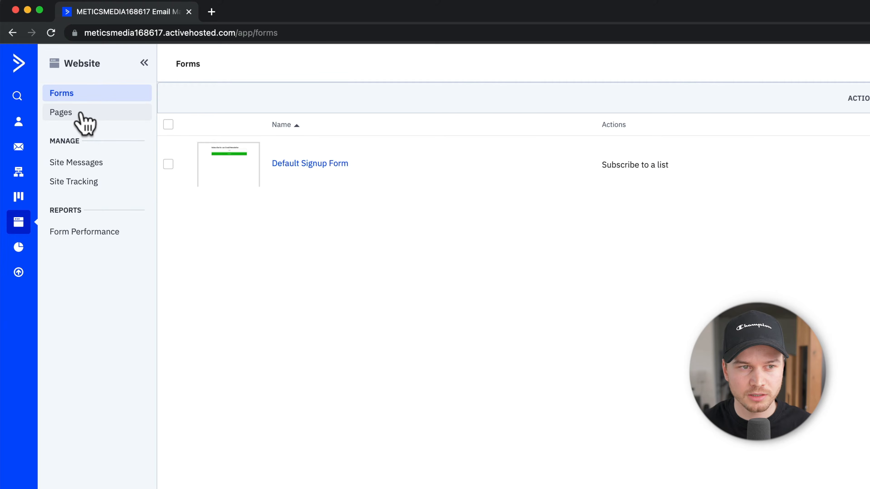
pyautogui.click(85, 124)
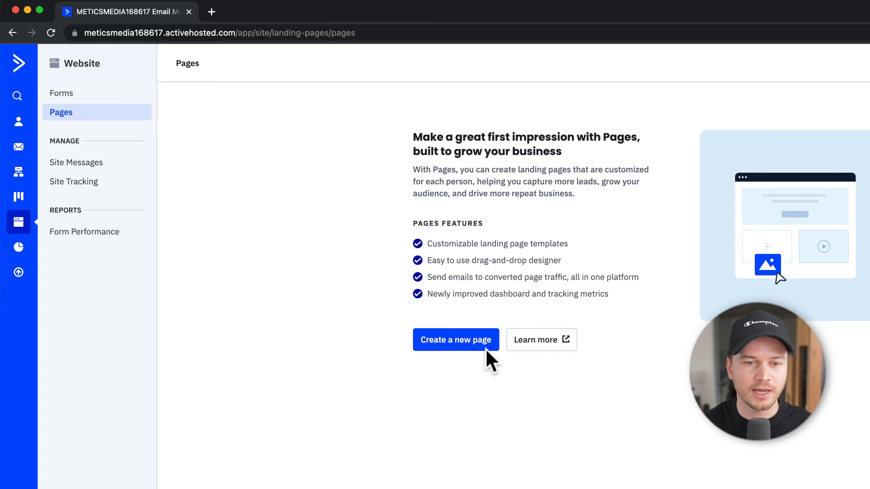
# Step: Create a new landing page from the Asset Download 1 stock template
pyautogui.click(473, 346)
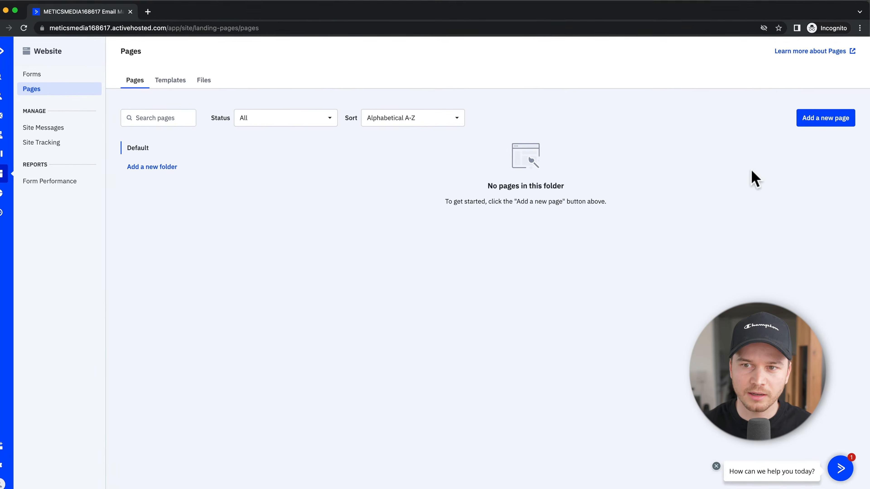
pyautogui.click(814, 121)
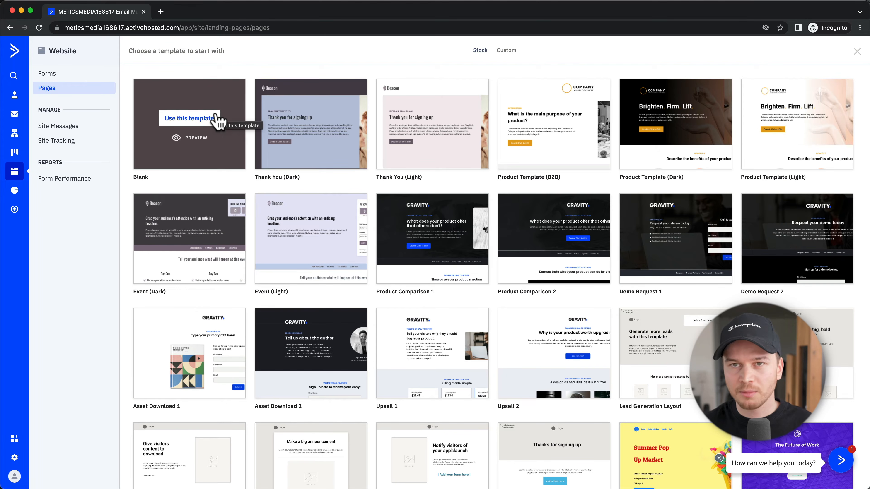
pyautogui.scroll(-2, 392, 247)
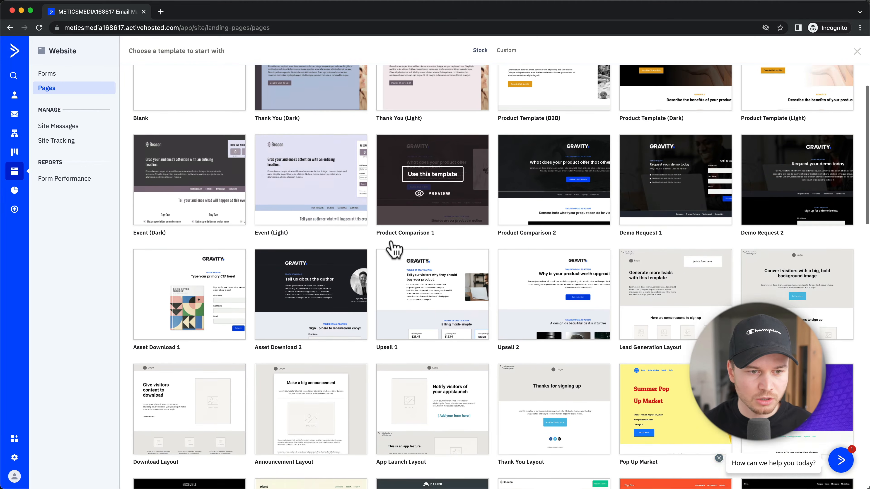
pyautogui.scroll(-1, 392, 247)
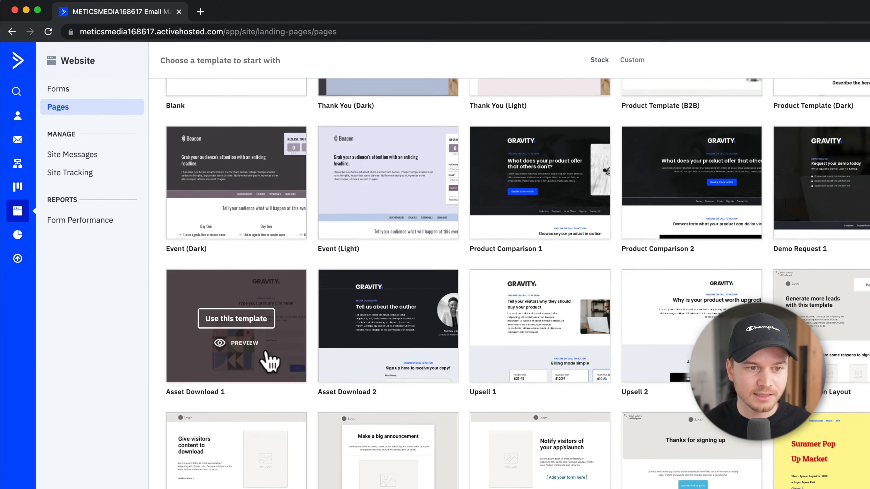
pyautogui.scroll(-1, 268, 355)
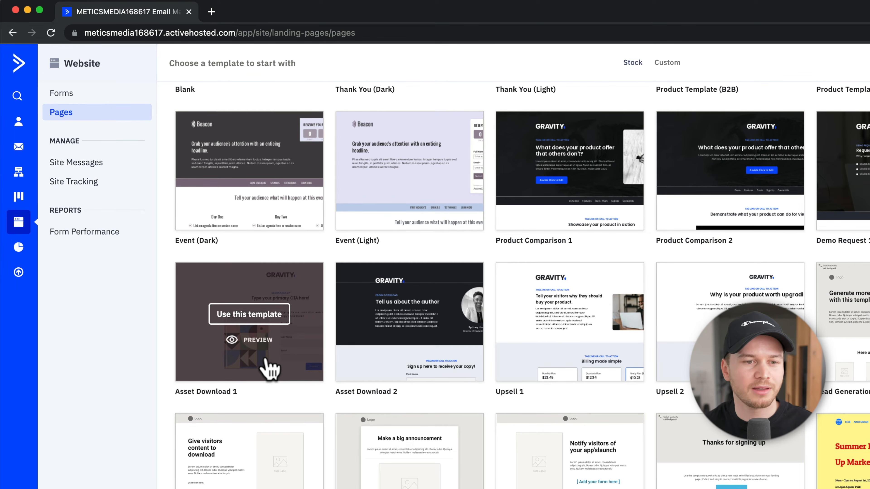
pyautogui.click(257, 315)
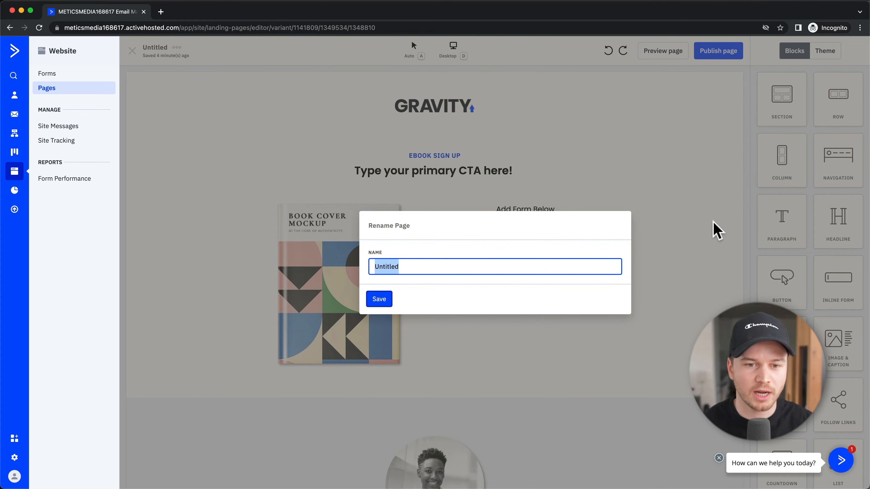
# Step: Save the page as 'Checklist Download Landing Page' and scroll through the template
pyautogui.write('Checklist Download Landing Page')
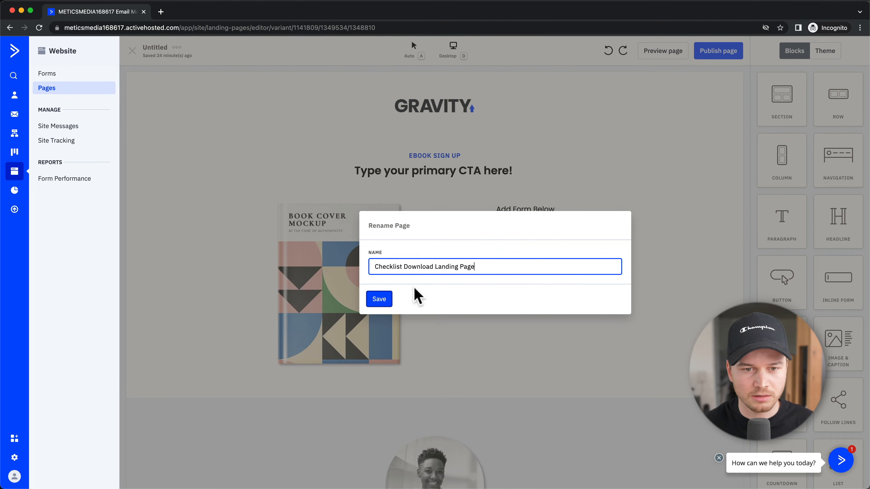
pyautogui.click(381, 300)
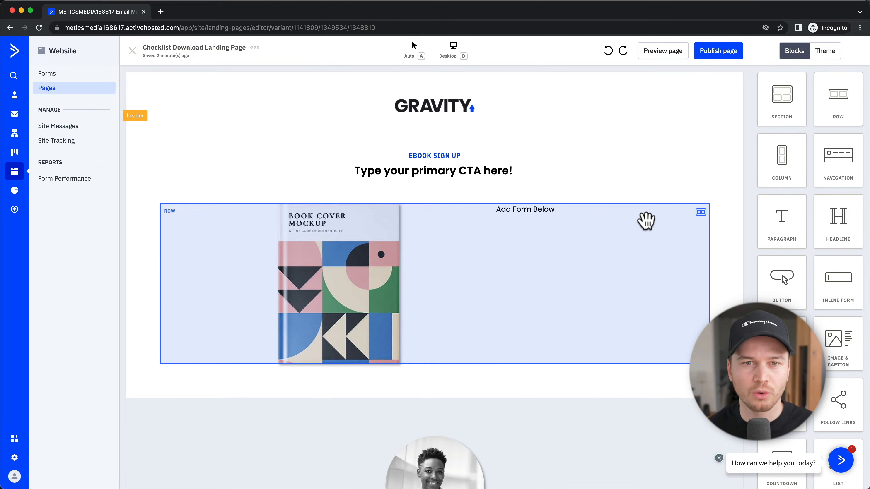
pyautogui.scroll(-15, 643, 220)
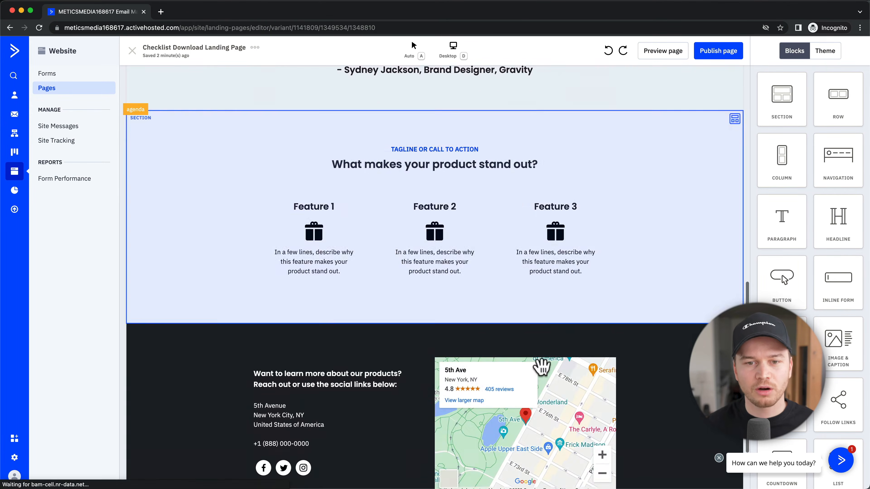
pyautogui.scroll(20, 470, 305)
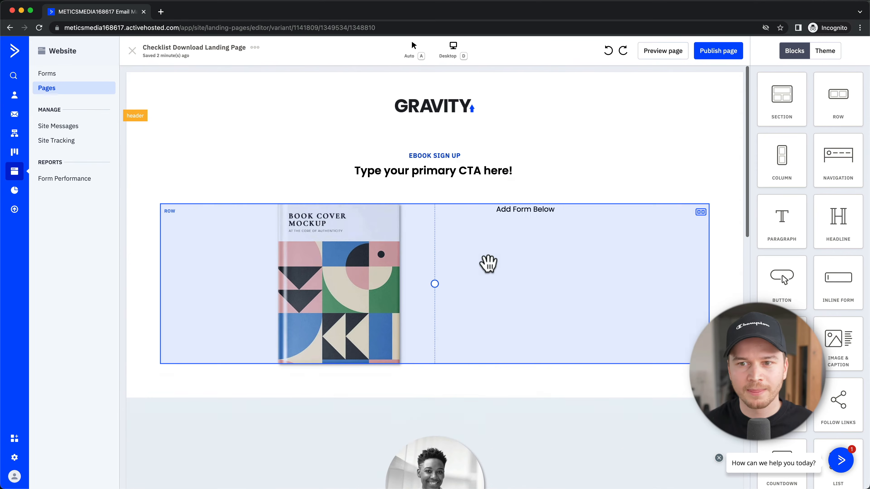
pyautogui.scroll(-4, 808, 154)
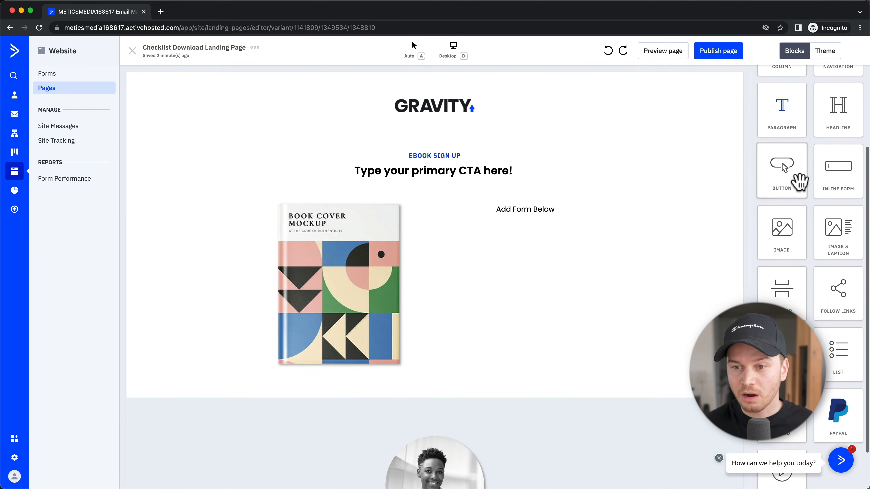
pyautogui.scroll(-2, 799, 182)
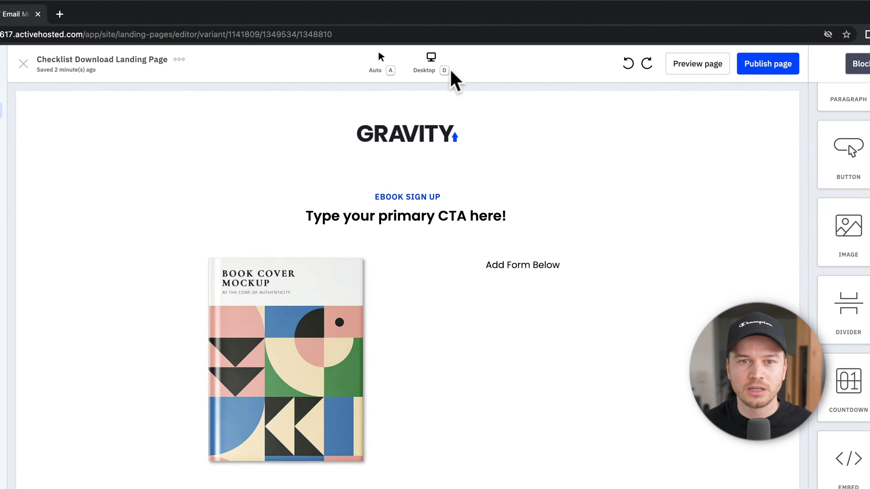
pyautogui.click(431, 67)
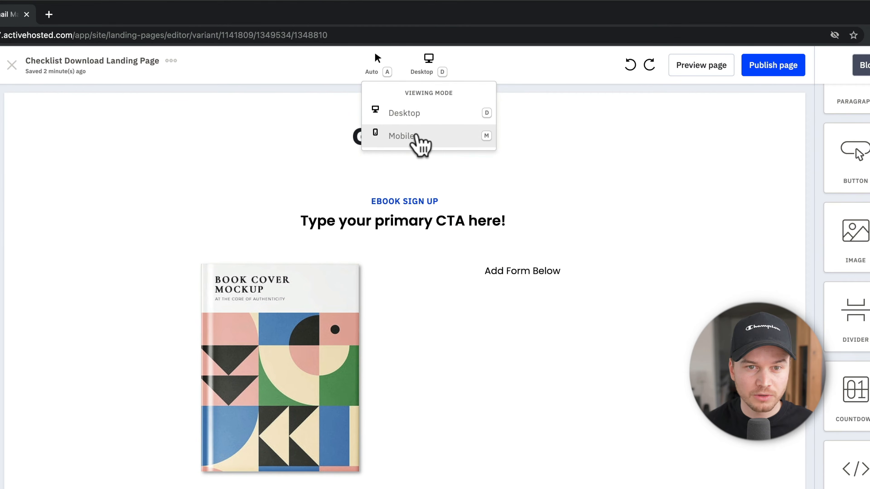
pyautogui.click(403, 135)
pyautogui.scroll(-6, 508, 245)
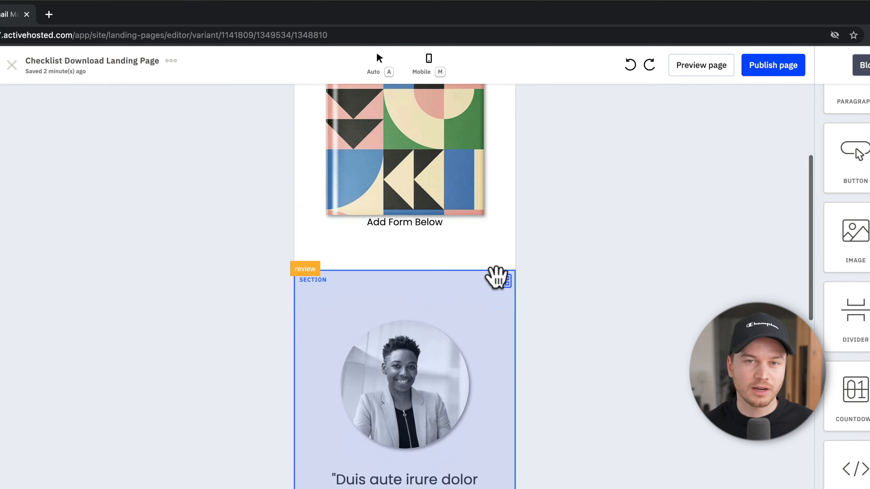
pyautogui.scroll(-10, 496, 277)
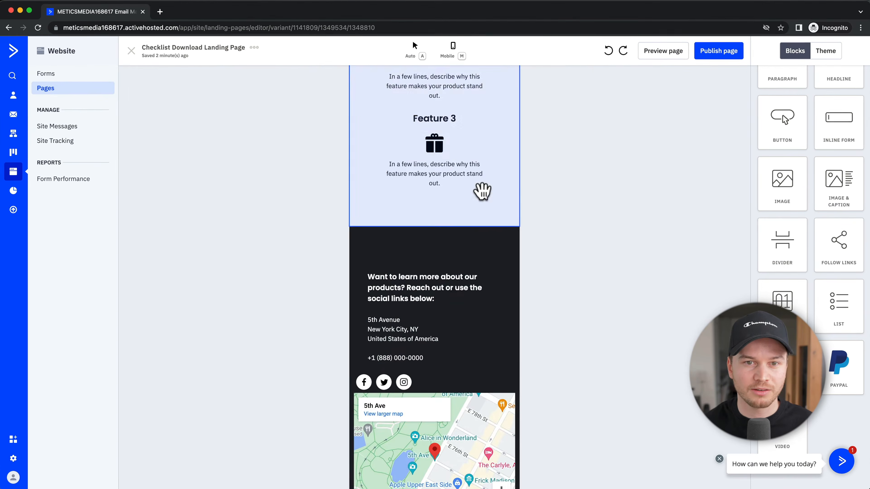
pyautogui.scroll(15, 467, 246)
pyautogui.click(437, 67)
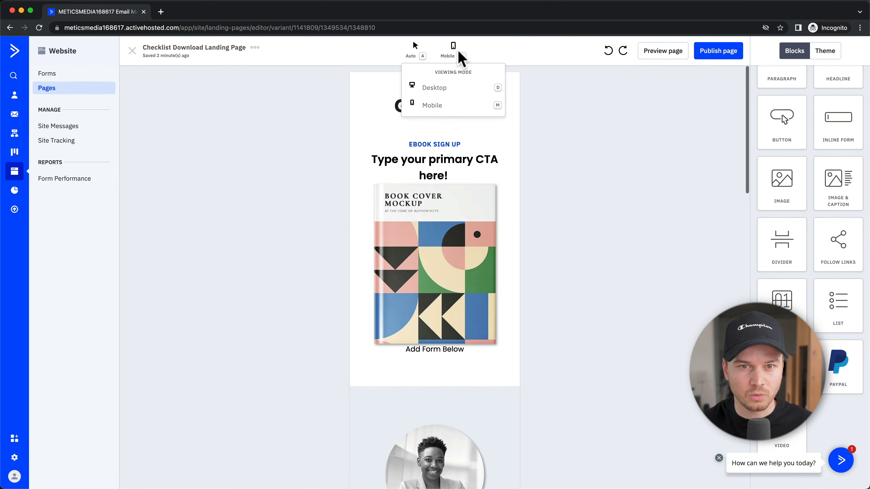
pyautogui.click(440, 88)
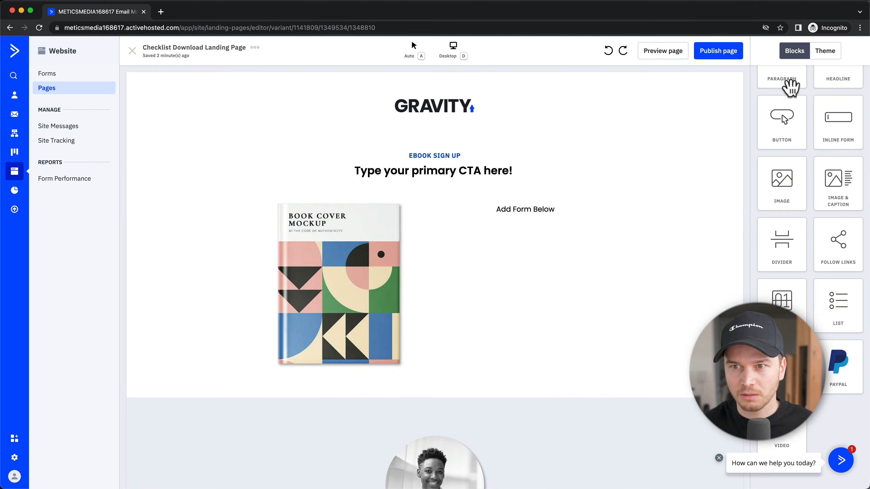
pyautogui.click(825, 52)
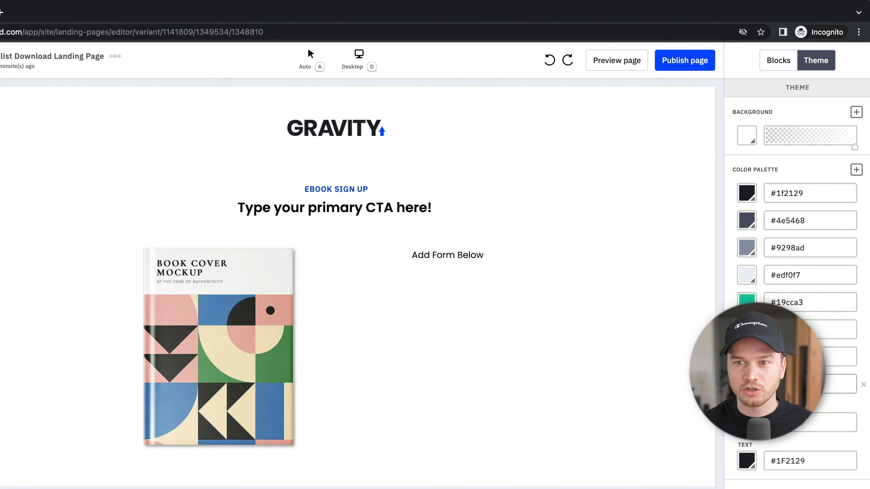
pyautogui.click(775, 63)
pyautogui.scroll(-5, 445, 311)
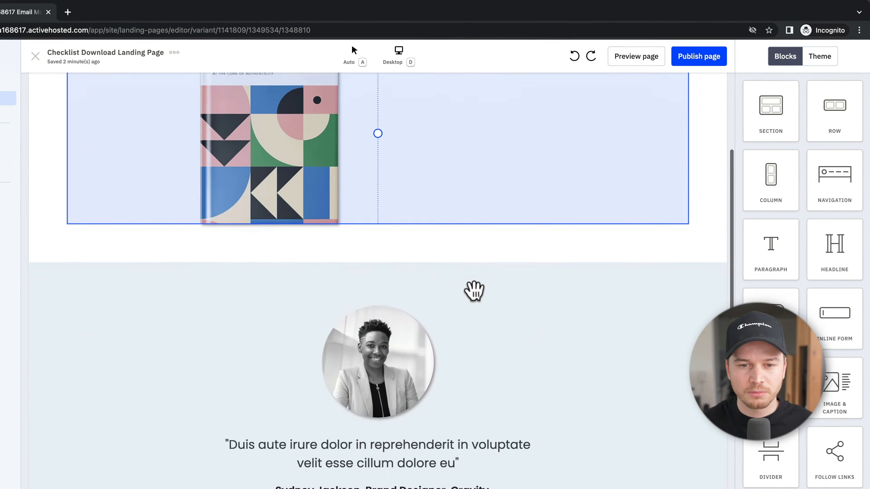
pyautogui.scroll(-2, 474, 291)
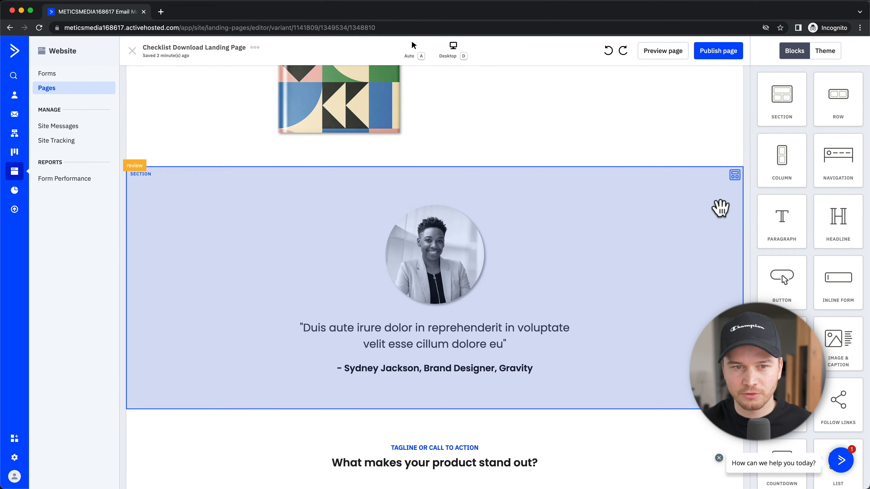
# Step: Delete the testimonial, features and footer sections from the page
pyautogui.click(720, 208)
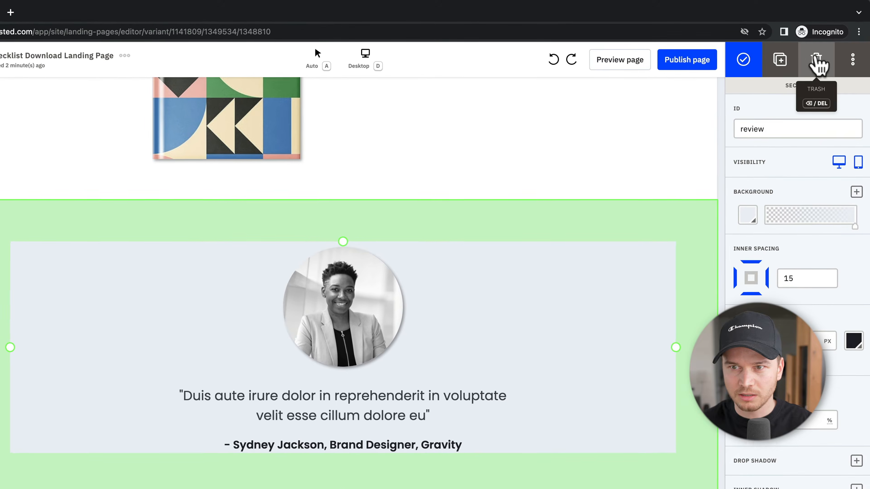
pyautogui.click(825, 51)
pyautogui.click(689, 278)
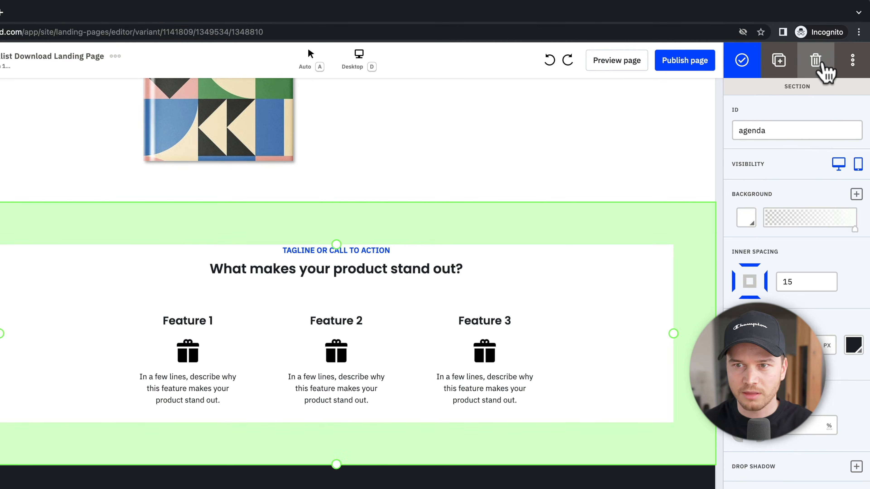
pyautogui.click(820, 65)
pyautogui.click(690, 323)
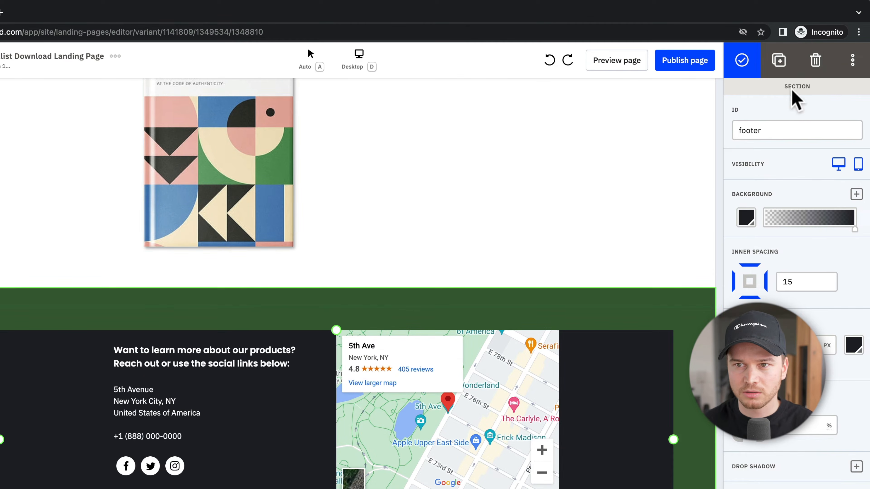
pyautogui.click(814, 65)
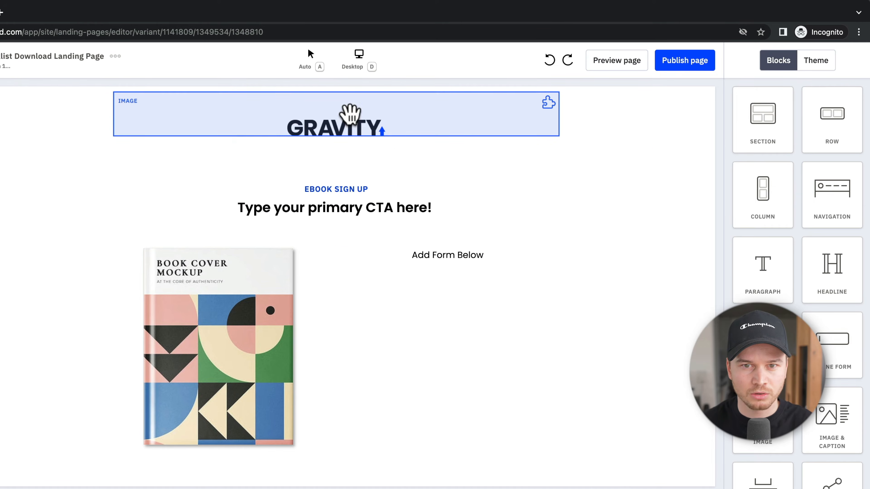
# Step: Remove the GRAVITY logo image and the empty row it leaves behind
pyautogui.click(493, 120)
pyautogui.click(819, 65)
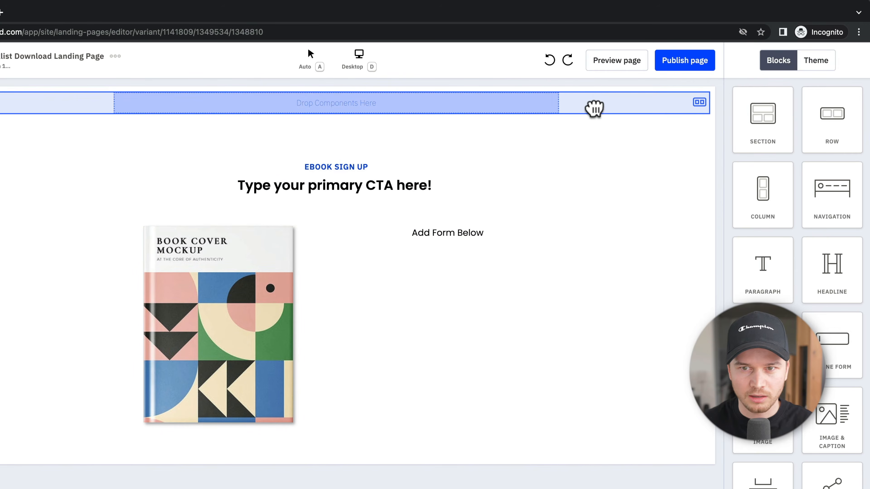
pyautogui.click(594, 105)
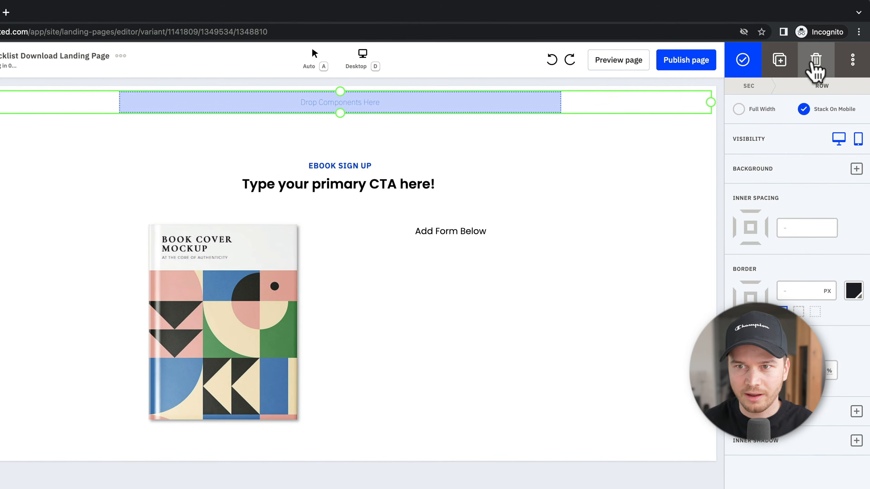
pyautogui.click(817, 64)
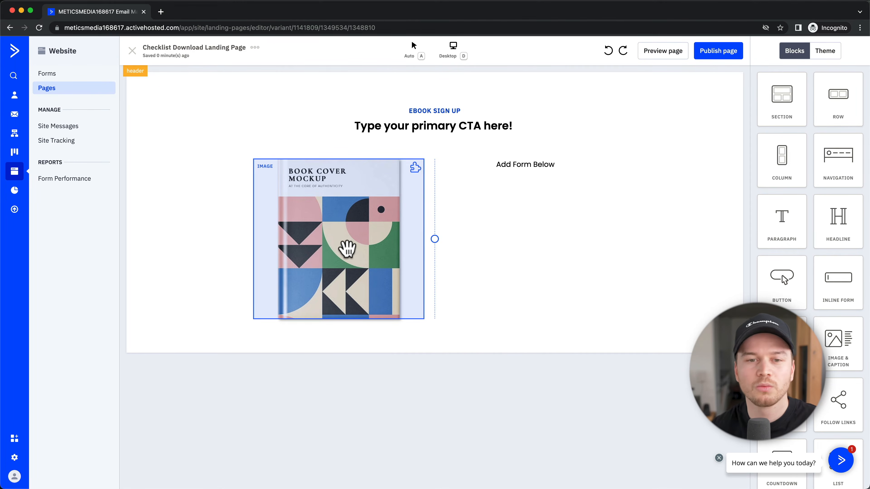
# Step: Check the Replace option for the book cover image, then close it unchanged
pyautogui.click(346, 245)
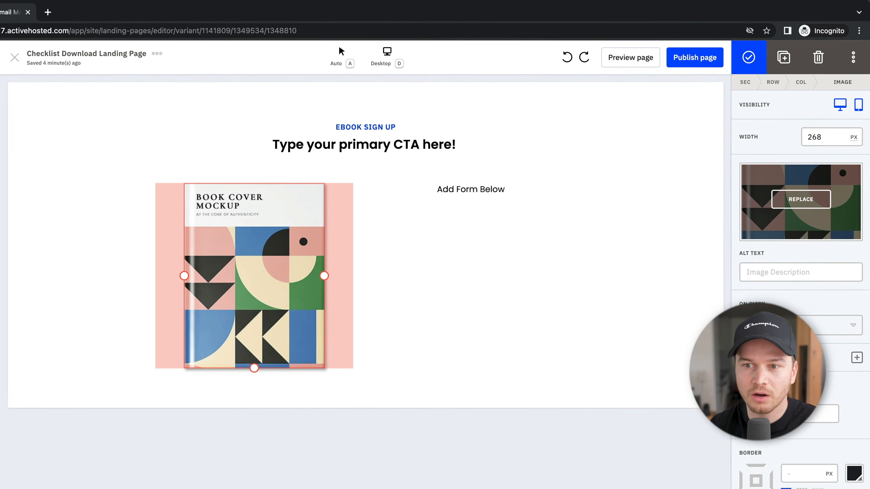
pyautogui.click(797, 219)
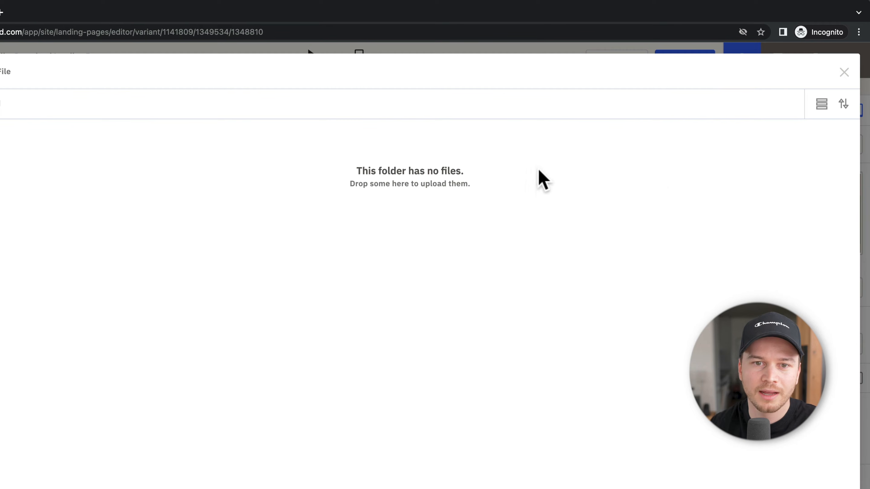
pyautogui.click(844, 73)
pyautogui.click(467, 265)
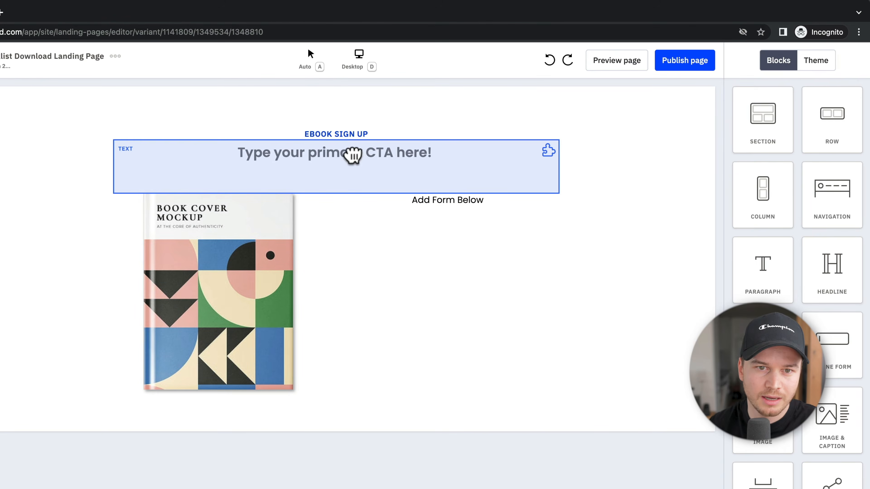
# Step: Replace the CTA headline with 'Increase your sales by 312% in 1 month implementing my optimization checklist.'
pyautogui.doubleClick(353, 153)
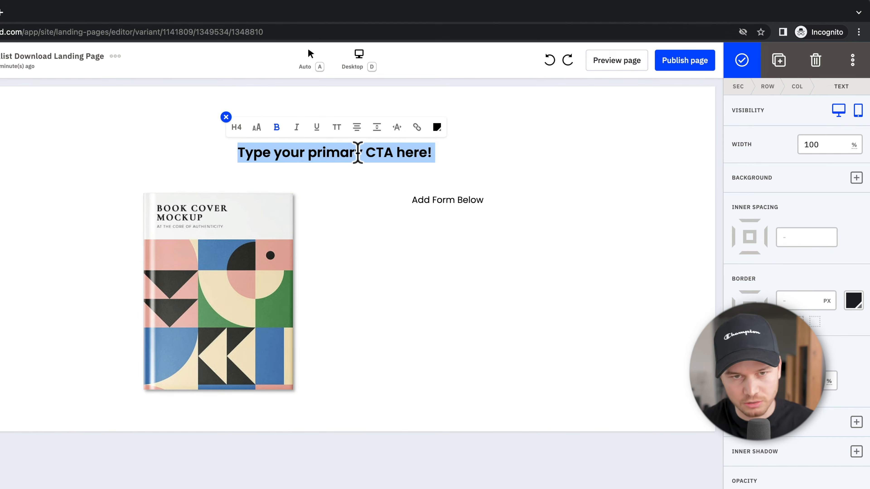
pyautogui.write('Increase')
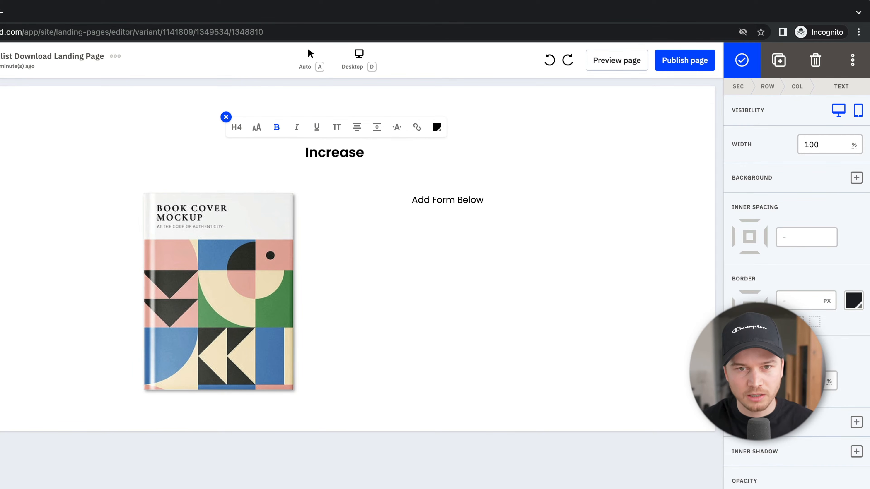
pyautogui.write('your sales b')
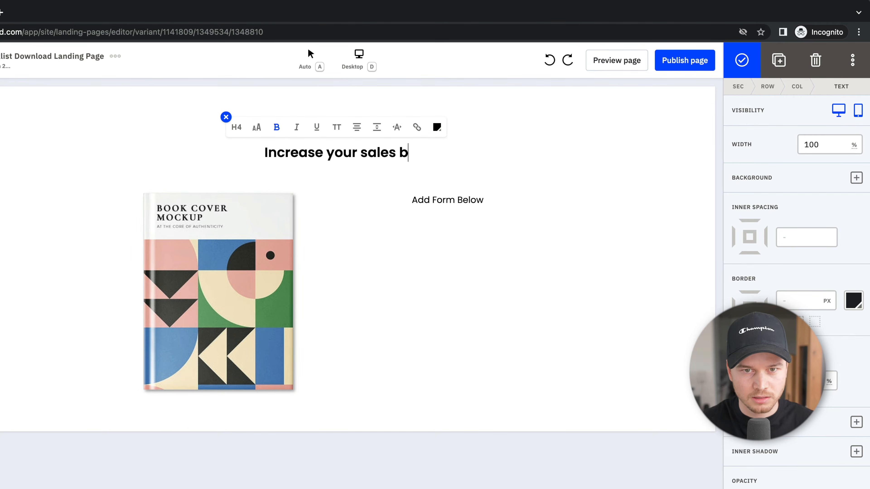
pyautogui.write('y 312')
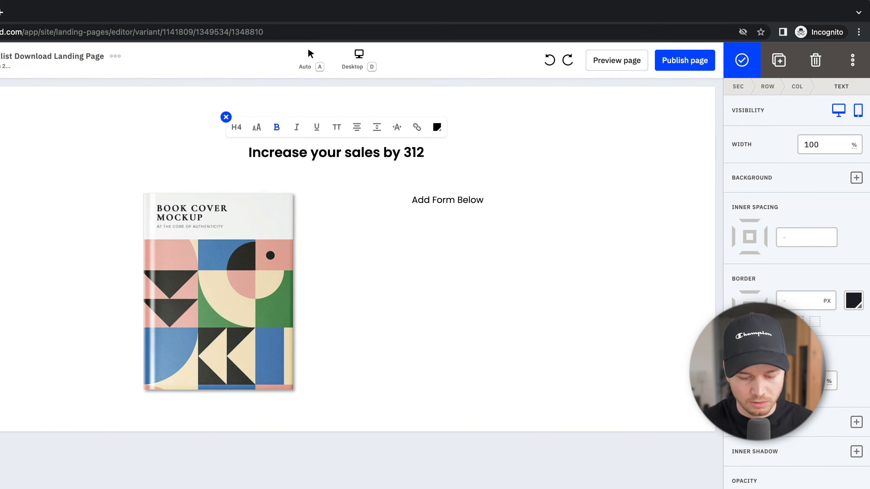
pyautogui.write('% in 1 mo')
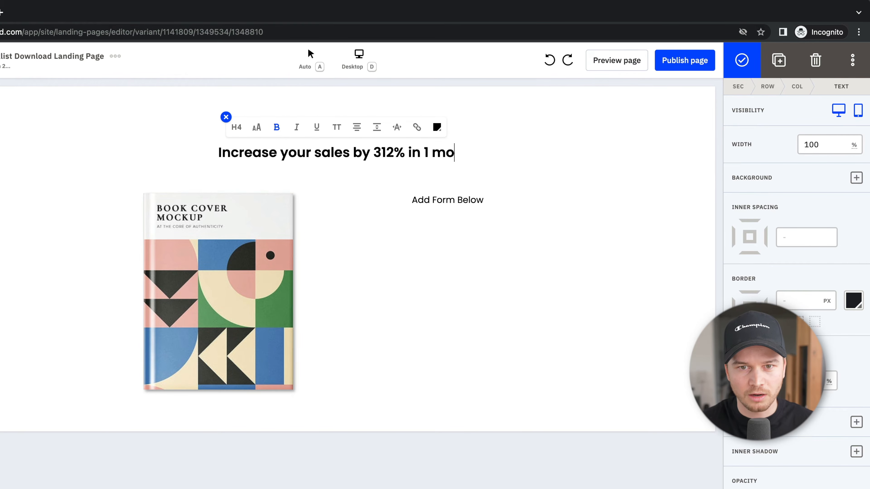
pyautogui.write('nth implem')
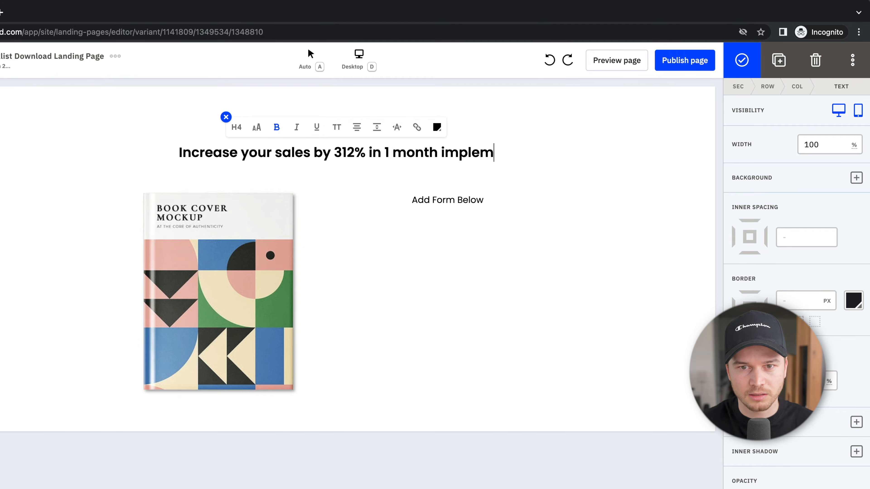
pyautogui.write('enting my optim')
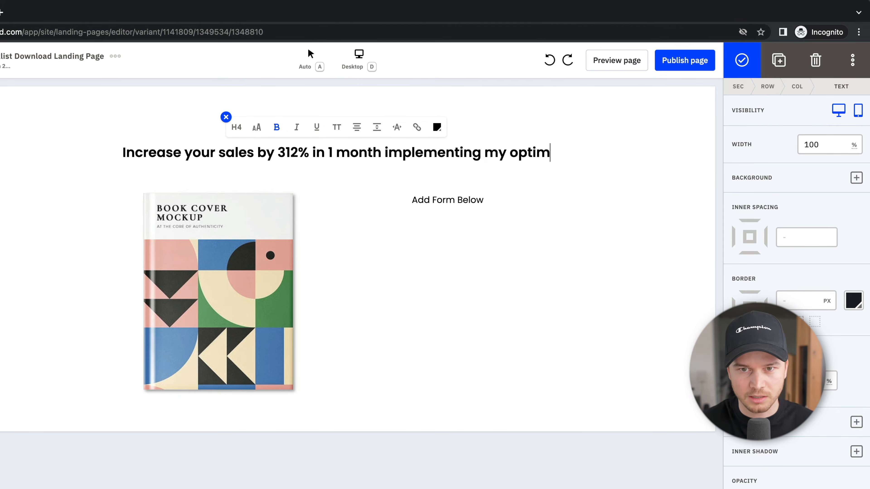
pyautogui.write('izati')
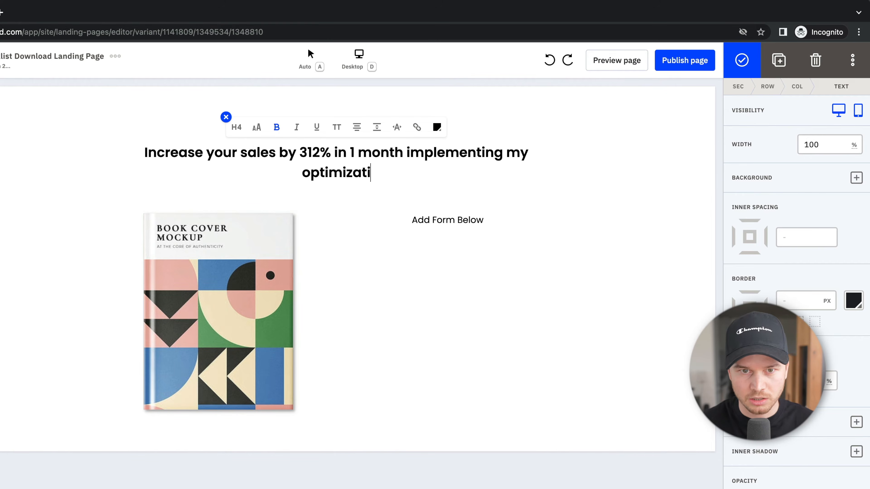
pyautogui.write('on checklist.')
pyautogui.press('Escape')
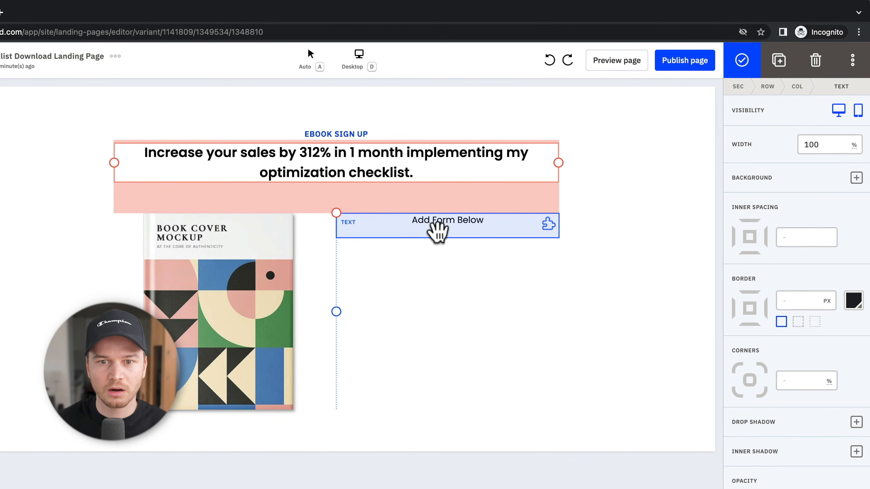
pyautogui.click(452, 228)
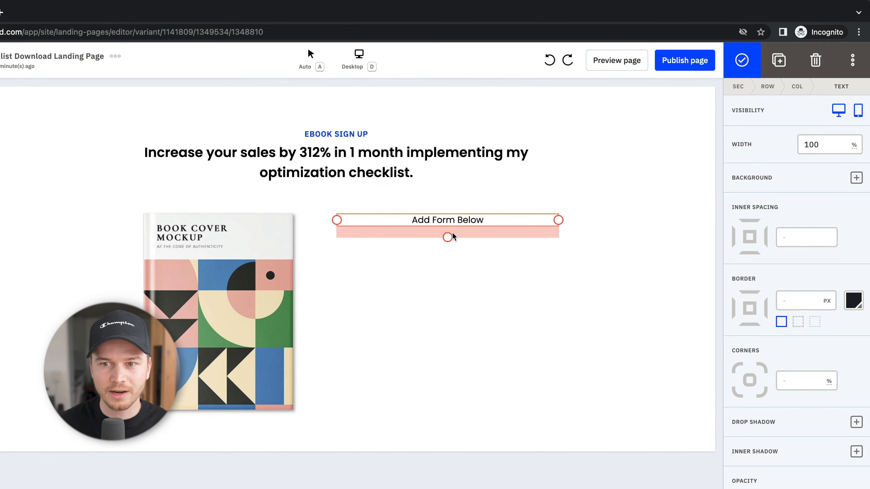
pyautogui.press('Escape')
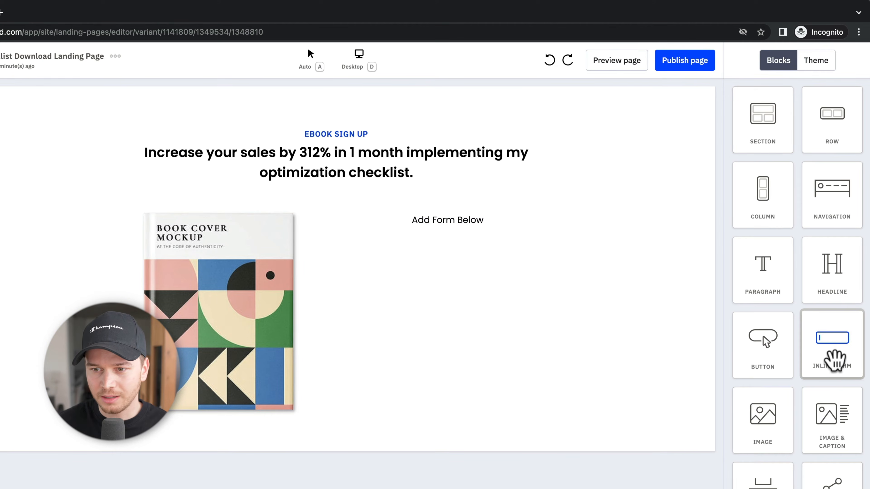
# Step: Add a new inline form 'Landing Page Form' that subscribes sign-ups to Master Contact List
pyautogui.moveTo(837, 356); pyautogui.dragTo(443, 244)
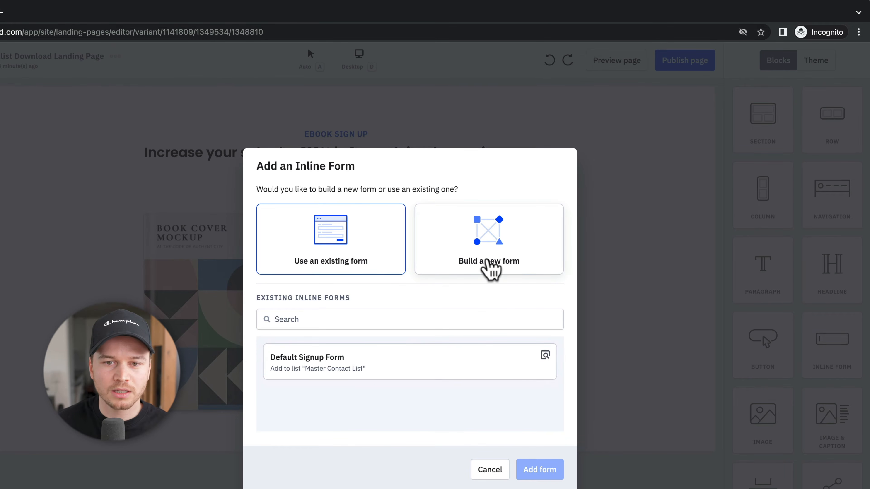
pyautogui.click(487, 265)
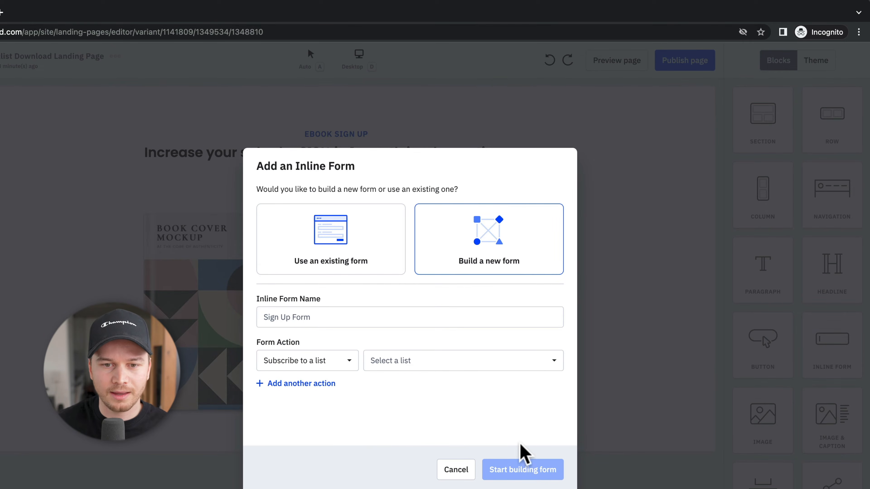
pyautogui.click(319, 315)
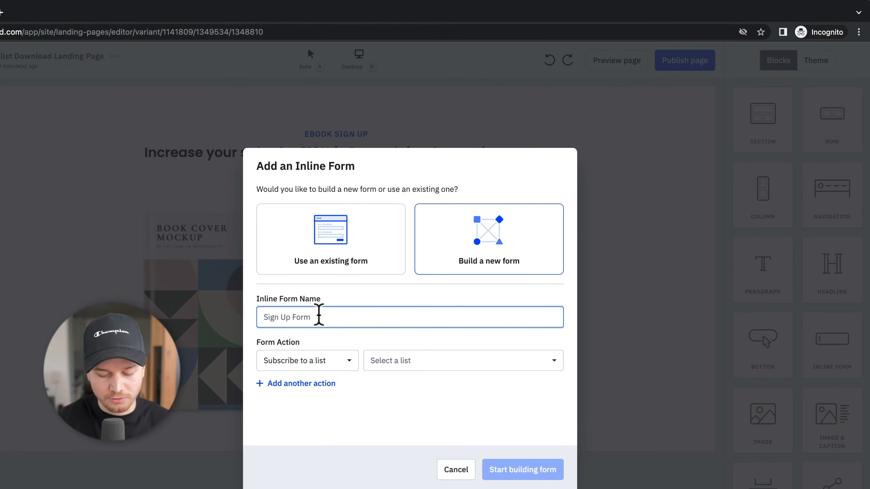
pyautogui.write('Landing Page Form')
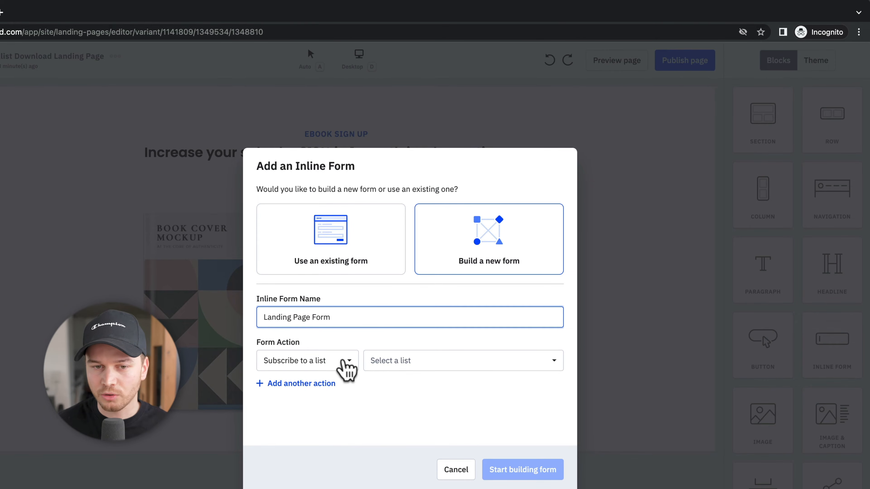
pyautogui.click(343, 361)
pyautogui.click(301, 449)
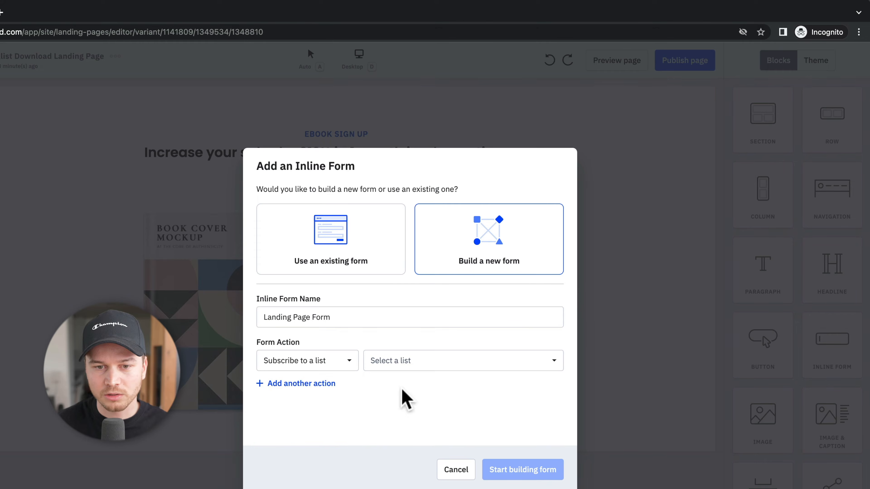
pyautogui.click(393, 364)
pyautogui.click(405, 414)
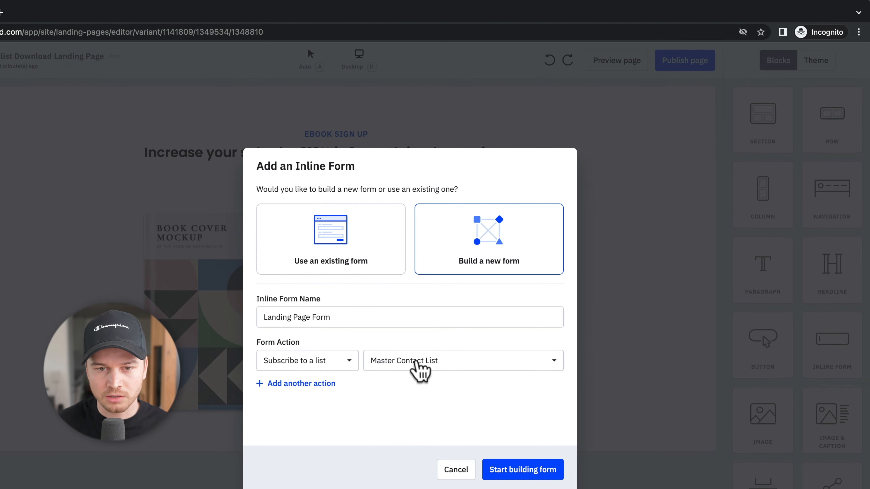
pyautogui.click(533, 470)
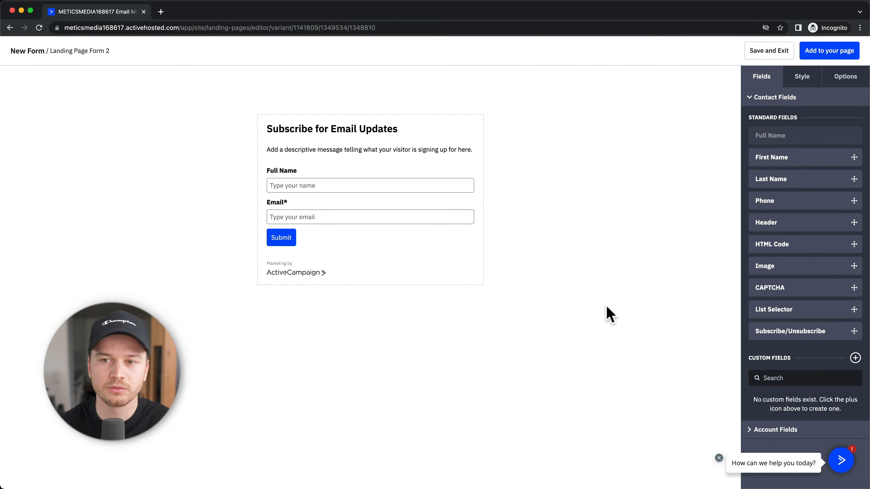
pyautogui.click(843, 77)
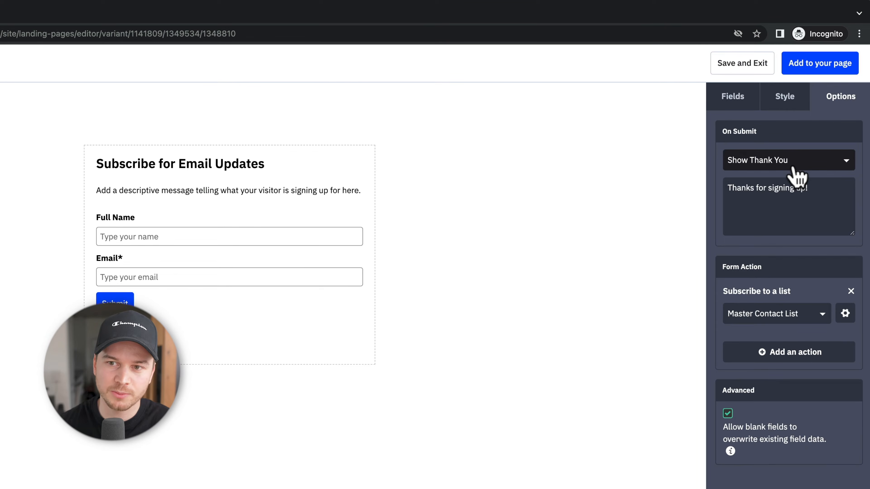
pyautogui.click(777, 167)
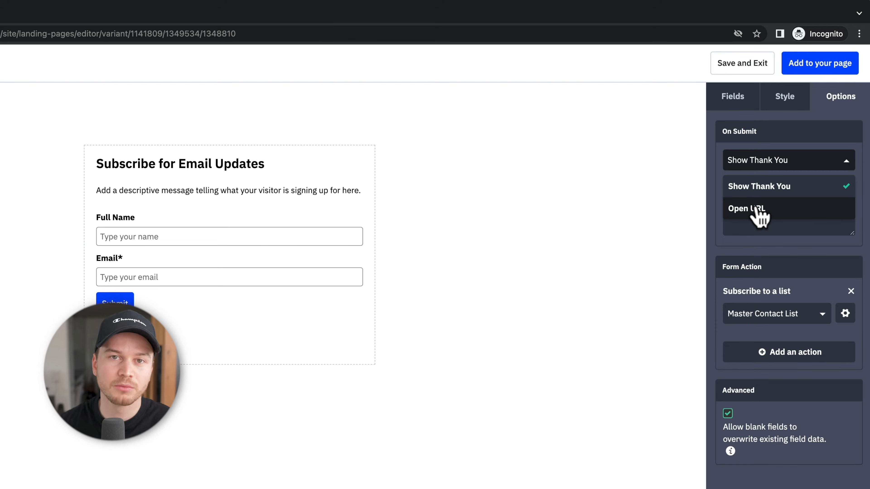
pyautogui.click(757, 211)
pyautogui.click(767, 187)
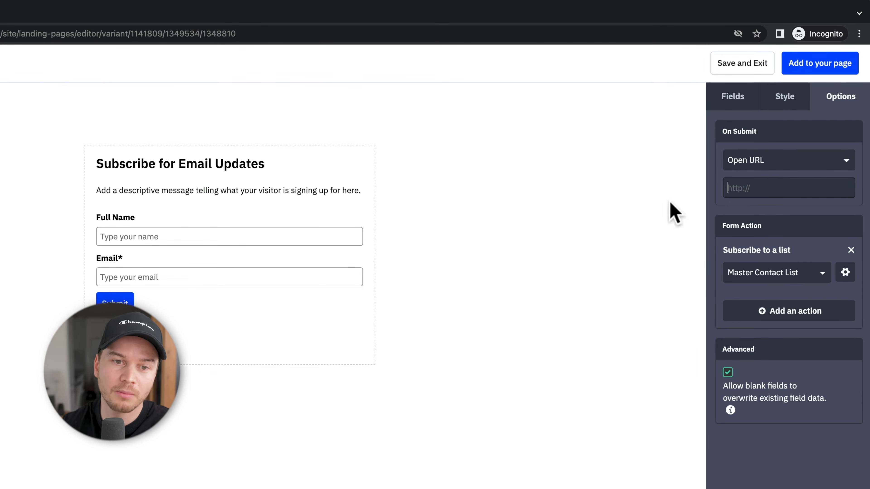
pyautogui.click(759, 189)
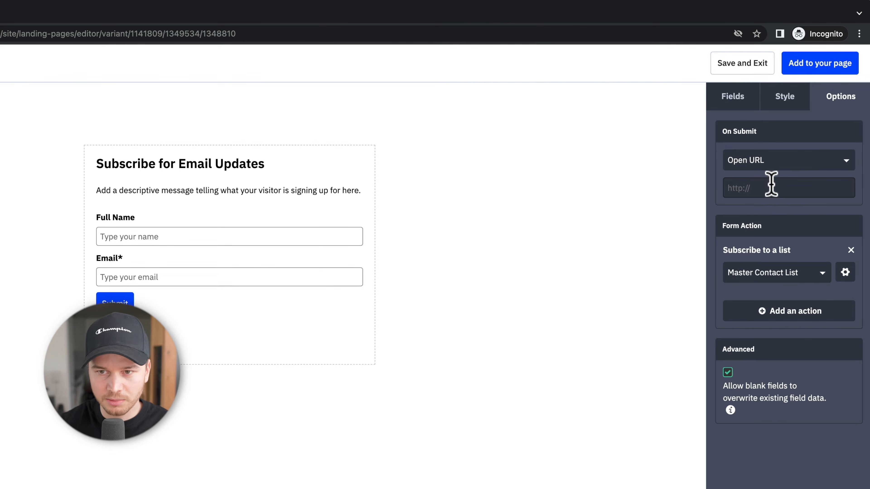
pyautogui.write('www.google.com')
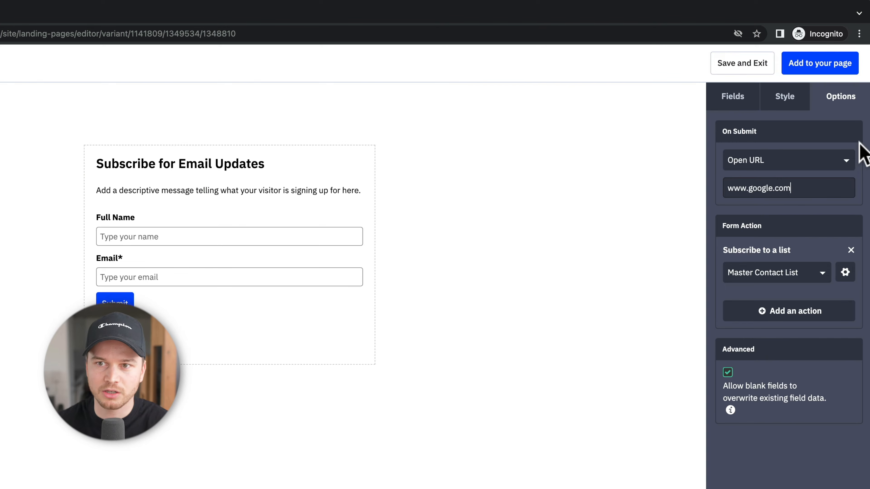
pyautogui.click(821, 65)
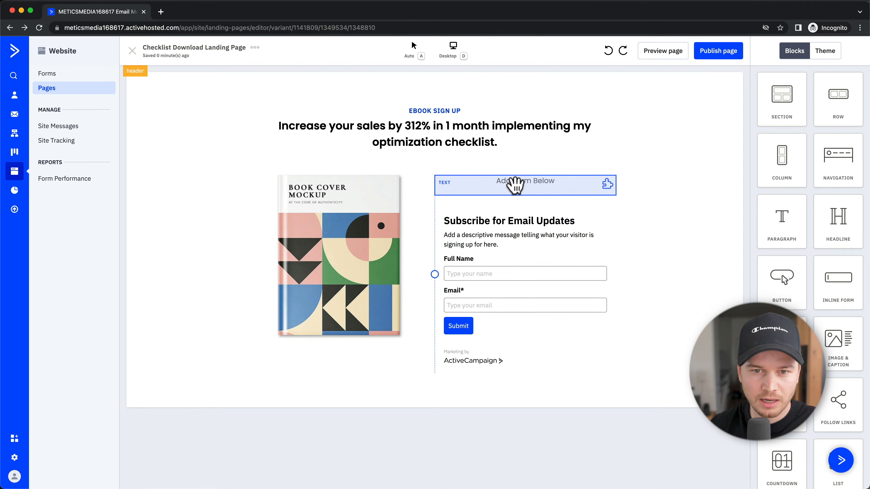
# Step: Delete the 'Add Form Below' placeholder text and bring up the publish settings
pyautogui.click(516, 182)
pyautogui.click(826, 53)
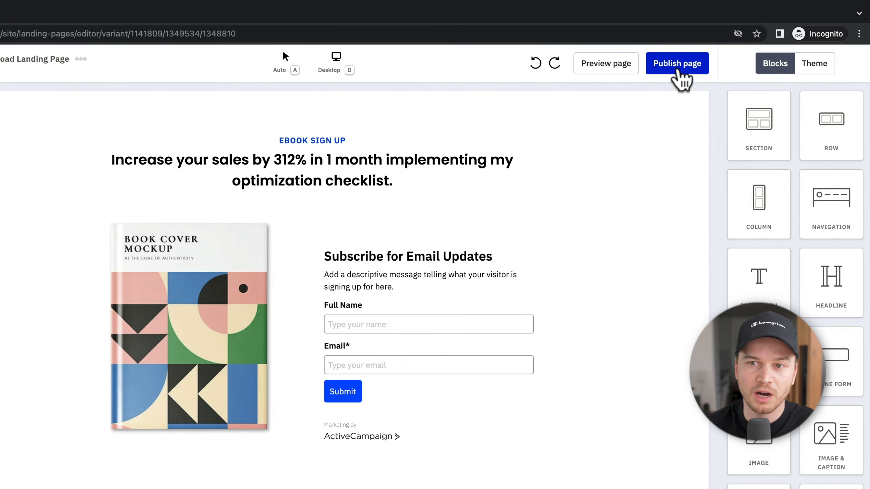
pyautogui.click(677, 65)
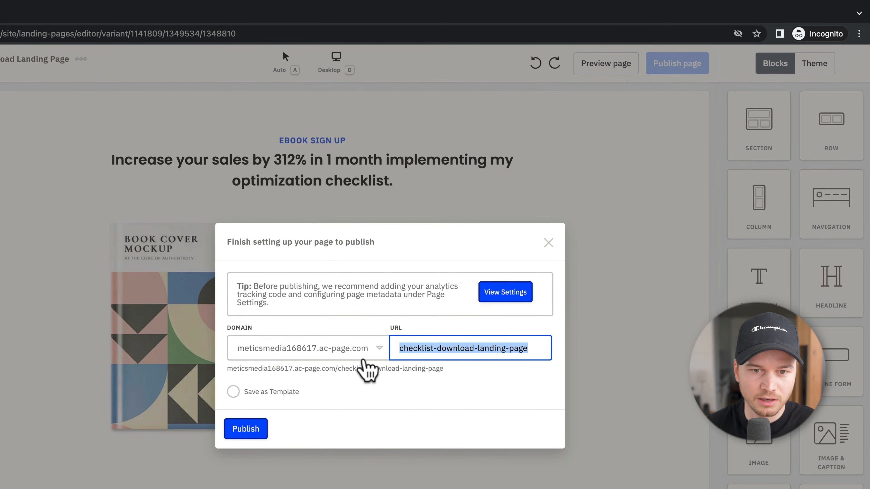
# Step: Publish the page on the account's domain at checklist-download-landing-page and view it live
pyautogui.click(369, 360)
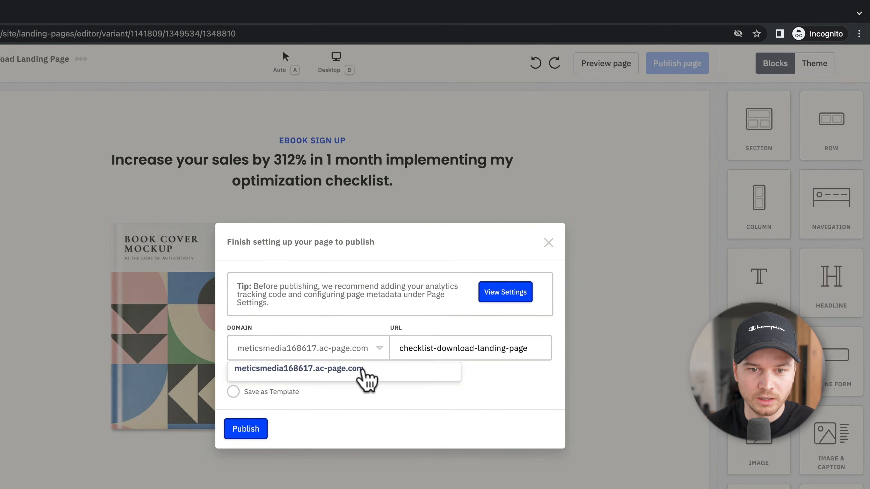
pyautogui.click(363, 366)
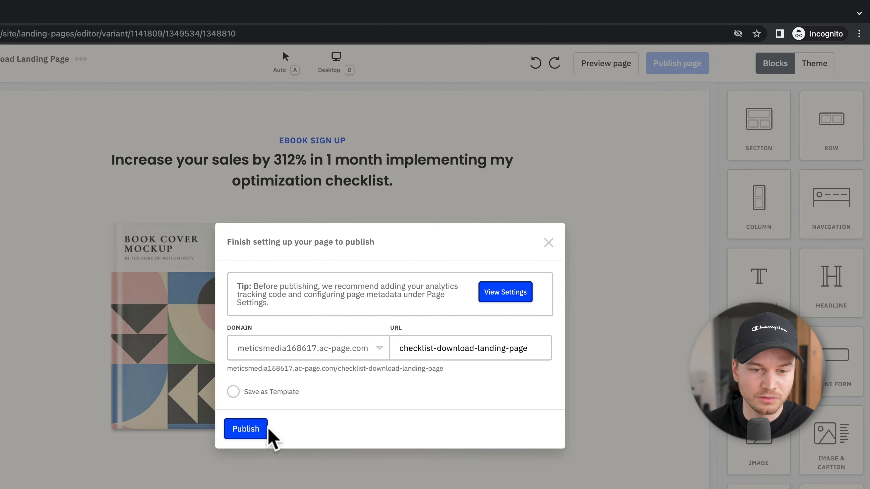
pyautogui.click(245, 433)
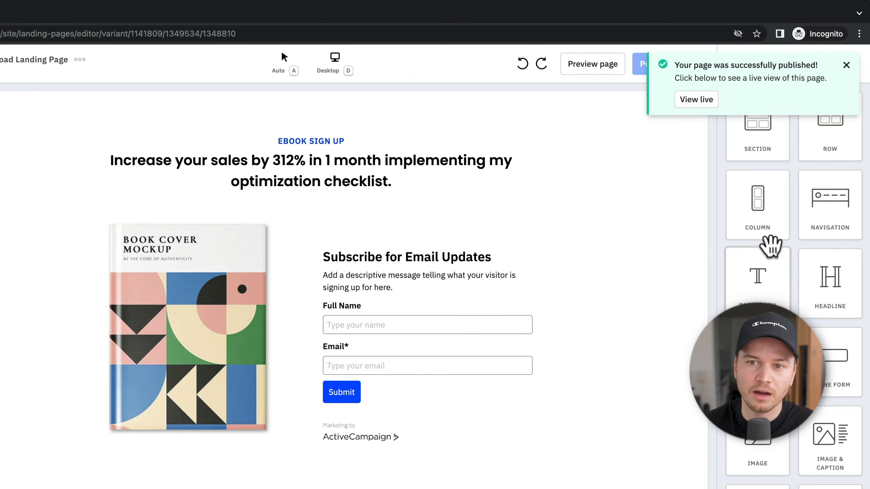
pyautogui.click(698, 102)
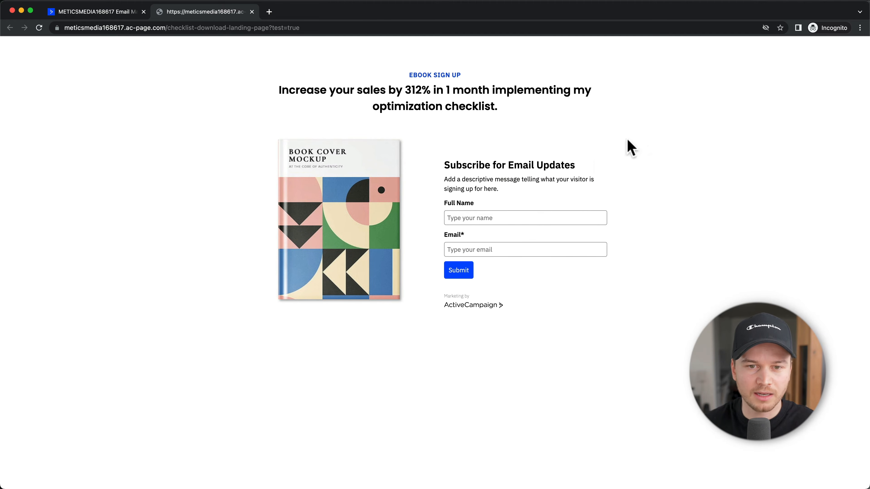
# Step: Submit a test name and e-mail on the live form, confirm the Google redirect, return to the editor
pyautogui.write('Simon')
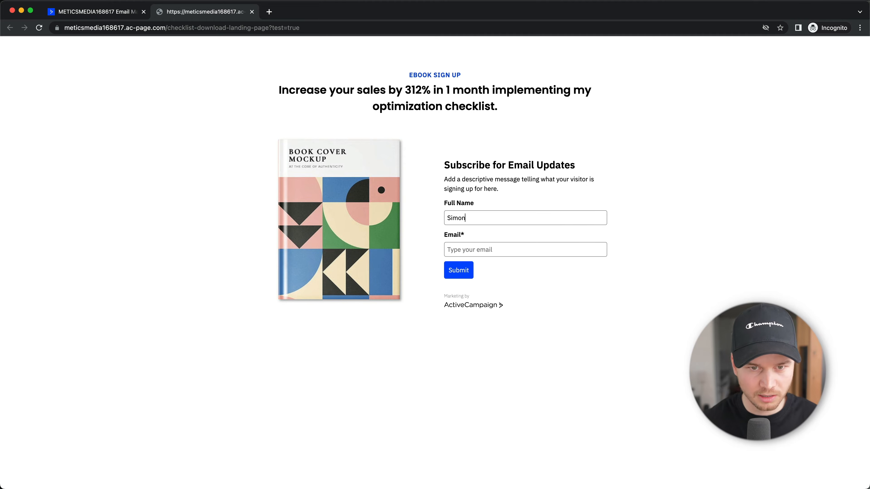
pyautogui.press('Tab')
pyautogui.write('e')
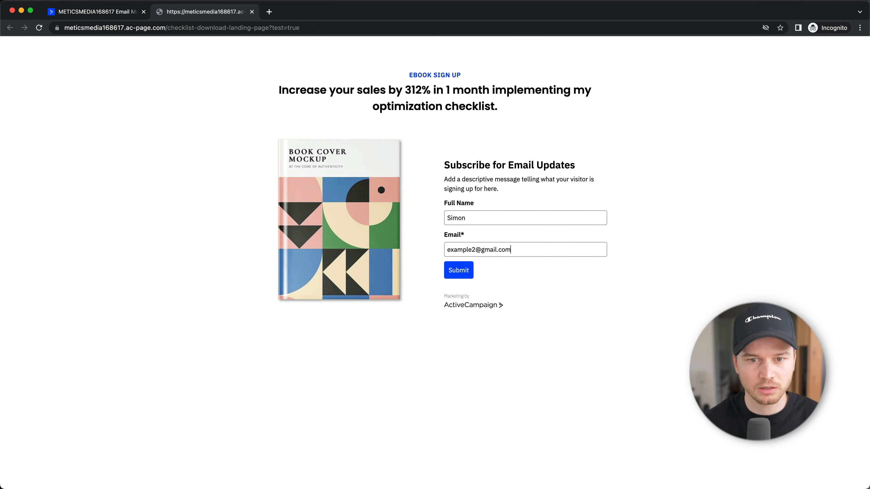
pyautogui.click(471, 271)
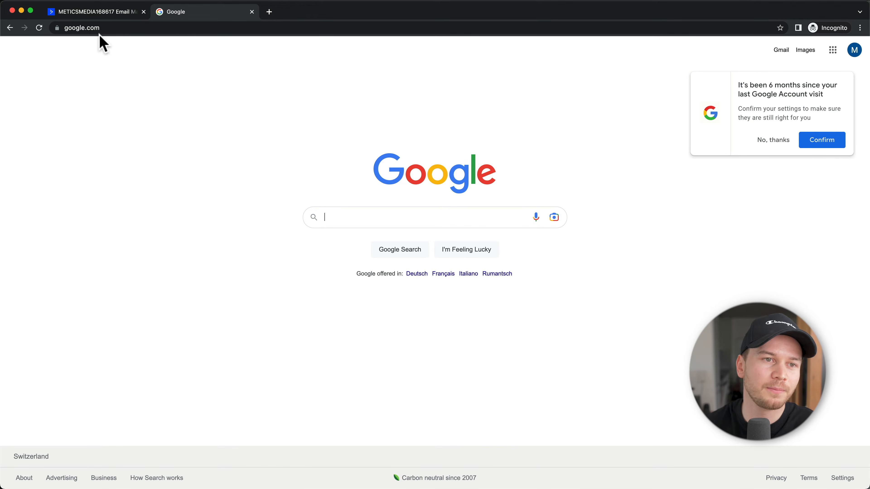
pyautogui.click(98, 14)
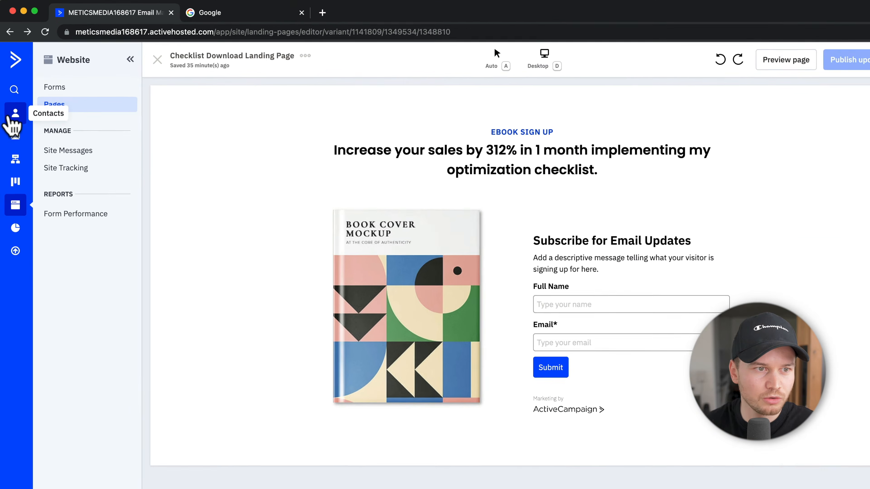
# Step: Verify the test contact's name and e-mail in Contacts, then go to Website > Pages
pyautogui.click(14, 95)
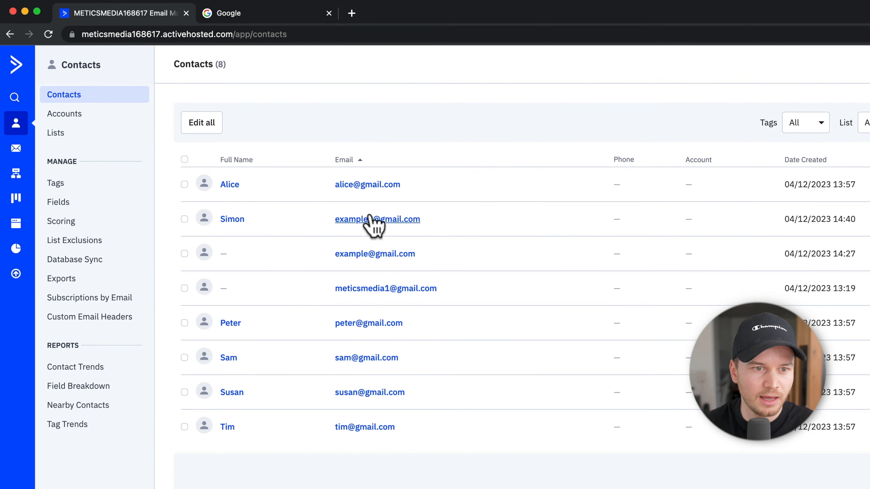
pyautogui.doubleClick(232, 219)
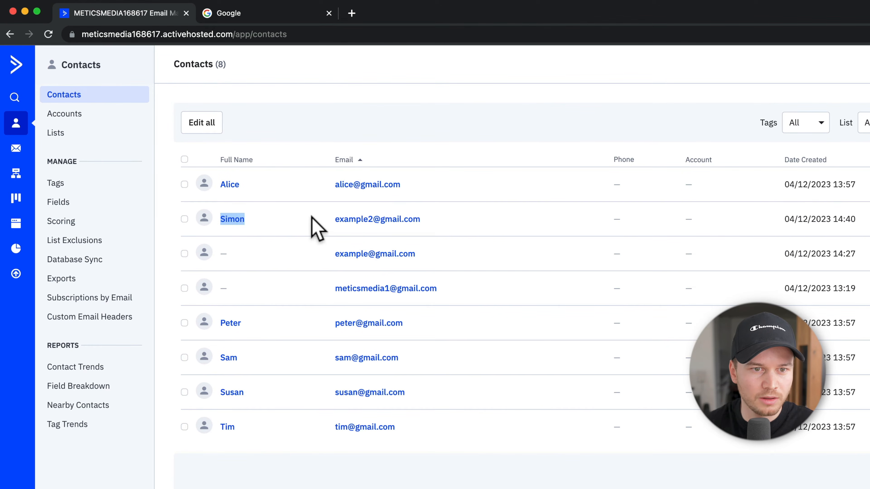
pyautogui.moveTo(312, 219); pyautogui.dragTo(496, 221)
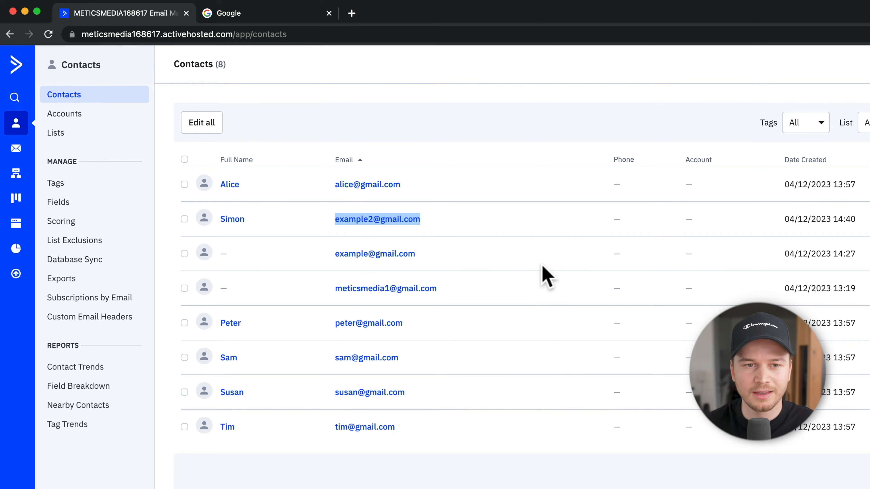
pyautogui.click(20, 222)
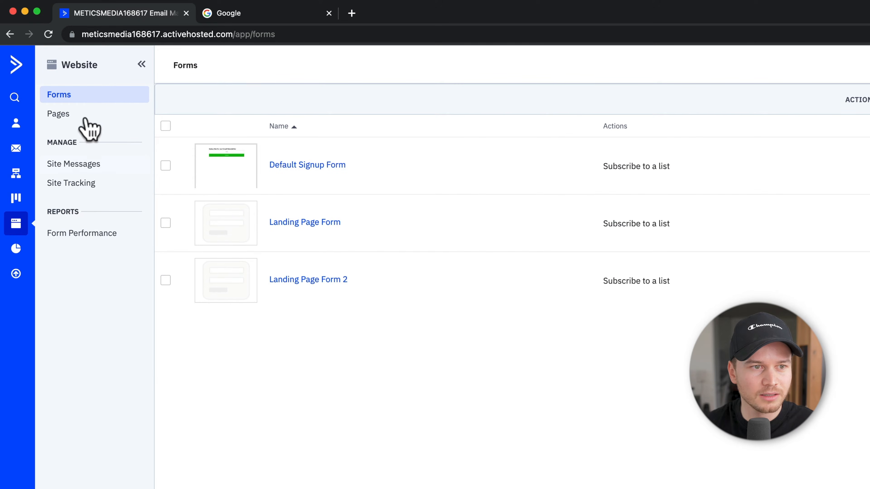
pyautogui.click(58, 114)
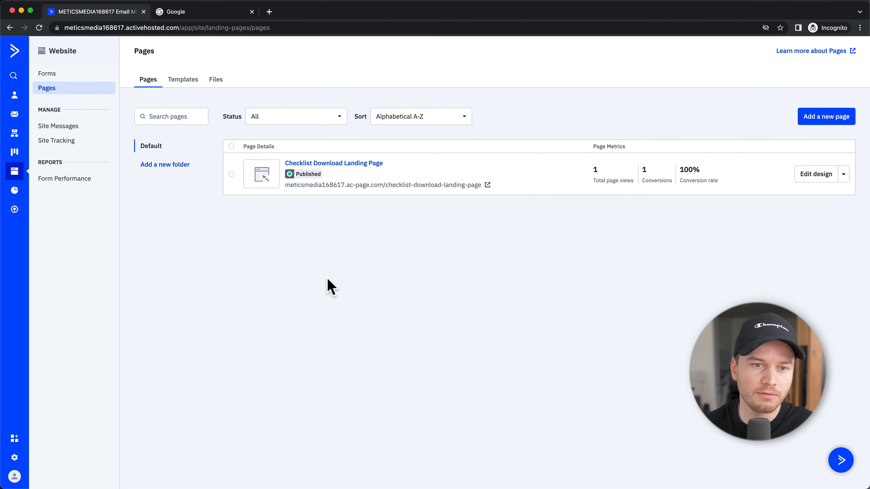
# Step: Build a page named 'Funnel Step 2' from the Asset Download 2 template and open its publish settings
pyautogui.click(824, 119)
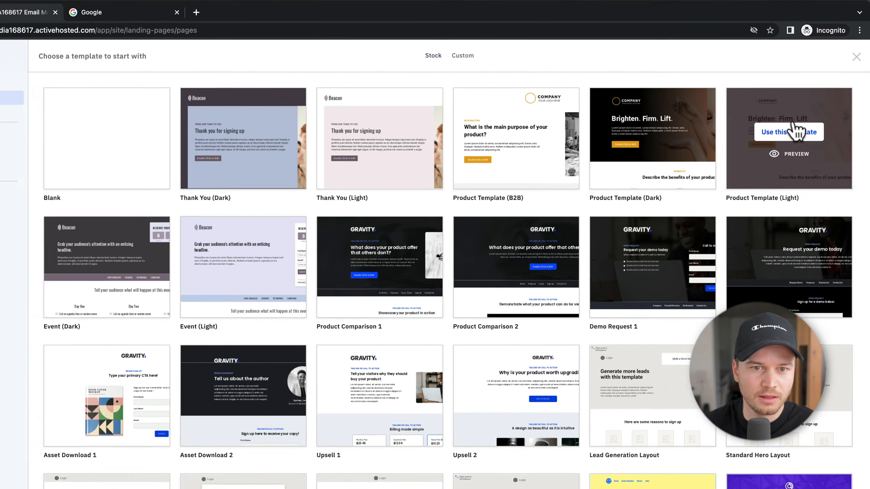
pyautogui.moveTo(271, 269)
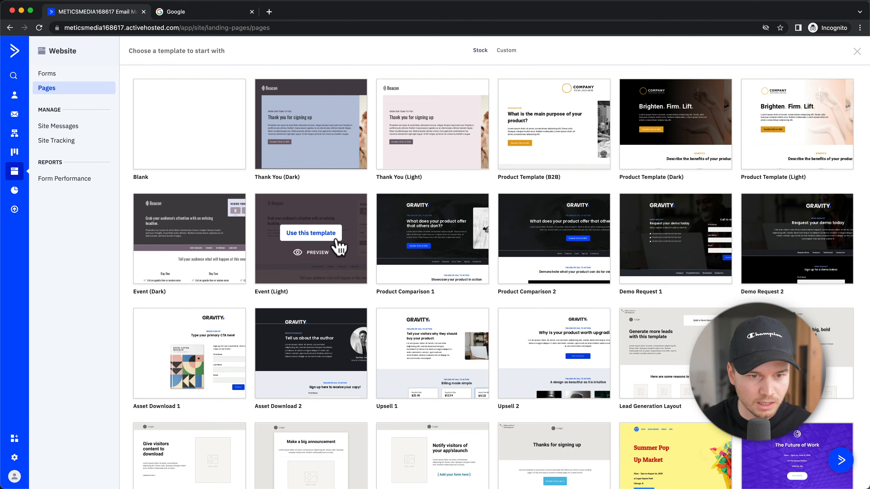
pyautogui.scroll(-3, 339, 246)
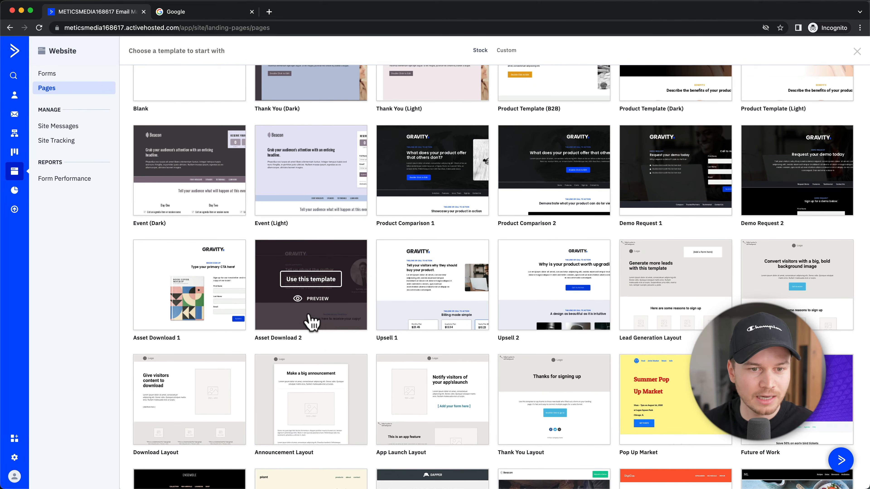
pyautogui.click(311, 285)
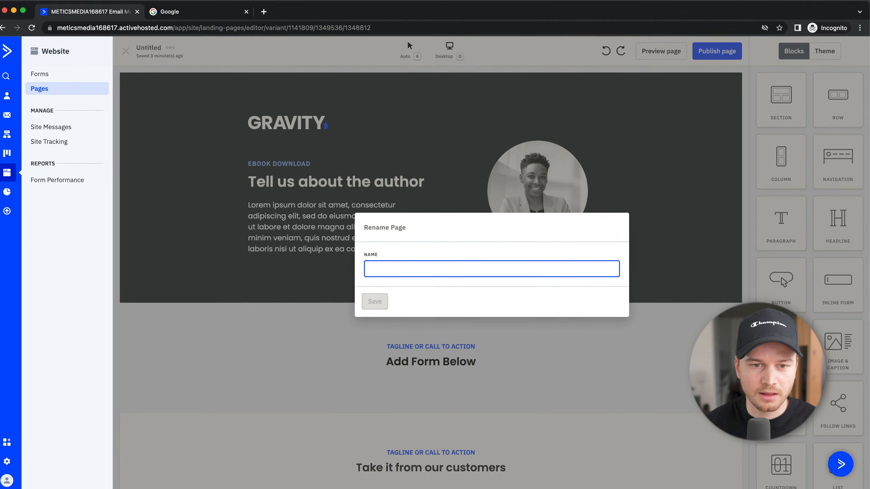
pyautogui.write('Funnel Step 2')
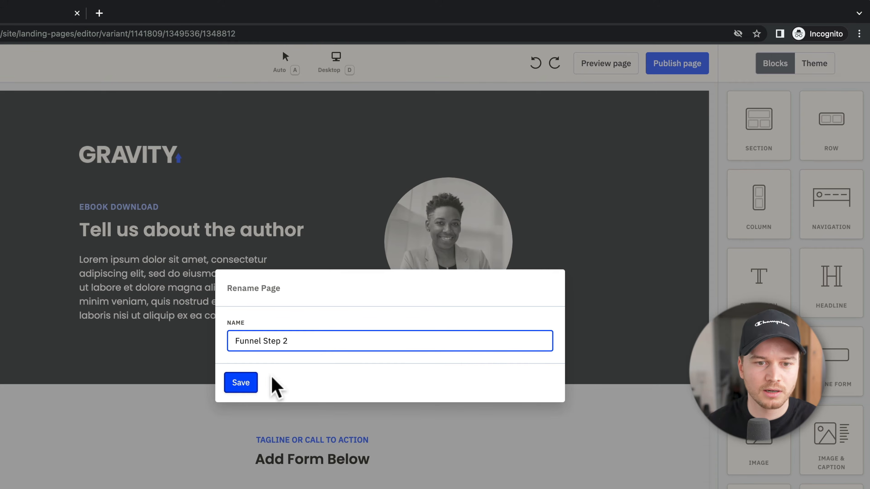
pyautogui.click(242, 384)
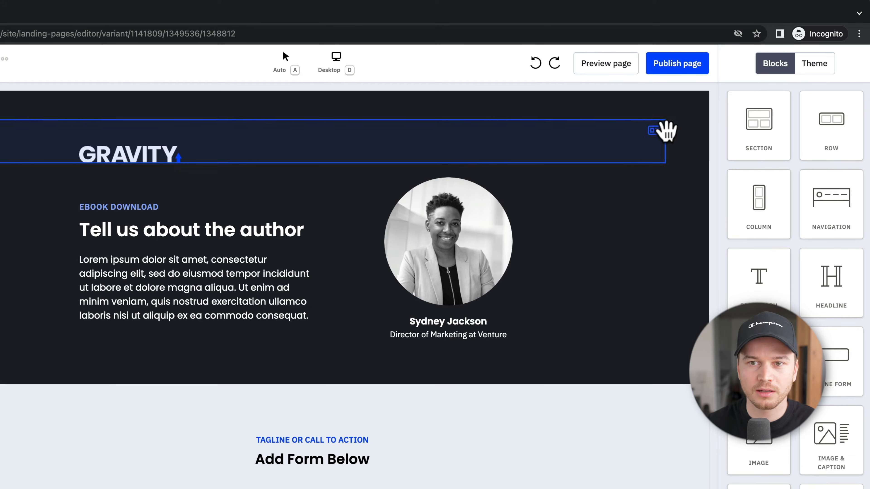
pyautogui.click(685, 66)
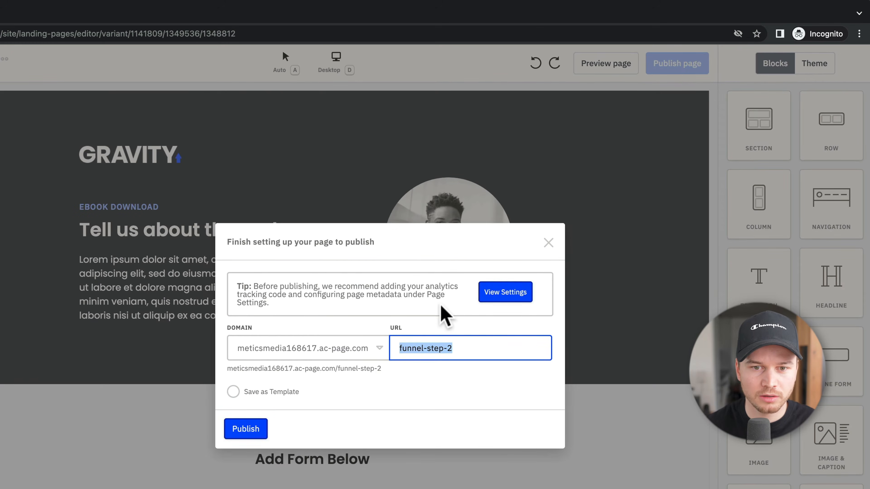
# Step: Publish Funnel Step 2 at the funnel-step-2 URL and return to the Pages list
pyautogui.click(413, 376)
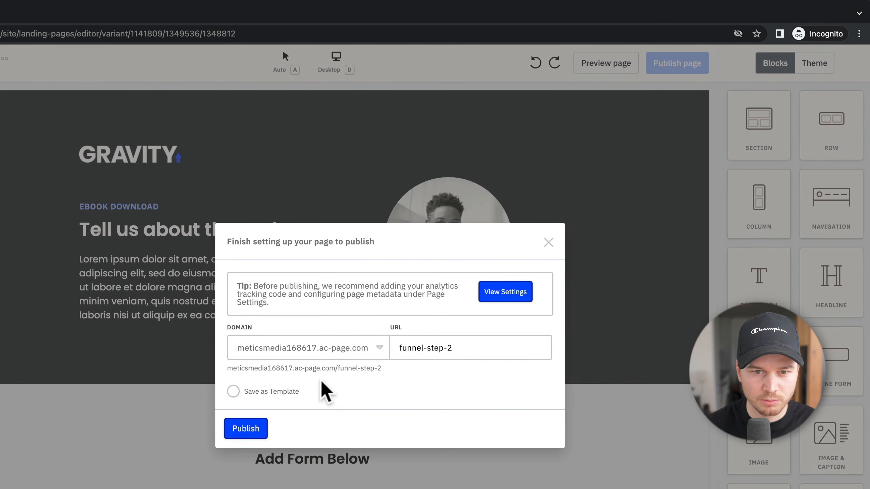
pyautogui.click(254, 432)
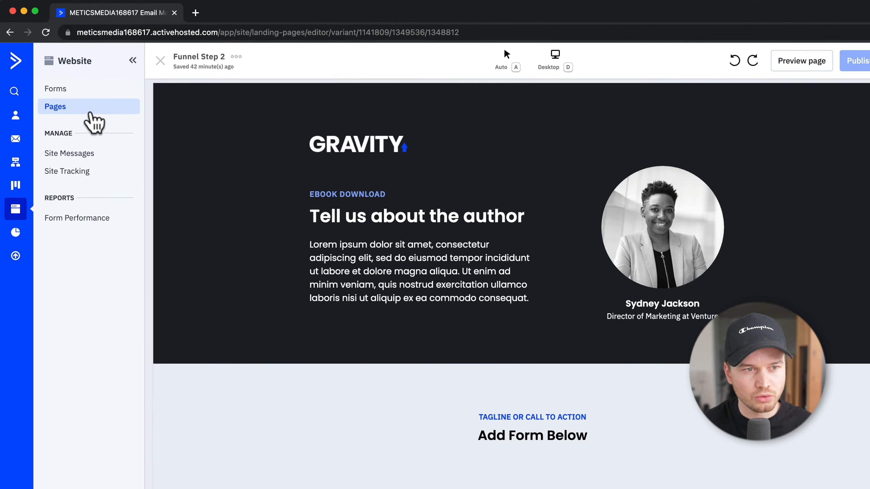
pyautogui.click(91, 113)
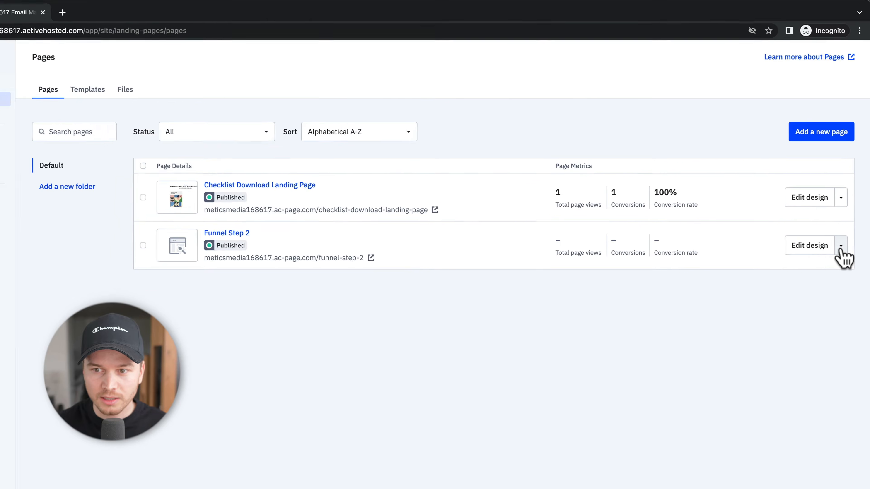
# Step: Copy the Funnel Step 2 page's URL through Get URL, then go to the Forms list
pyautogui.click(841, 246)
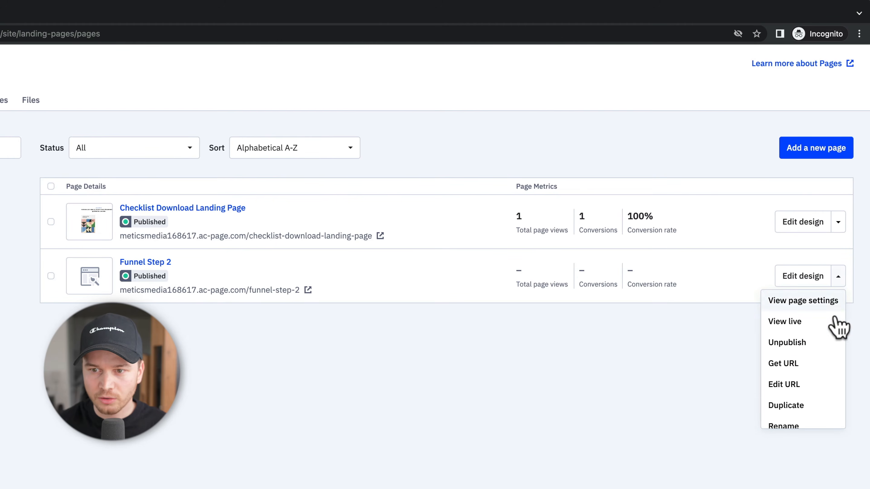
pyautogui.click(822, 363)
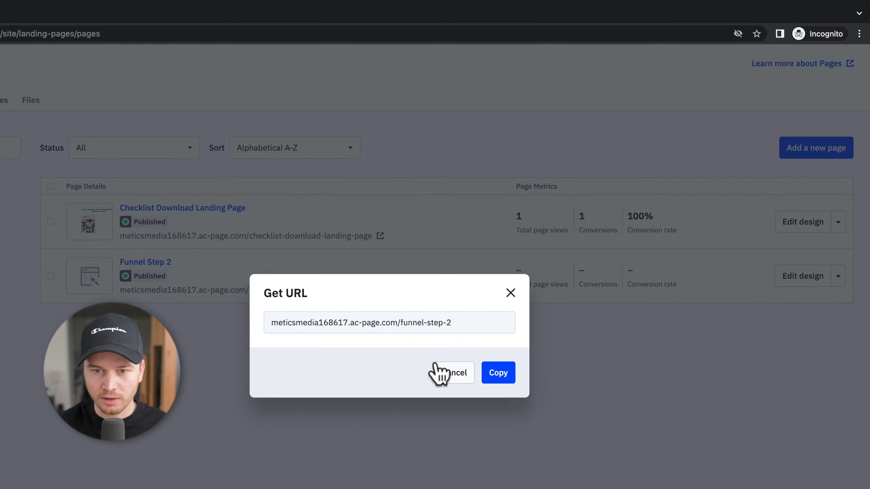
pyautogui.click(514, 377)
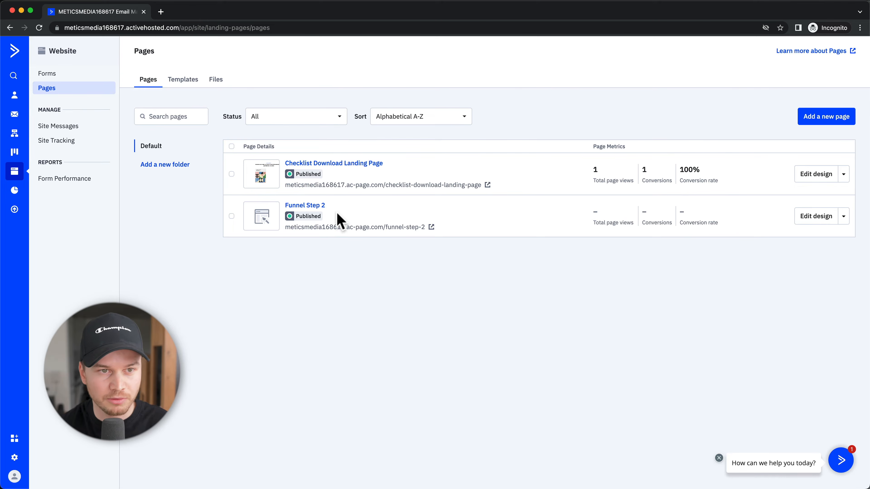
pyautogui.click(47, 74)
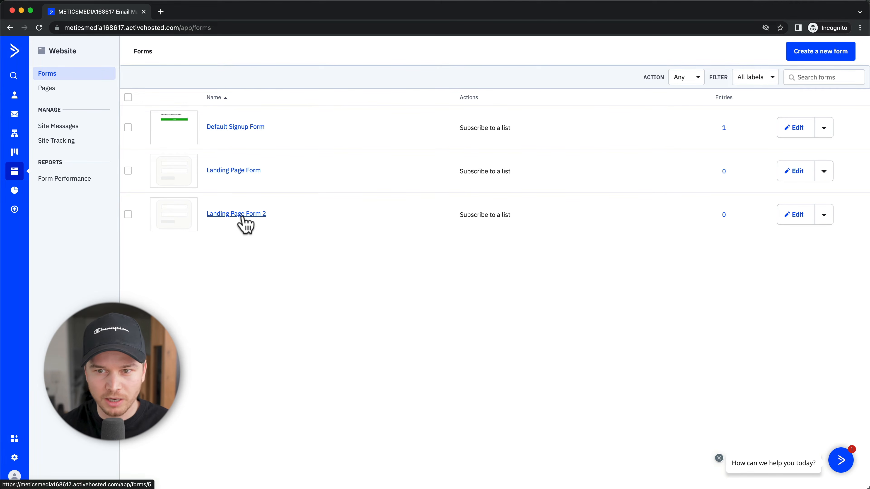
pyautogui.click(795, 215)
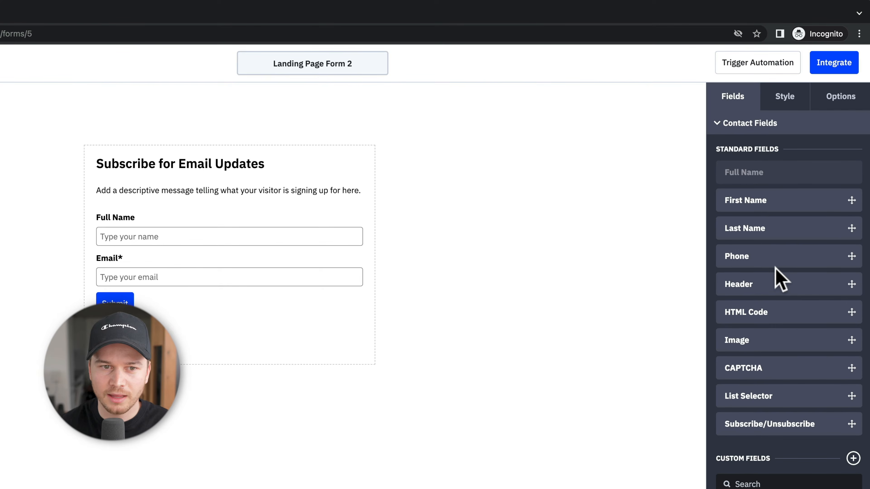
pyautogui.click(839, 107)
pyautogui.moveTo(836, 188); pyautogui.dragTo(721, 188)
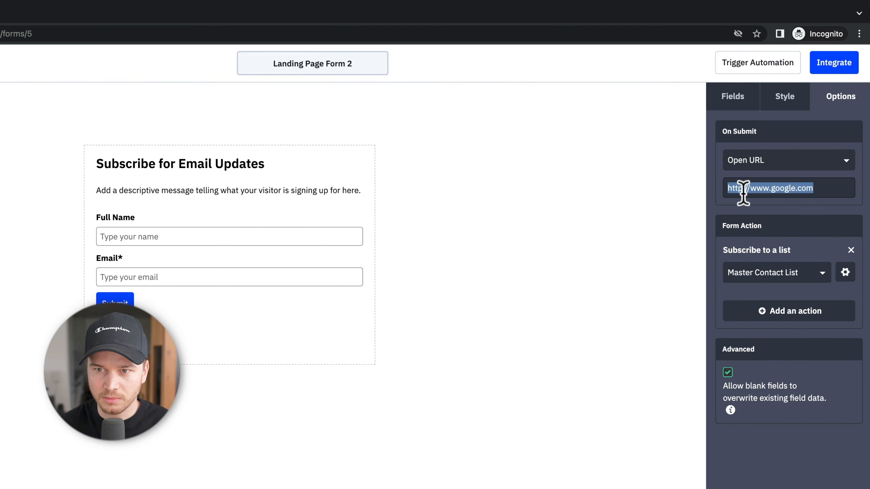
pyautogui.hotkey('ctrl', 'v')
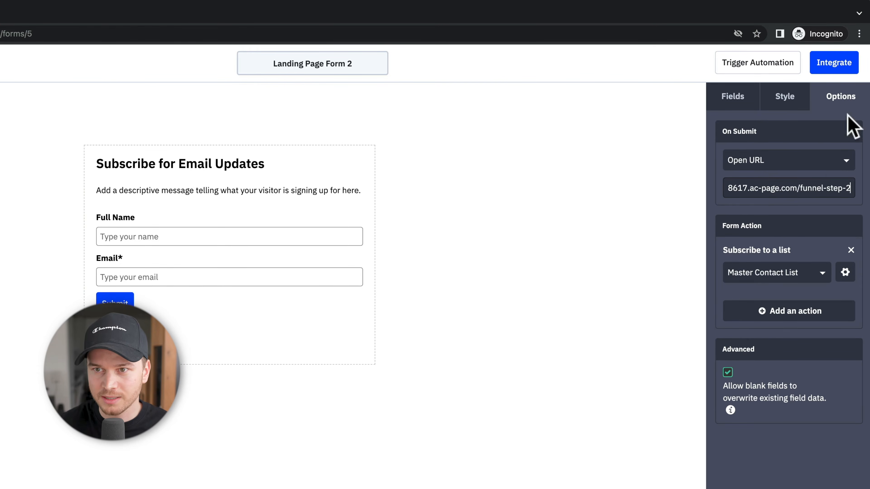
pyautogui.click(832, 71)
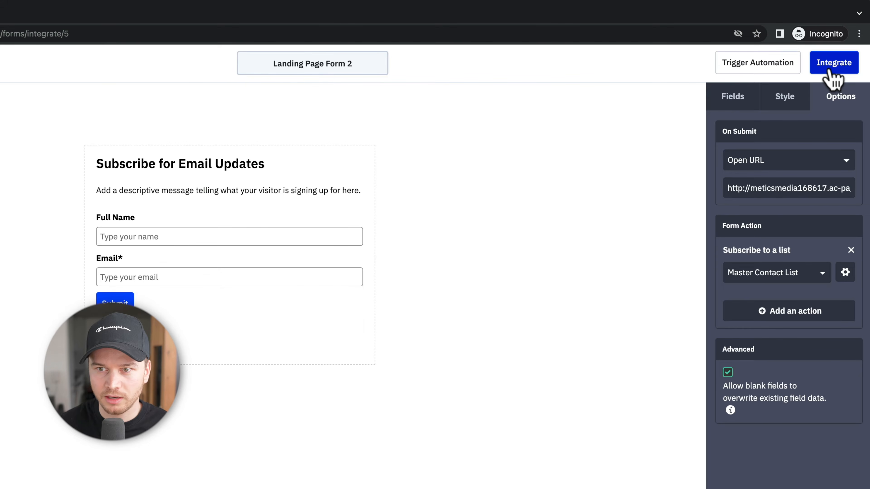
pyautogui.click(831, 70)
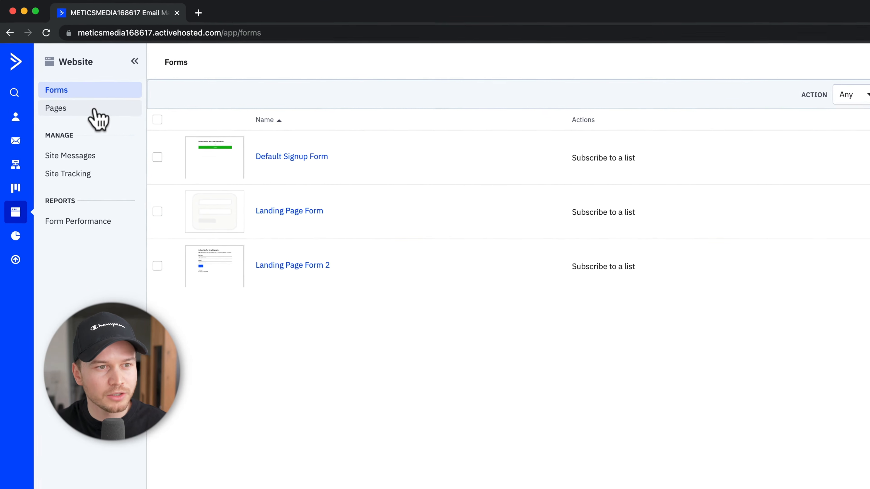
pyautogui.click(96, 113)
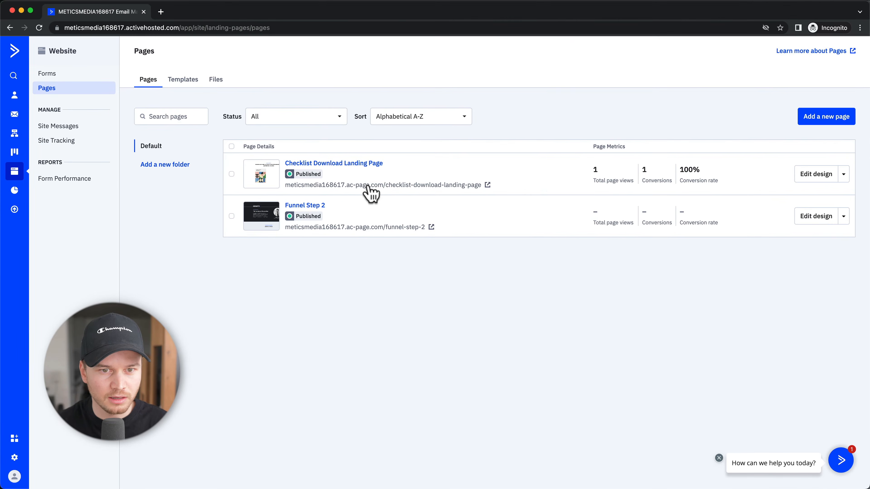
# Step: Submit a test name and email on the live checklist page, verify the funnel-step-2 redirect, and close that tab
pyautogui.click(410, 205)
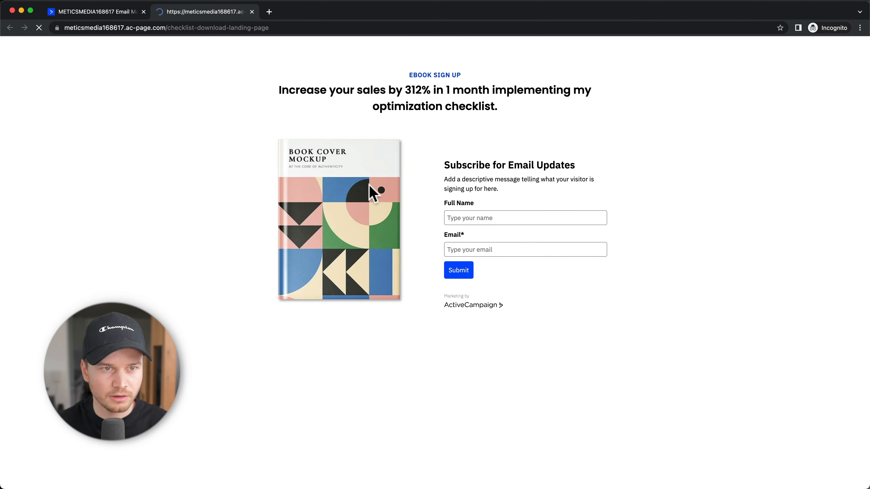
pyautogui.click(495, 216)
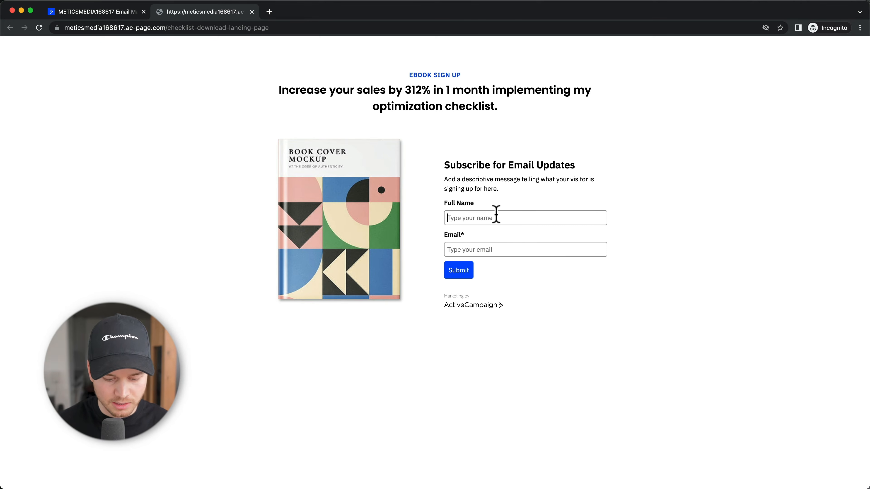
pyautogui.write('Tim')
pyautogui.press('Tab')
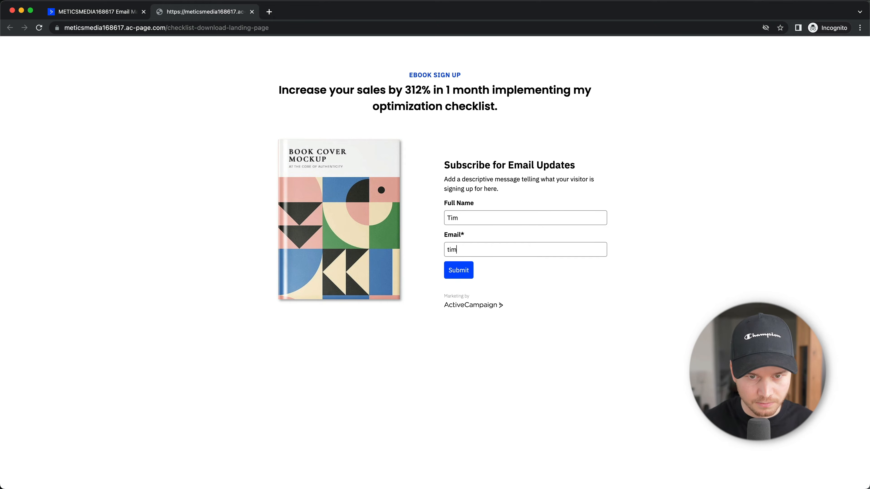
pyautogui.click(457, 274)
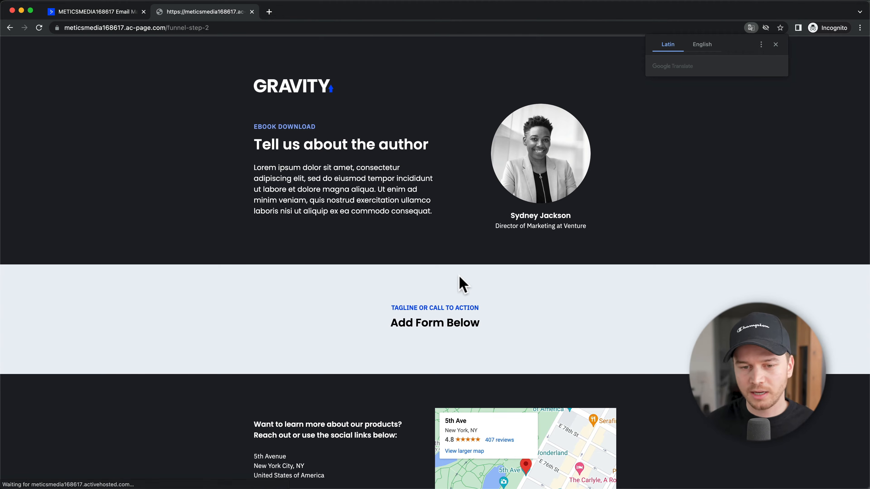
pyautogui.click(776, 44)
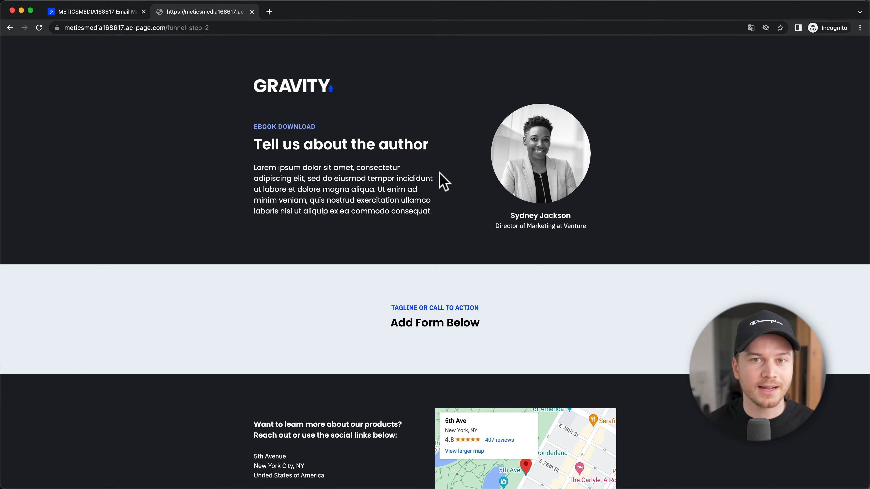
pyautogui.press('super+w')
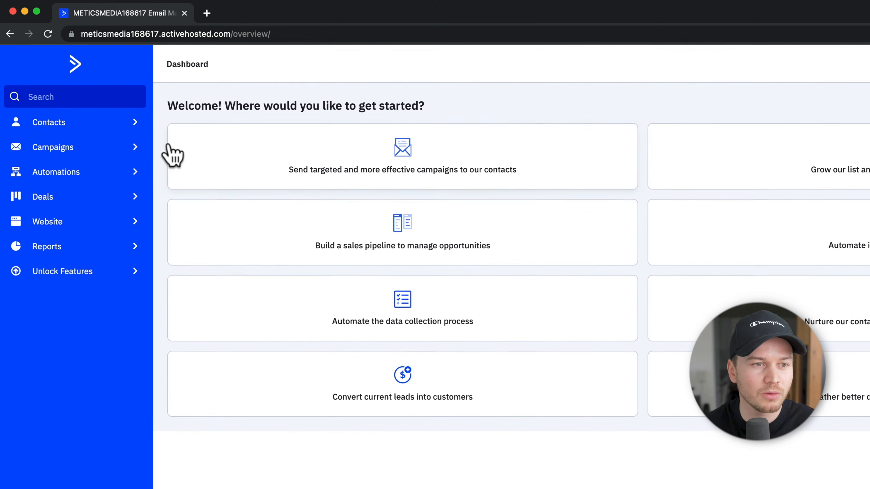
# Step: From Campaigns, create the first email campaign and name it 'Weekly Newsletter #8'
pyautogui.click(72, 150)
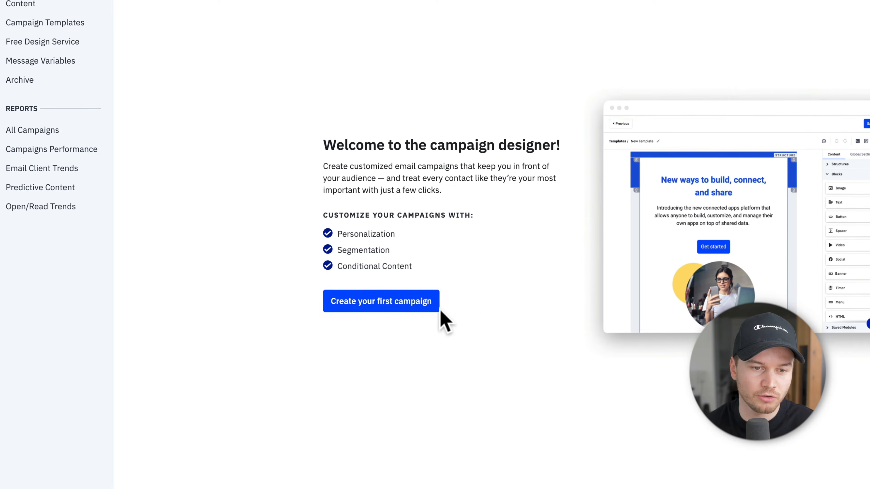
pyautogui.click(397, 306)
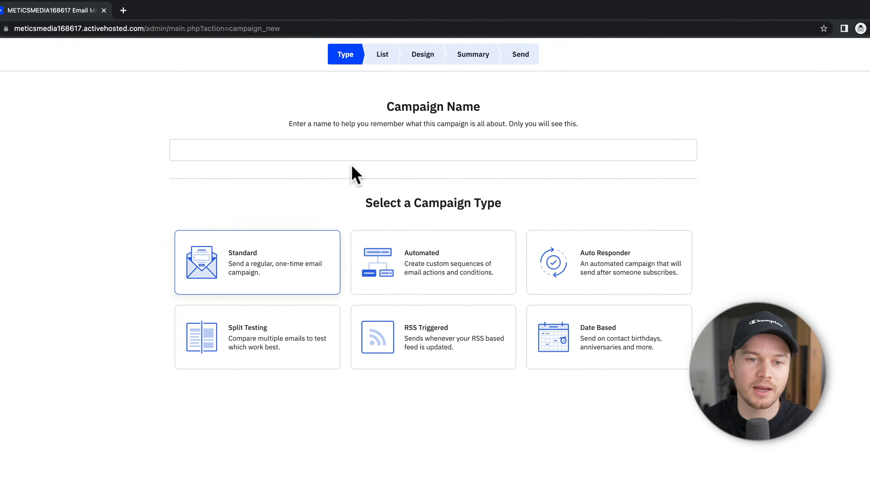
pyautogui.click(347, 150)
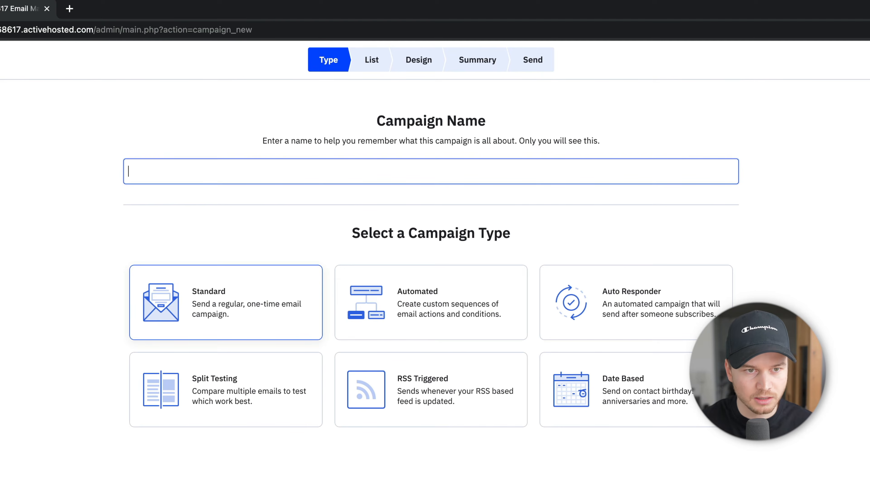
pyautogui.write('We')
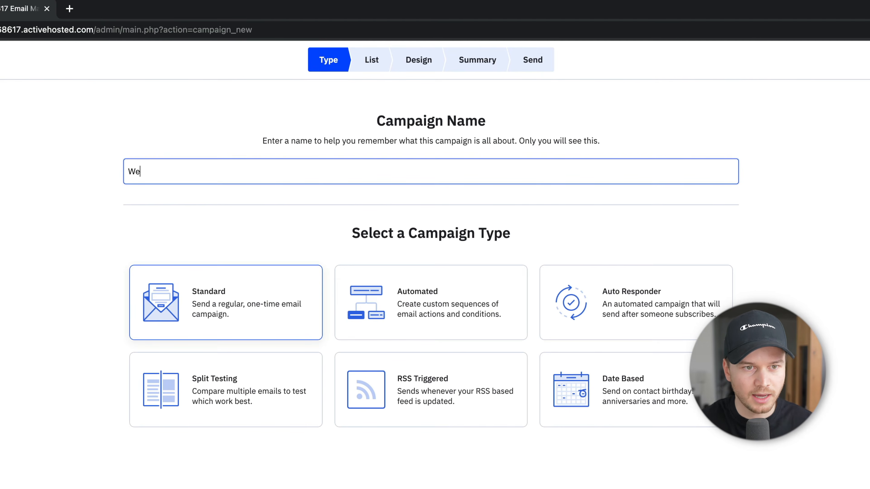
pyautogui.write('ekly Newsletter #')
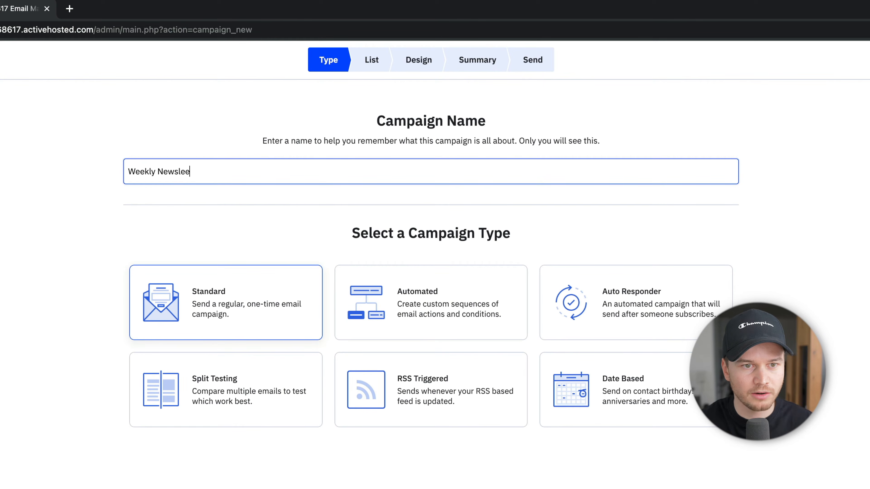
pyautogui.write('8')
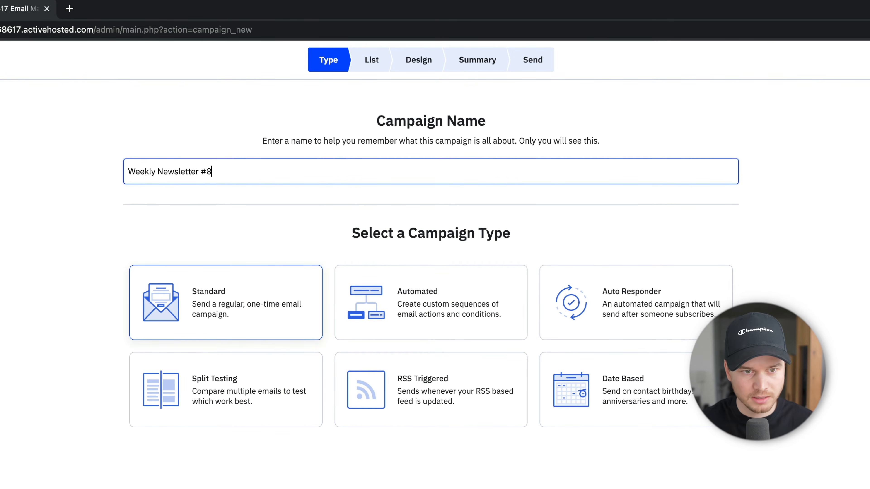
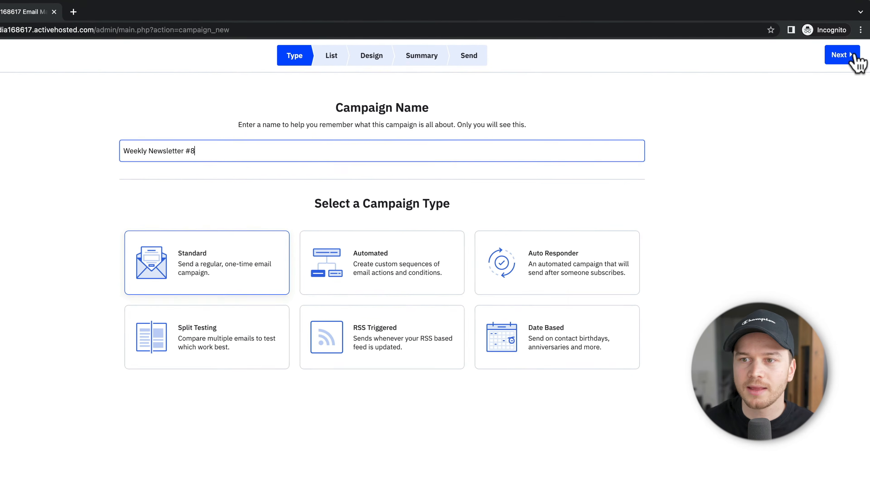
# Step: Advance the Standard 'Weekly Newsletter #8' campaign to the list selection step
pyautogui.click(855, 56)
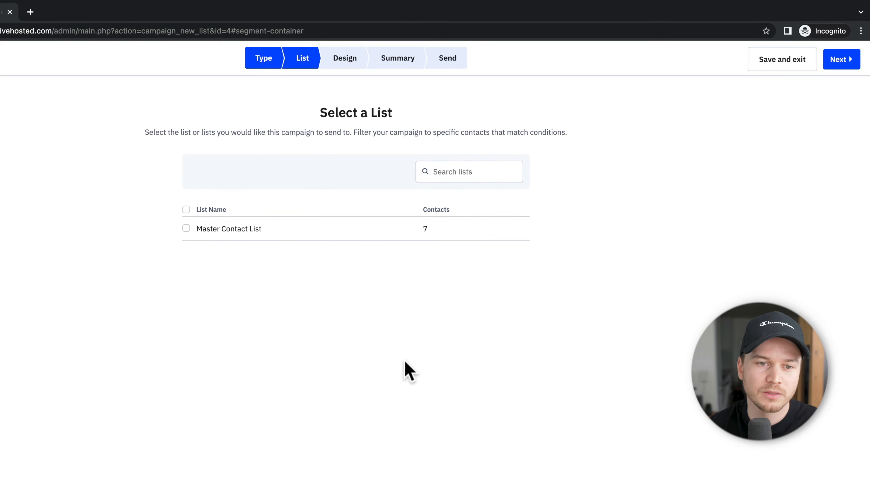
# Step: Choose the Master Contact List as recipients and continue to the Design step
pyautogui.click(186, 229)
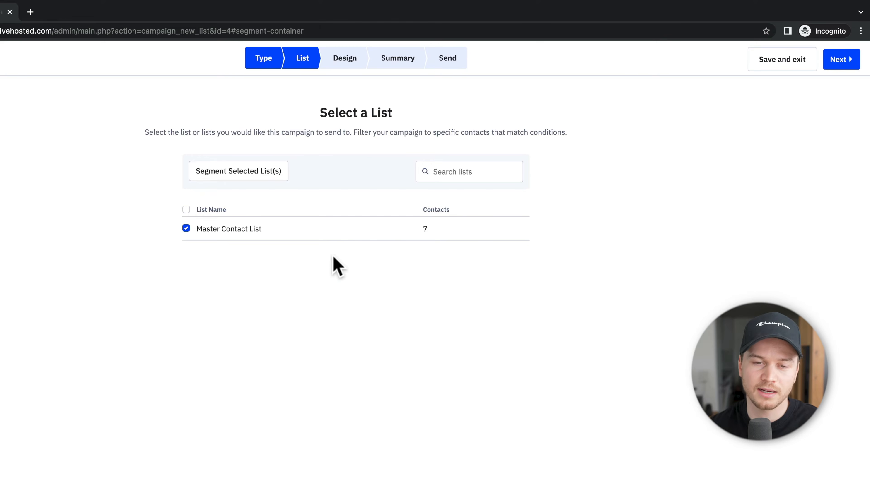
pyautogui.click(832, 68)
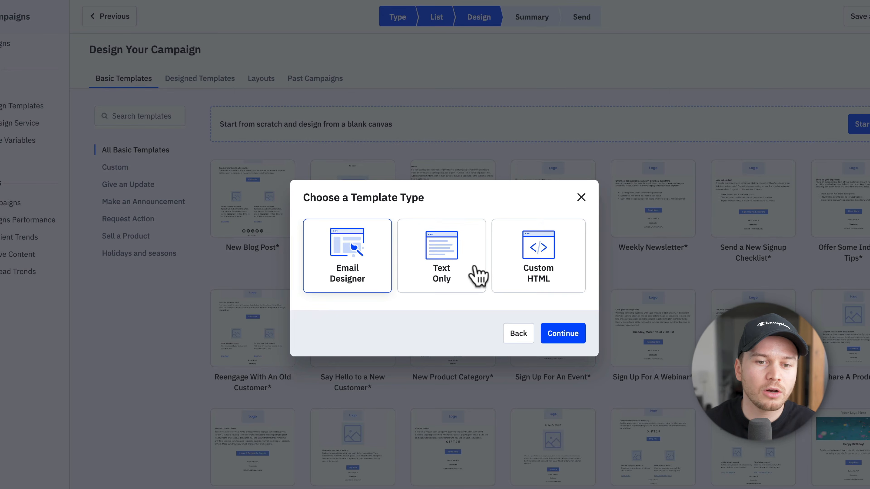
# Step: Use the Email Designer instead of Text Only and start from the Weekly Newsletter template
pyautogui.click(469, 274)
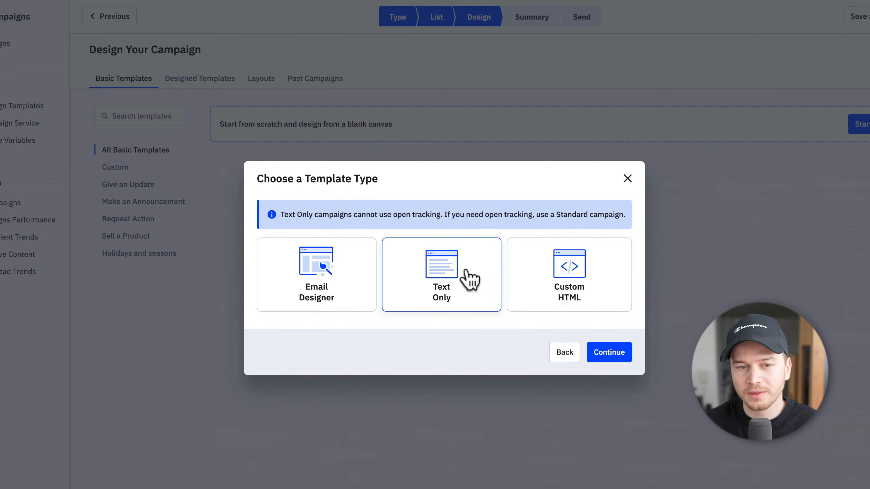
pyautogui.click(358, 288)
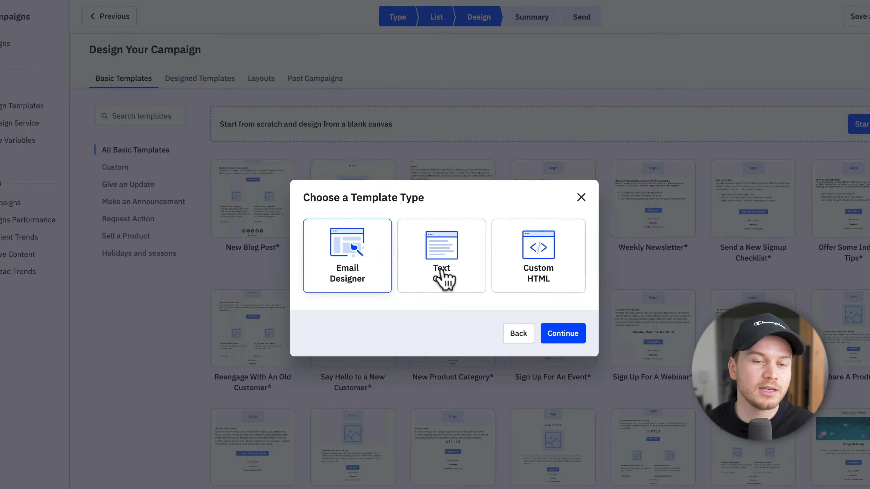
pyautogui.click(548, 334)
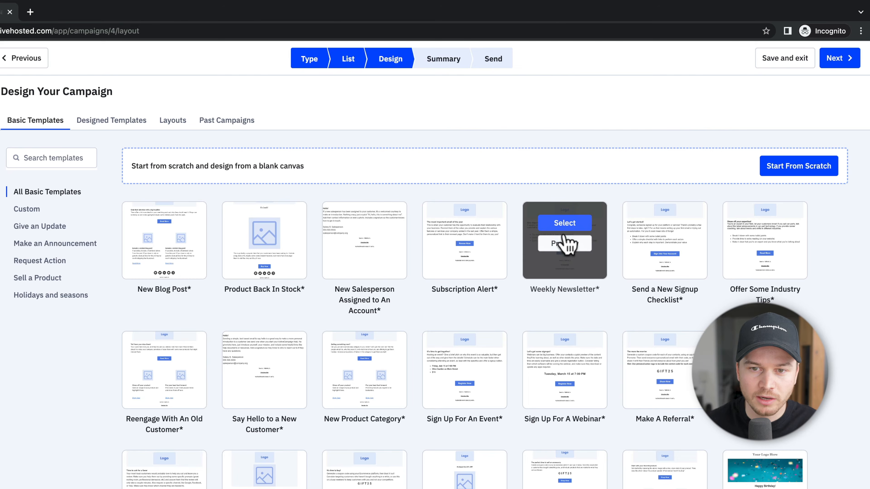
pyautogui.click(568, 227)
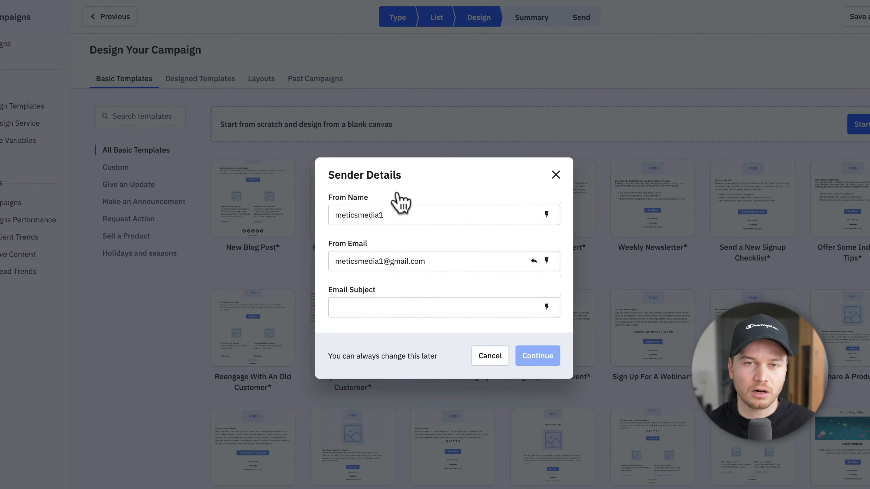
# Step: Replace the From Name and From Email with the sender's own name and e-mail
pyautogui.moveTo(397, 214); pyautogui.dragTo(338, 215)
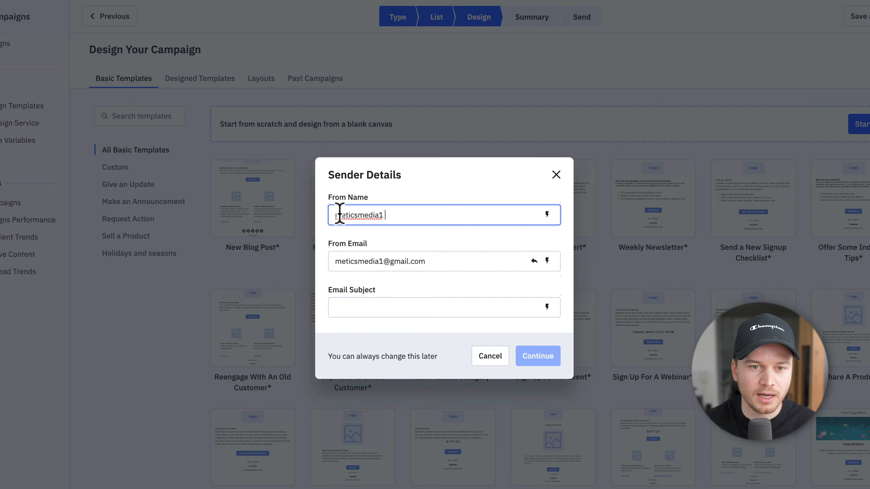
pyautogui.write('Simon - M')
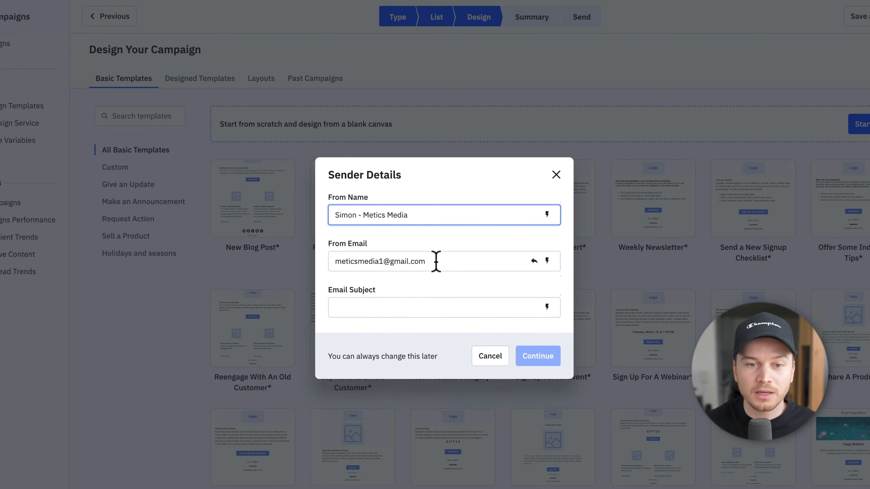
pyautogui.moveTo(436, 261); pyautogui.dragTo(325, 264)
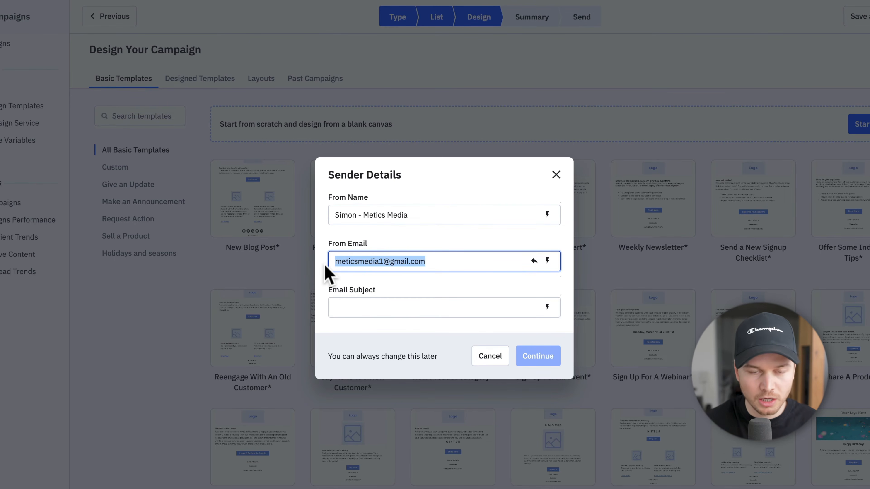
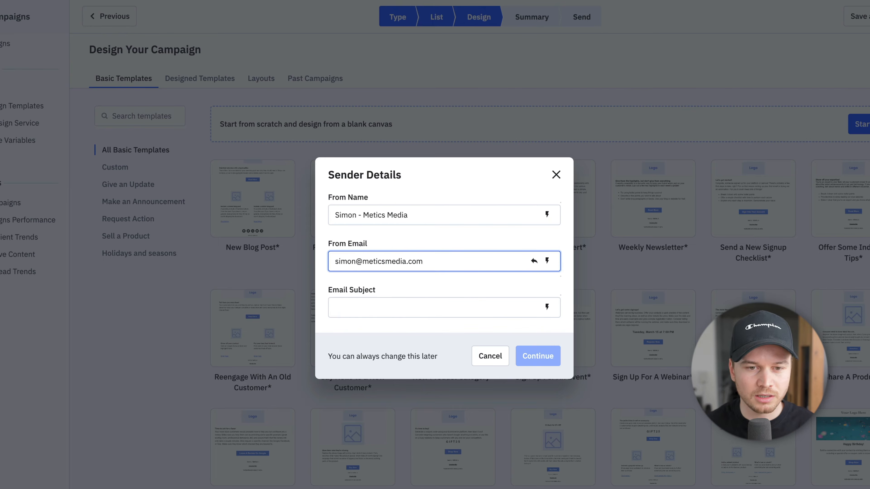
# Step: Enter the subject 'These AI Tools are Changing my Life...' and continue to the editor
pyautogui.click(371, 308)
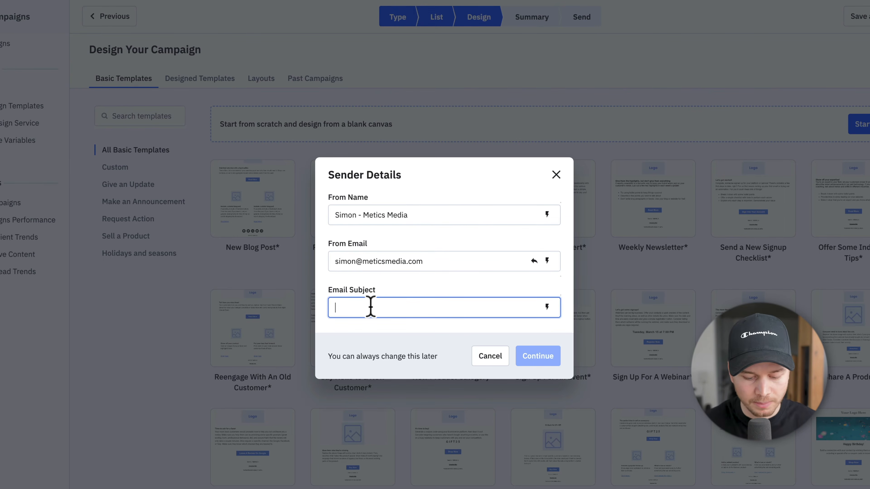
pyautogui.write('Th')
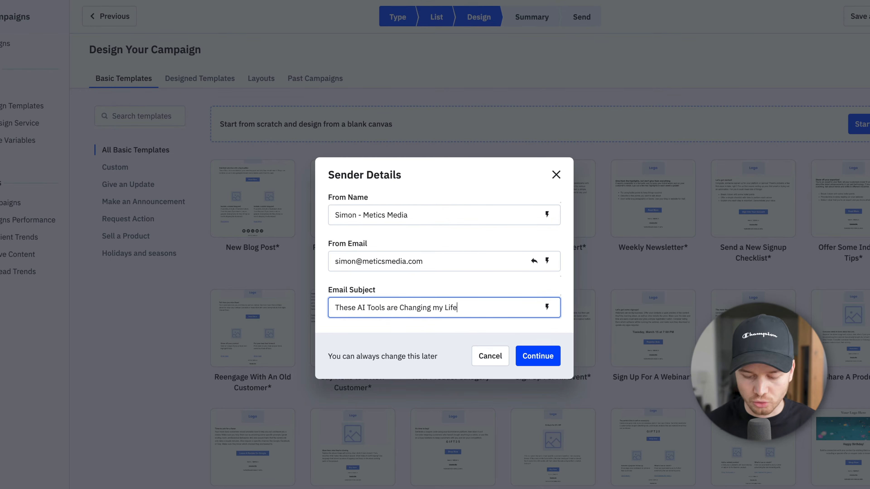
pyautogui.click(543, 360)
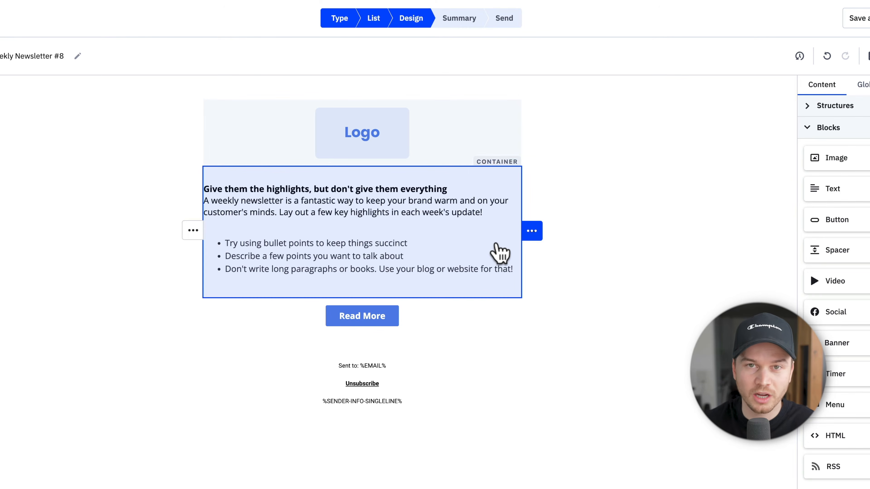
# Step: Overwrite the three newsletter bullet points with a single 'fwgwgw' bullet
pyautogui.click(365, 240)
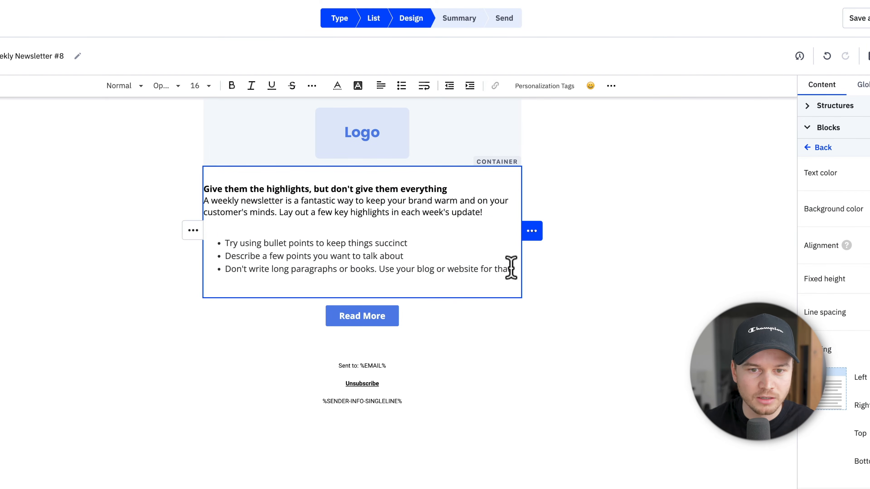
pyautogui.moveTo(512, 269); pyautogui.dragTo(218, 247)
pyautogui.write('fwgwgw!')
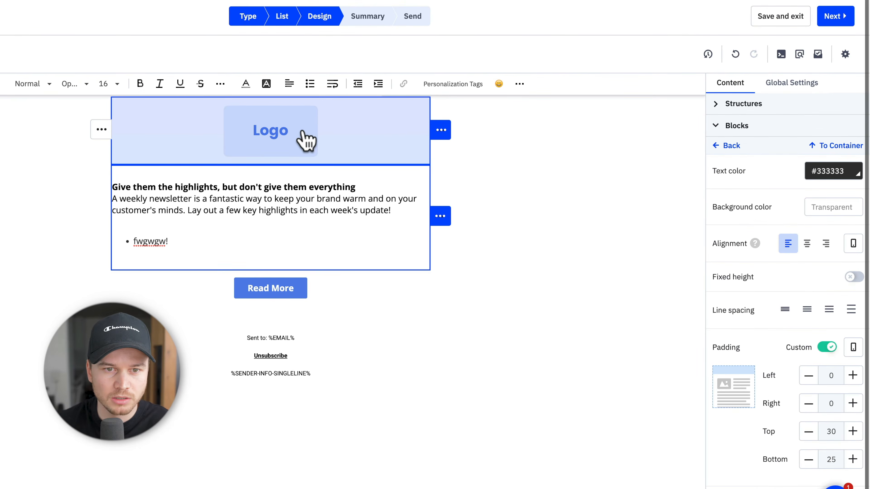
pyautogui.click(307, 139)
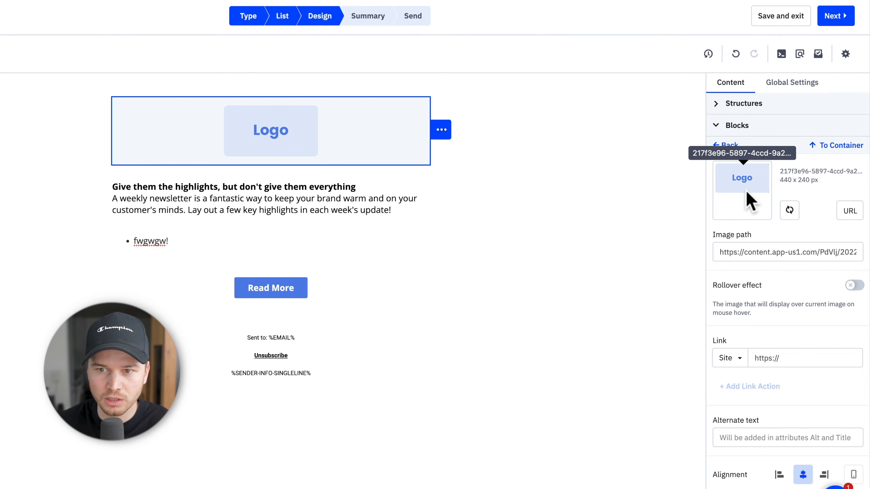
pyautogui.click(717, 126)
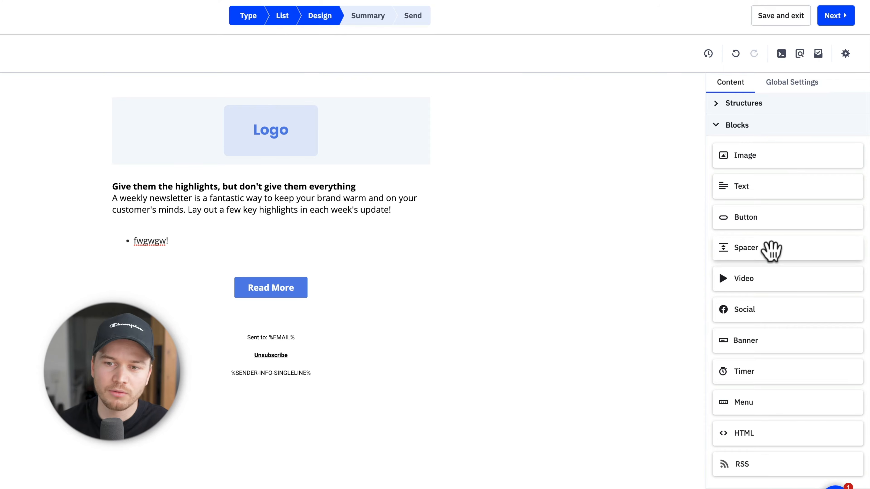
# Step: Add a timer block below Read More and a two-column row beneath it
pyautogui.moveTo(768, 368); pyautogui.dragTo(255, 307)
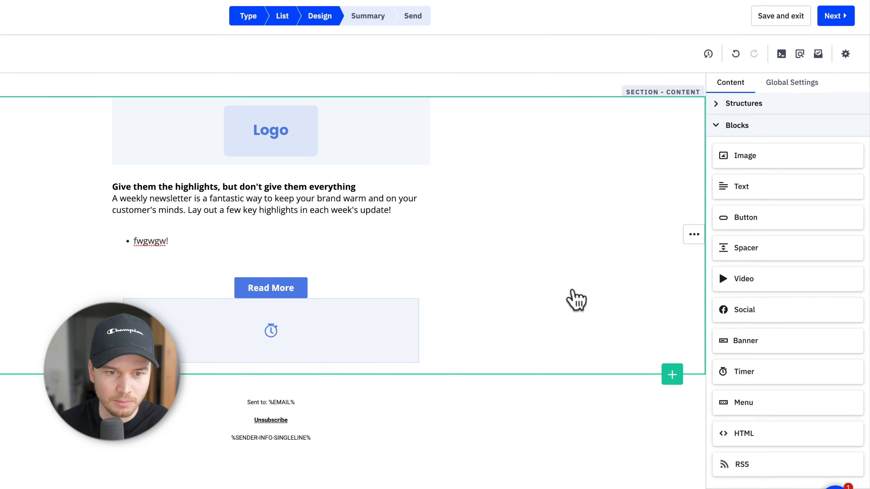
pyautogui.click(338, 348)
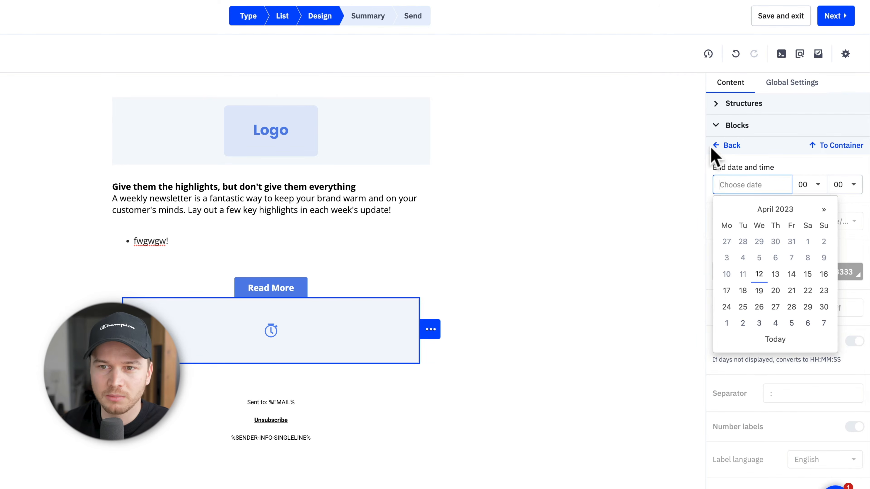
pyautogui.click(724, 106)
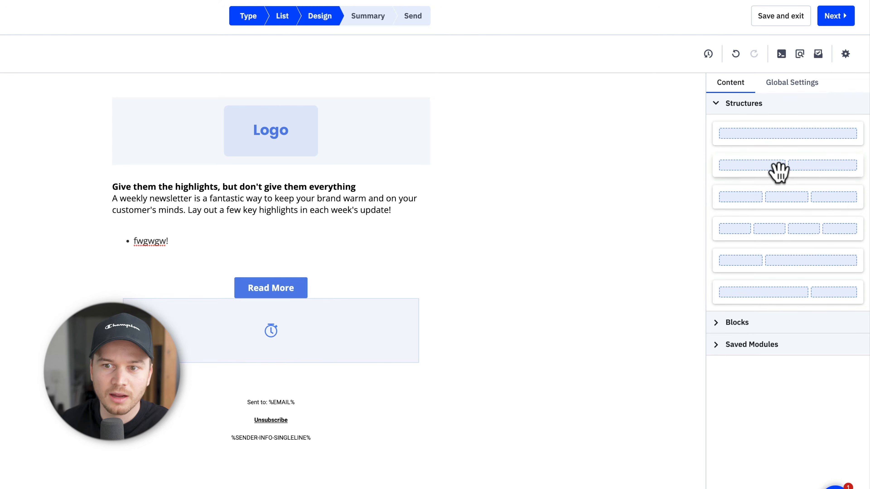
pyautogui.moveTo(778, 171)
pyautogui.mouseDown()
pyautogui.moveTo(410, 355)
pyautogui.moveTo(282, 363)
pyautogui.moveTo(278, 373)
pyautogui.mouseUp()
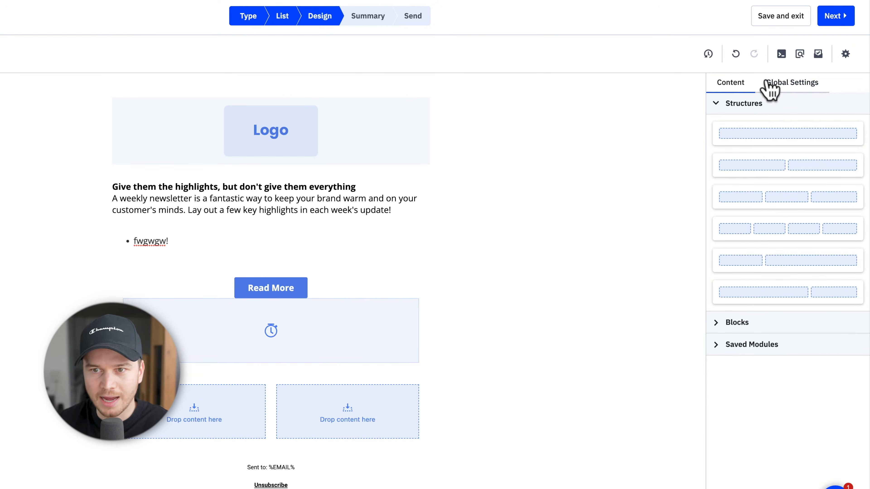
# Step: Put a text block in the left column and an image in the right, then view global settings
pyautogui.click(719, 324)
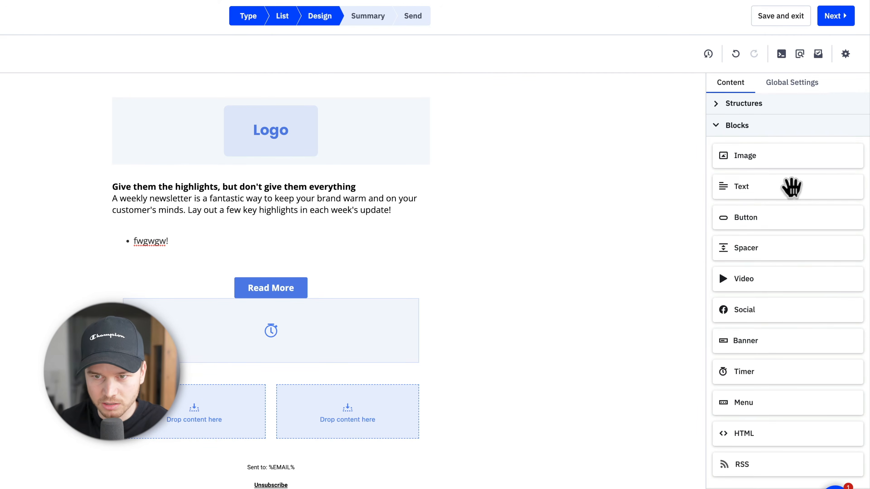
pyautogui.moveTo(738, 186)
pyautogui.mouseDown()
pyautogui.moveTo(259, 432)
pyautogui.moveTo(194, 437)
pyautogui.mouseUp()
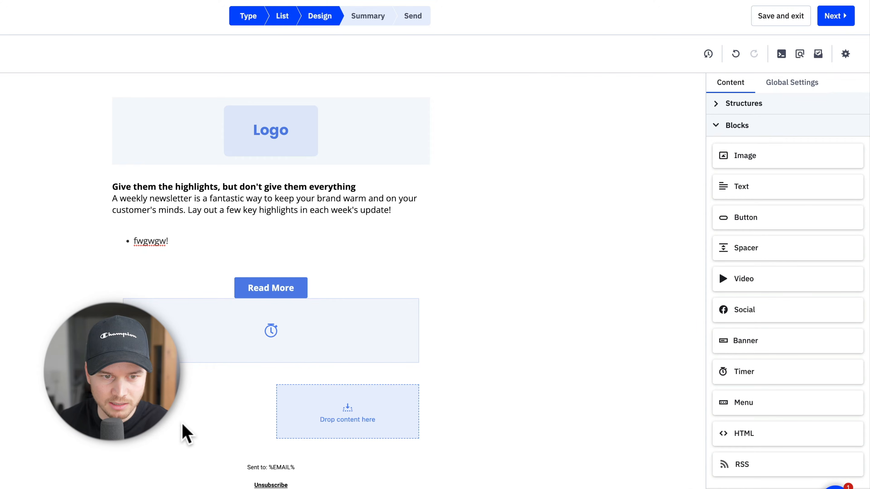
pyautogui.moveTo(756, 163); pyautogui.dragTo(355, 431)
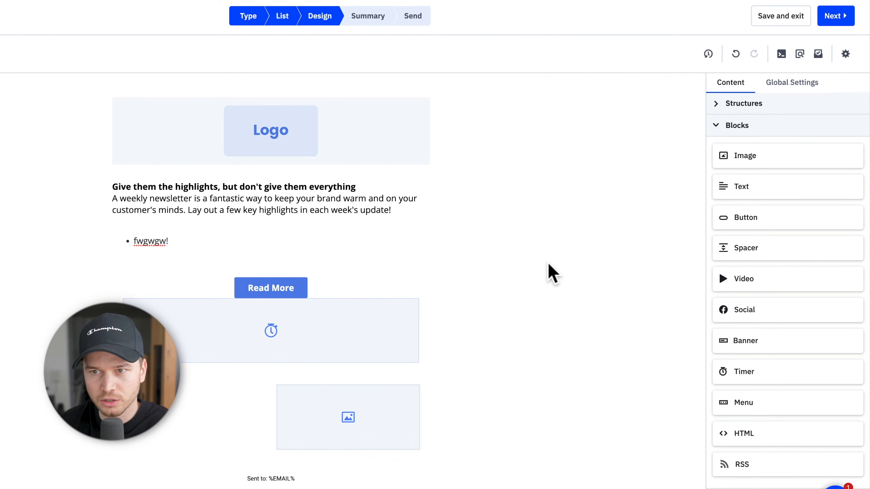
pyautogui.click(790, 83)
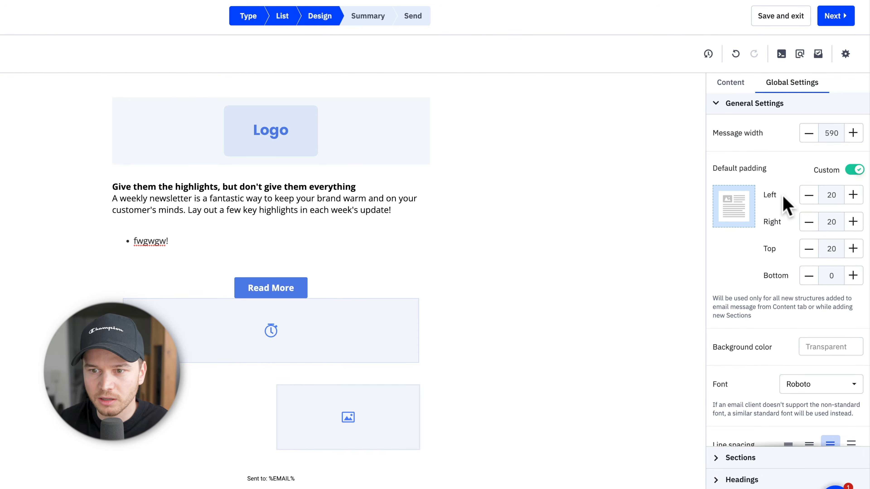
# Step: Preview the newsletter on desktop and mobile, then close the preview
pyautogui.scroll(-4, 751, 202)
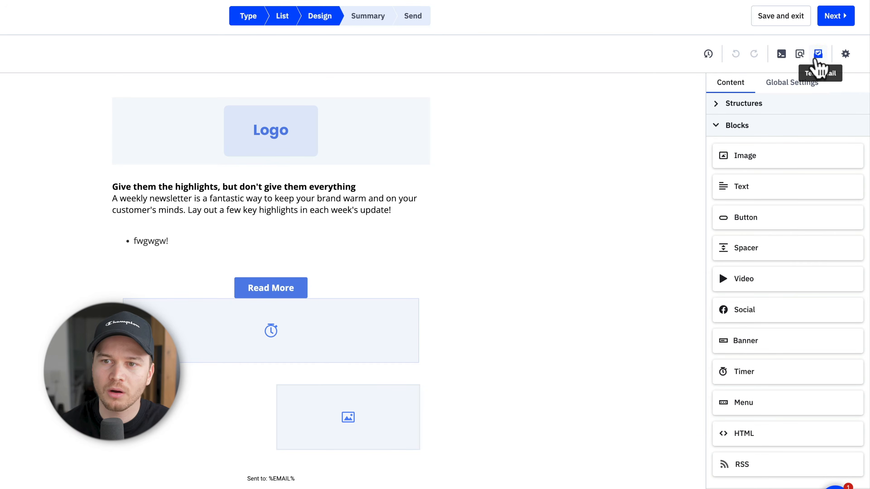
pyautogui.click(800, 57)
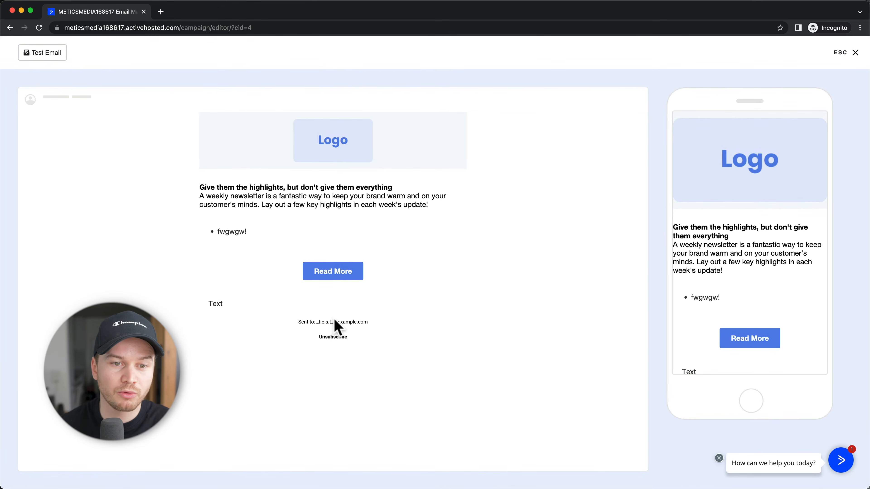
pyautogui.scroll(-2, 734, 278)
pyautogui.scroll(2, 734, 282)
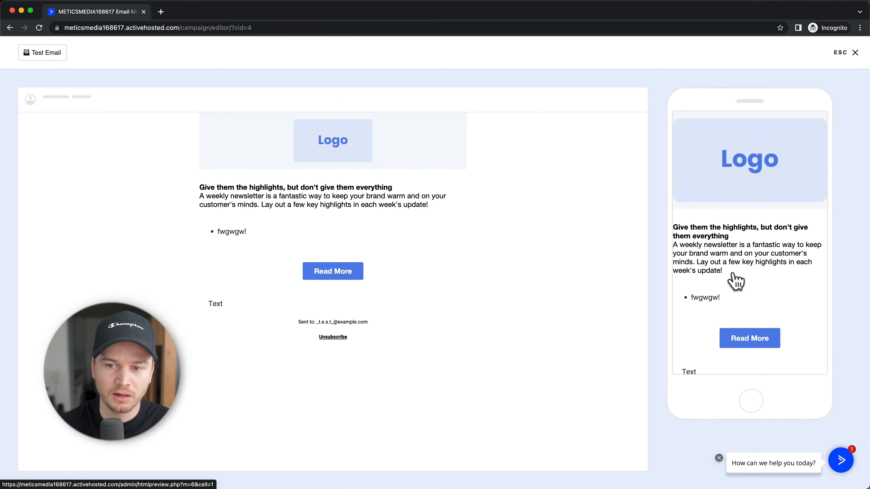
pyautogui.click(856, 53)
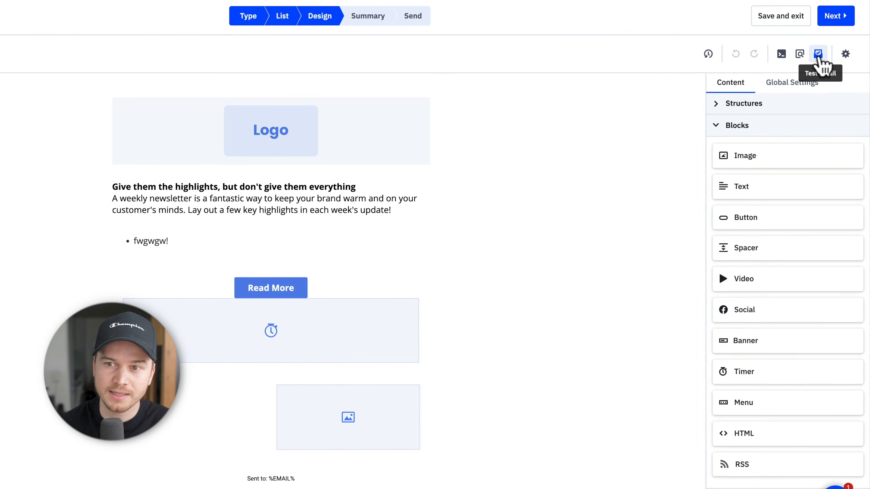
# Step: Close the test email window without sending and move on from the design
pyautogui.click(829, 83)
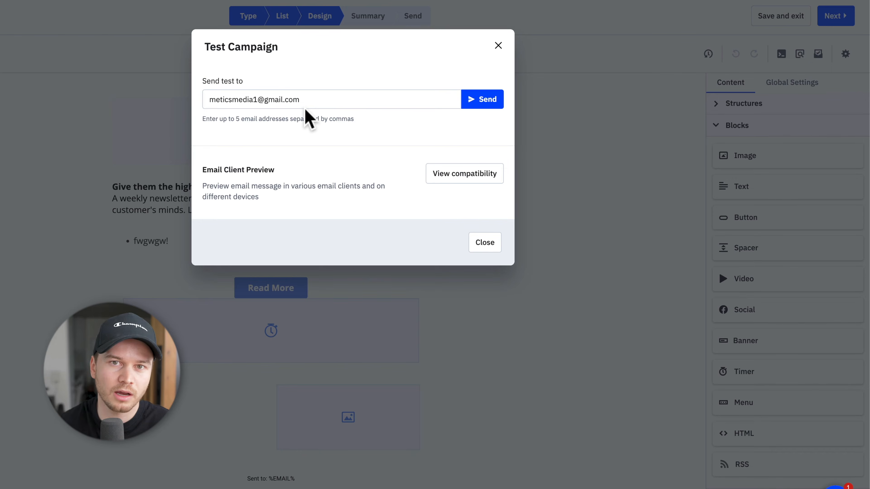
pyautogui.click(499, 45)
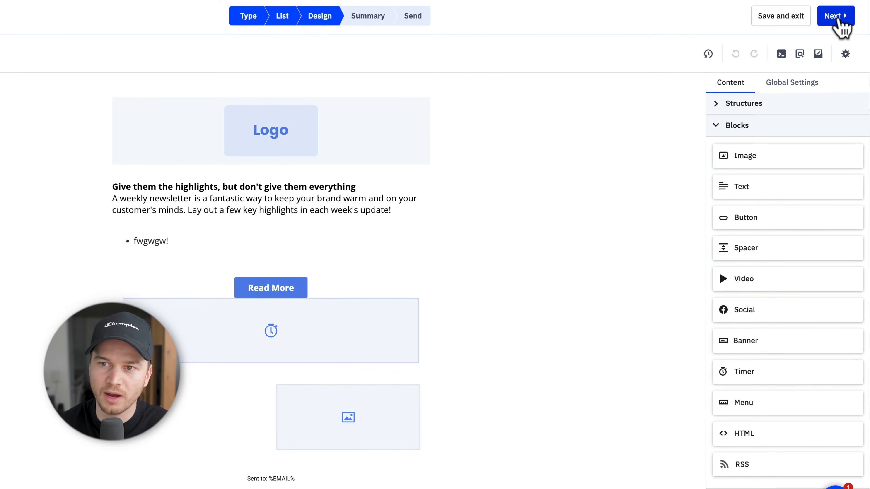
pyautogui.click(838, 18)
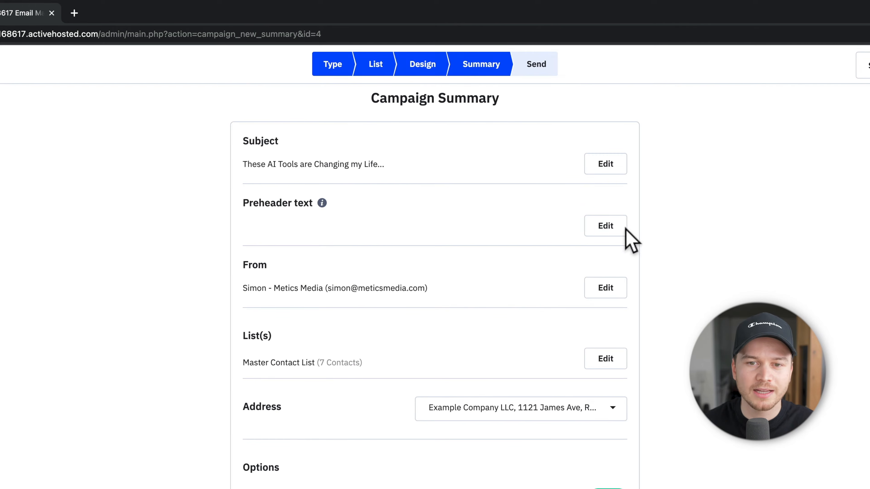
# Step: Enter the preheader 'The first AI Tool that changed my life is...' in Campaign Settings and save
pyautogui.click(612, 234)
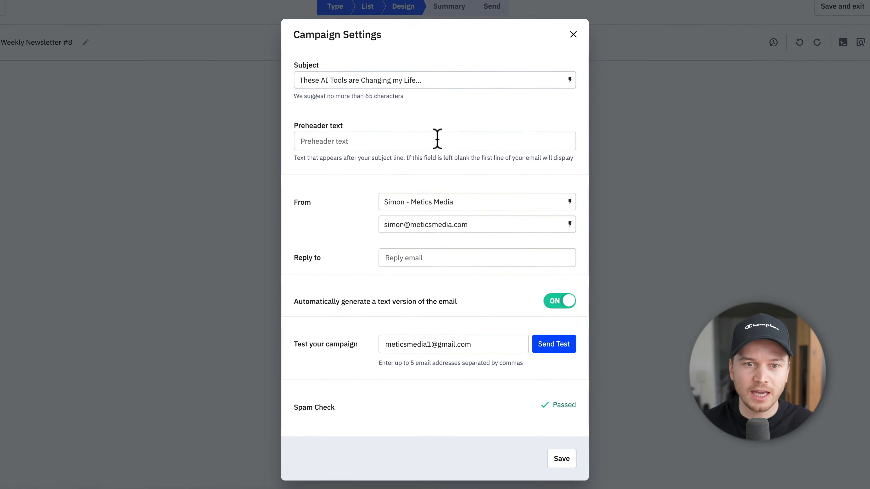
pyautogui.click(429, 139)
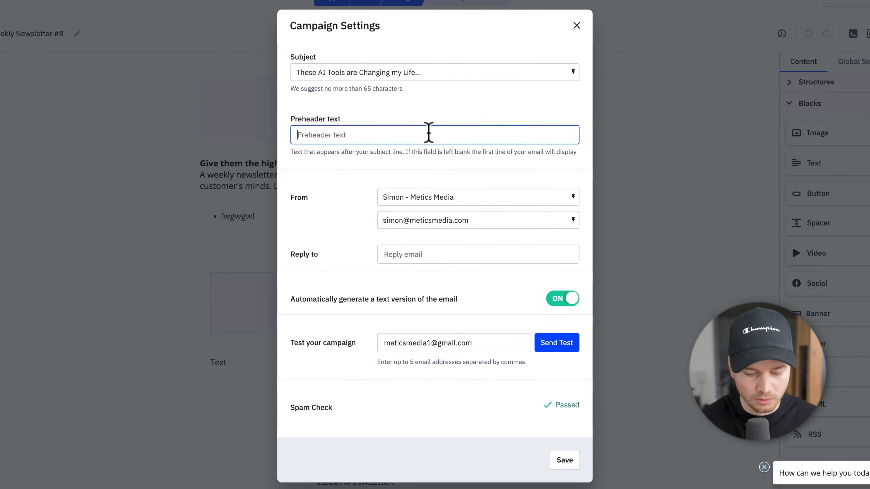
pyautogui.write('The first AI Tool that changed my life is...')
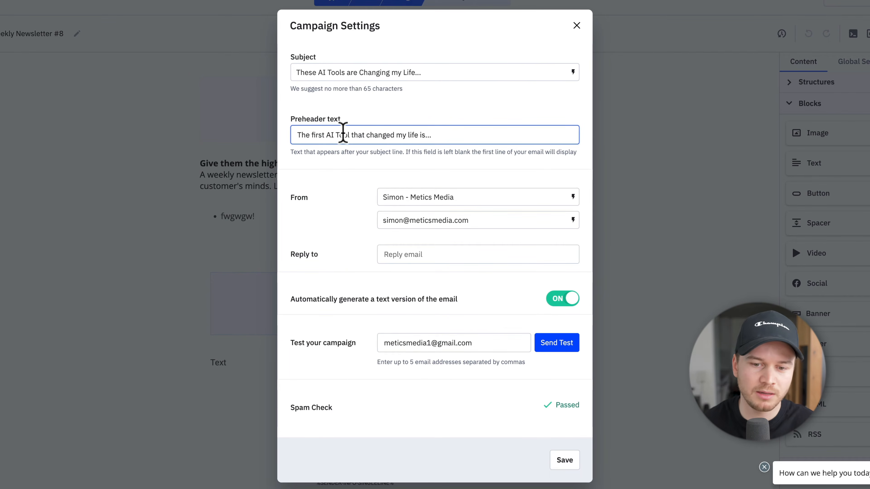
pyautogui.click(563, 461)
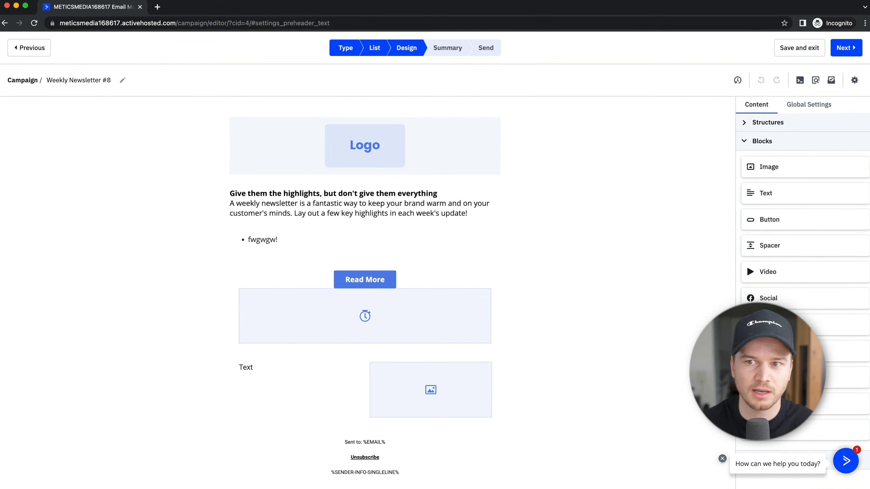
# Step: Open the campaign summary and review its preheader and details
pyautogui.click(841, 53)
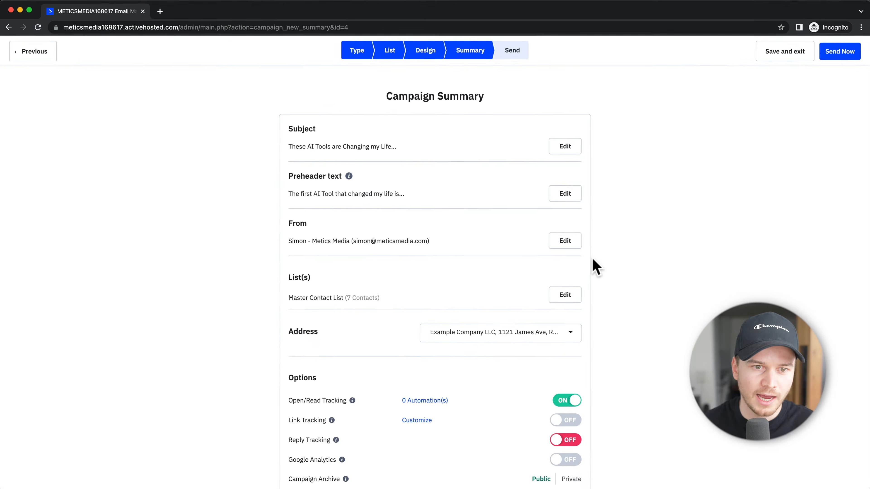
pyautogui.moveTo(248, 210); pyautogui.dragTo(402, 214)
pyautogui.click(413, 240)
pyautogui.scroll(-1, 452, 227)
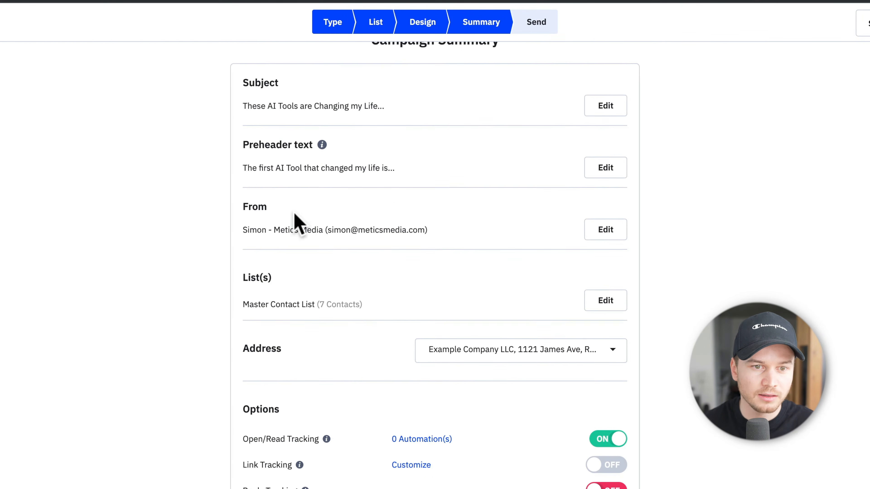
pyautogui.scroll(-2, 445, 223)
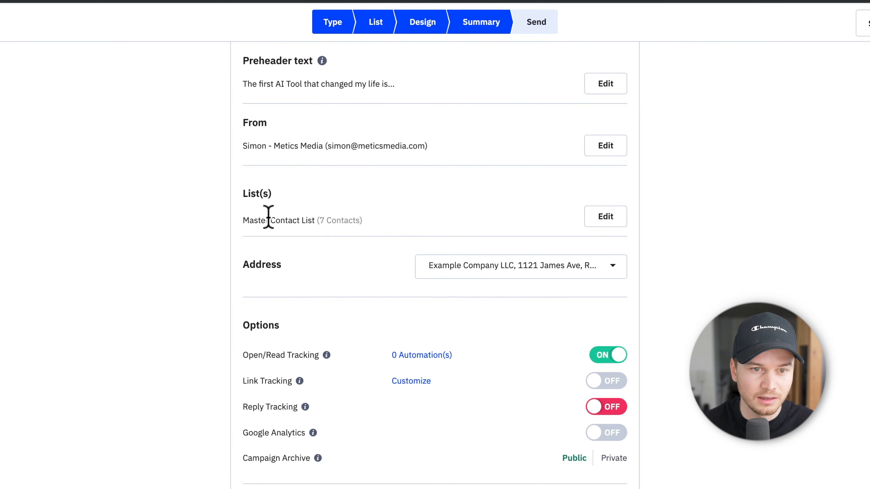
pyautogui.scroll(-2, 404, 219)
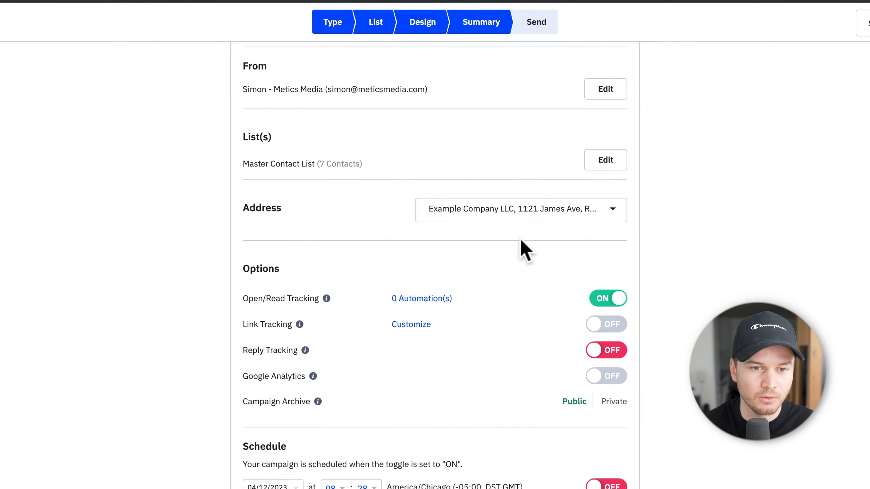
pyautogui.scroll(-3, 552, 236)
pyautogui.scroll(-2, 503, 236)
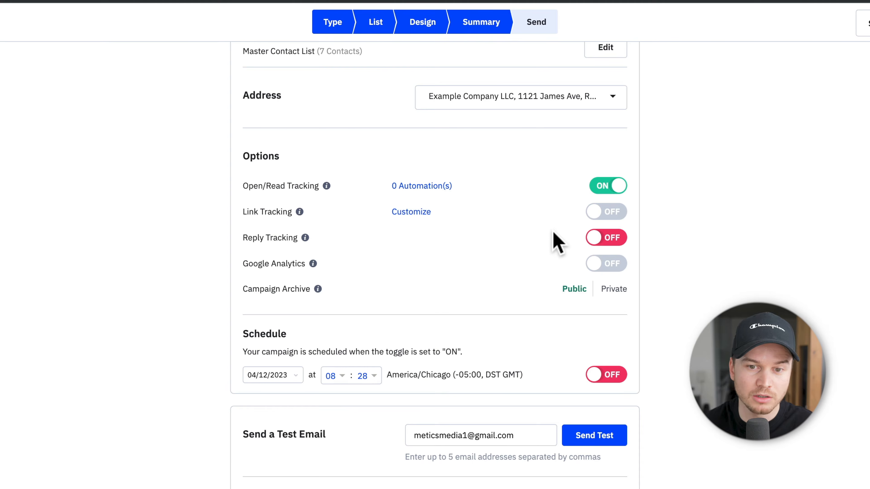
# Step: Change the schedule date from 04/12/2023 to tomorrow, 04/13/2023
pyautogui.scroll(-1, 541, 240)
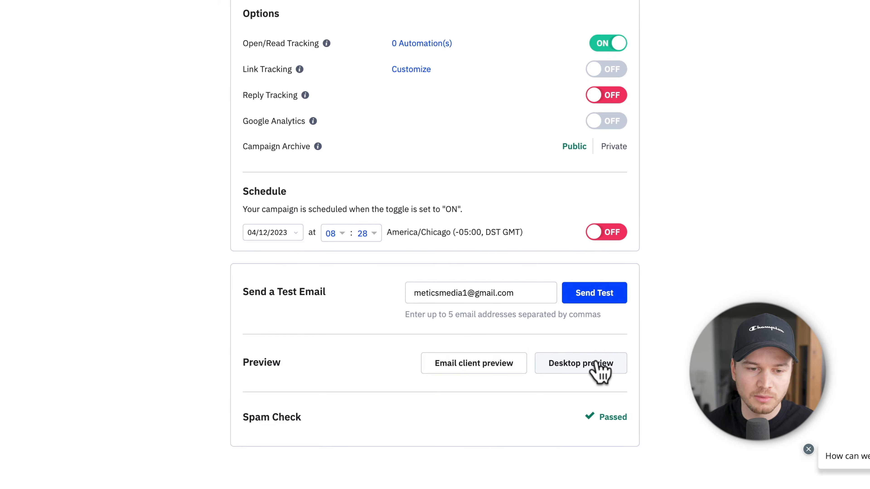
pyautogui.scroll(1, 606, 420)
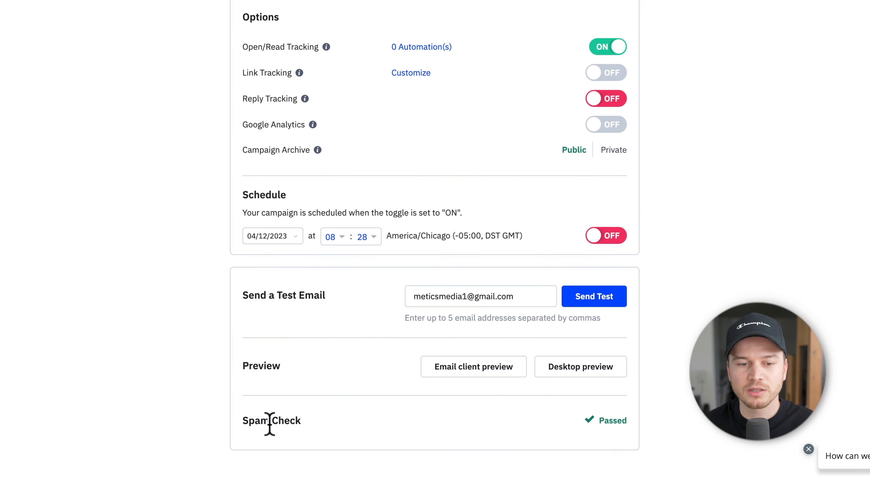
pyautogui.scroll(-1, 603, 426)
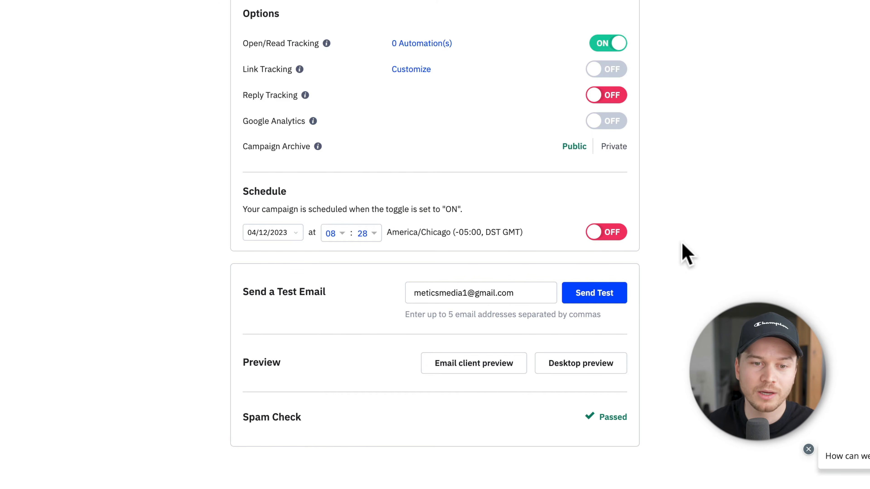
pyautogui.click(290, 234)
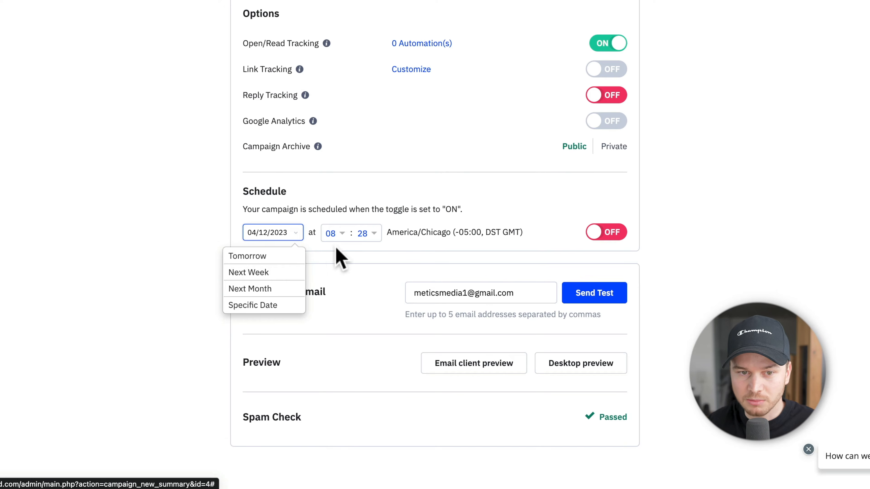
pyautogui.click(279, 258)
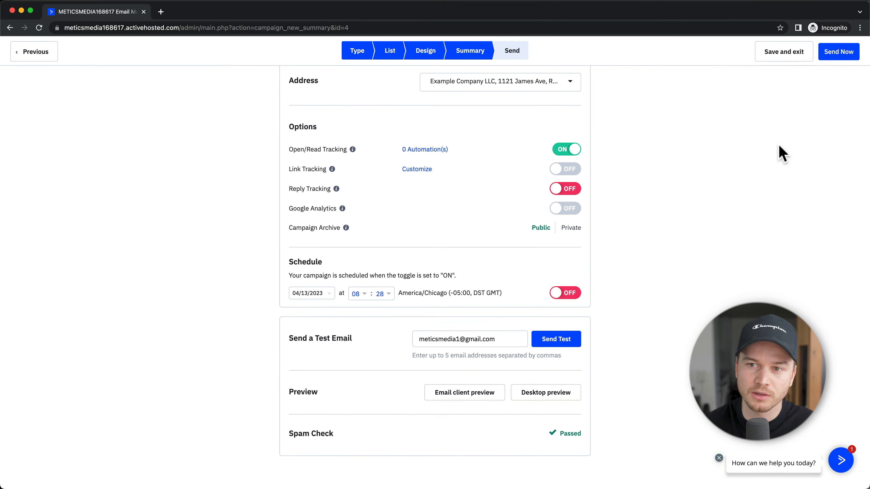
# Step: Send Weekly Newsletter #8 immediately, then open Reports from the sidebar
pyautogui.click(836, 52)
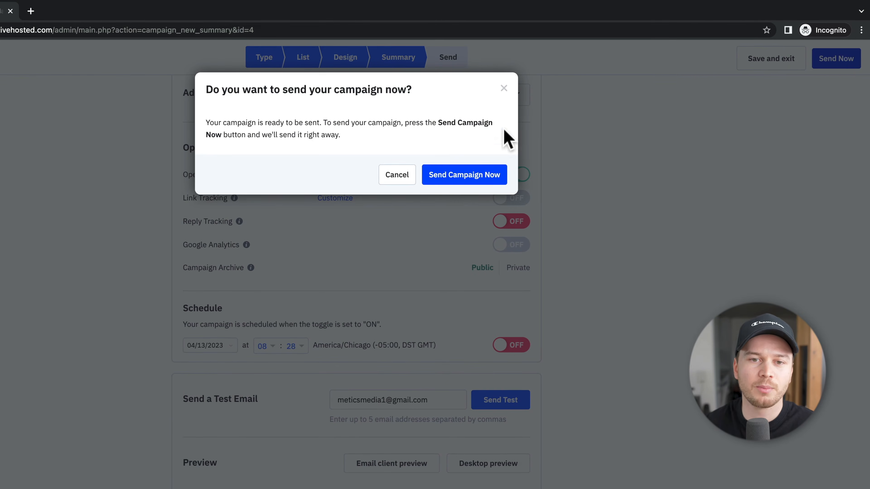
pyautogui.click(460, 178)
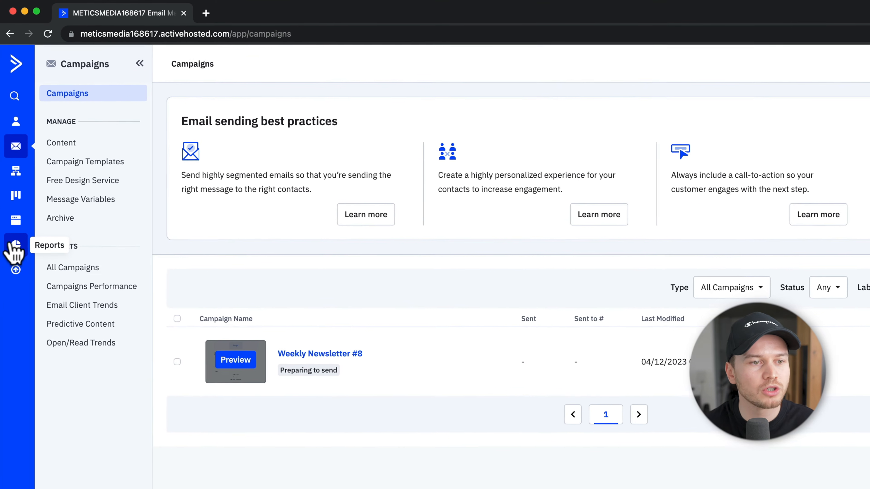
pyautogui.click(15, 249)
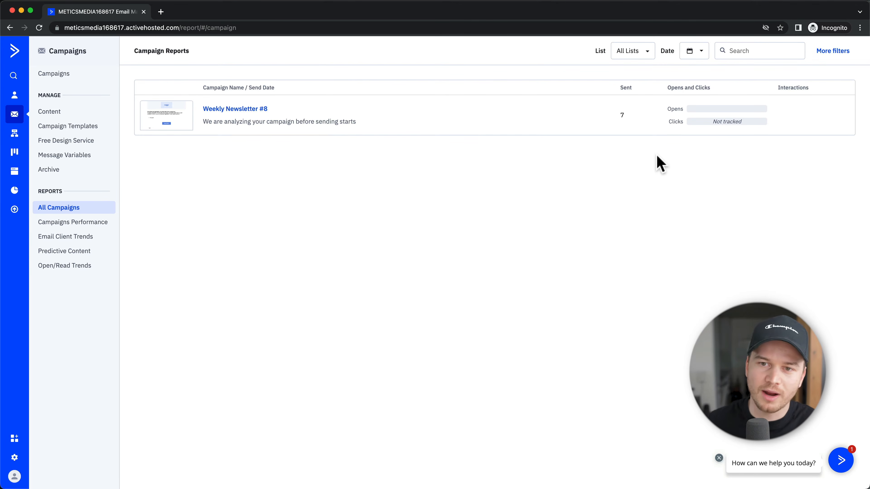
pyautogui.moveTo(707, 120)
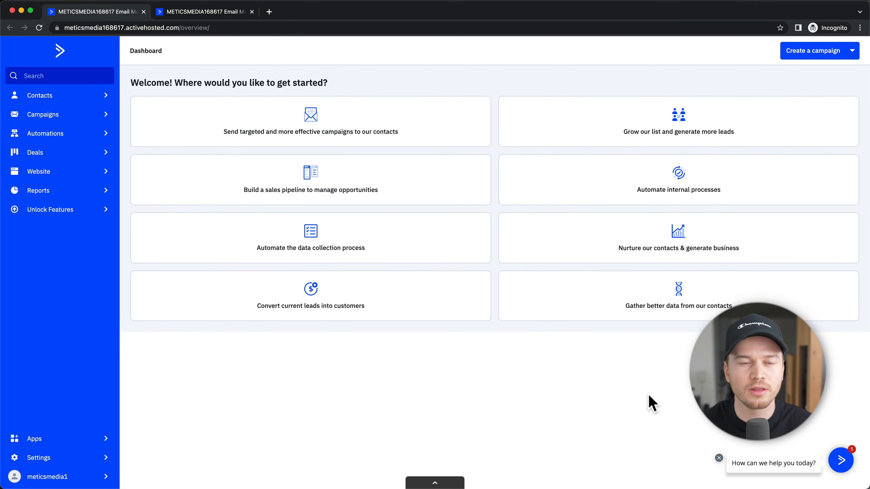
# Step: Switch to the tab showing the Consultation Call Set-up - Integration automation
pyautogui.click(216, 13)
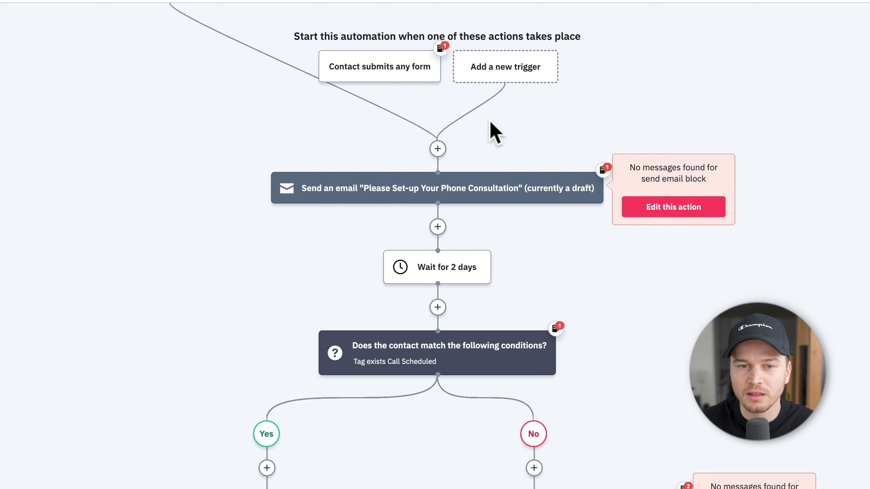
pyautogui.moveTo(341, 196)
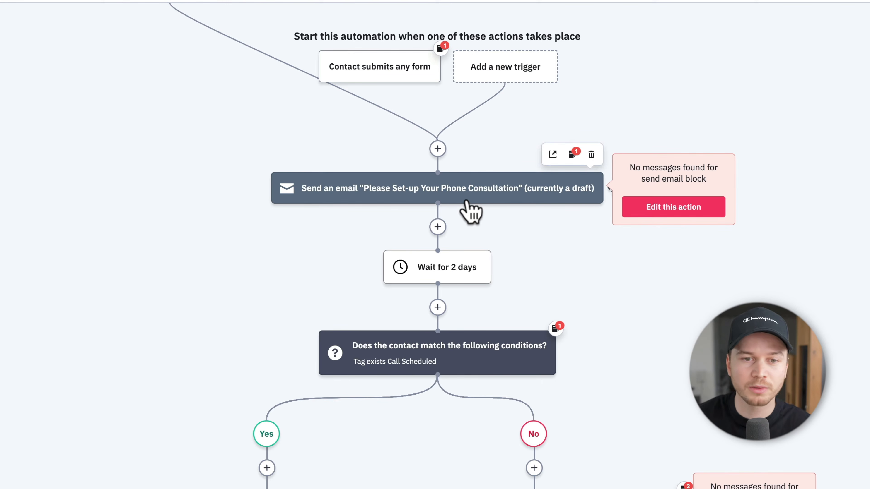
pyautogui.scroll(-3, 470, 211)
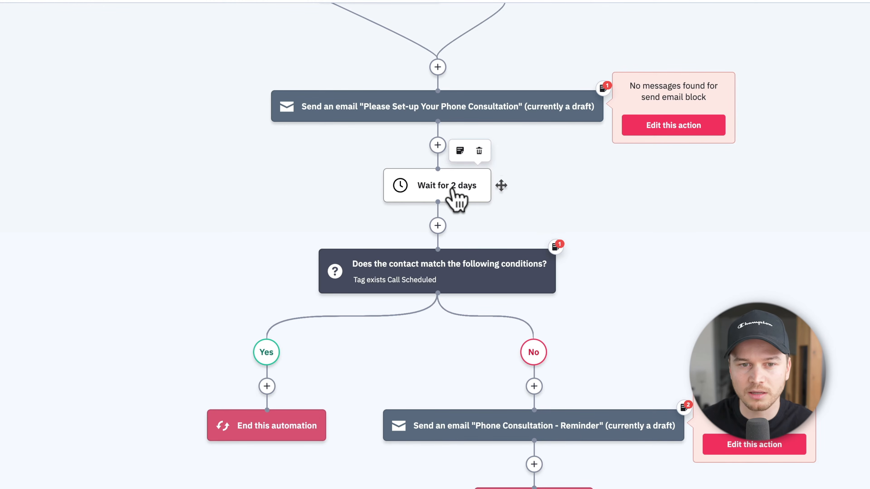
pyautogui.scroll(-2, 520, 202)
pyautogui.moveTo(459, 225)
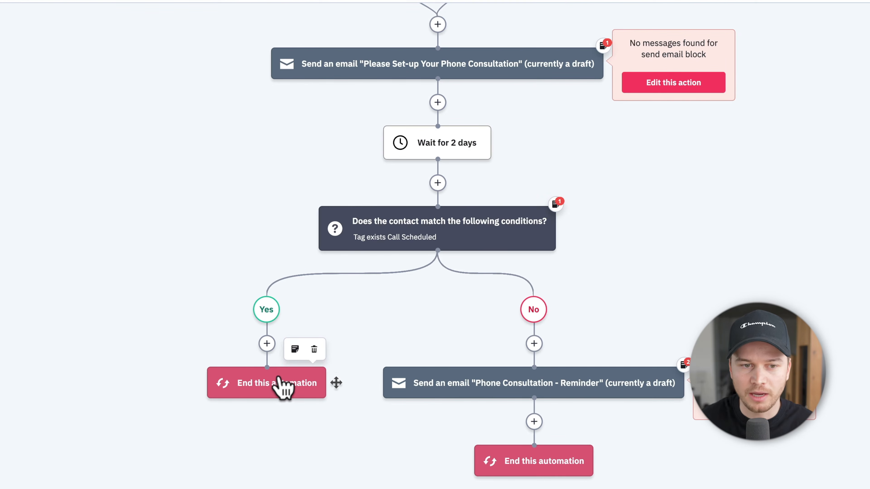
pyautogui.moveTo(371, 240)
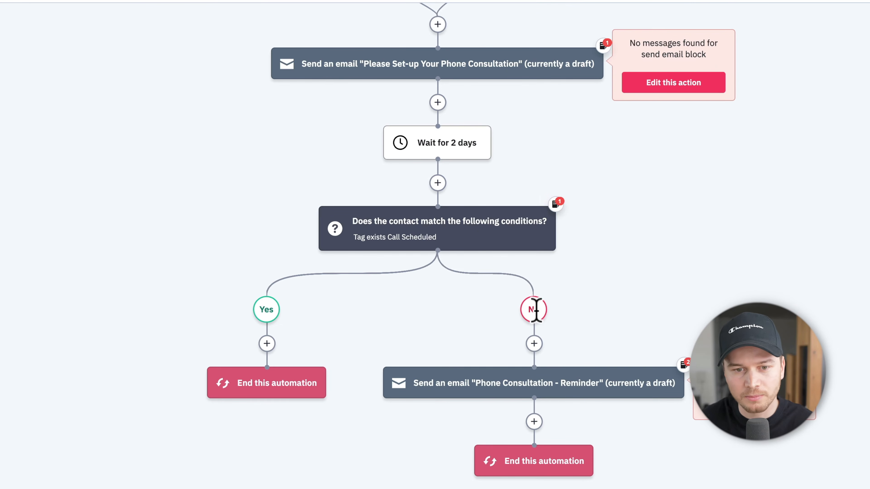
# Step: Look over the automation canvas, then close the automation editor tab
pyautogui.scroll(-2, 496, 356)
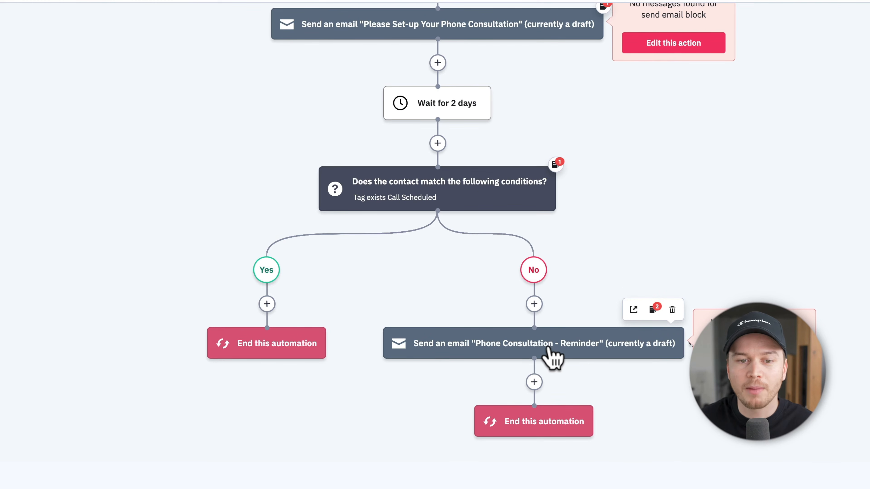
pyautogui.scroll(-1, 548, 348)
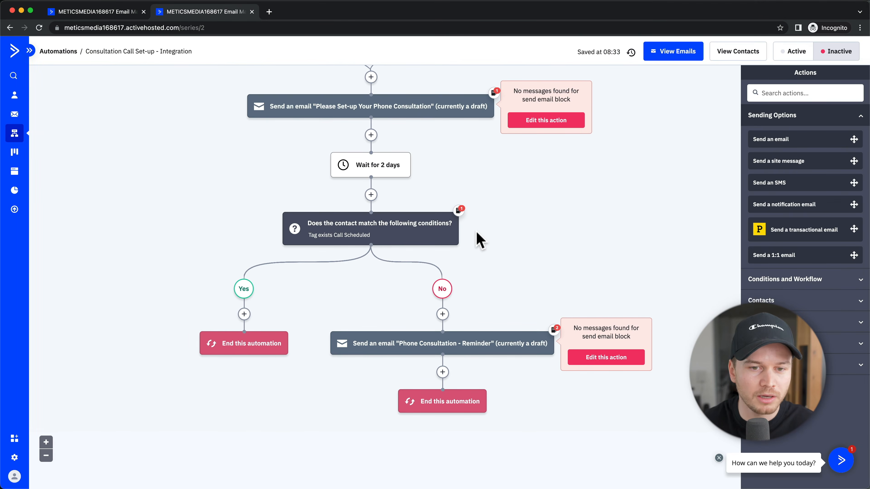
pyautogui.scroll(2, 487, 242)
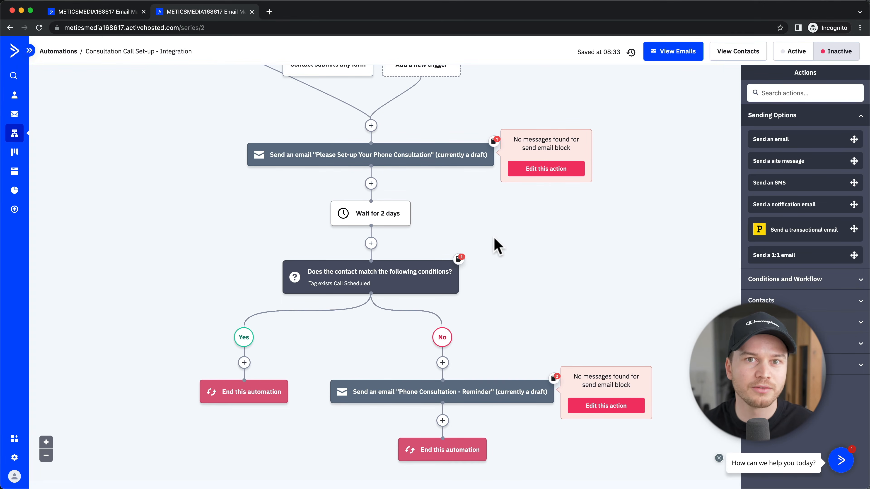
pyautogui.press('super+w')
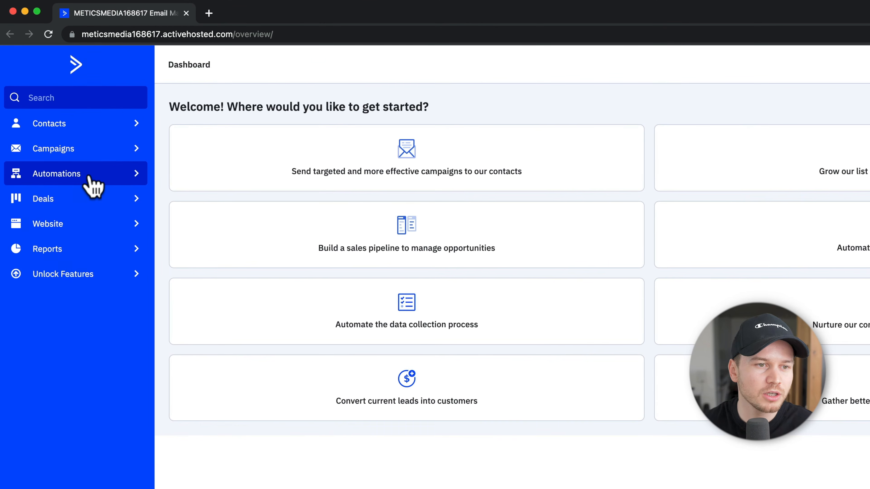
# Step: From the Automations list, create a new automation using Start from Scratch
pyautogui.click(90, 176)
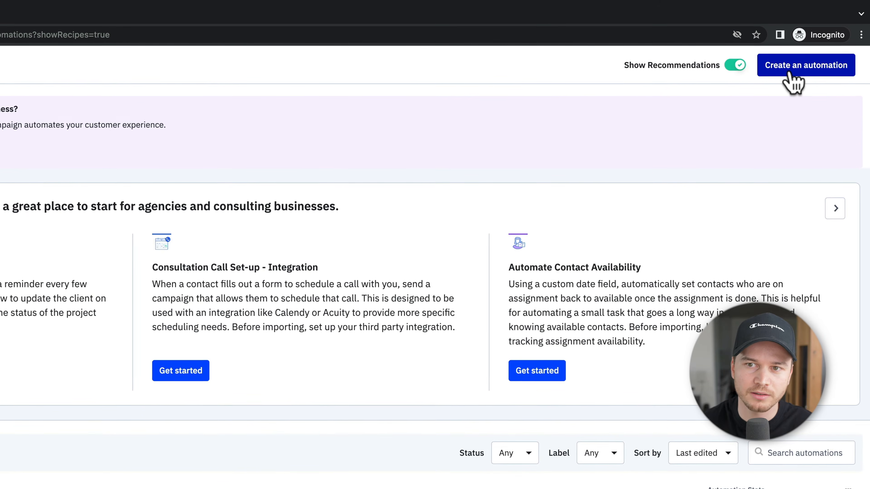
pyautogui.click(790, 73)
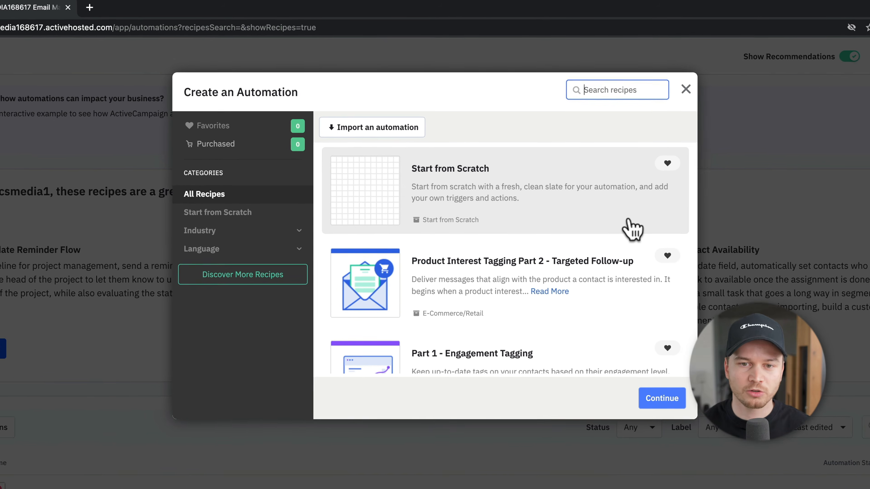
pyautogui.scroll(-1, 633, 237)
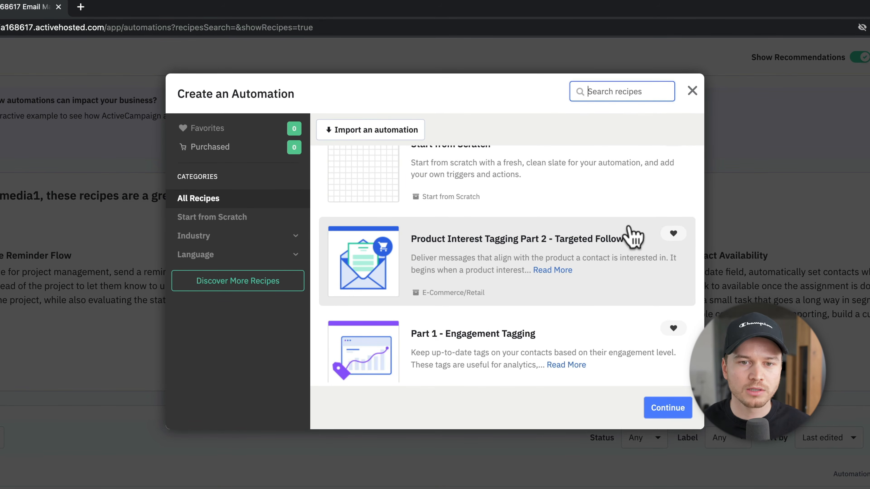
pyautogui.scroll(-5, 586, 291)
pyautogui.scroll(-5, 586, 292)
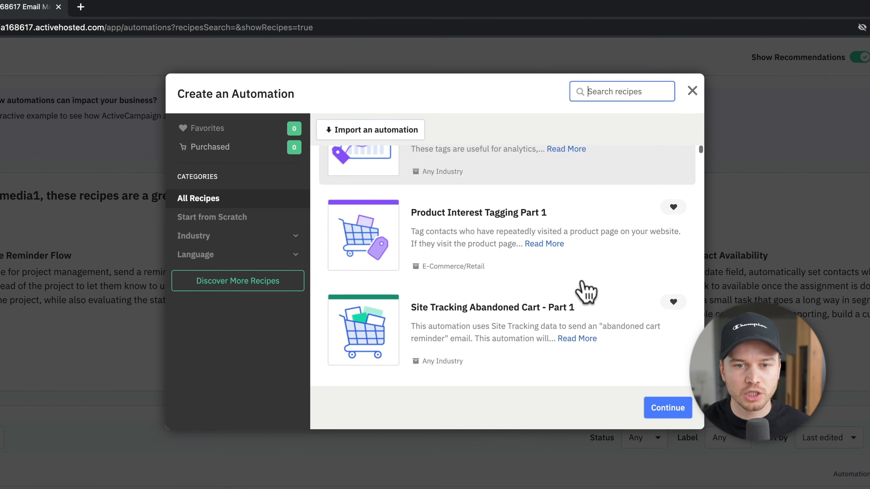
pyautogui.scroll(-2, 555, 210)
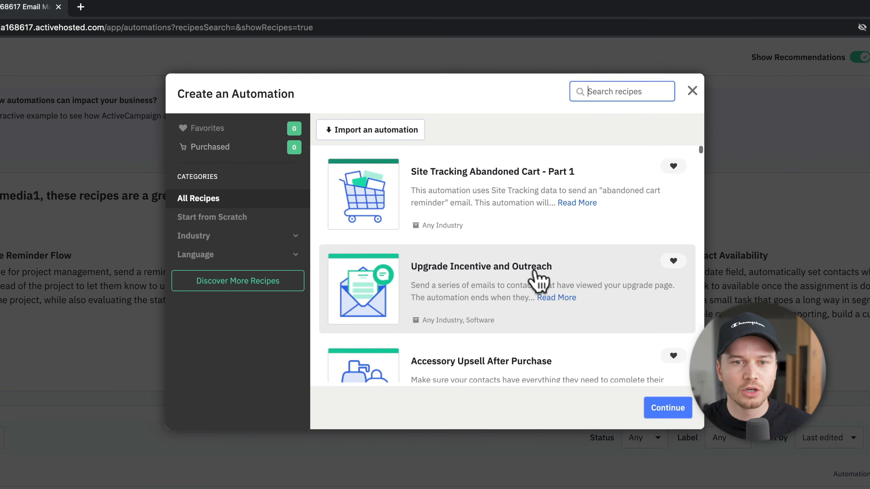
pyautogui.scroll(5, 537, 276)
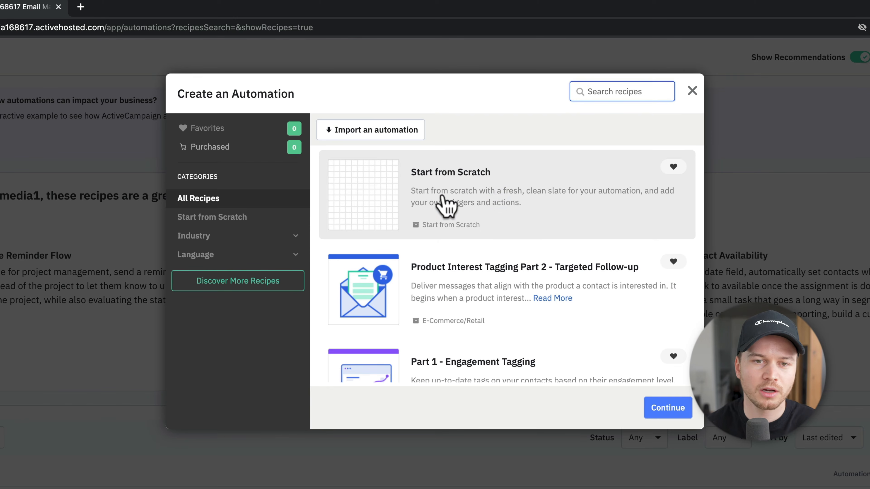
pyautogui.click(444, 203)
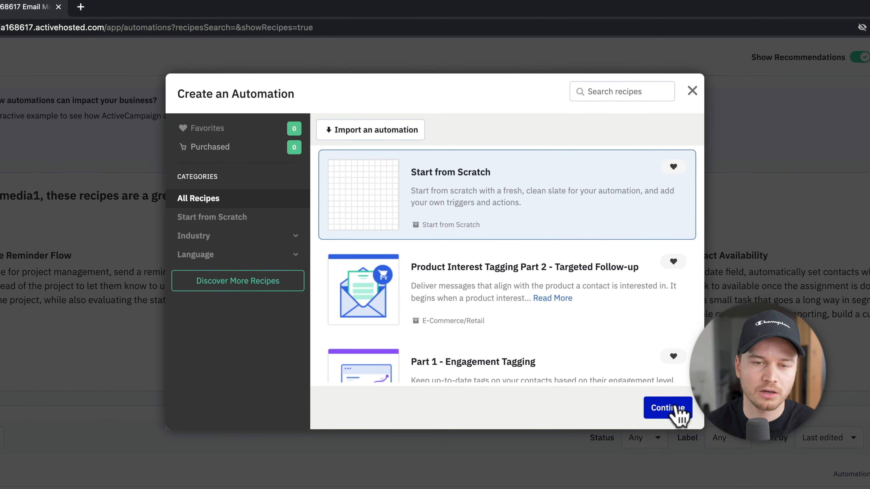
pyautogui.click(668, 410)
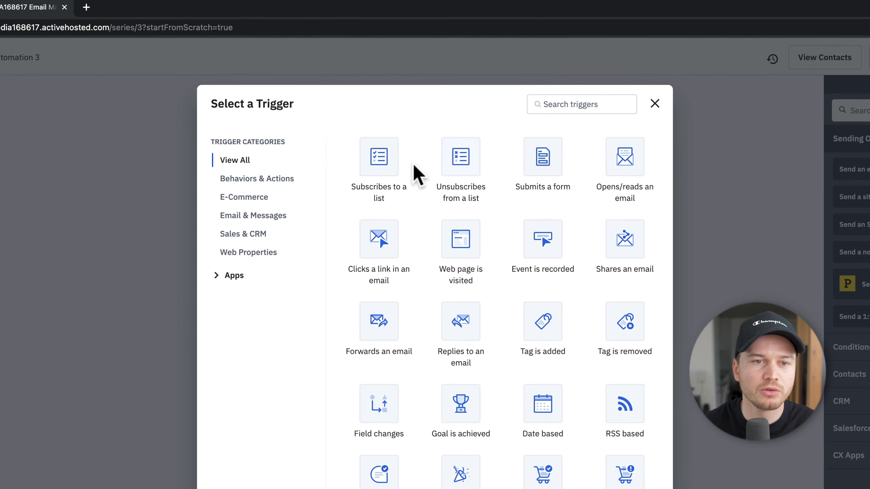
# Step: Add a 'Subscribes to a list' trigger for the Master Contact List, without segmenting
pyautogui.click(384, 170)
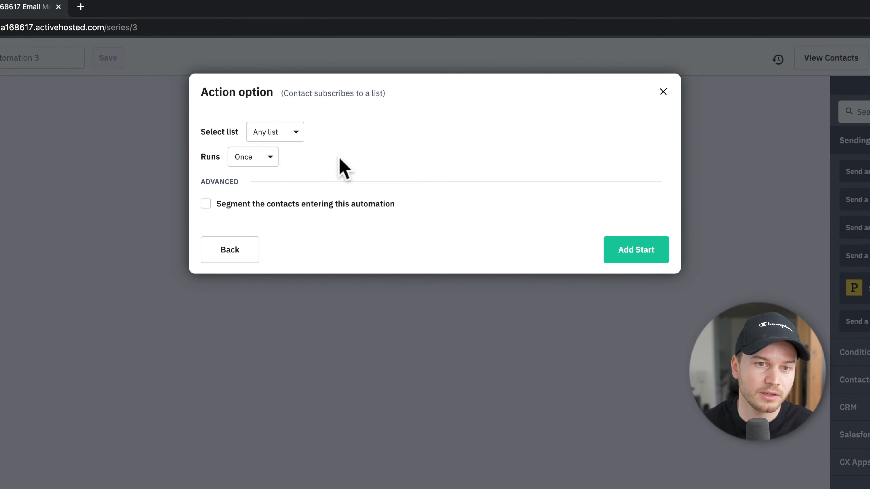
pyautogui.click(287, 137)
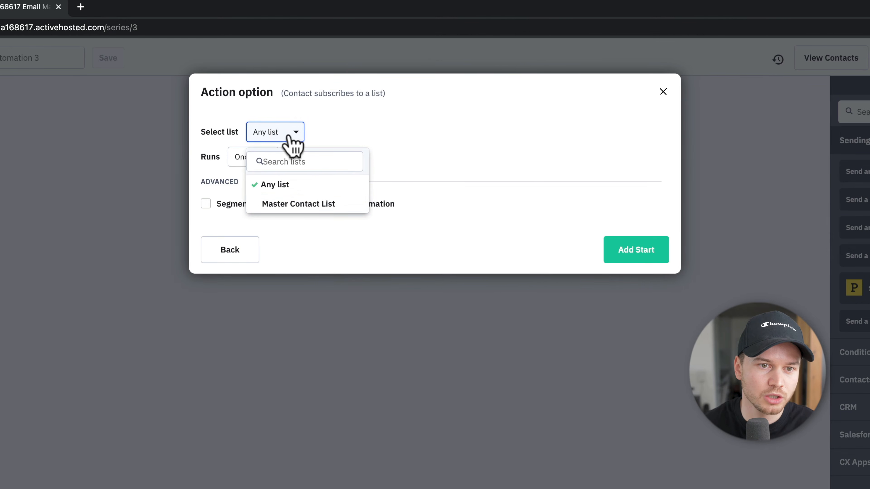
pyautogui.click(308, 206)
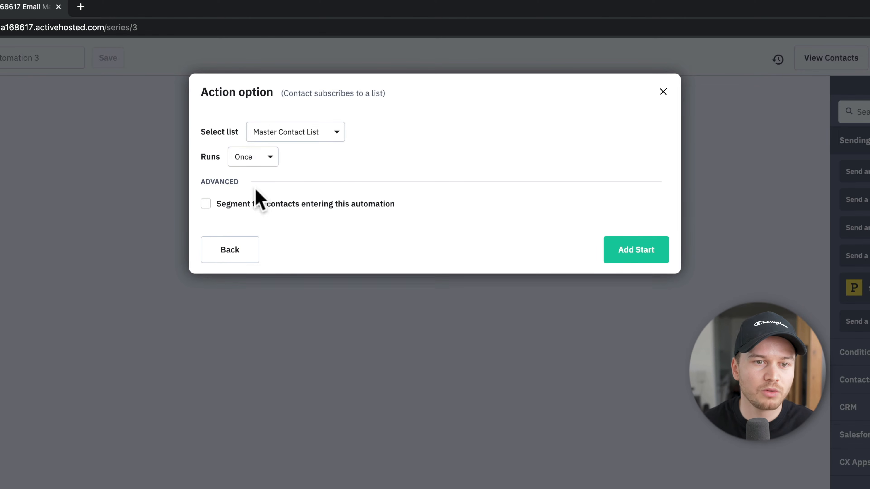
pyautogui.click(205, 204)
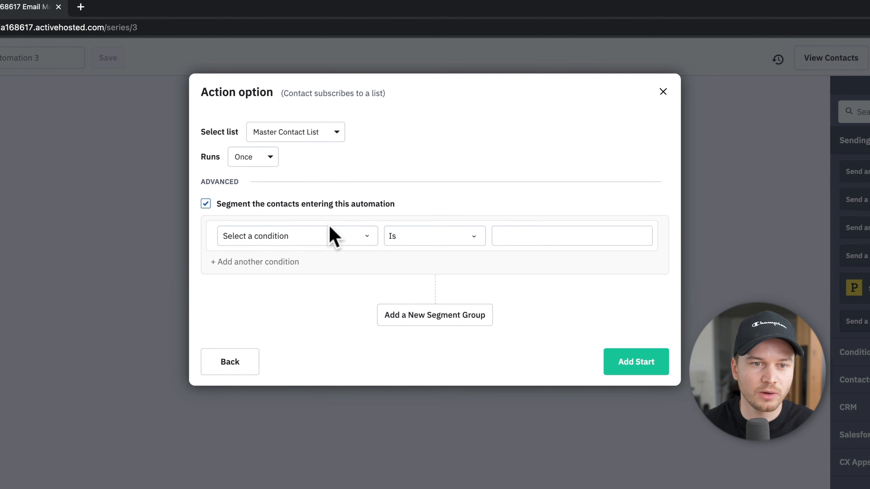
pyautogui.click(206, 204)
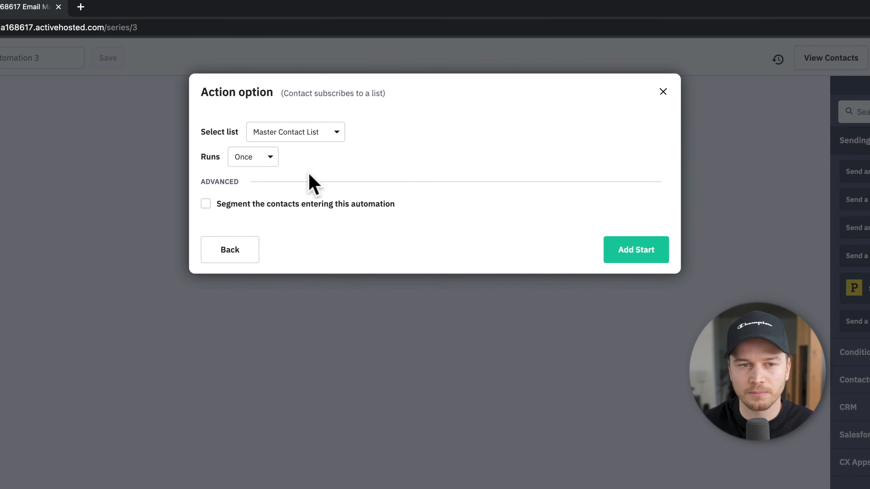
pyautogui.click(632, 260)
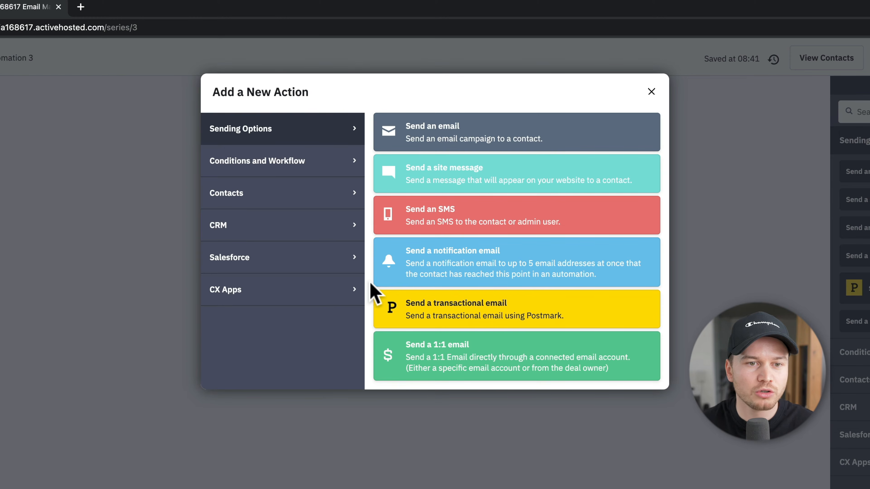
# Step: Add a contact step that applies the 'email marketing' tag
pyautogui.click(274, 201)
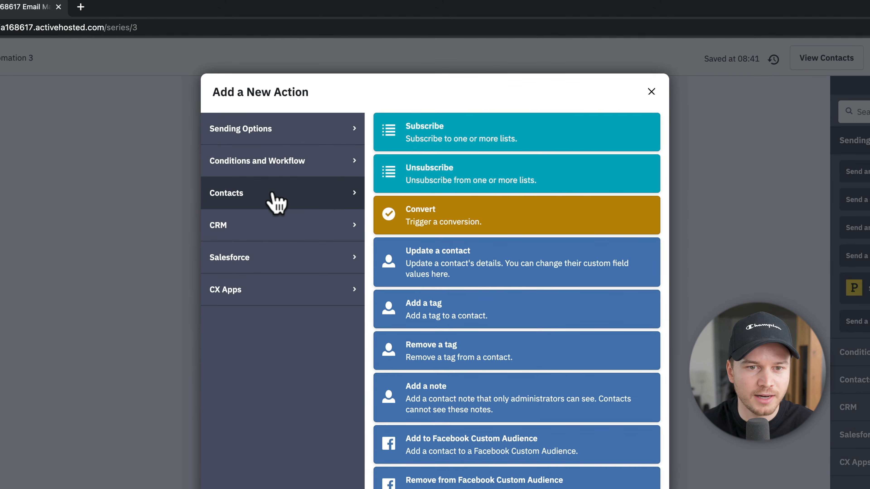
pyautogui.click(456, 317)
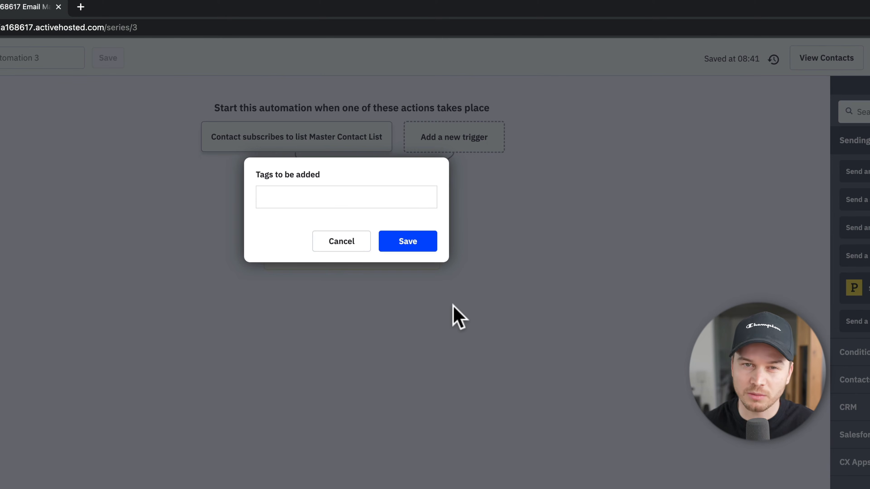
pyautogui.click(341, 198)
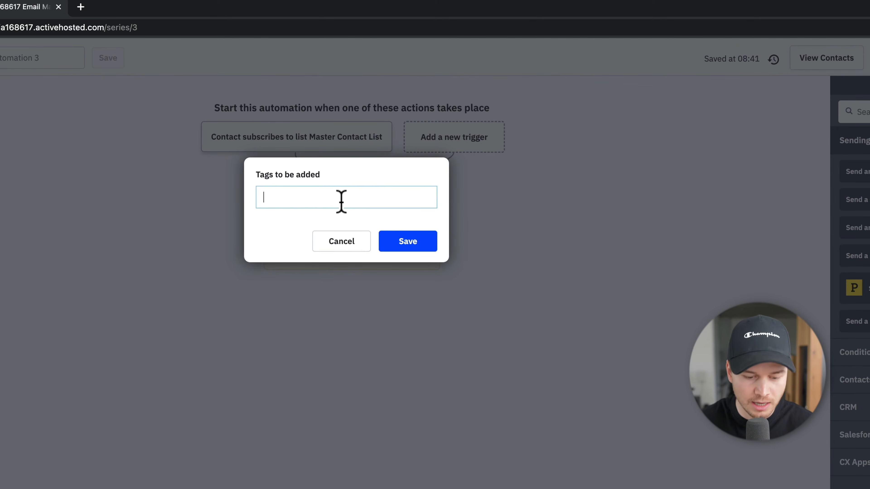
pyautogui.write('Em')
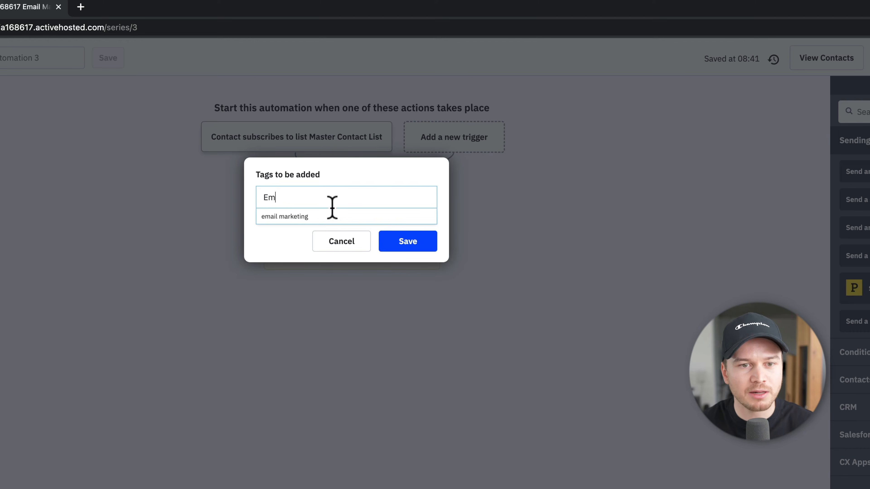
pyautogui.click(320, 224)
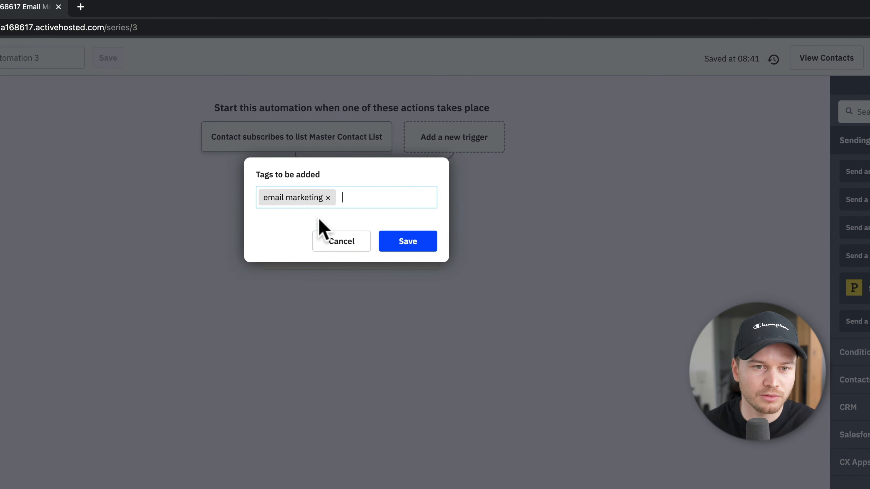
pyautogui.click(400, 245)
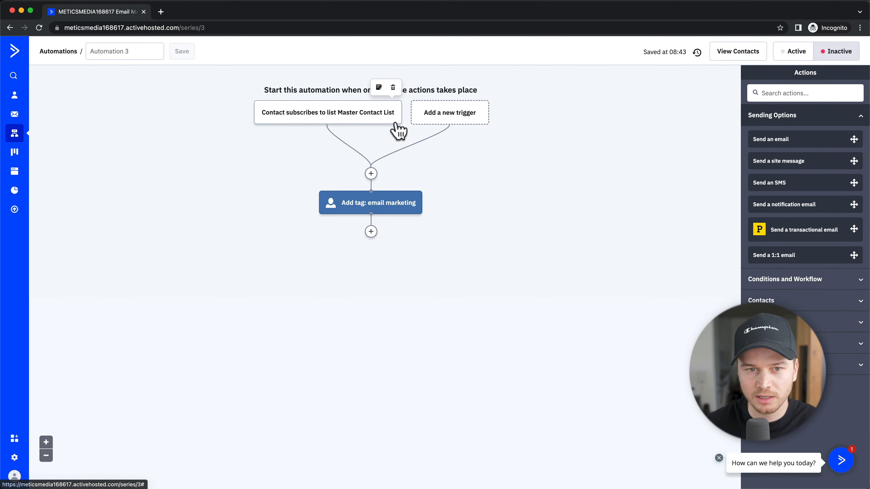
# Step: Insert a new action below the tag step and choose Sending Options
pyautogui.moveTo(391, 208)
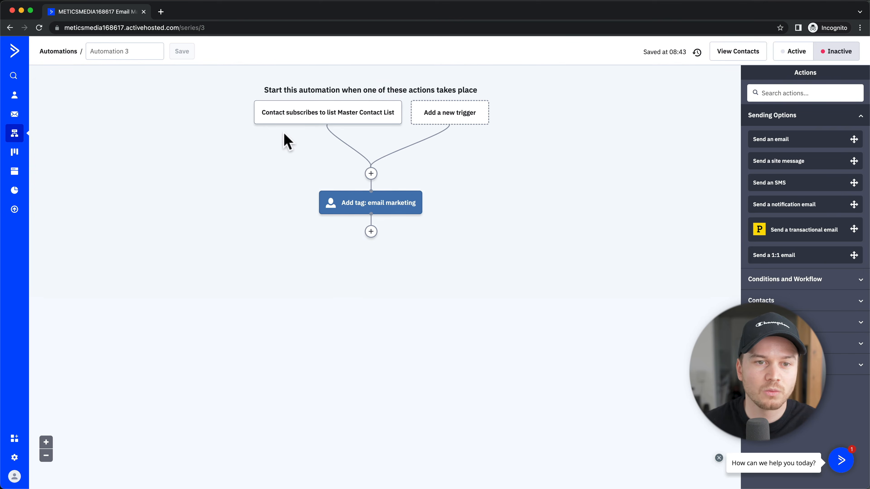
pyautogui.moveTo(334, 119)
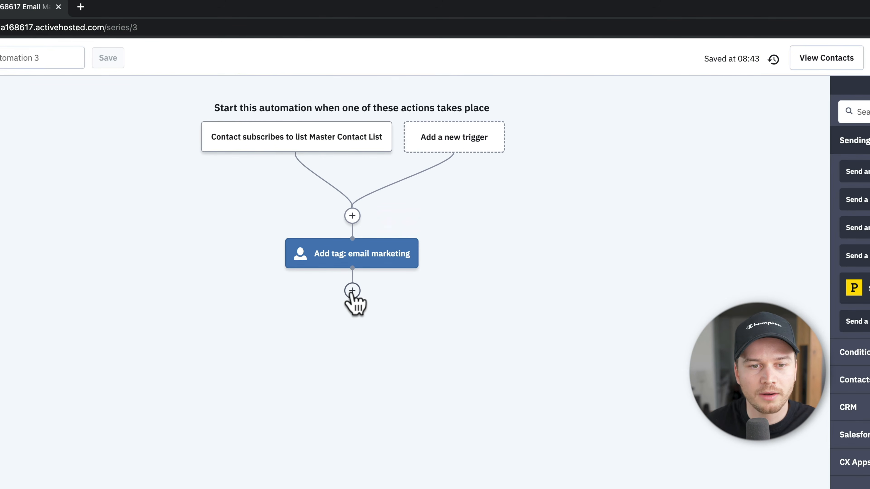
pyautogui.click(352, 291)
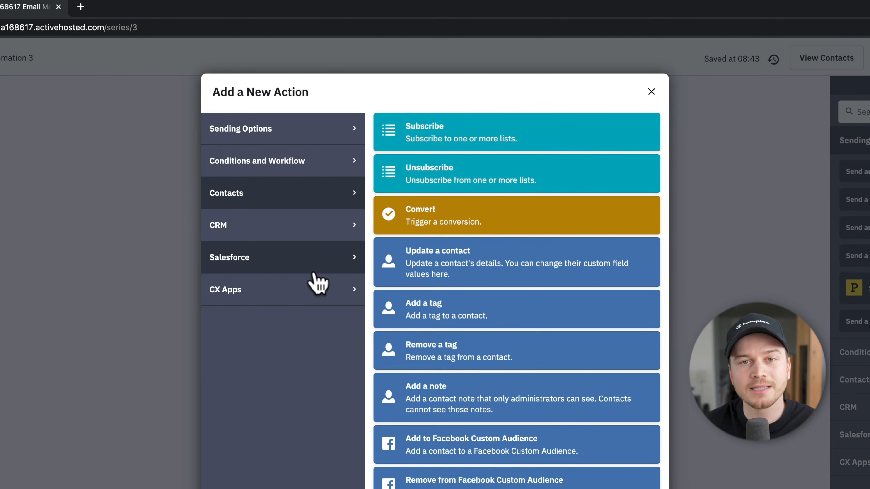
pyautogui.click(267, 135)
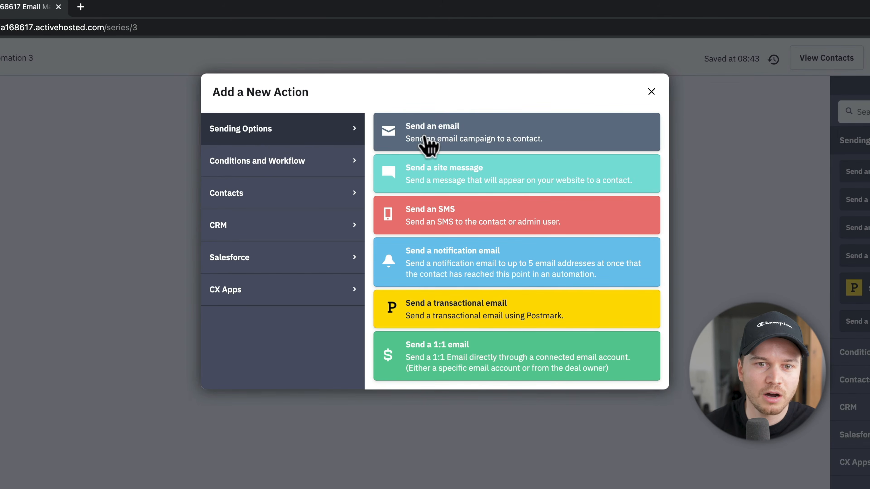
# Step: Add a Send an email step named Welcome Email as a Text Only email, starting from scratch
pyautogui.click(426, 141)
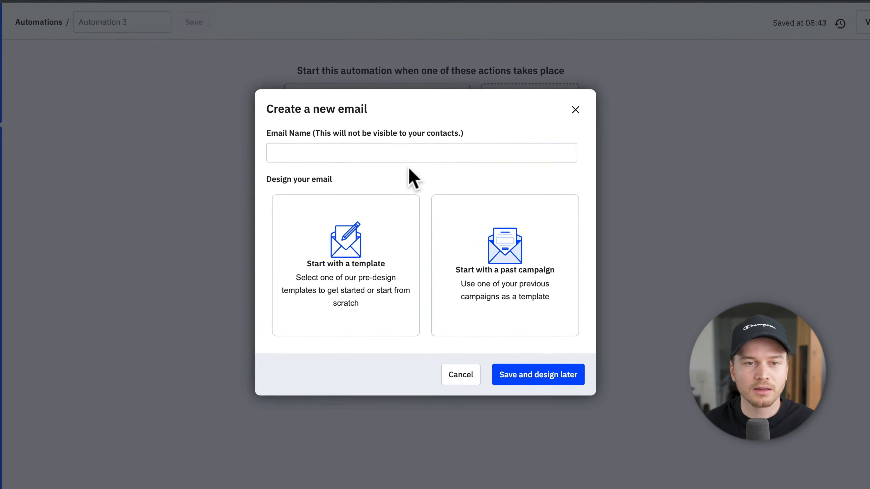
pyautogui.click(379, 153)
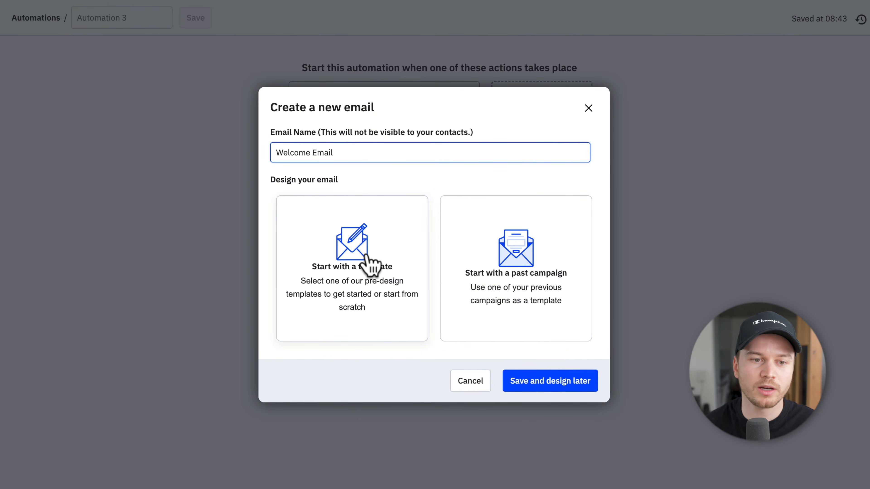
pyautogui.click(355, 240)
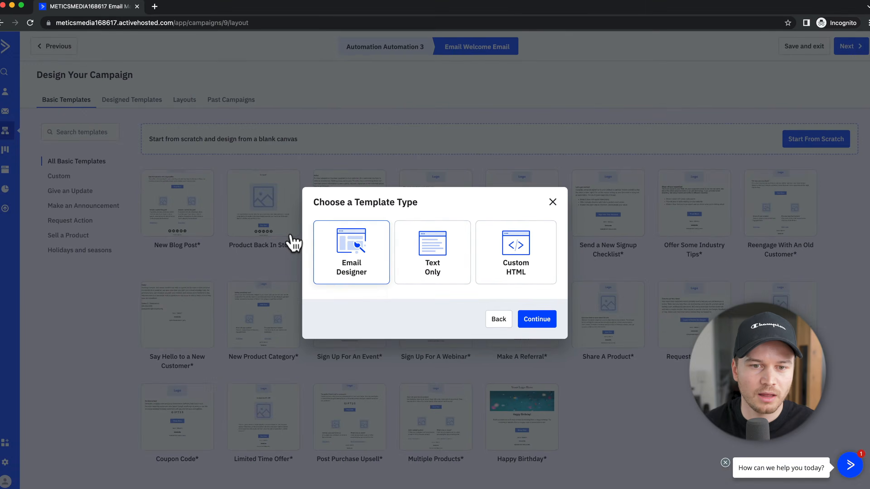
pyautogui.click(436, 261)
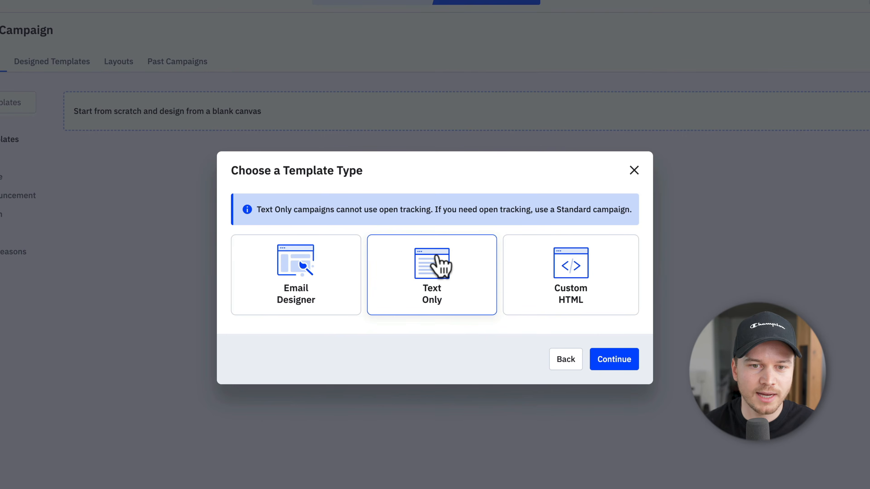
pyautogui.click(614, 360)
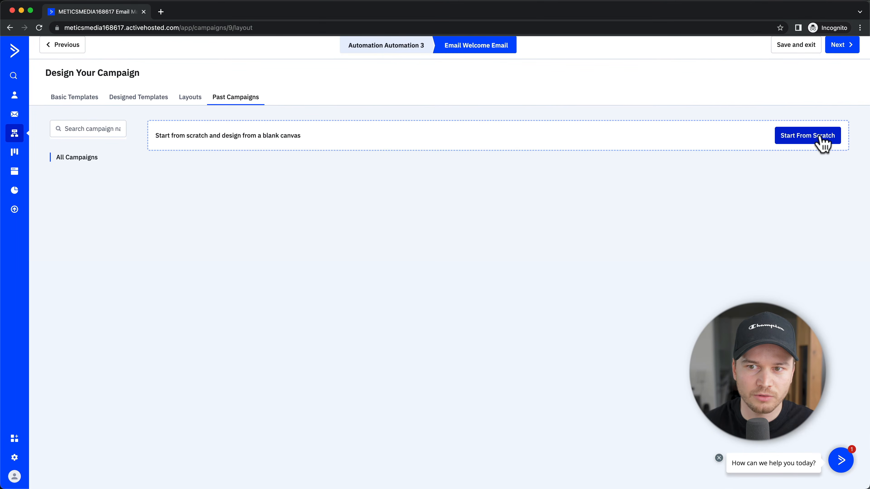
pyautogui.click(821, 140)
# Step: Set the email subject to 'Welcome - Here's what you requested' and continue to the editor
pyautogui.moveTo(427, 221); pyautogui.dragTo(333, 221)
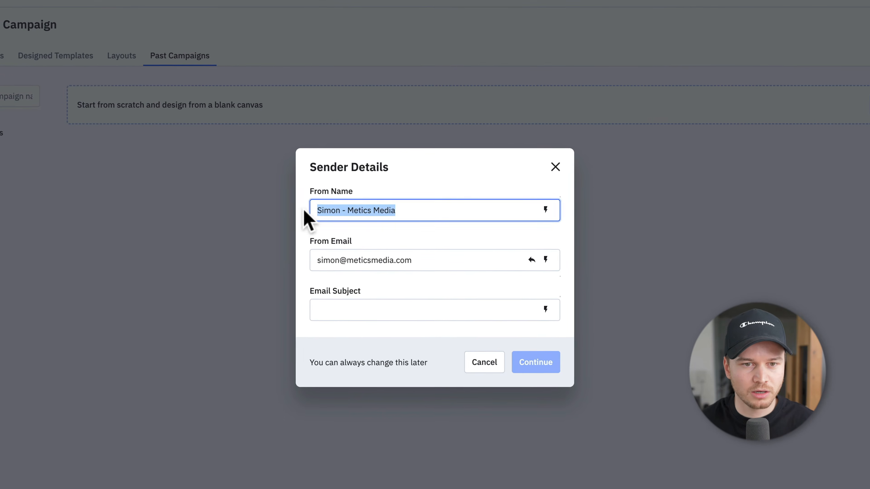
pyautogui.click(395, 209)
pyautogui.click(342, 311)
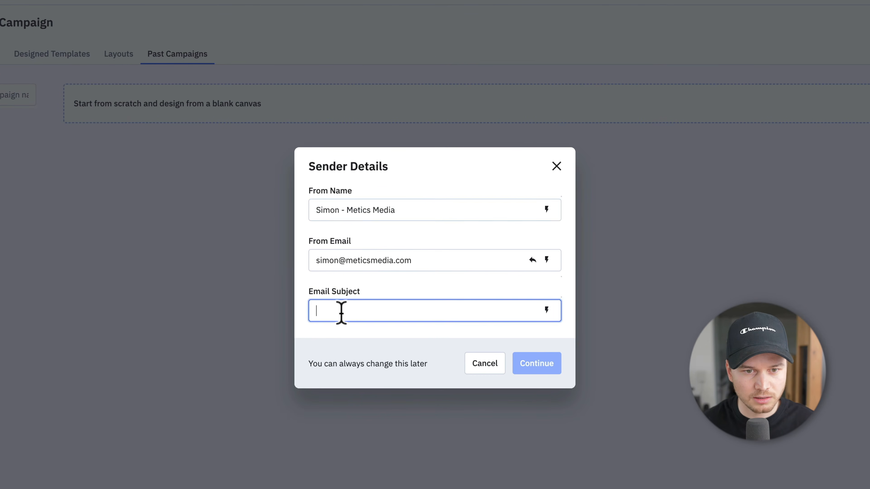
pyautogui.write('Wel')
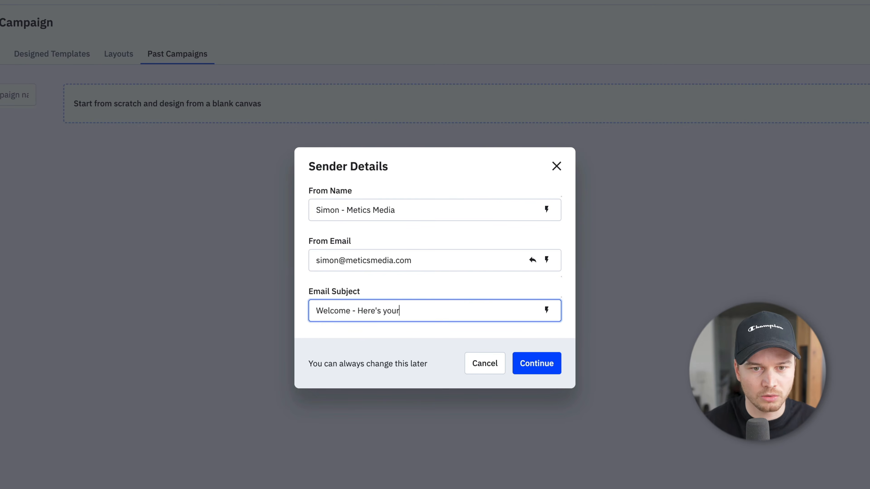
pyautogui.write("come - Here's what you requested")
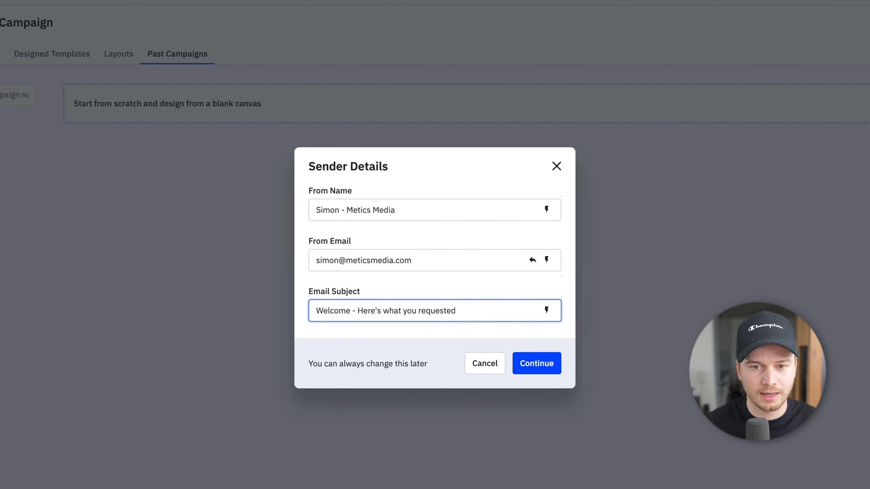
pyautogui.click(548, 364)
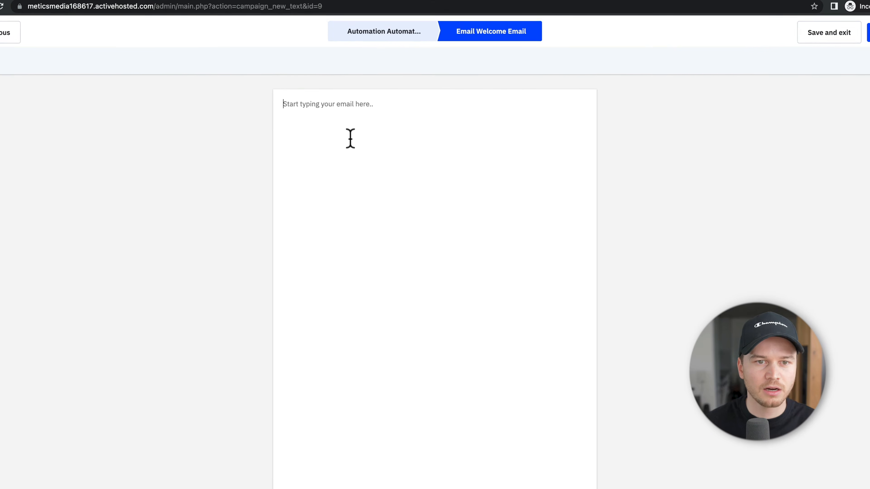
# Step: Write the body 'hello' and 'grgwrg', review the Campaign Summary, and finish the email
pyautogui.write('hello')
pyautogui.press('Return')
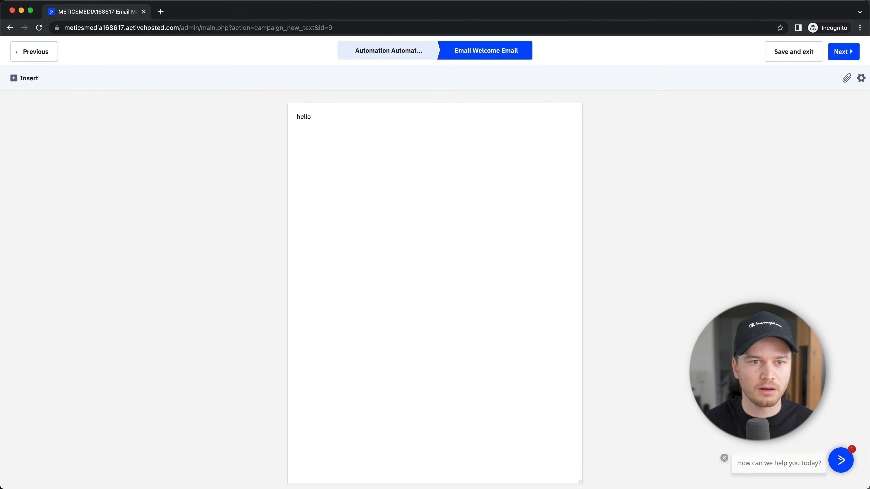
pyautogui.write('grgwrg')
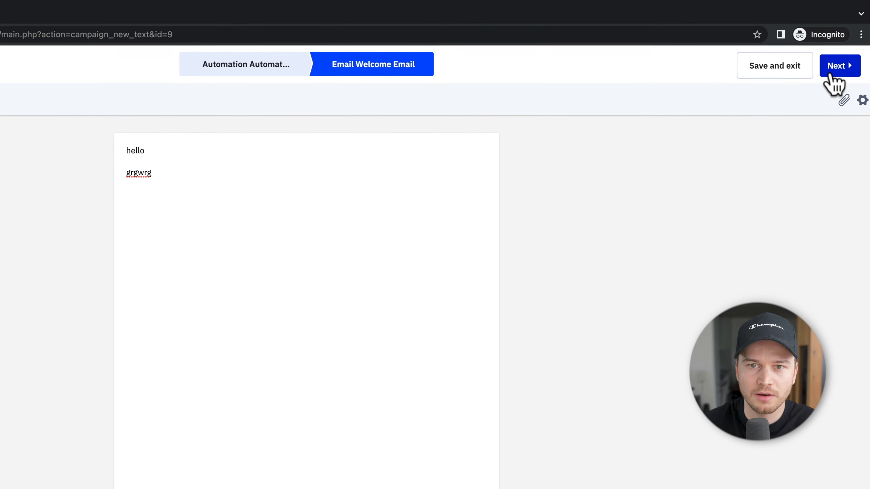
pyautogui.click(833, 75)
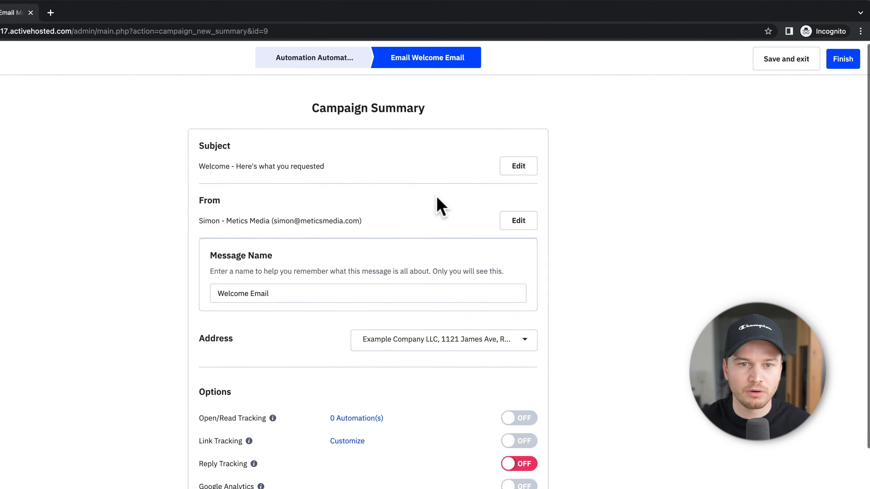
pyautogui.scroll(-4, 437, 199)
pyautogui.scroll(4, 439, 205)
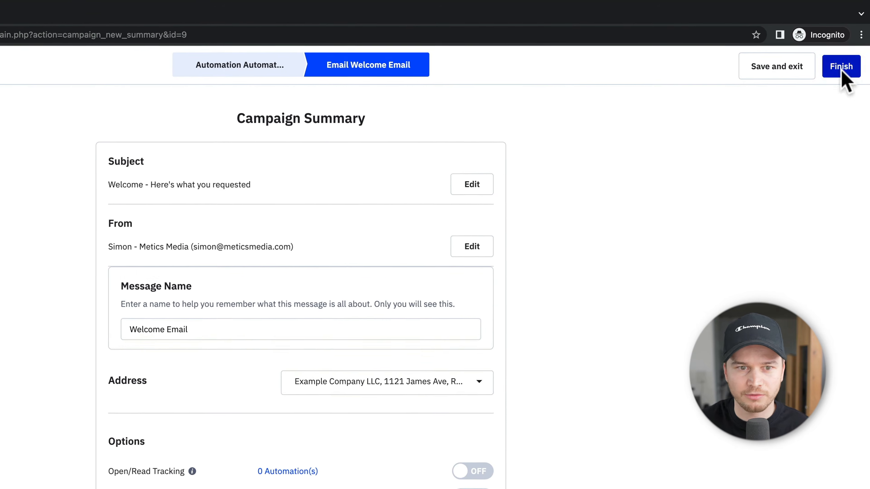
pyautogui.click(845, 60)
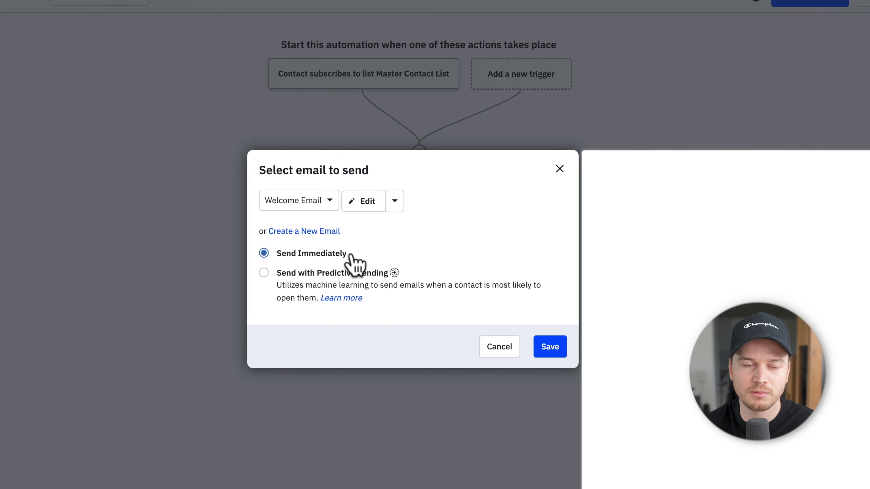
# Step: Save Welcome Email, sent immediately, as the email this step sends
pyautogui.click(547, 347)
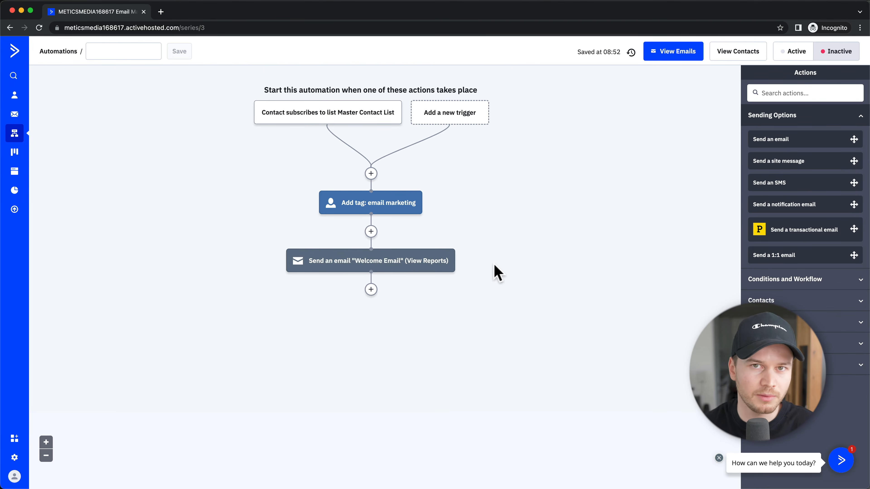
pyautogui.moveTo(388, 266)
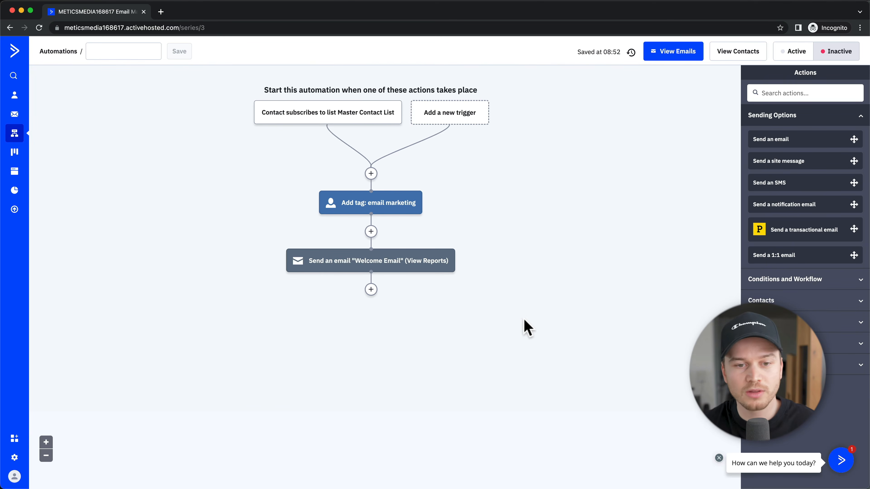
# Step: Add a wait step after the email that waits until the contact Has opened an email
pyautogui.click(371, 289)
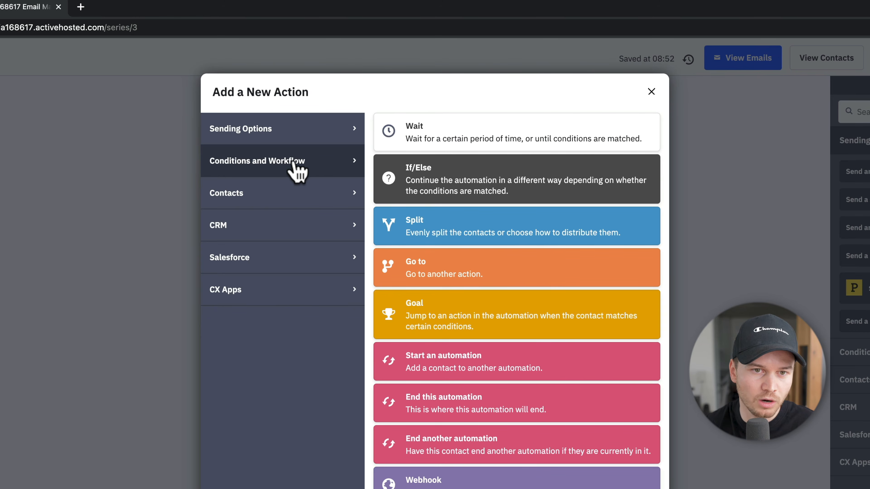
pyautogui.click(460, 145)
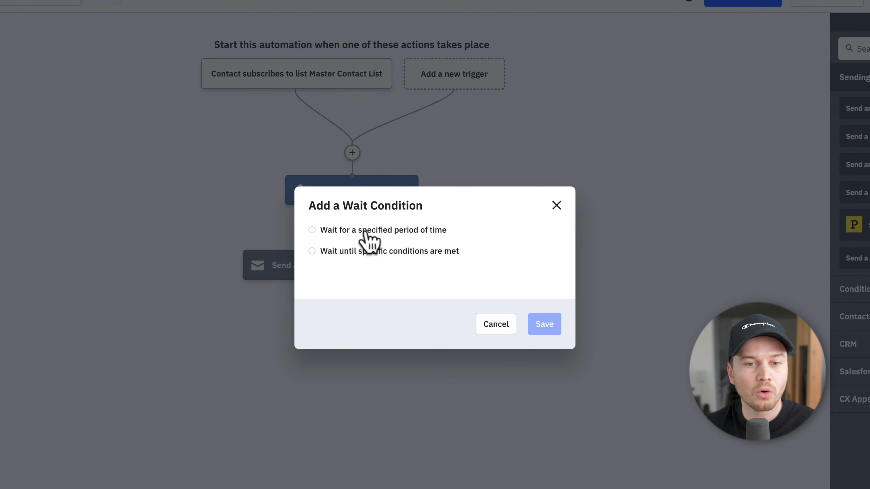
pyautogui.click(312, 252)
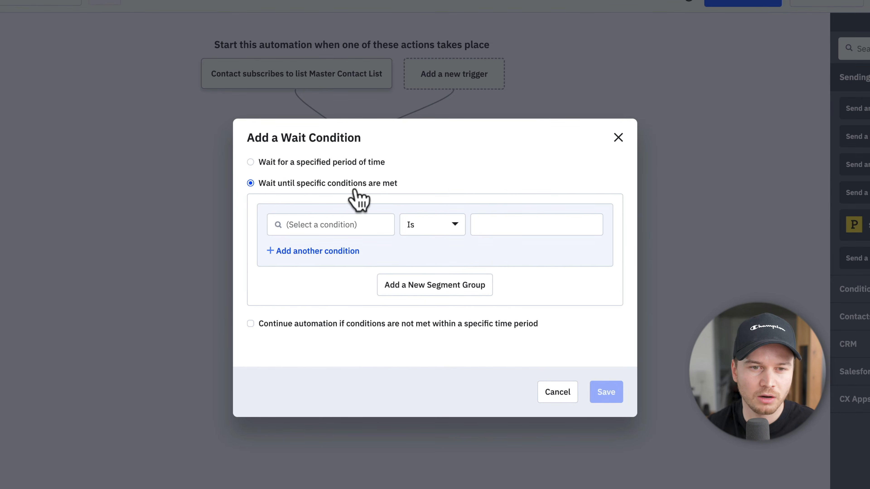
pyautogui.click(321, 232)
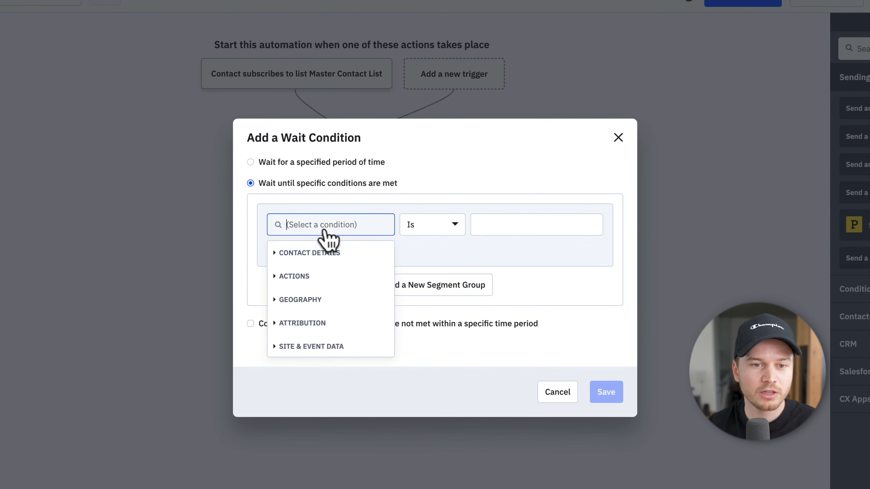
pyautogui.click(291, 277)
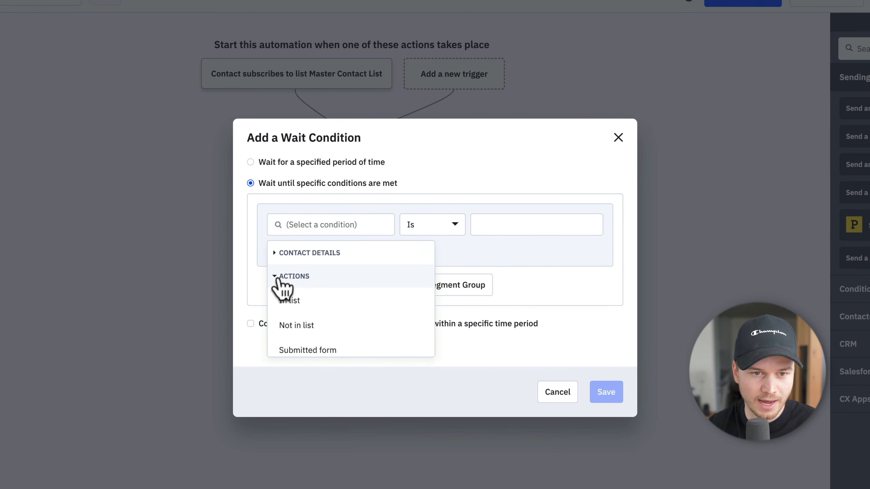
pyautogui.scroll(-3, 343, 295)
pyautogui.click(313, 296)
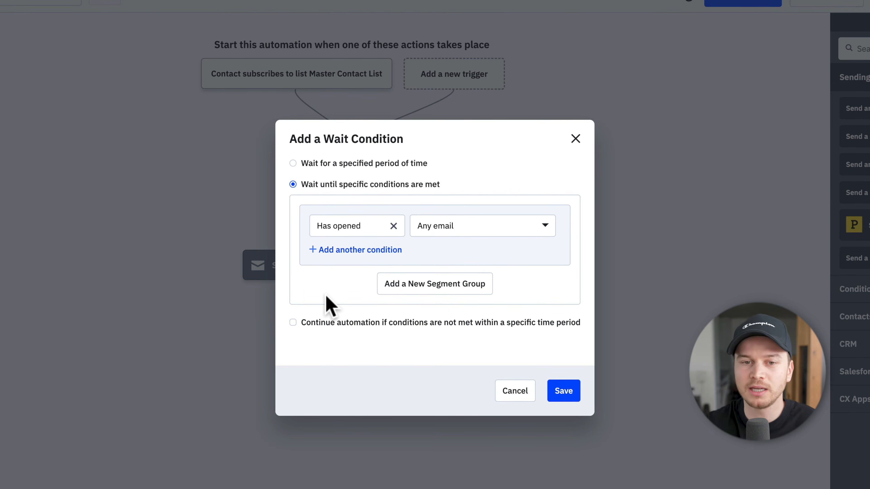
# Step: Keep Any email as the condition, allow continuing after 2 days, and save
pyautogui.click(458, 227)
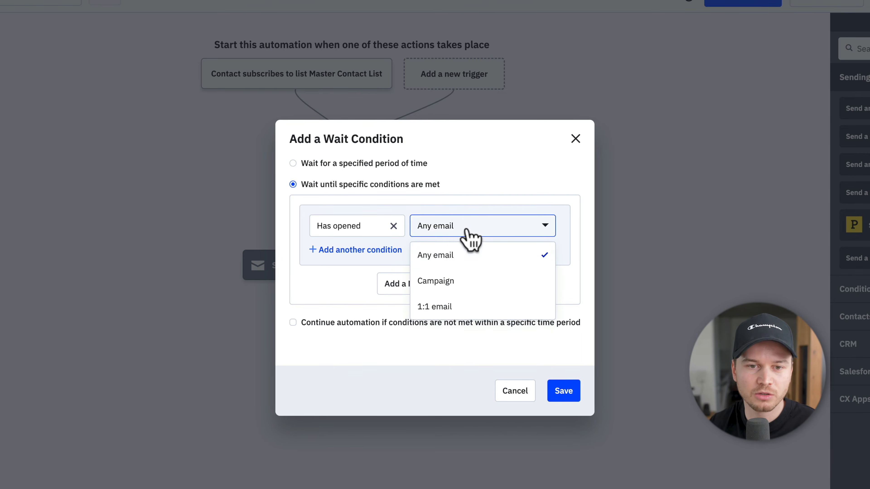
pyautogui.click(443, 231)
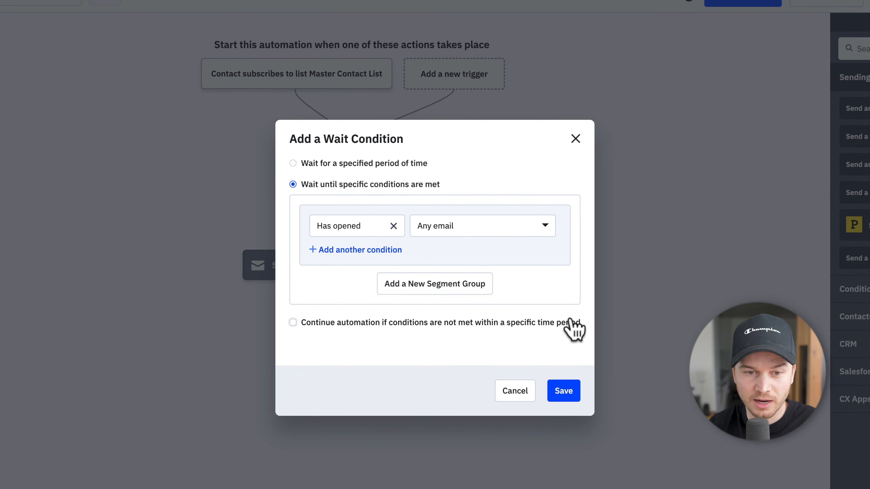
pyautogui.click(293, 323)
pyautogui.doubleClick(359, 332)
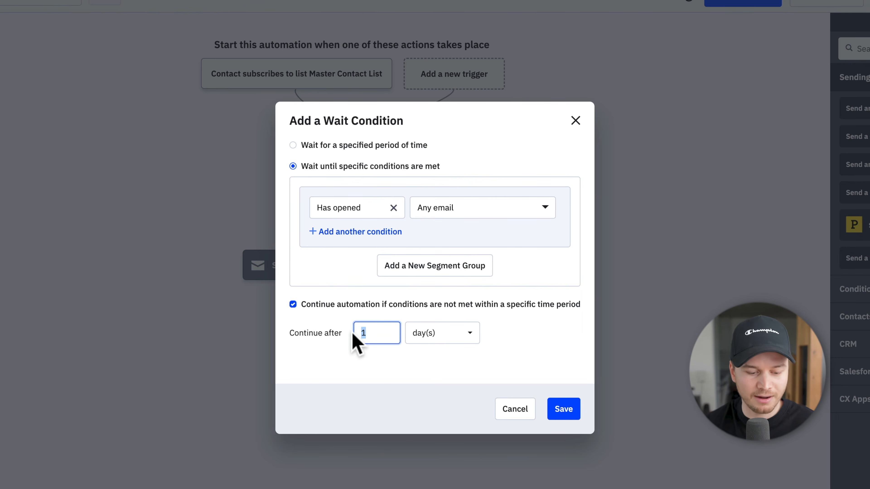
pyautogui.write('2')
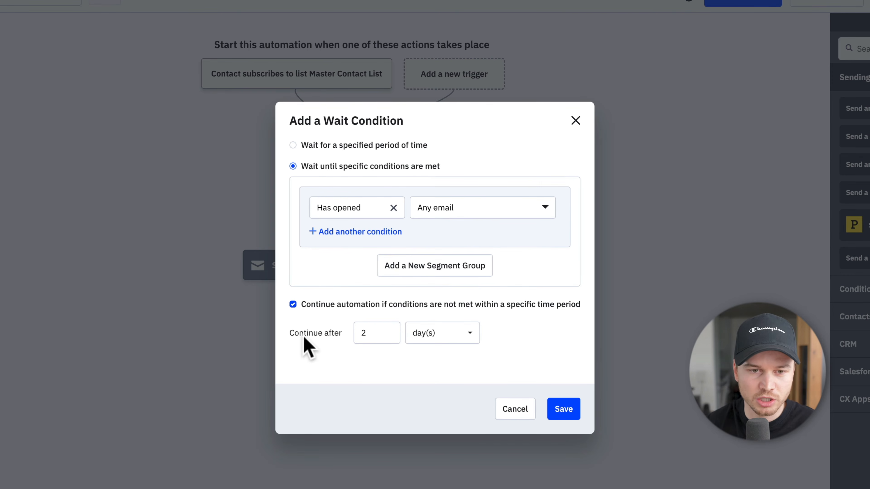
pyautogui.click(571, 413)
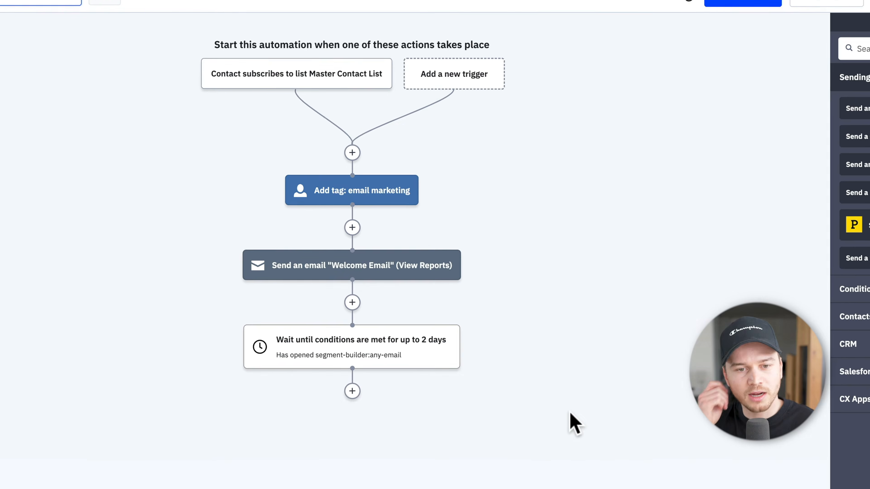
# Step: Below the wait step, add an If/Else on the Actions condition 'Has opened' any email
pyautogui.moveTo(411, 359)
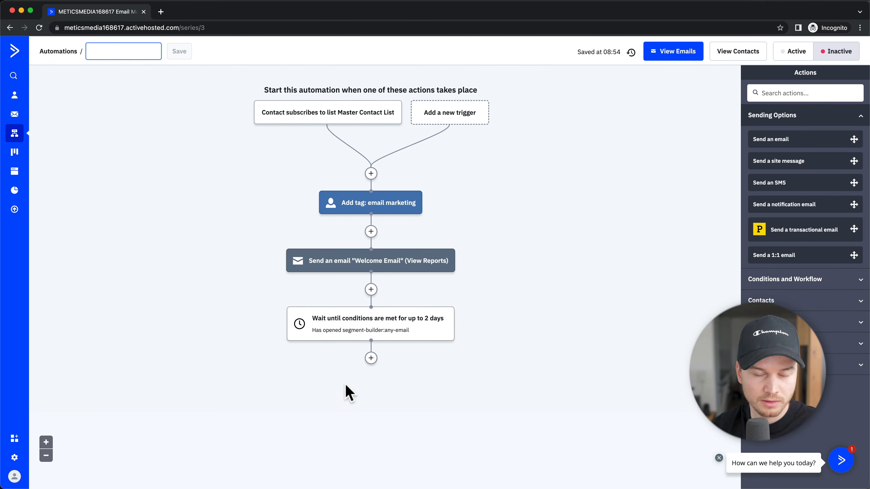
pyautogui.click(370, 358)
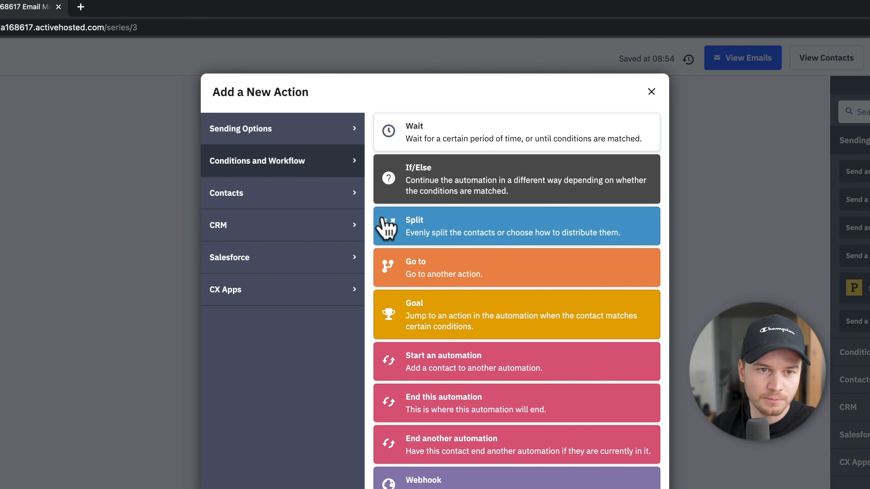
pyautogui.click(425, 173)
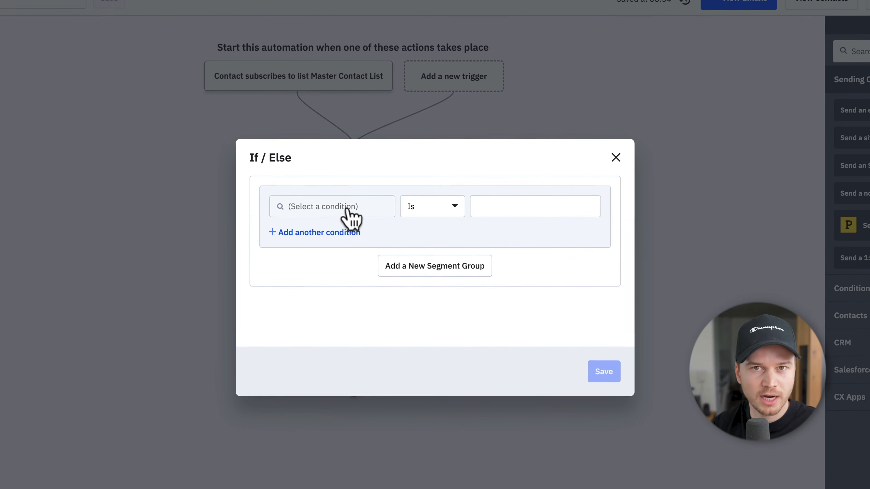
pyautogui.click(347, 208)
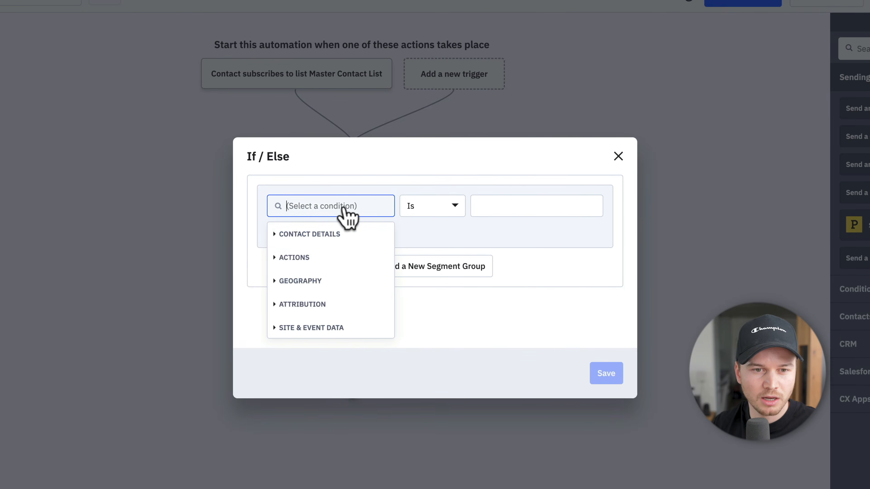
pyautogui.click(295, 257)
pyautogui.scroll(-2, 324, 299)
pyautogui.click(322, 298)
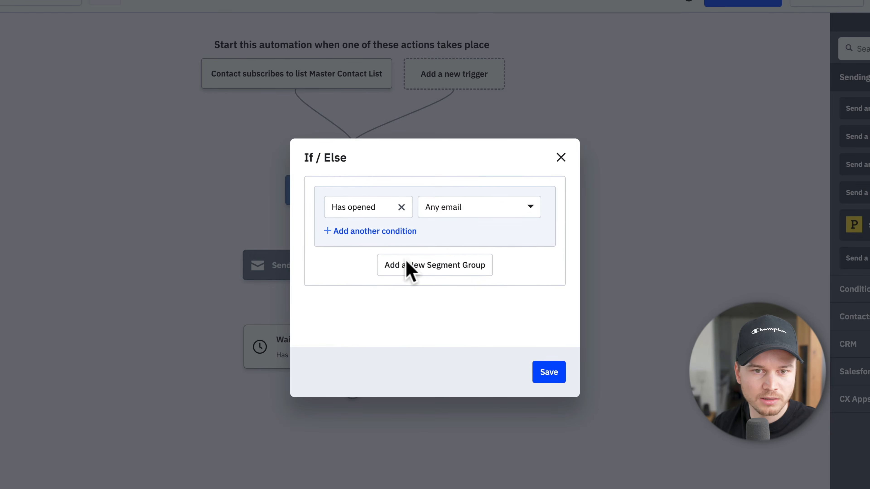
pyautogui.click(552, 373)
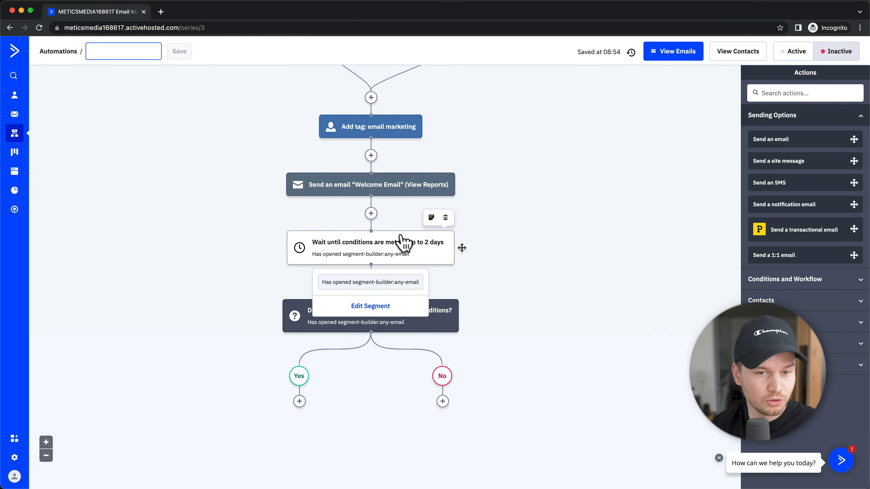
pyautogui.scroll(-1, 400, 241)
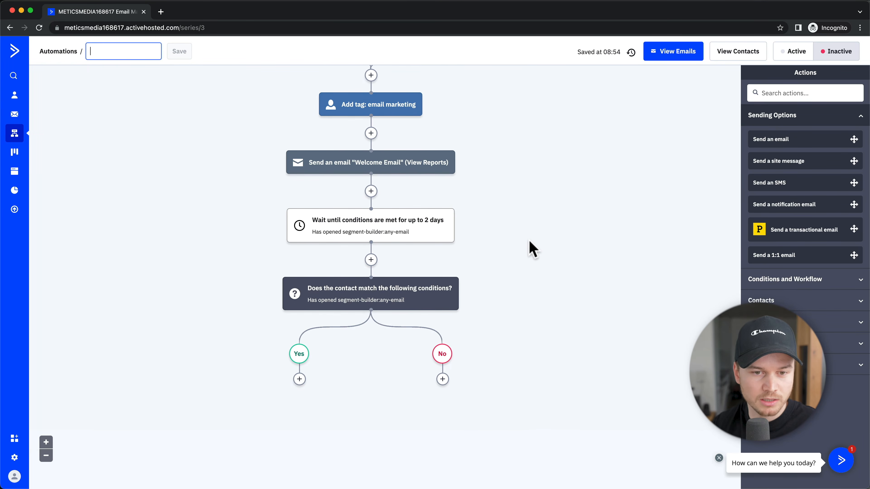
pyautogui.scroll(-1, 471, 323)
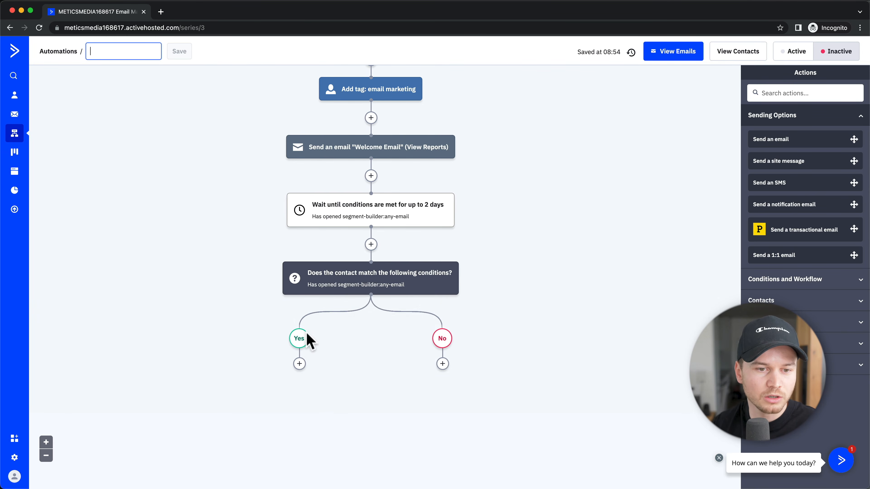
pyautogui.scroll(-1, 300, 334)
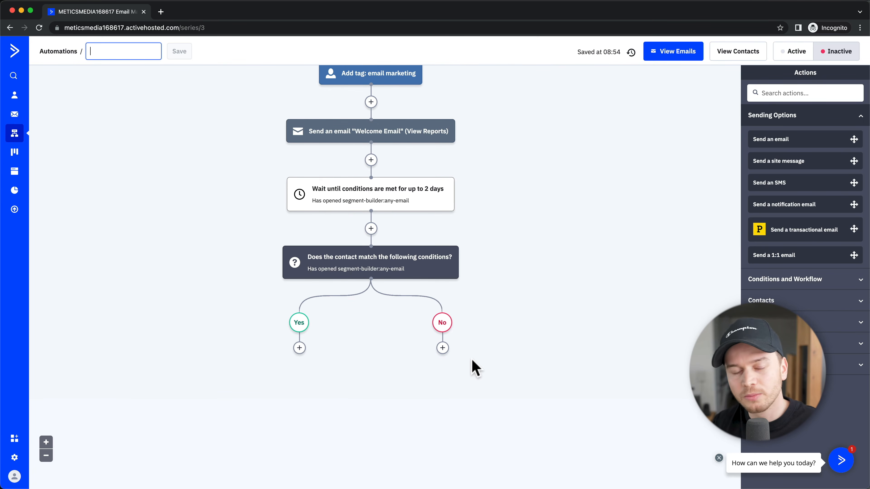
# Step: On the No branch, send a new 'Welcome Email (Followup)' email designed from a template
pyautogui.click(442, 348)
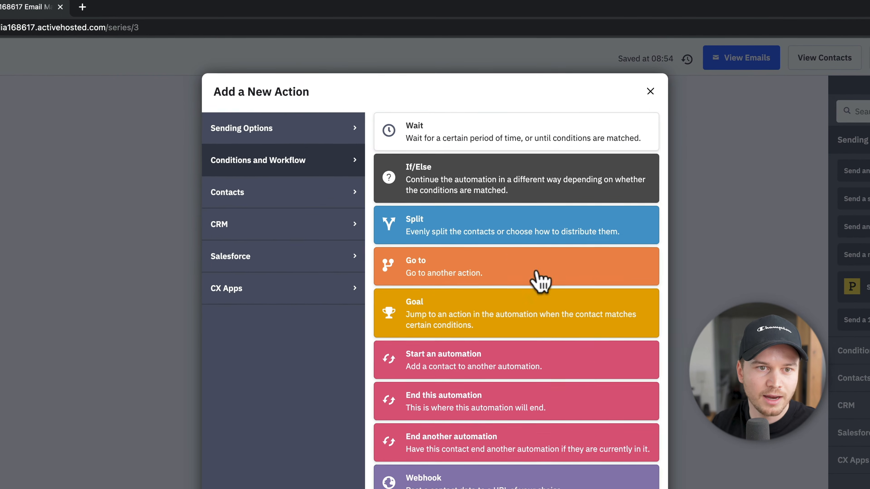
pyautogui.click(296, 137)
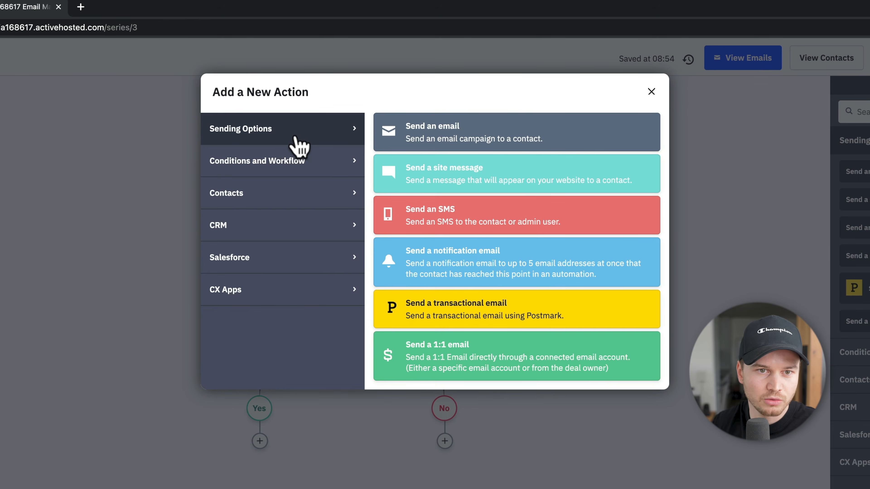
pyautogui.click(452, 151)
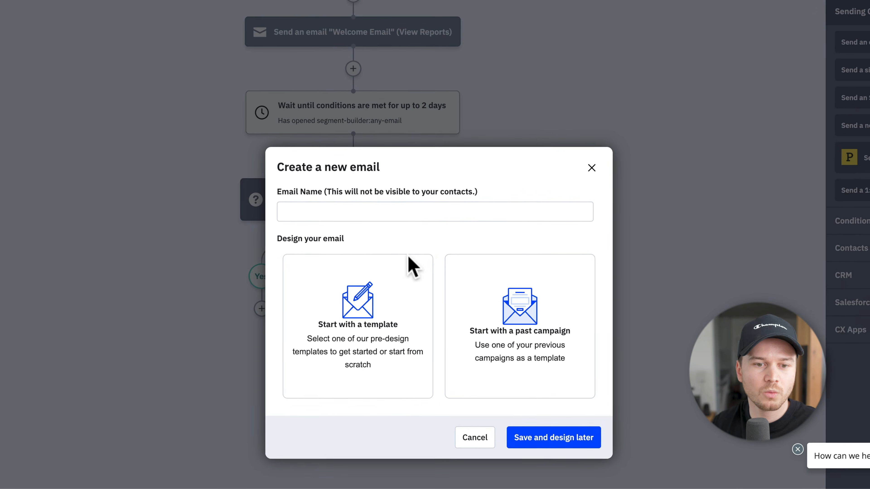
pyautogui.click(342, 211)
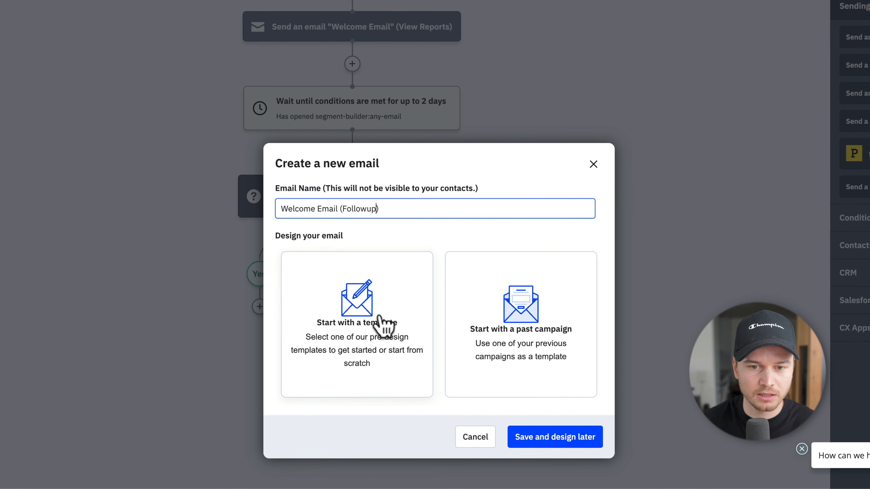
pyautogui.click(369, 317)
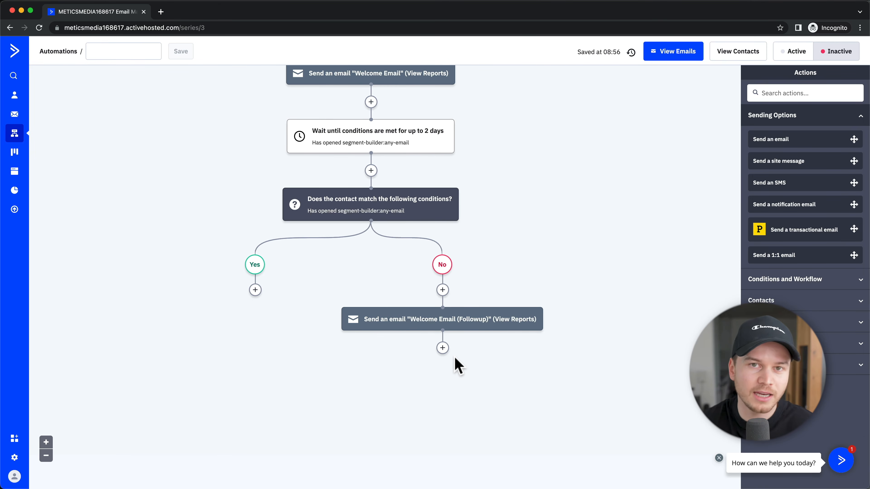
pyautogui.click(443, 348)
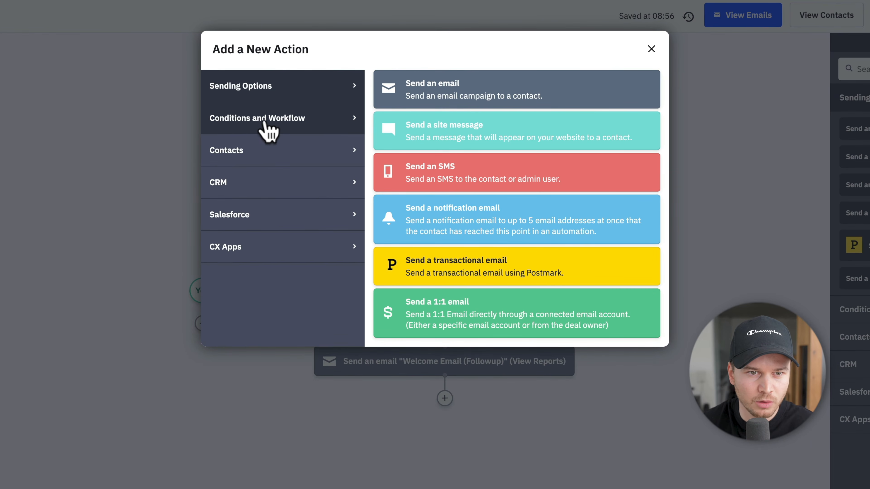
# Step: After the followup email, add a wait step that holds until the contact has opened any email
pyautogui.click(242, 126)
pyautogui.click(480, 98)
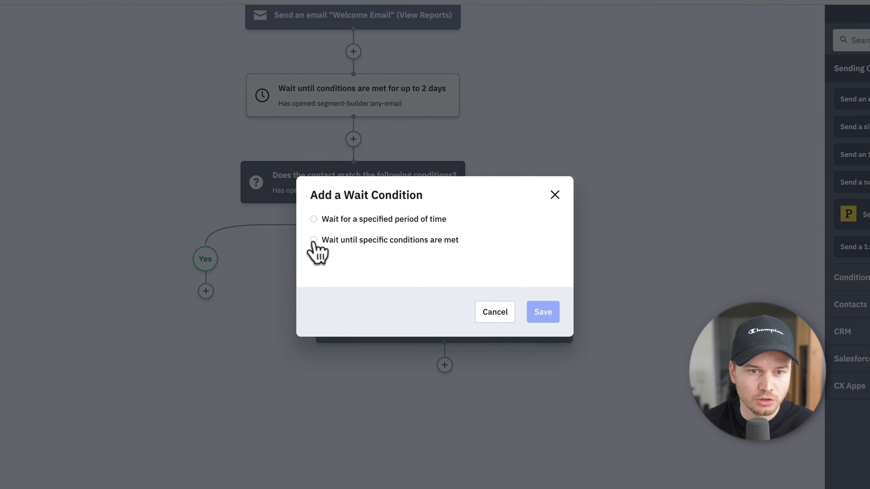
pyautogui.click(311, 240)
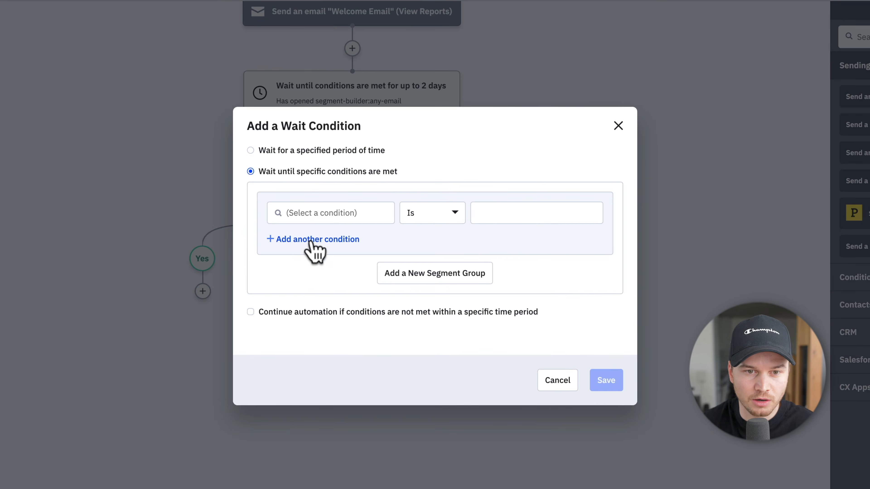
pyautogui.click(332, 215)
pyautogui.click(309, 269)
pyautogui.scroll(-2, 310, 292)
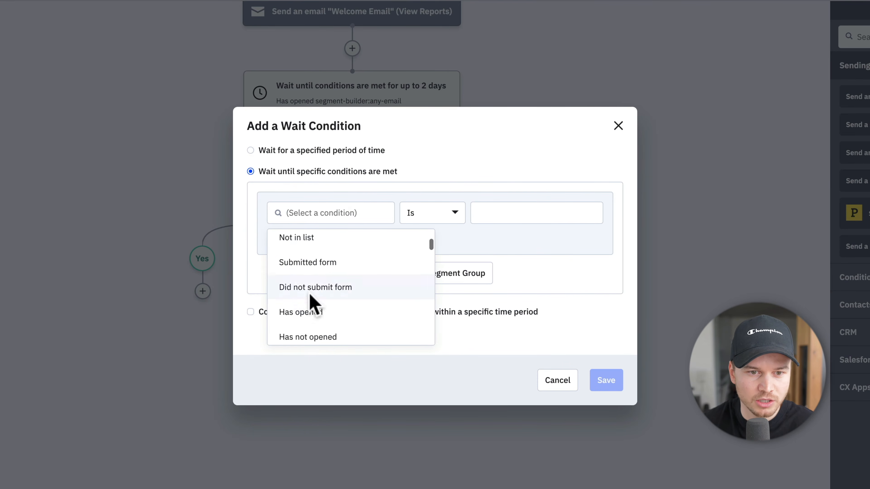
pyautogui.scroll(-1, 312, 301)
pyautogui.click(310, 293)
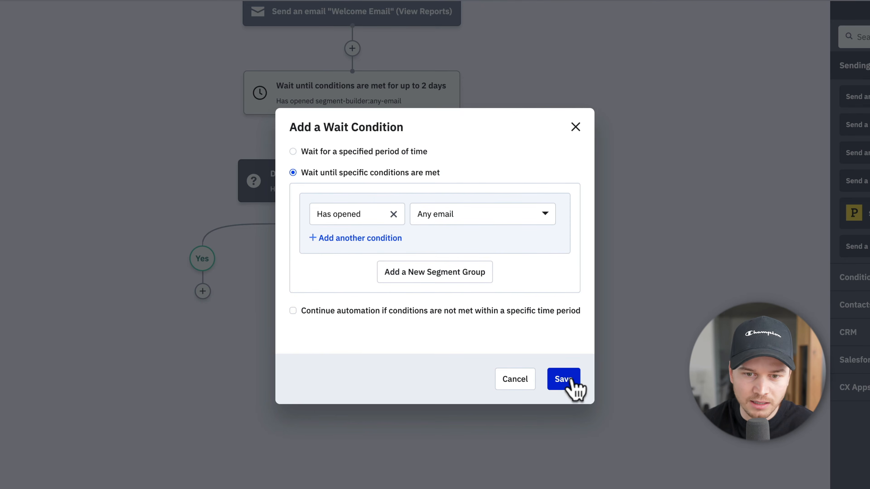
# Step: Let the wait continue anyway after a 7-day limit, and save it
pyautogui.click(293, 311)
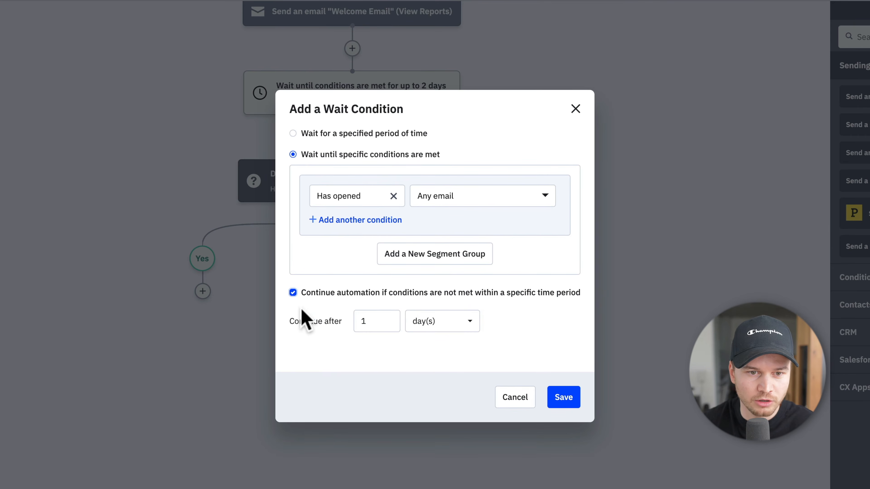
pyautogui.doubleClick(388, 319)
pyautogui.write('5')
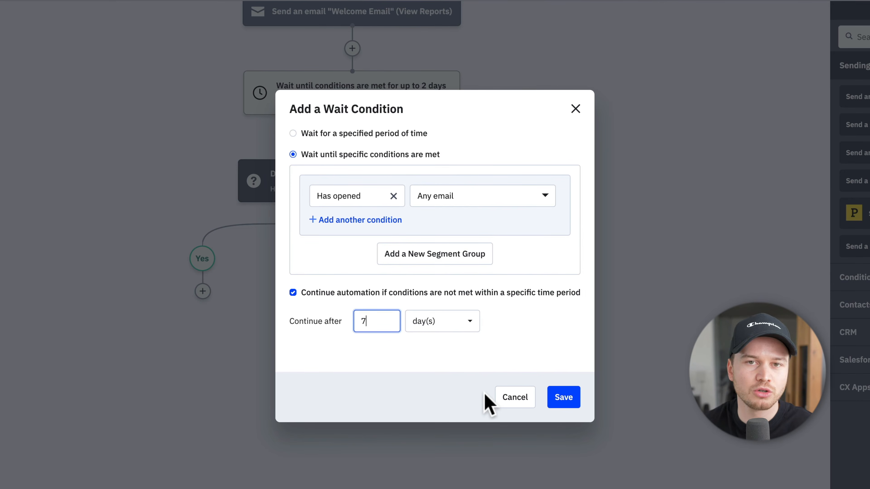
pyautogui.click(570, 399)
pyautogui.scroll(-2, 554, 374)
pyautogui.moveTo(454, 327)
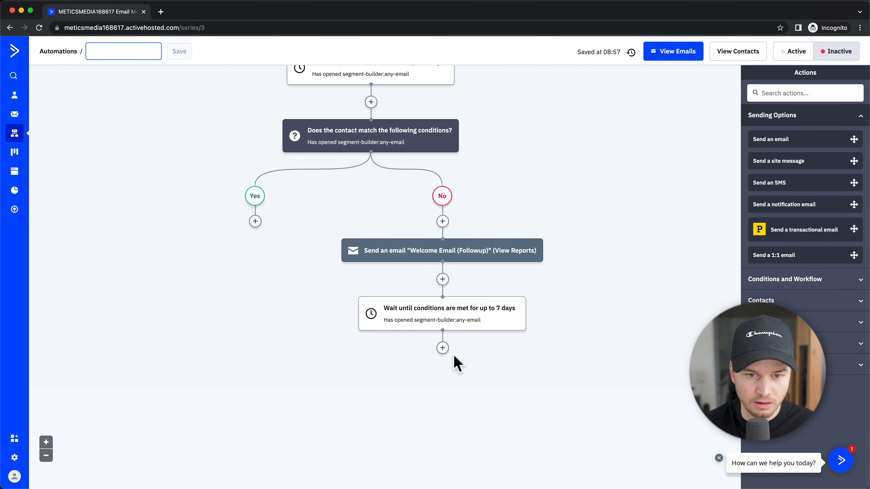
# Step: Beneath the 7-day wait, add another If/Else on Actions > Has opened any email
pyautogui.click(443, 347)
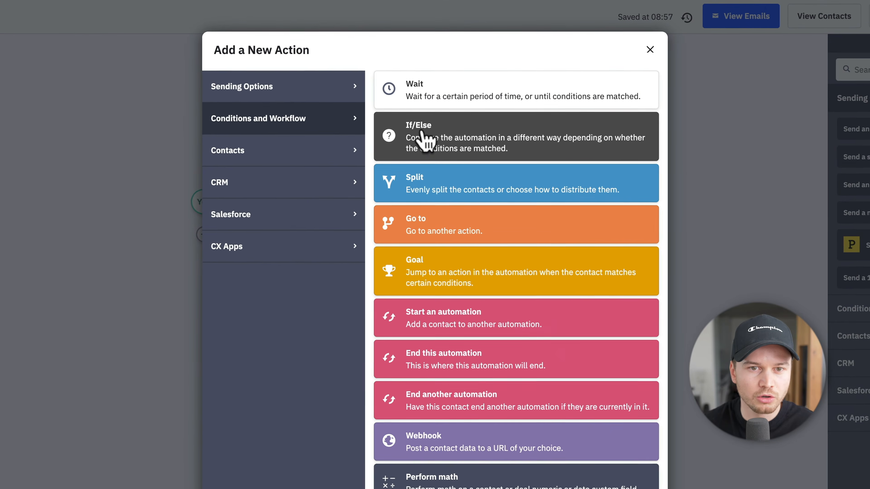
pyautogui.click(427, 140)
pyautogui.click(352, 229)
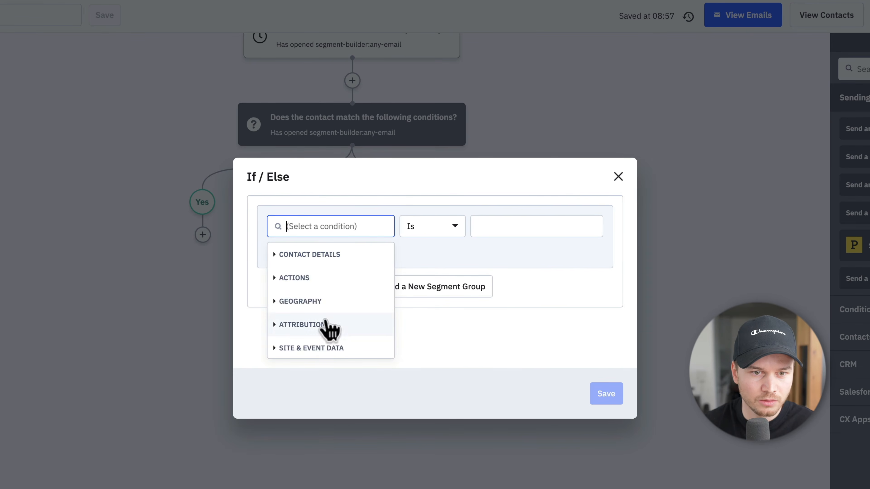
pyautogui.click(337, 278)
pyautogui.scroll(-2, 332, 329)
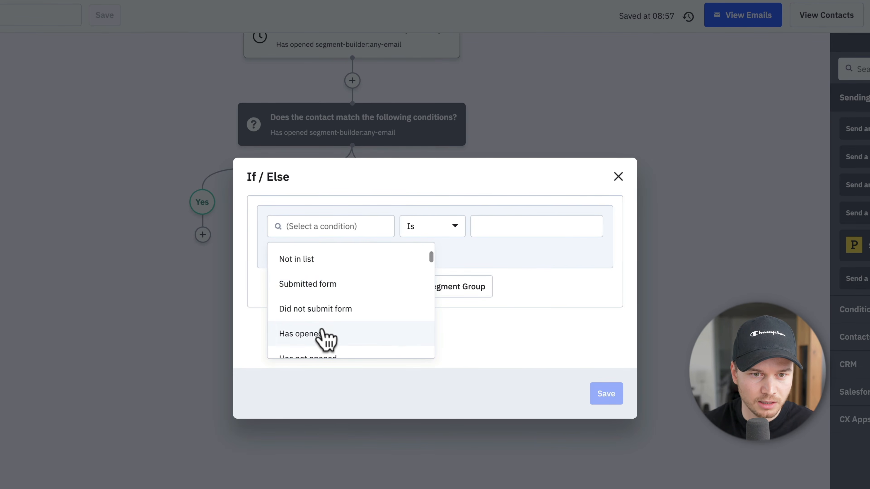
pyautogui.click(324, 334)
pyautogui.click(561, 394)
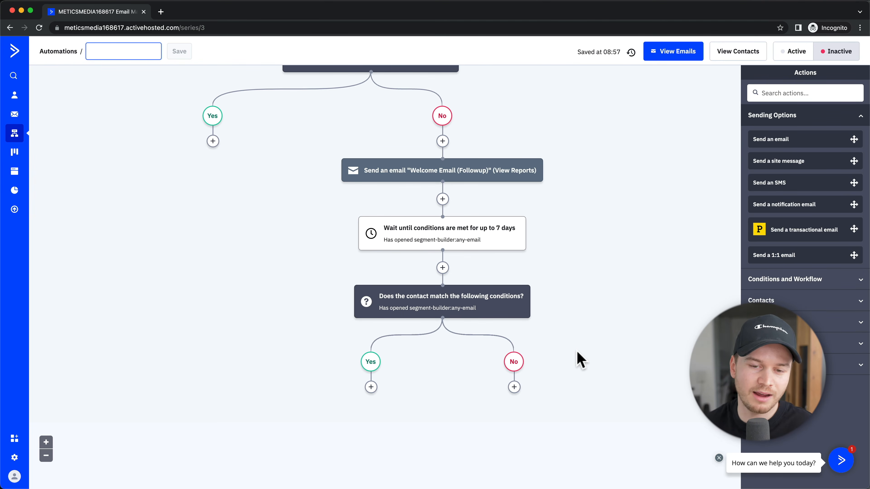
# Step: Under the second If/Else's No branch, add an Unsubscribe from all lists step
pyautogui.click(514, 387)
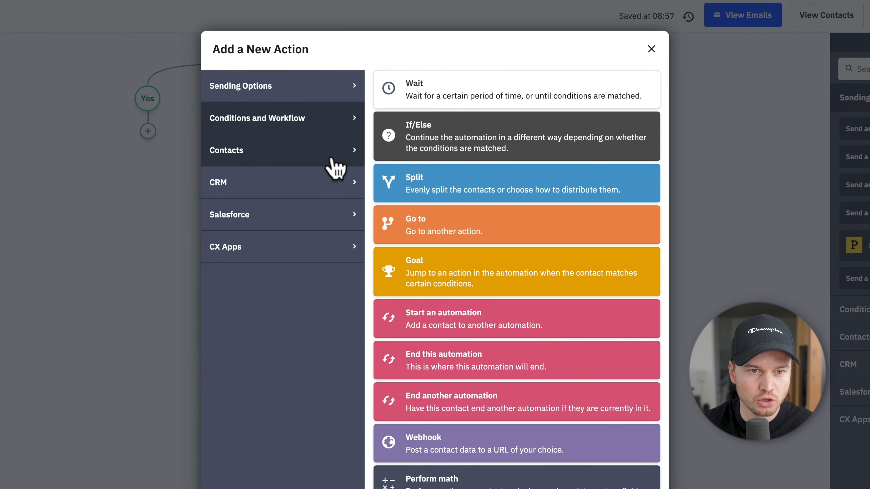
pyautogui.click(333, 166)
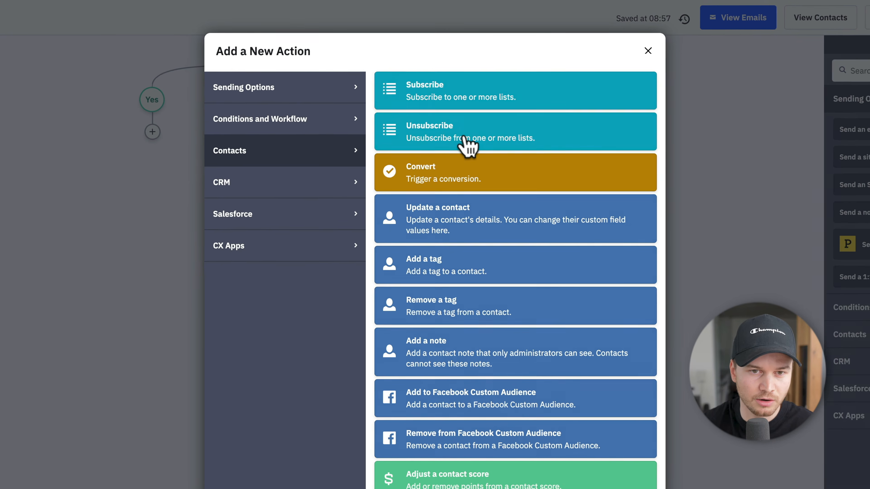
pyautogui.click(468, 144)
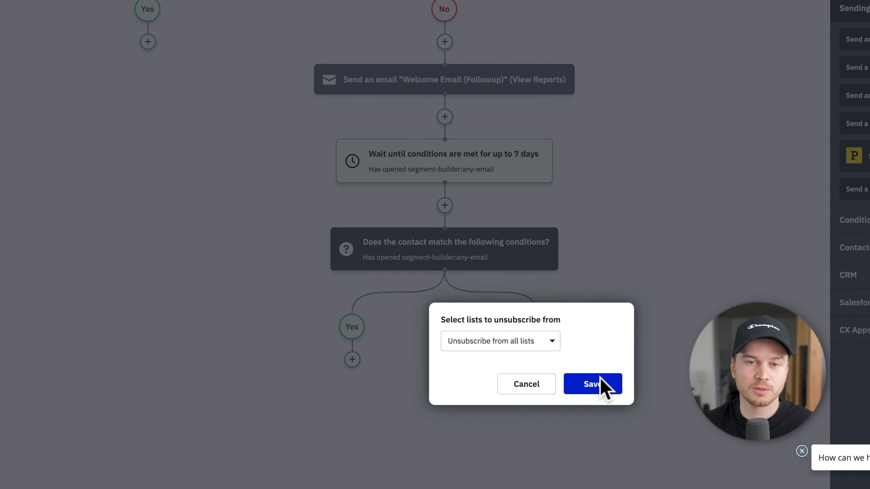
pyautogui.click(603, 386)
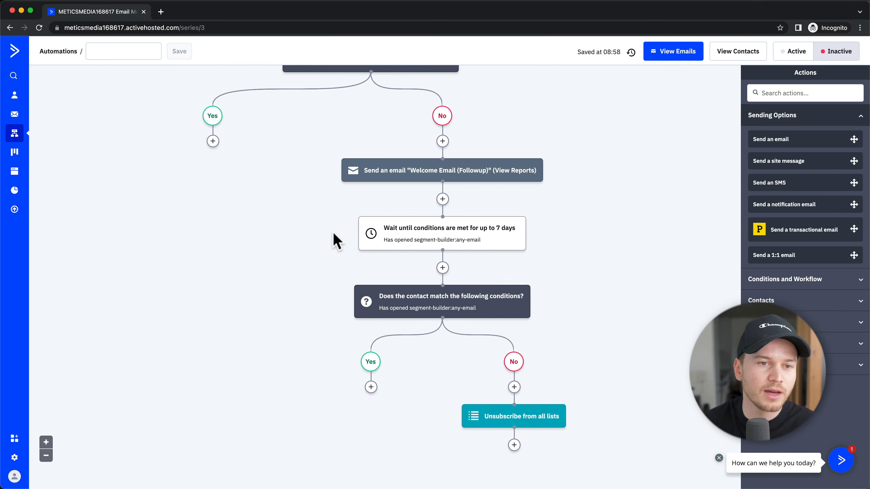
# Step: Add a Wait for 1 day step under the first Yes branch
pyautogui.scroll(5, 285, 252)
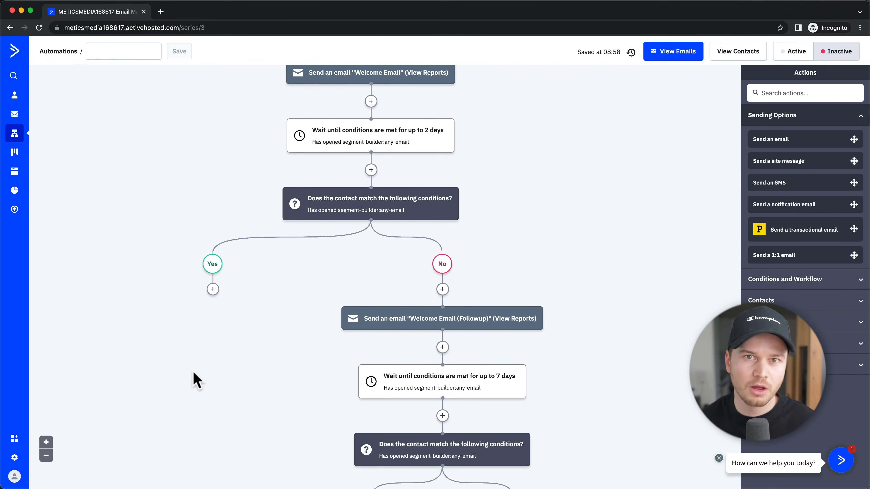
pyautogui.scroll(-2, 196, 380)
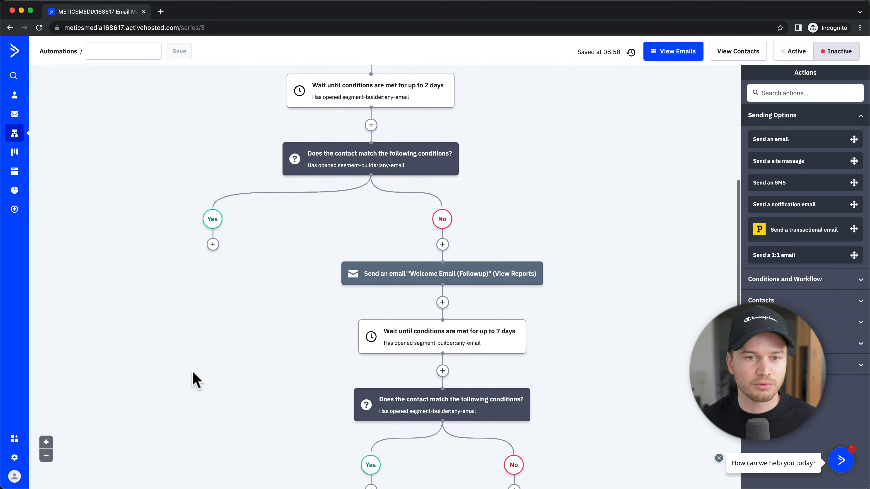
pyautogui.moveTo(368, 174)
pyautogui.scroll(4, 409, 208)
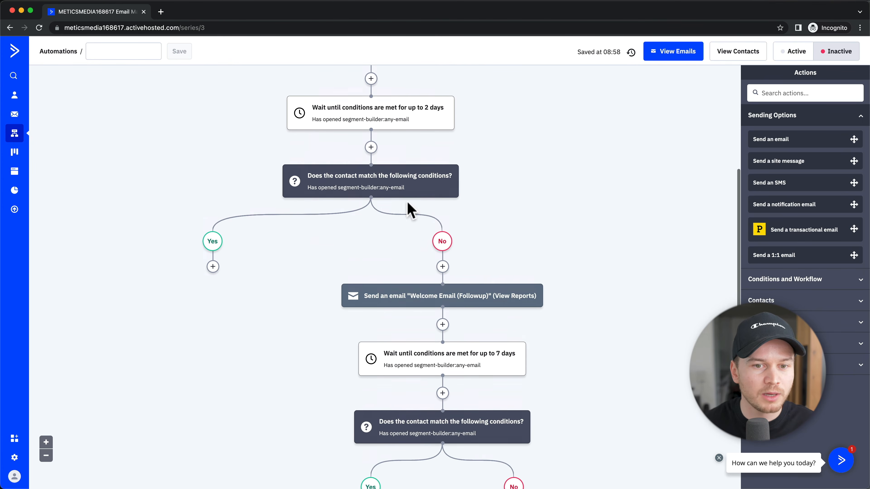
pyautogui.scroll(-2, 330, 204)
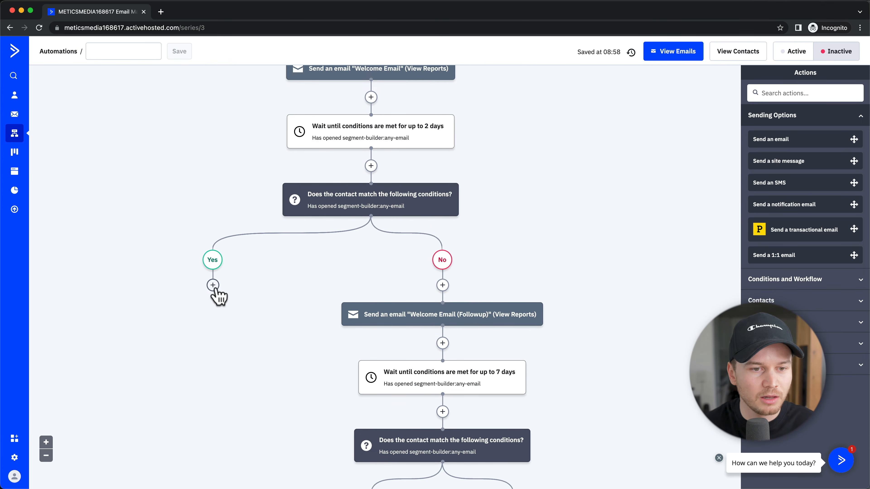
pyautogui.scroll(-1, 219, 296)
pyautogui.click(212, 261)
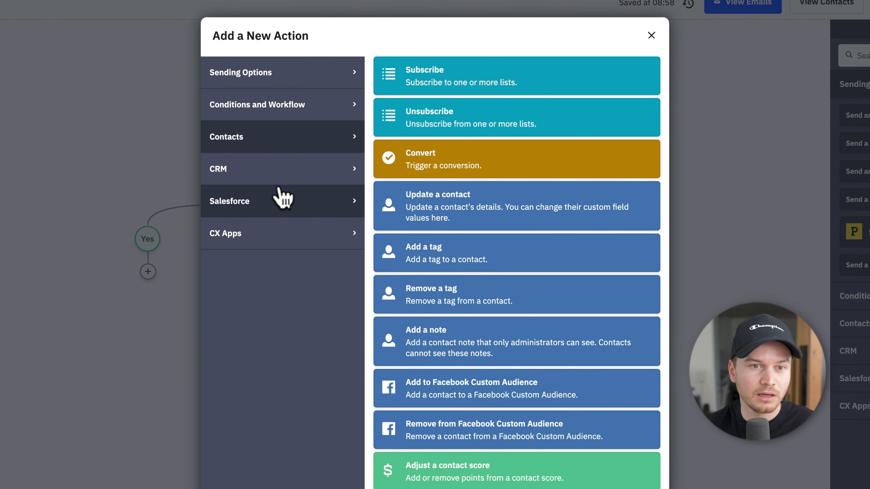
pyautogui.click(269, 86)
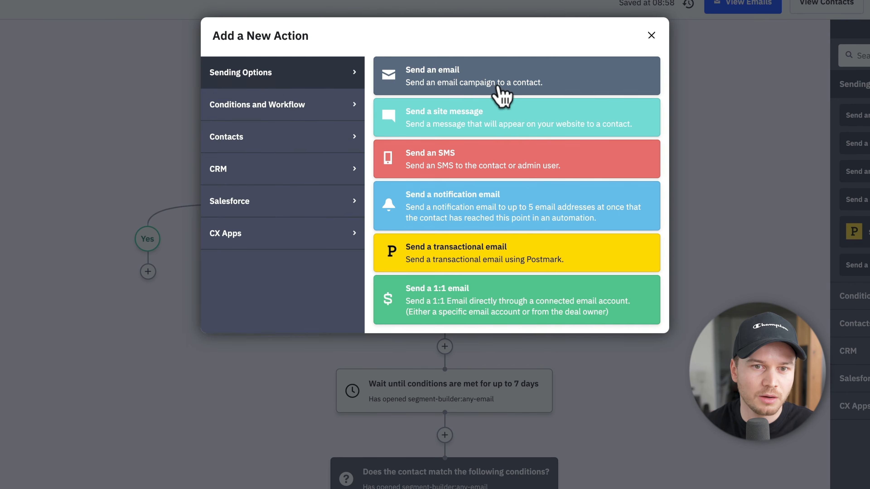
pyautogui.click(278, 106)
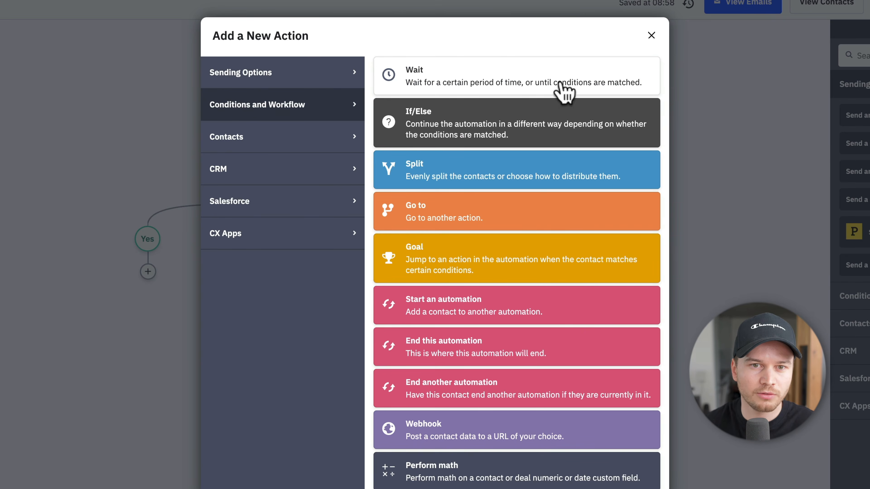
pyautogui.click(500, 82)
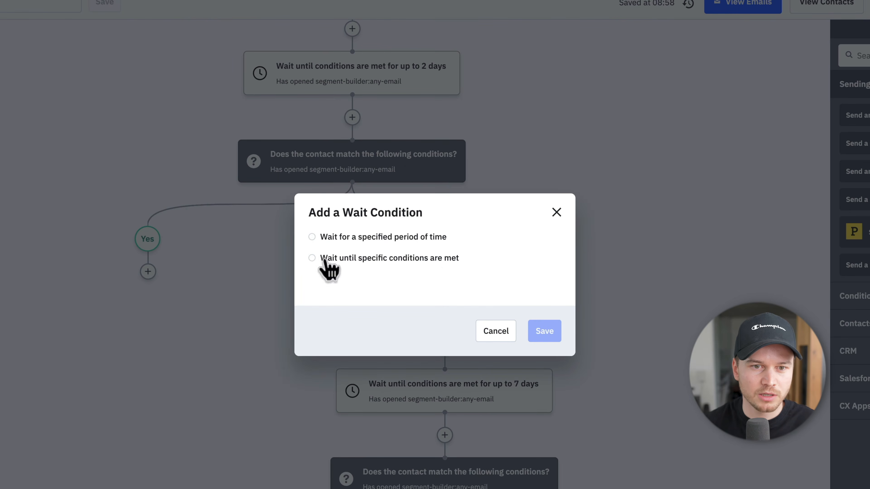
pyautogui.click(312, 237)
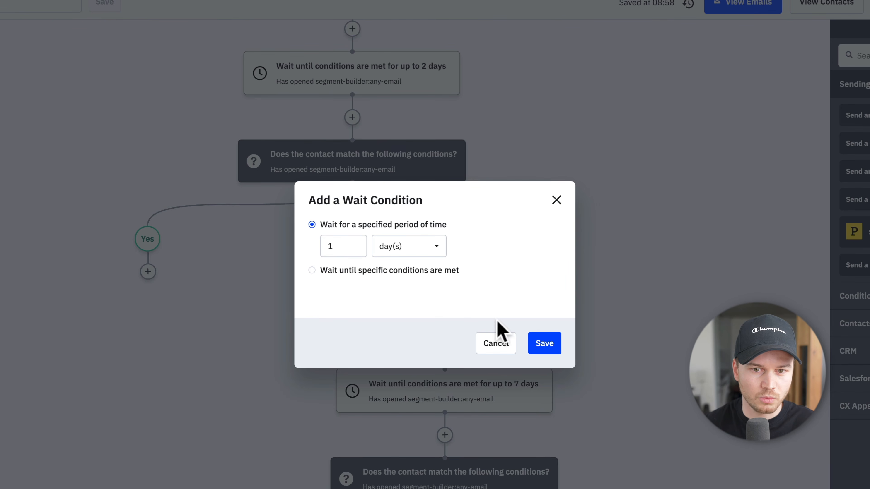
pyautogui.click(544, 343)
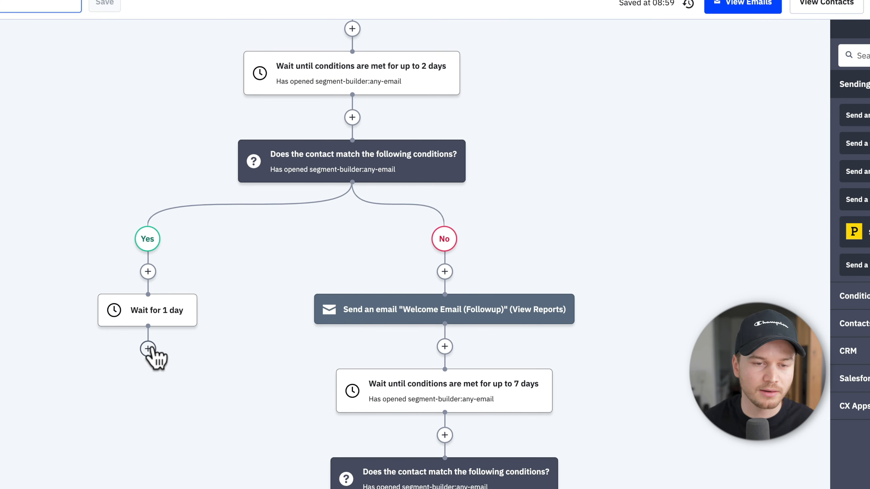
# Step: Add a Send an email action for Welcome Sequence Email 2 after the 1-day wait
pyautogui.click(148, 349)
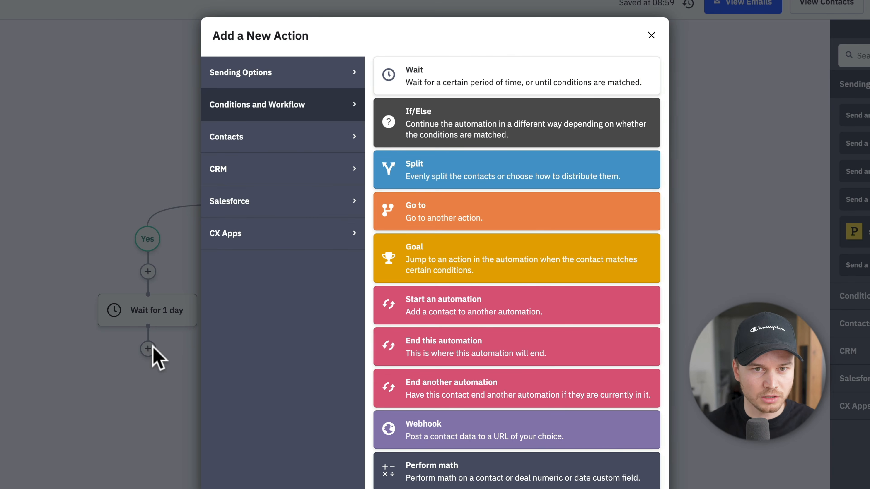
pyautogui.click(271, 84)
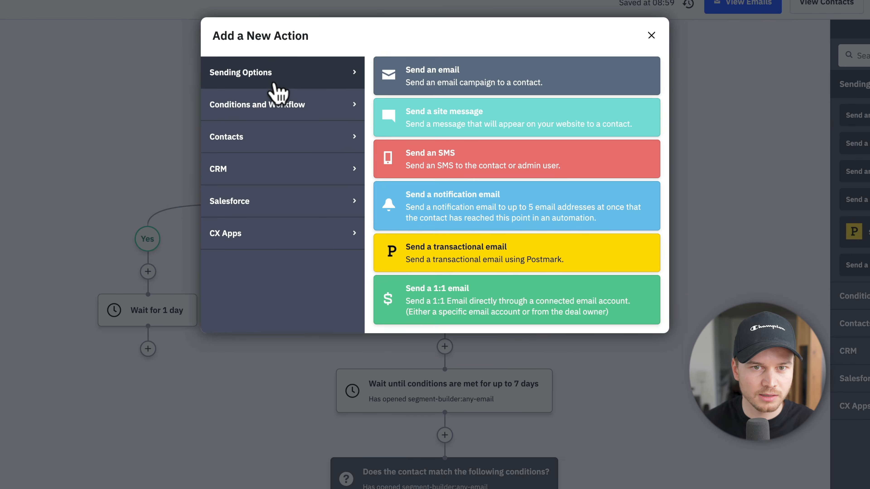
pyautogui.click(467, 84)
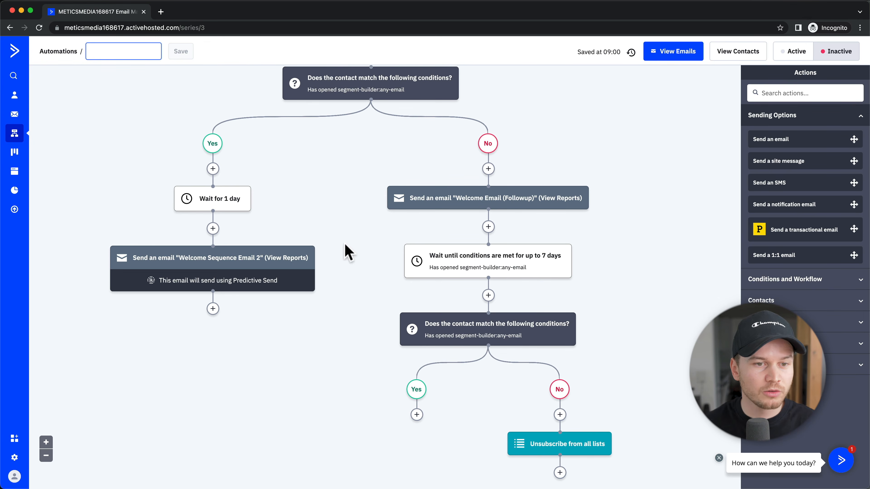
# Step: Below the Welcome Sequence Email 2 step, add a wait of 2 days
pyautogui.click(212, 308)
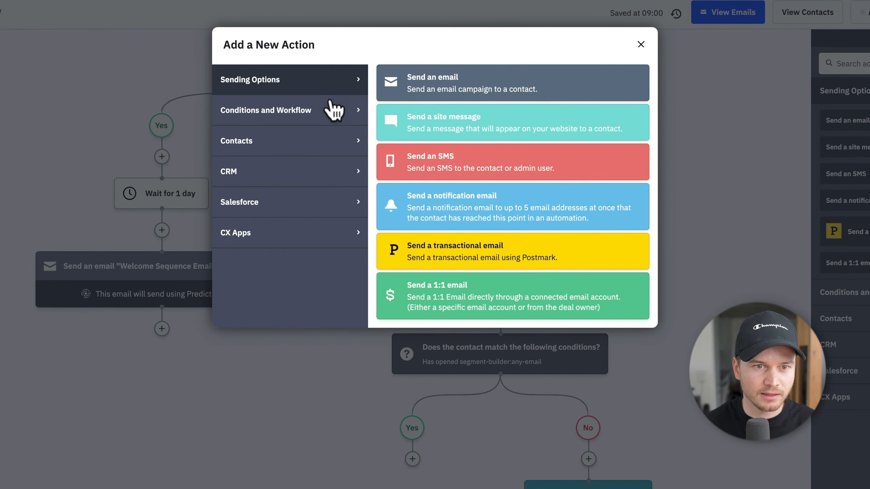
pyautogui.click(347, 115)
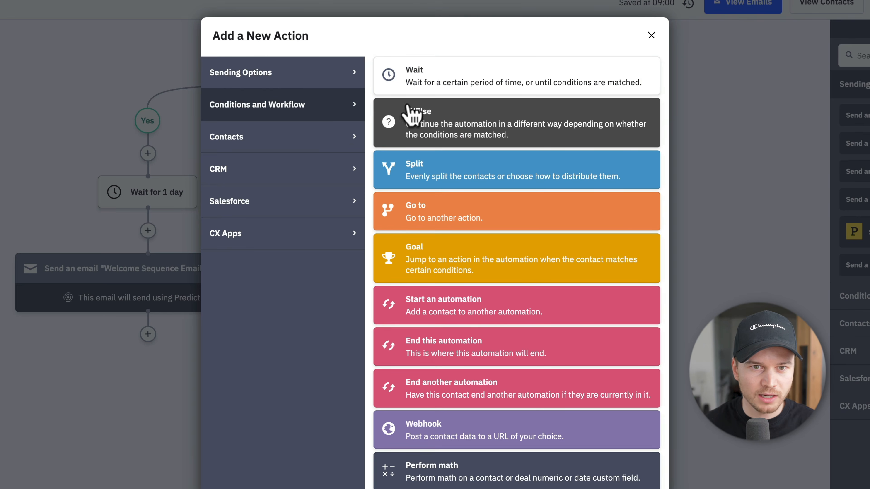
pyautogui.click(440, 89)
pyautogui.click(341, 237)
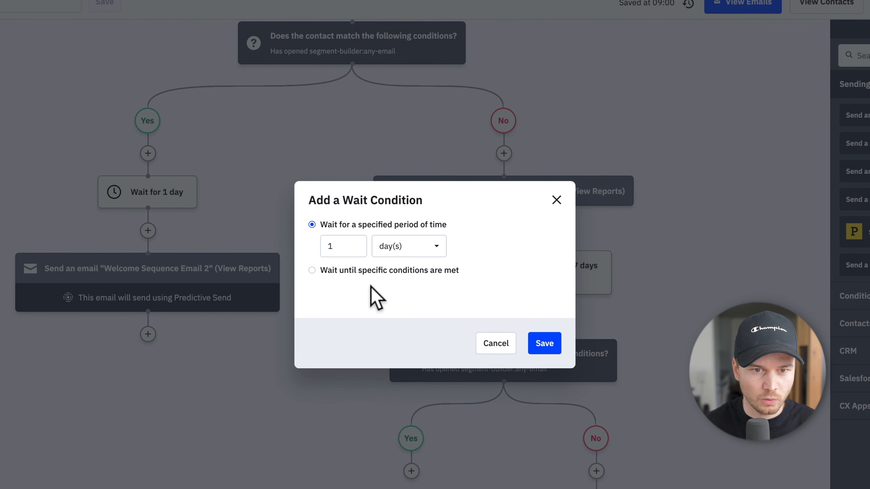
pyautogui.doubleClick(348, 246)
pyautogui.write('2')
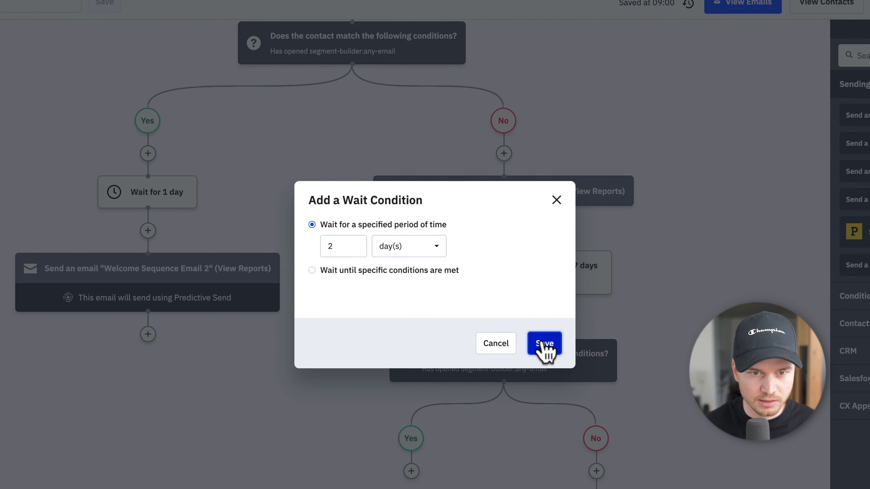
pyautogui.click(544, 343)
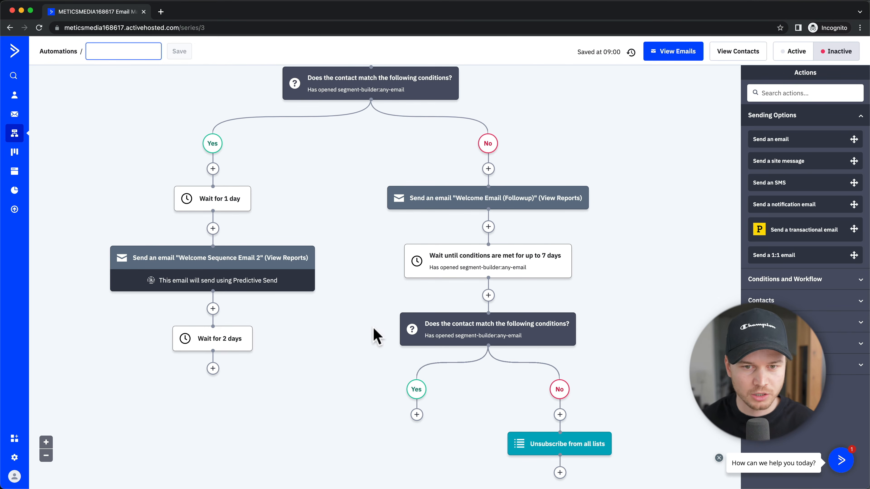
pyautogui.moveTo(476, 318)
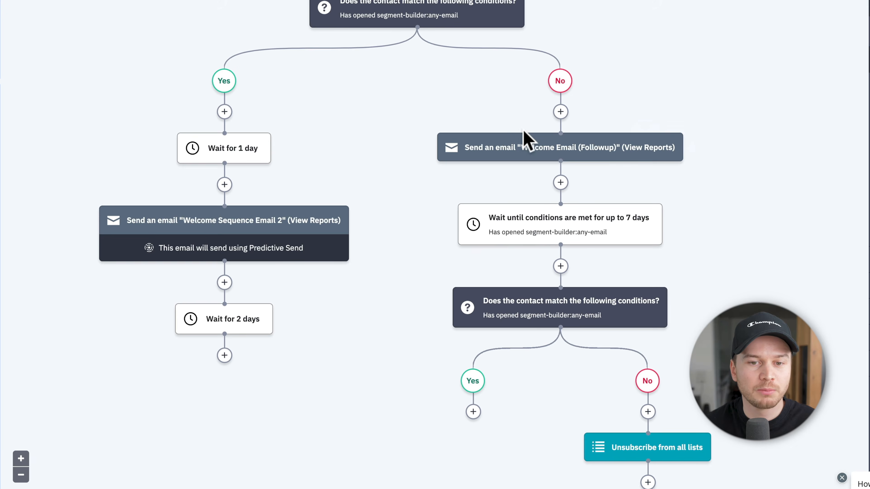
pyautogui.moveTo(544, 307)
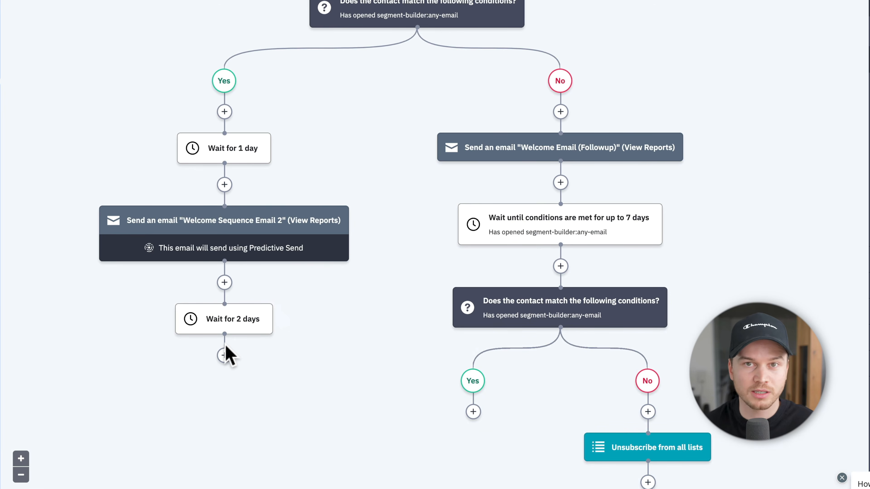
# Step: Add a Go to step on the lower Yes branch, linked to the Wait for 1 day node
pyautogui.click(473, 411)
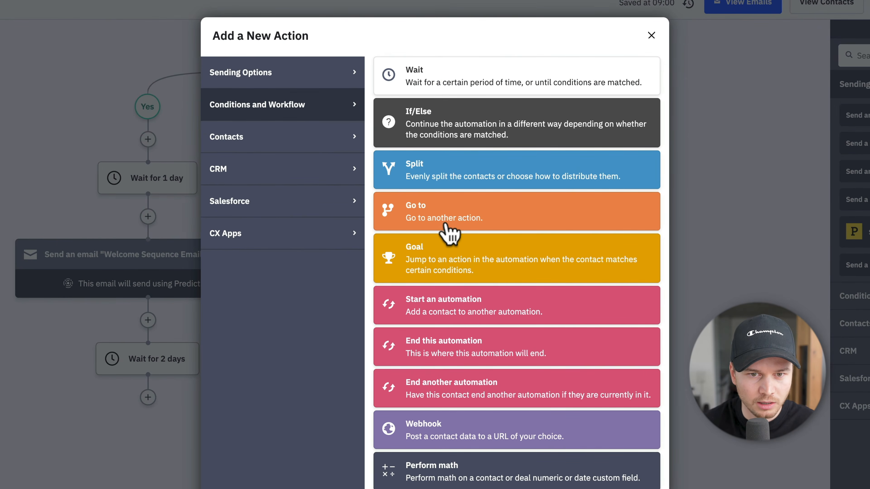
pyautogui.click(424, 223)
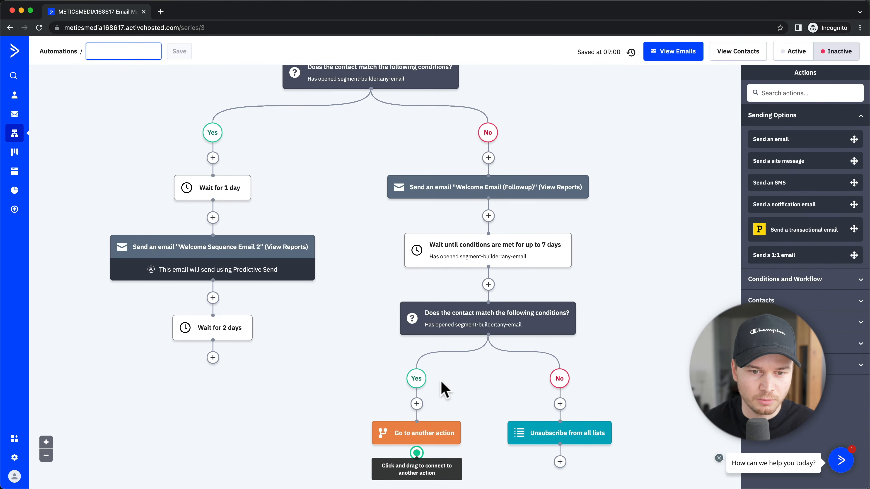
pyautogui.scroll(-3, 449, 404)
pyautogui.moveTo(417, 377); pyautogui.dragTo(229, 123)
pyautogui.scroll(5, 240, 137)
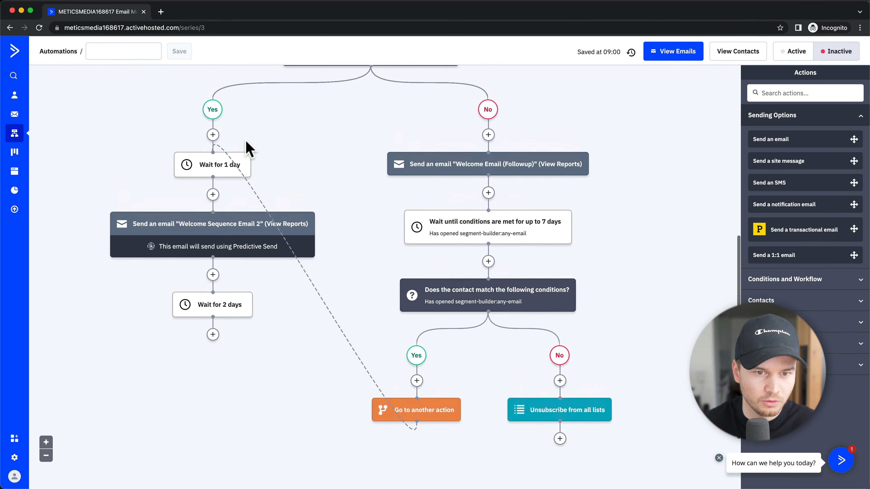
pyautogui.moveTo(375, 180)
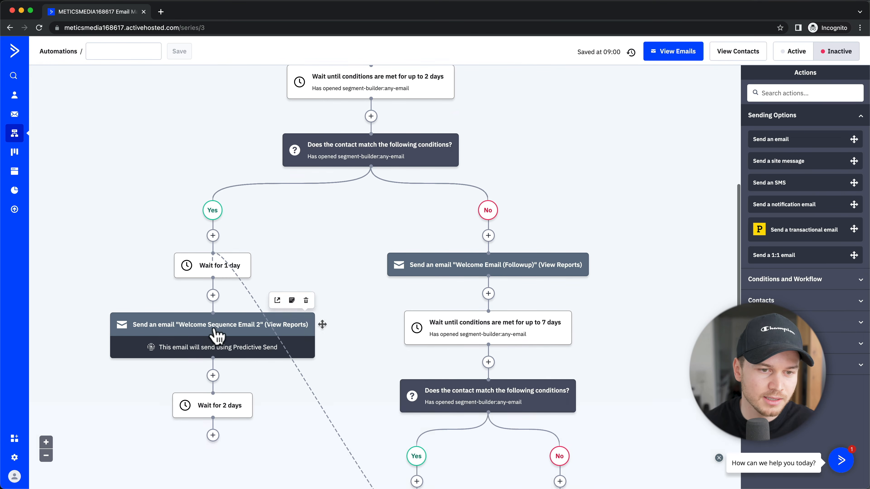
pyautogui.scroll(-3, 213, 334)
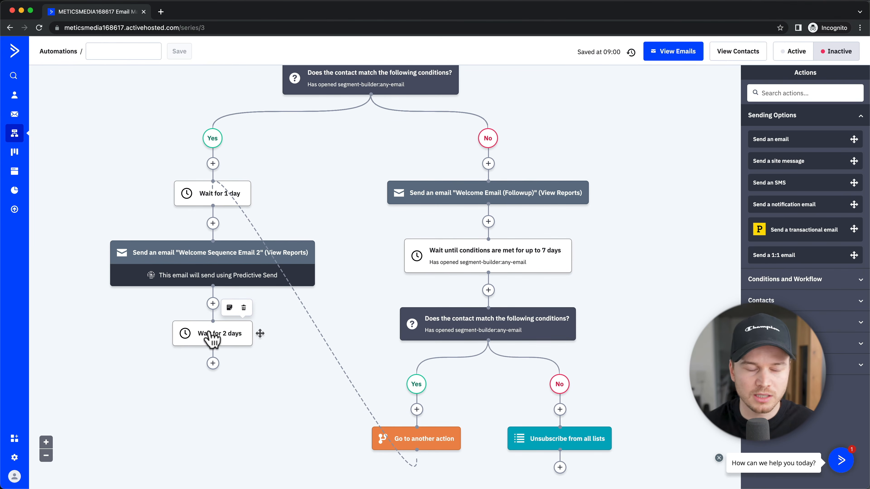
pyautogui.scroll(-1, 208, 332)
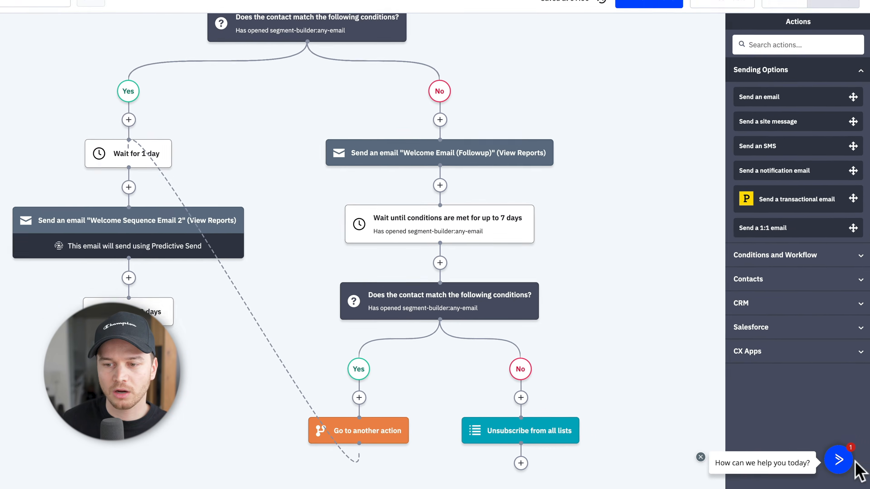
pyautogui.click(839, 459)
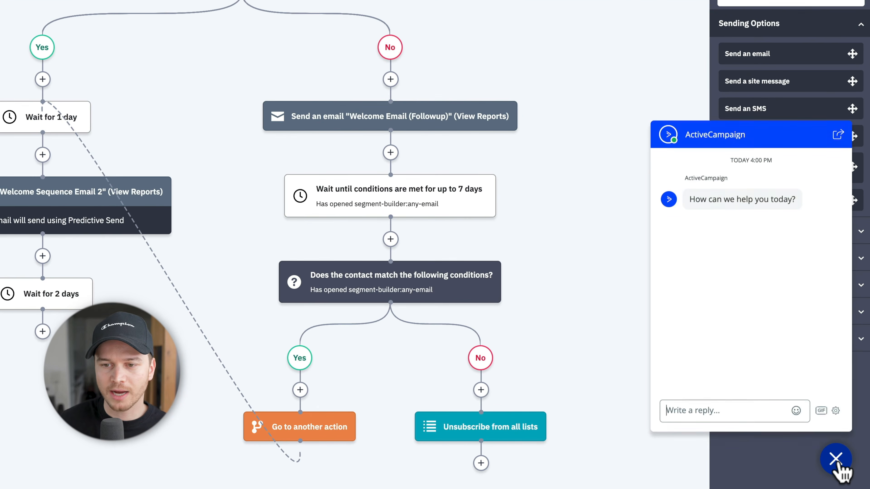
pyautogui.click(838, 460)
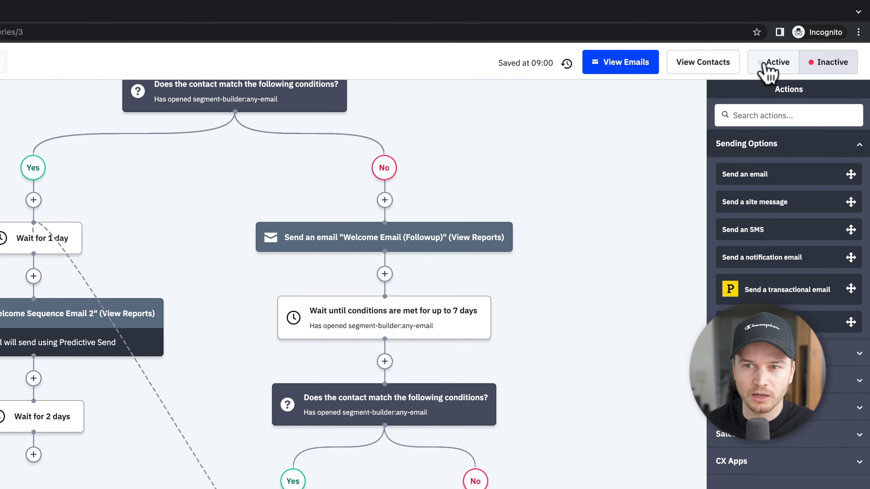
# Step: Switch Automation 3 to Active and open the Deals section
pyautogui.click(777, 63)
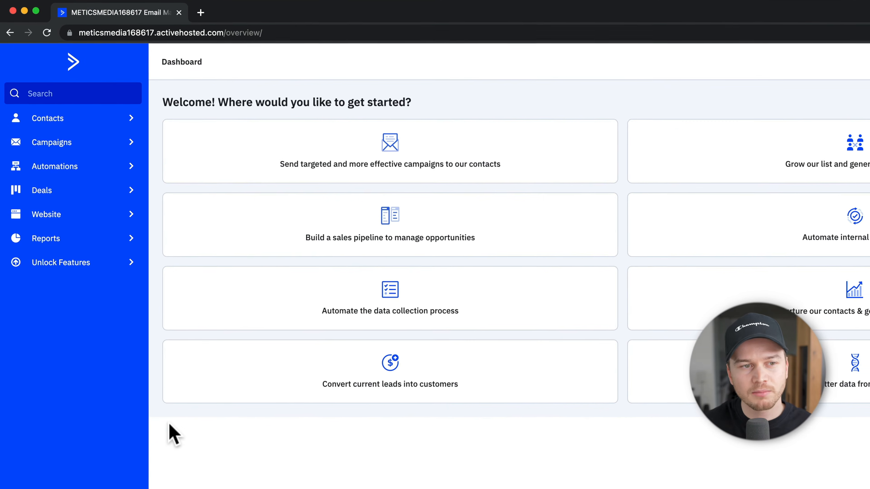
pyautogui.click(71, 194)
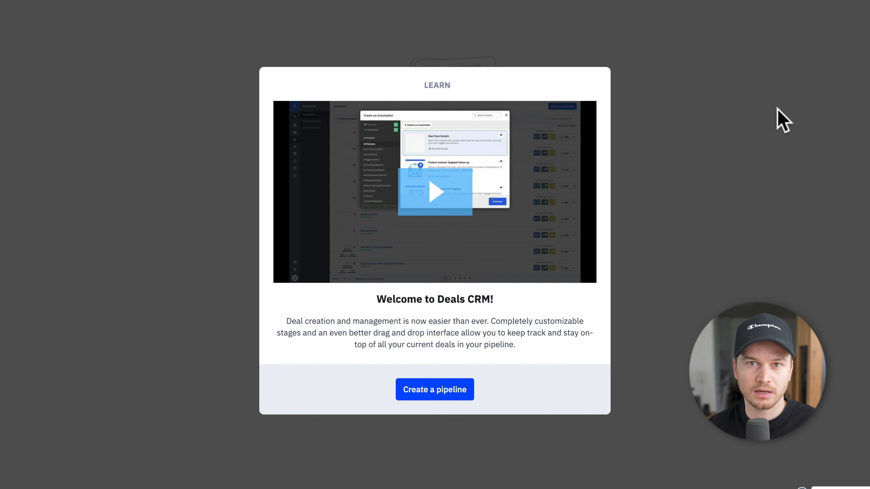
# Step: Create pipeline 'Metics Media Courses' with All Groups access, USD and manual deal assignment
pyautogui.click(437, 391)
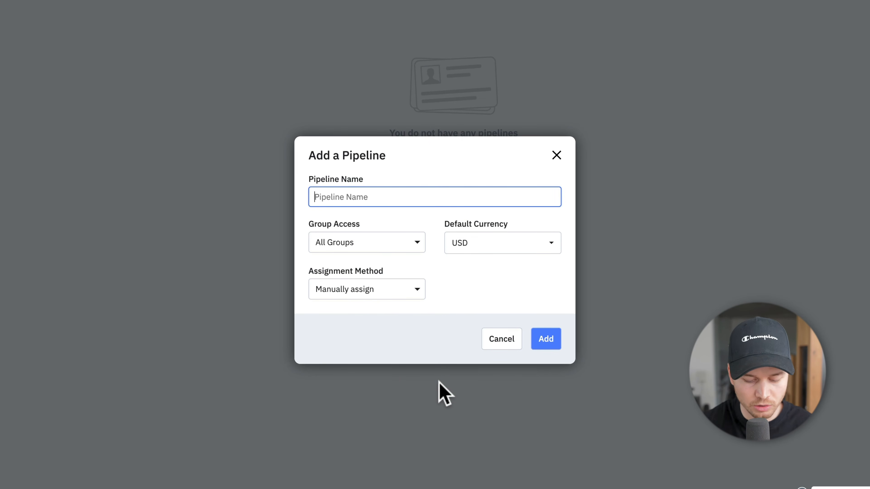
pyautogui.write('Metics Medi')
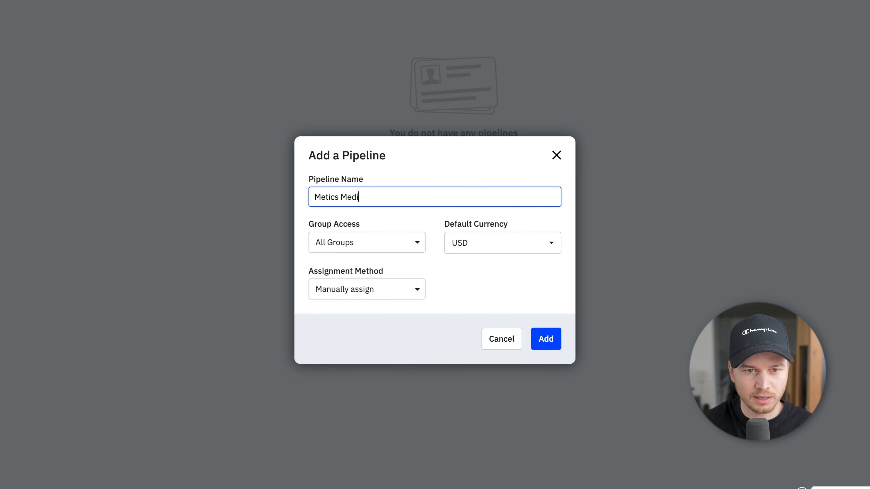
pyautogui.write('a Courses')
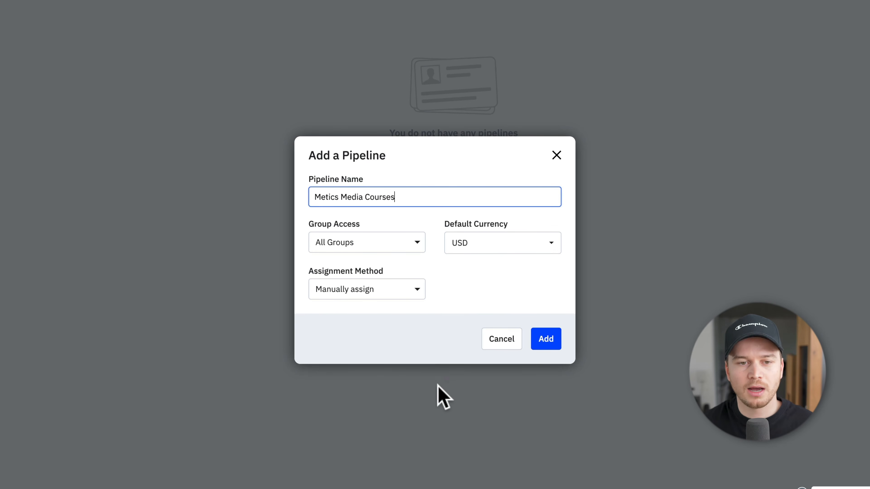
pyautogui.click(416, 242)
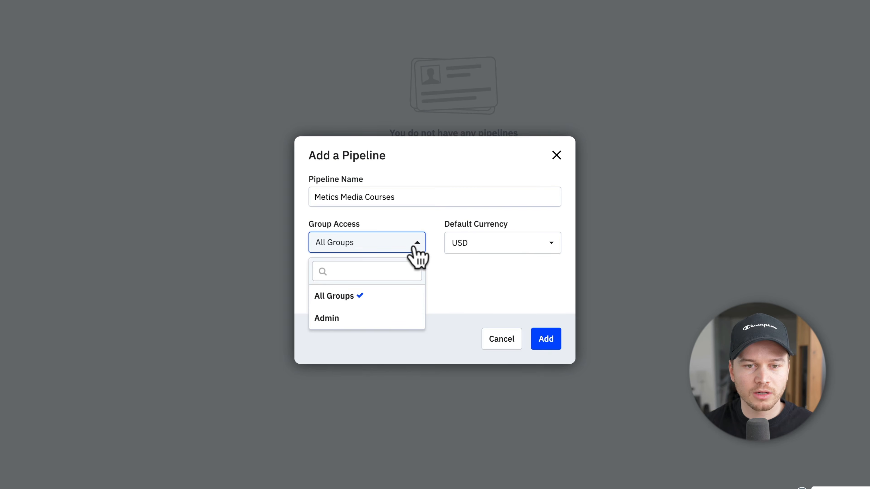
pyautogui.click(472, 283)
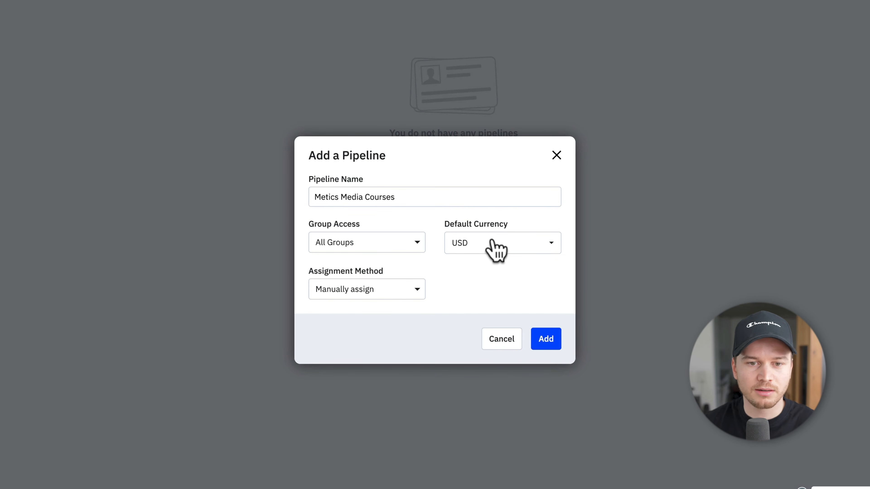
pyautogui.click(375, 296)
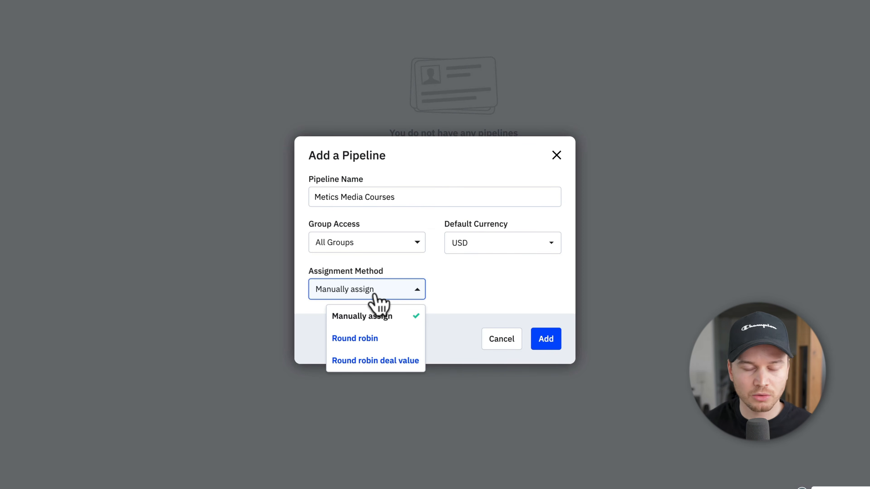
pyautogui.click(492, 309)
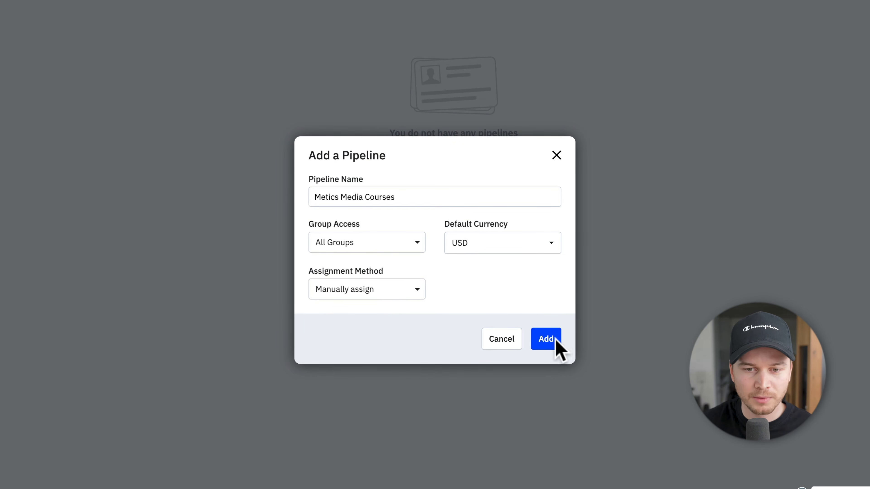
pyautogui.click(548, 345)
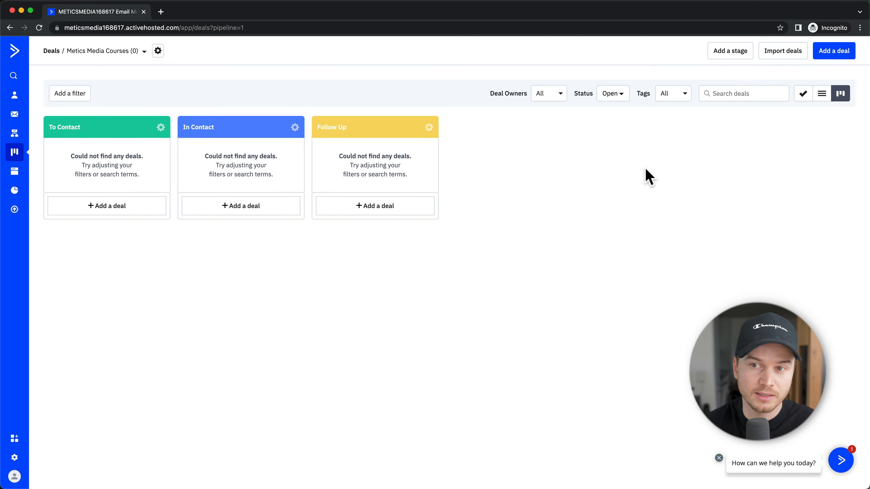
# Step: Add an orange pipeline stage named 'Call scheduled'
pyautogui.click(730, 51)
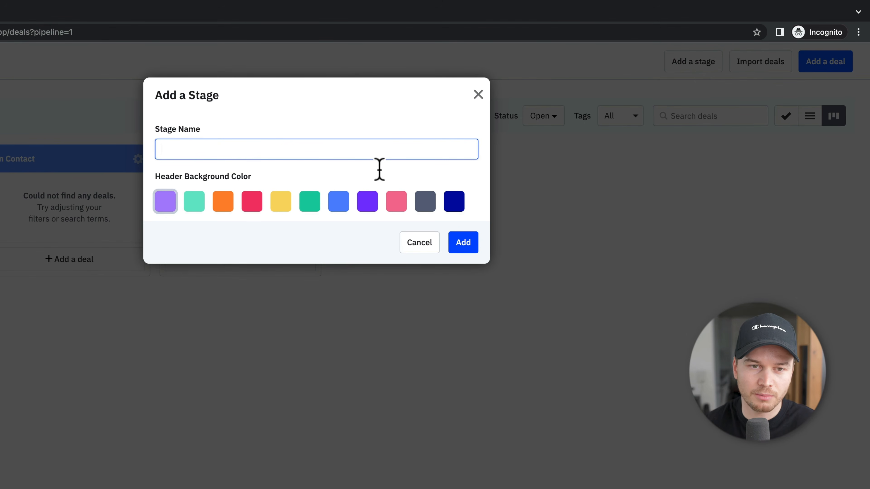
pyautogui.click(222, 206)
pyautogui.click(201, 153)
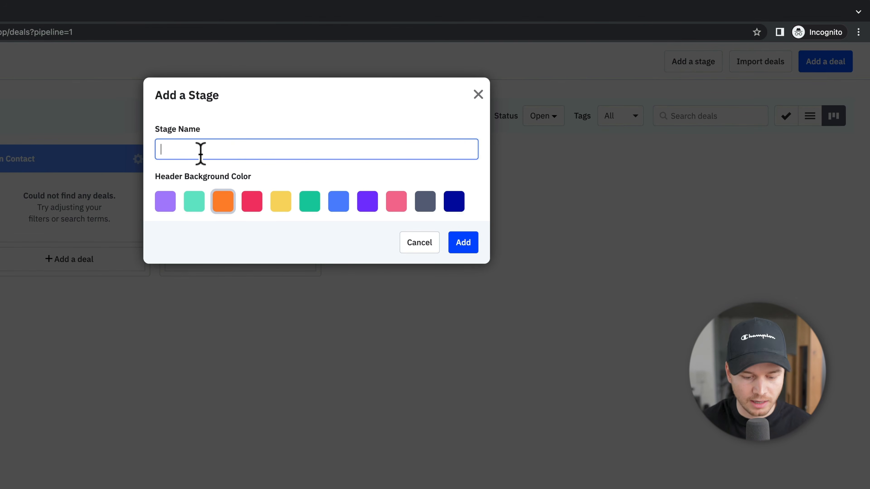
pyautogui.write('C')
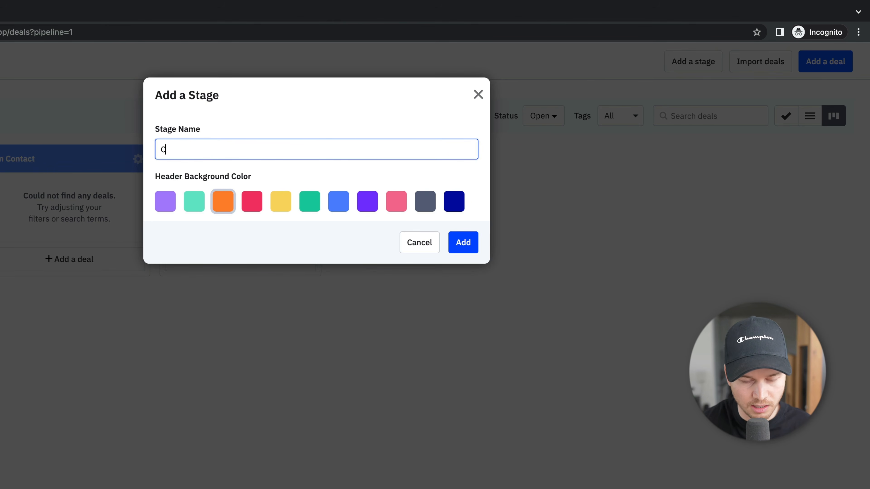
pyautogui.write('all scheduled')
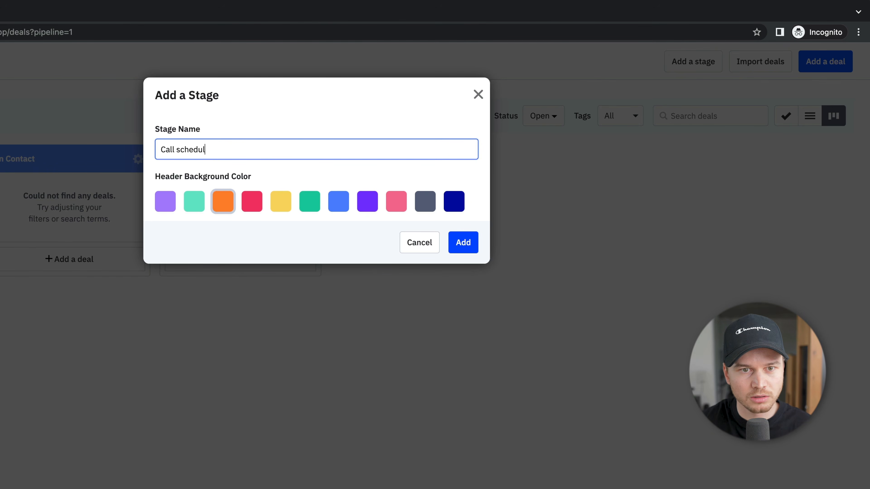
pyautogui.click(462, 244)
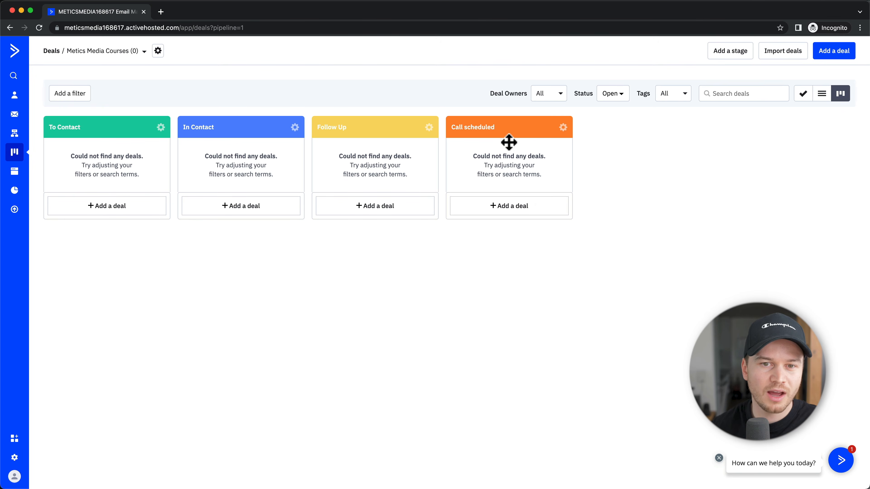
# Step: Delete the Call scheduled stage and confirm its removal
pyautogui.click(564, 128)
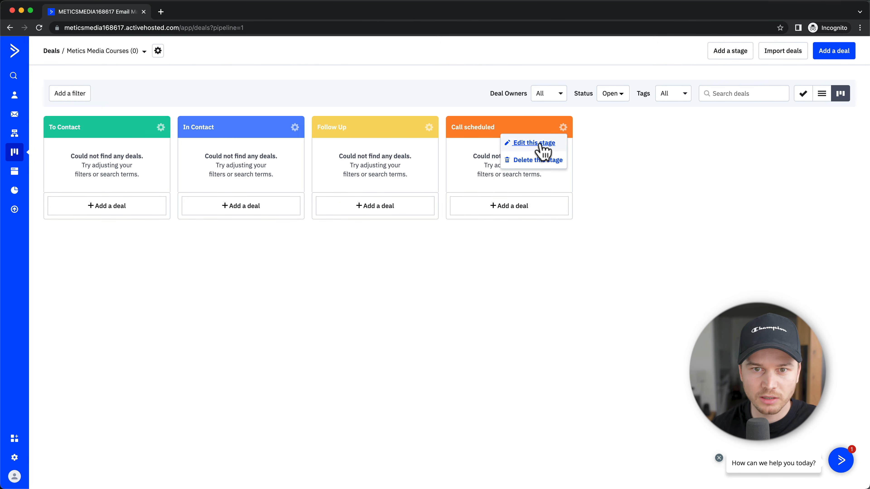
pyautogui.click(546, 167)
pyautogui.click(545, 166)
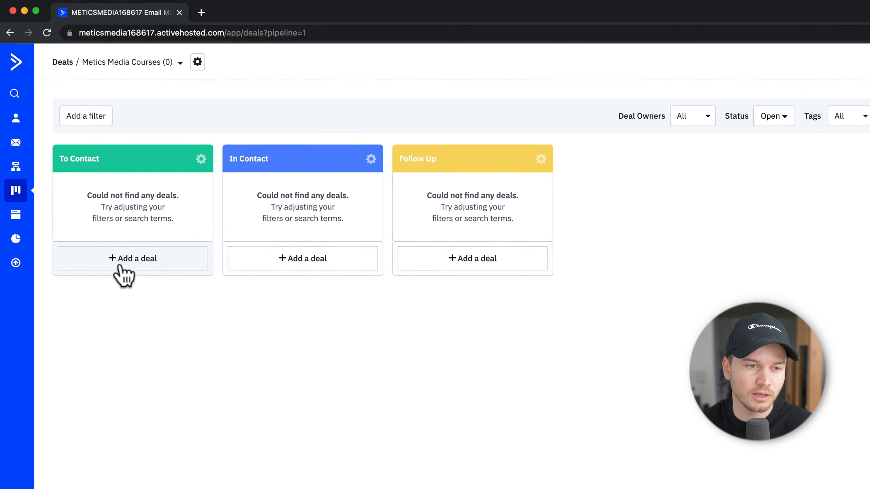
# Step: Start a new To Contact deal titled 'Basic Course' with value 1000
pyautogui.click(122, 271)
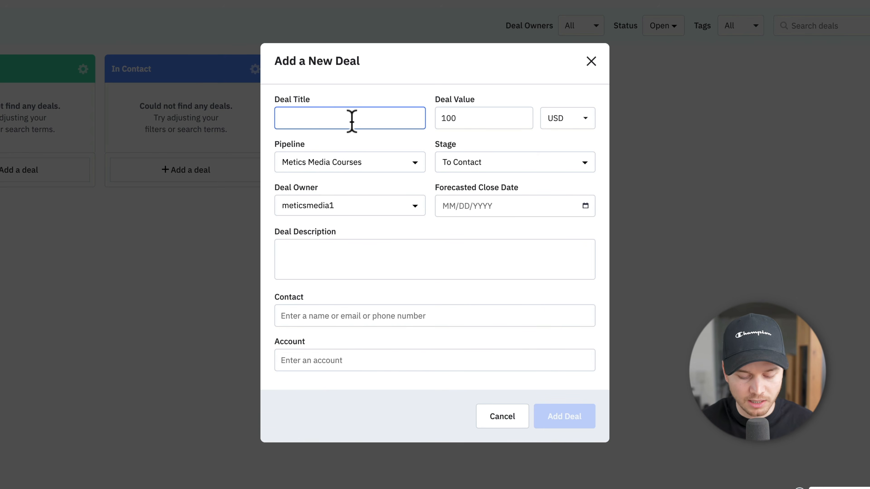
pyautogui.write('B')
pyautogui.press('BackSpace')
pyautogui.write('Basic')
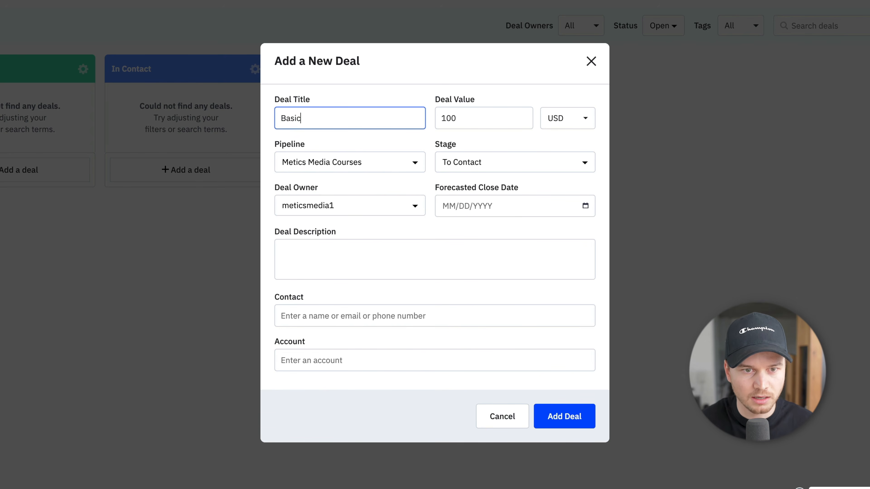
pyautogui.write(' Course')
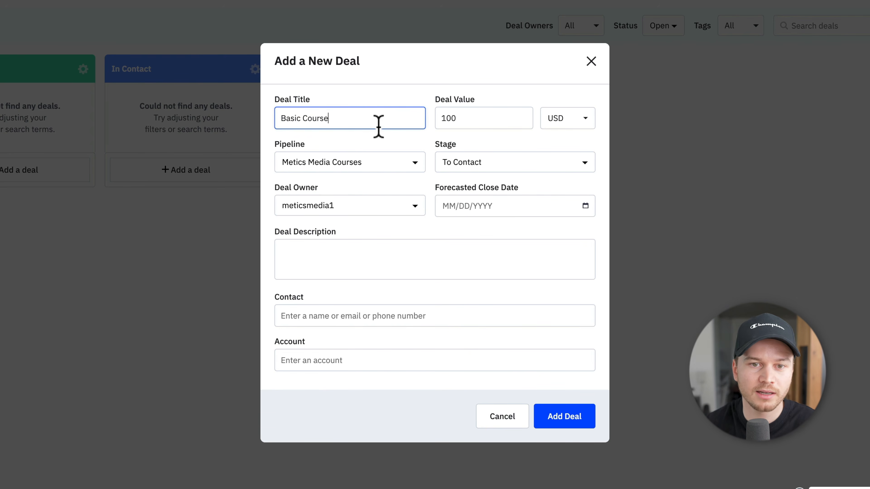
pyautogui.click(465, 121)
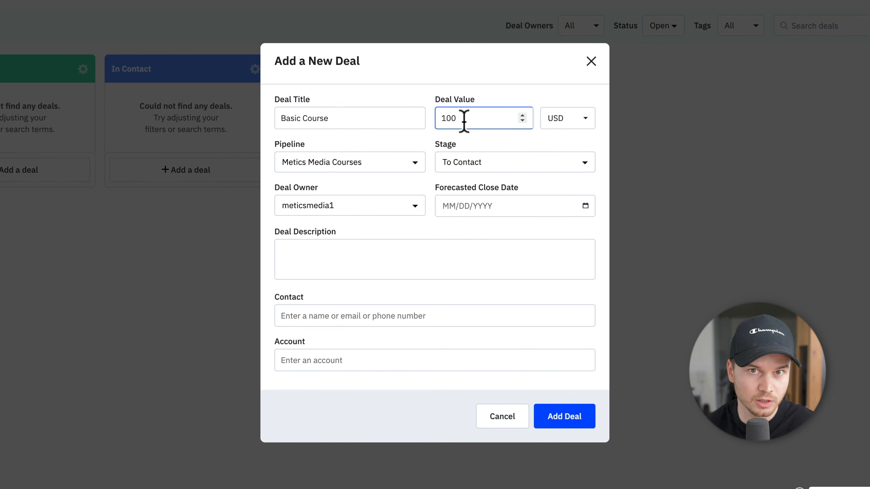
pyautogui.write('1000')
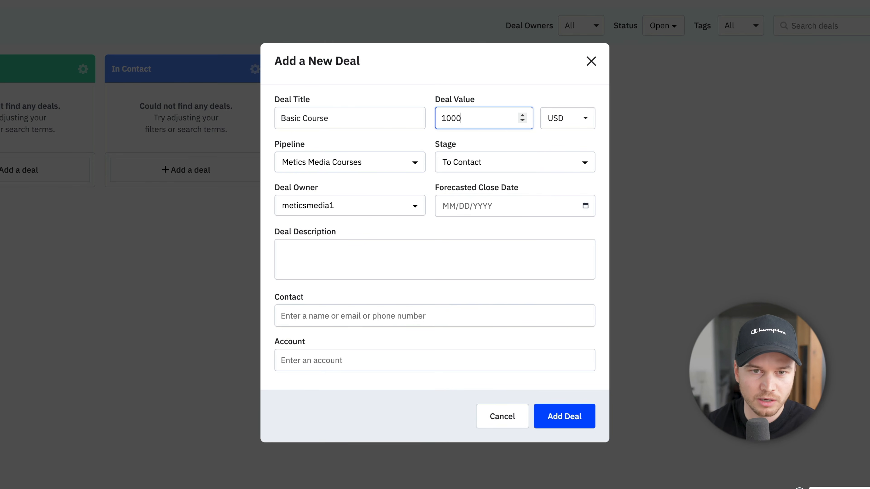
pyautogui.click(503, 91)
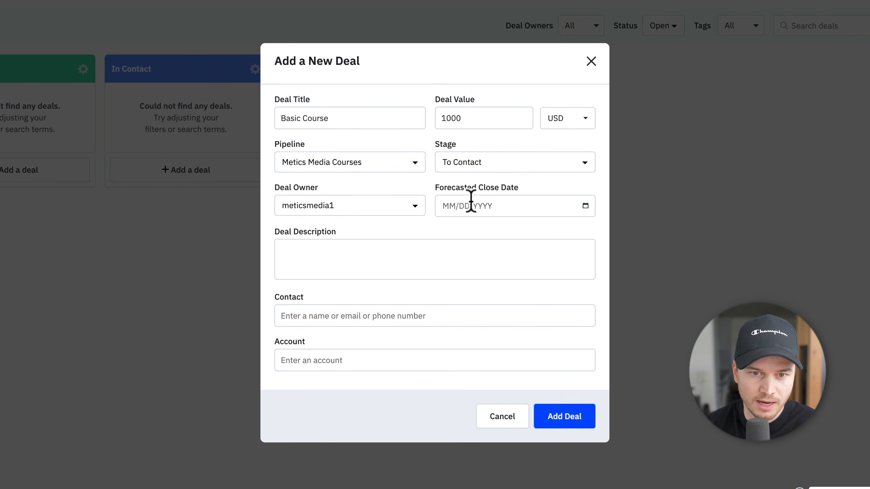
# Step: Link the matching existing contact to the deal and save it
pyautogui.click(314, 256)
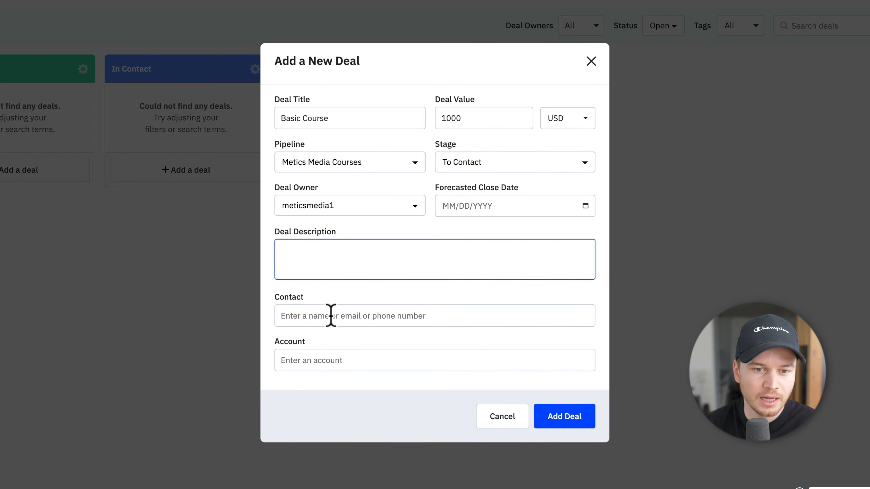
pyautogui.click(314, 315)
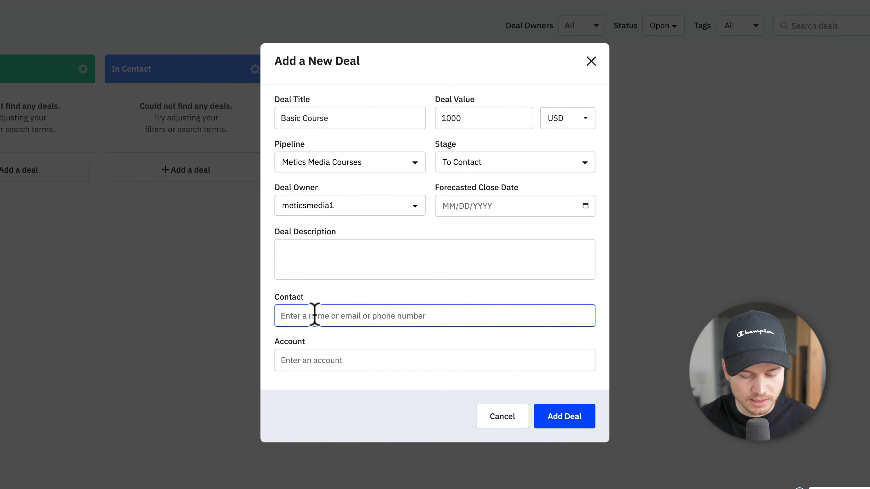
pyautogui.write('simon')
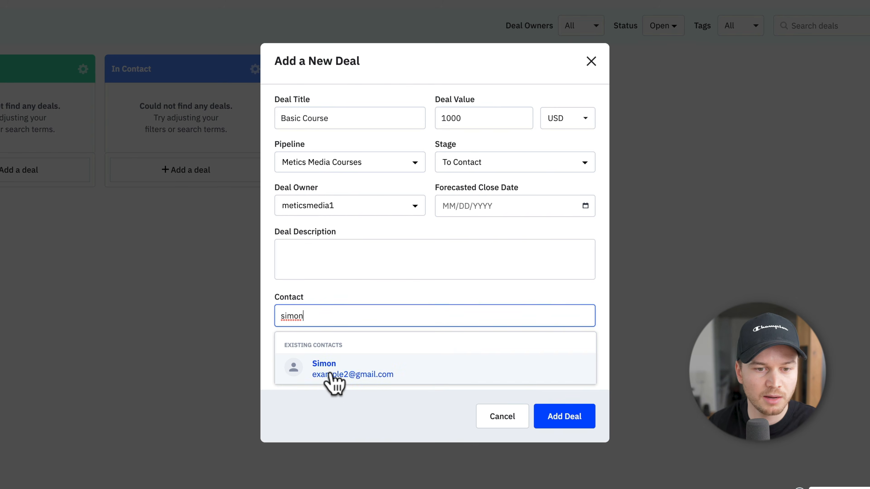
pyautogui.click(330, 375)
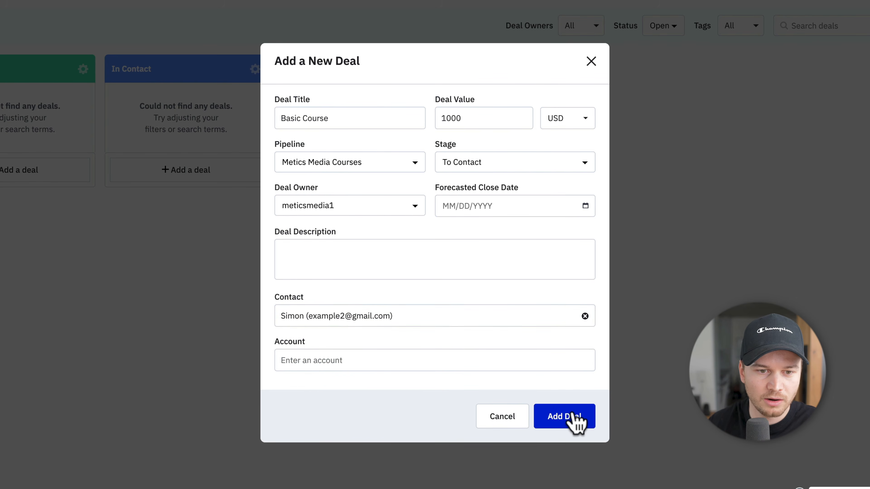
pyautogui.click(576, 422)
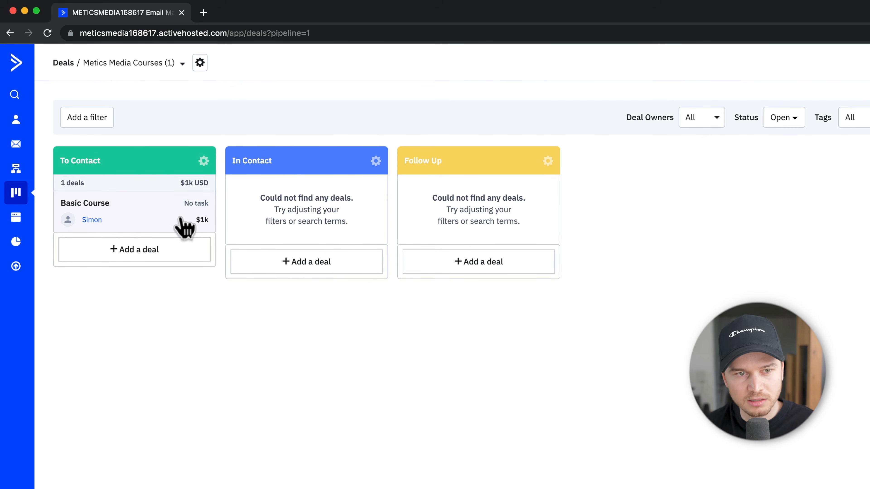
# Step: Drag Basic Course through In Contact and Follow Up back to To Contact, then open its details
pyautogui.moveTo(116, 223); pyautogui.dragTo(304, 221)
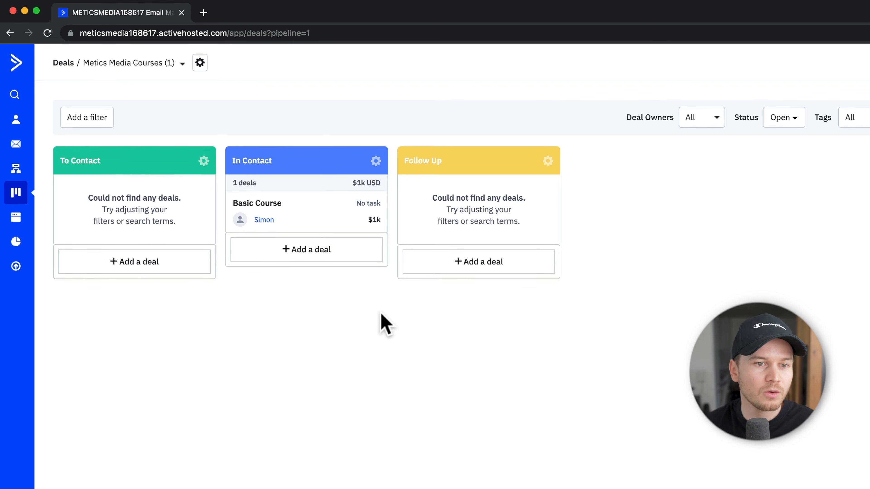
pyautogui.moveTo(313, 215); pyautogui.dragTo(479, 216)
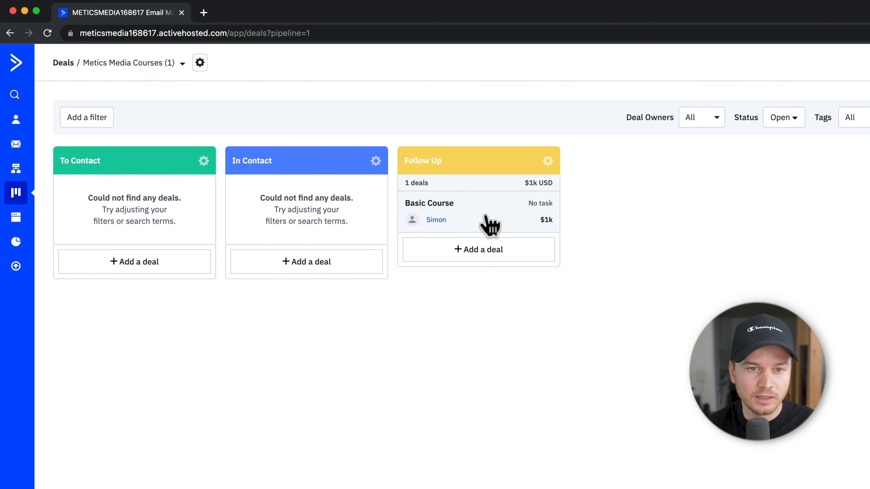
pyautogui.moveTo(489, 226); pyautogui.dragTo(158, 234)
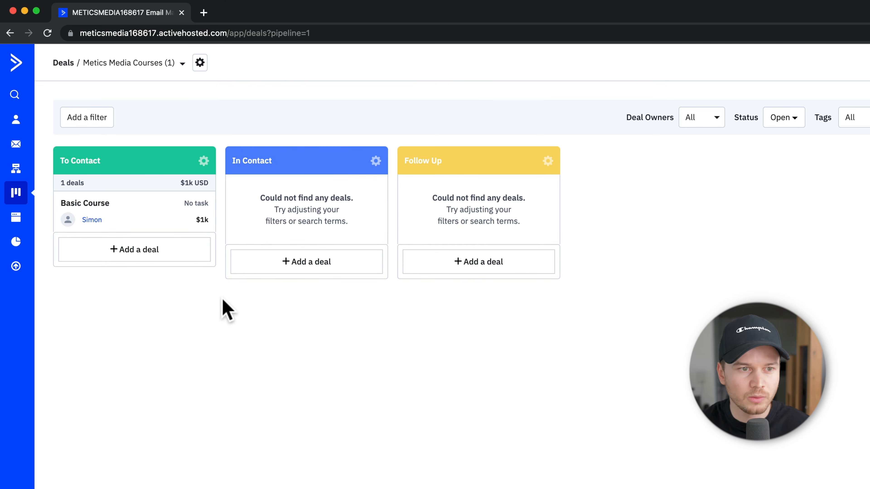
pyautogui.click(116, 220)
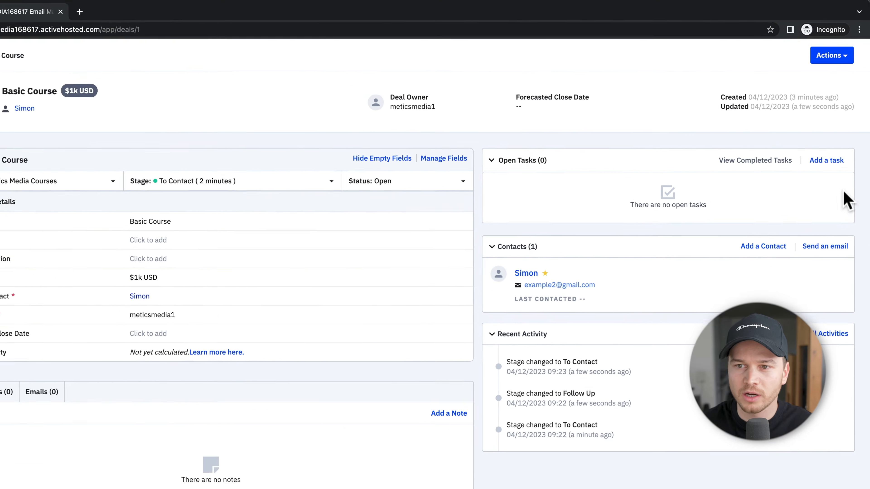
# Step: Save a 'Call' task due April 14, 2023 on Basic Course, then return to the Deals board
pyautogui.click(830, 144)
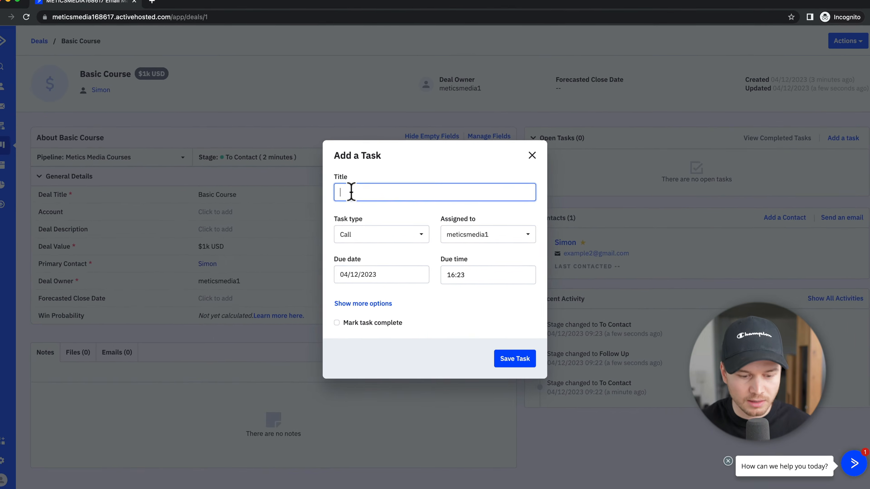
pyautogui.write('Call')
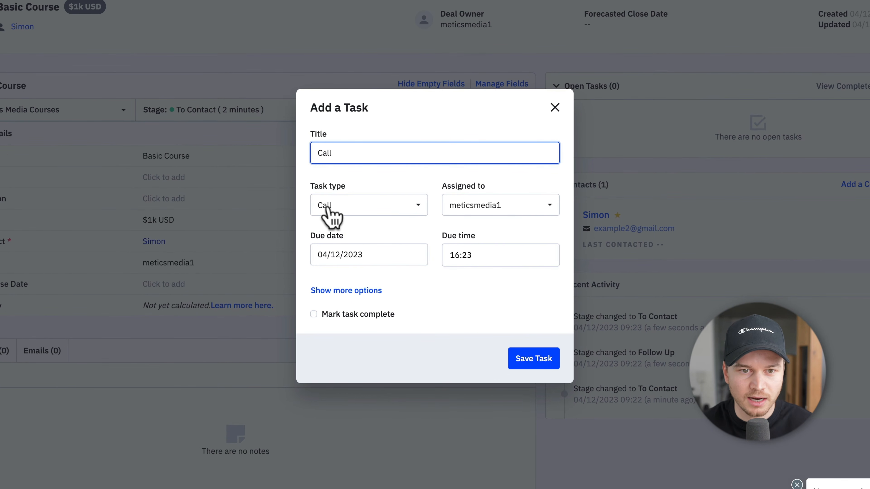
pyautogui.click(396, 254)
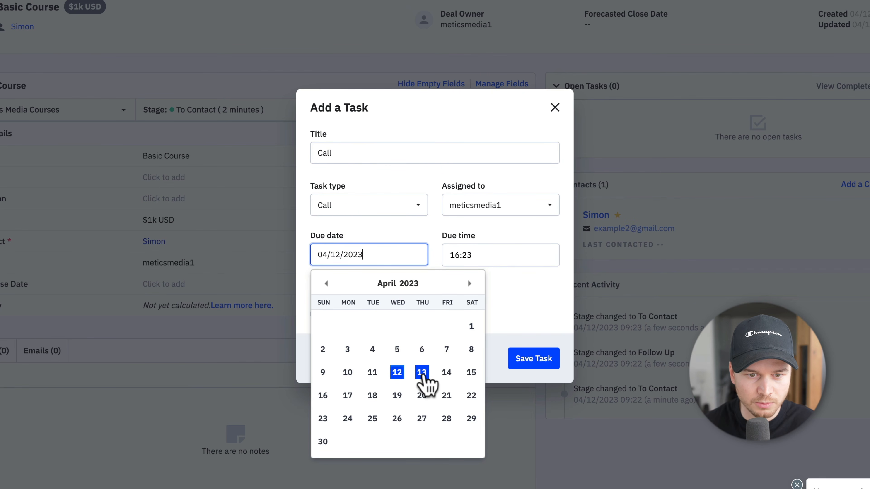
pyautogui.click(446, 373)
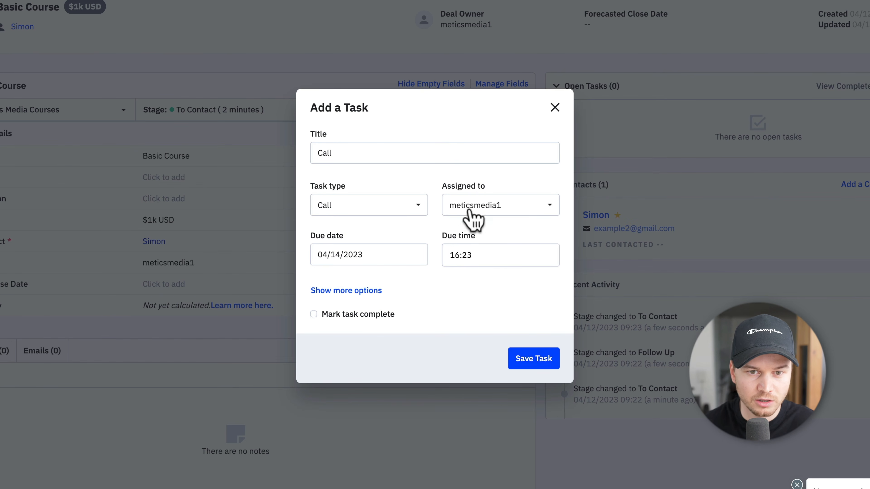
pyautogui.click(478, 211)
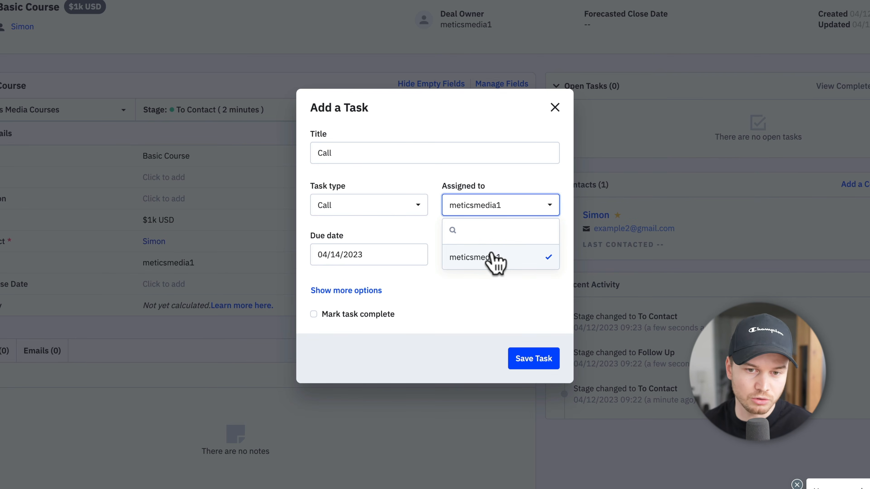
pyautogui.click(522, 360)
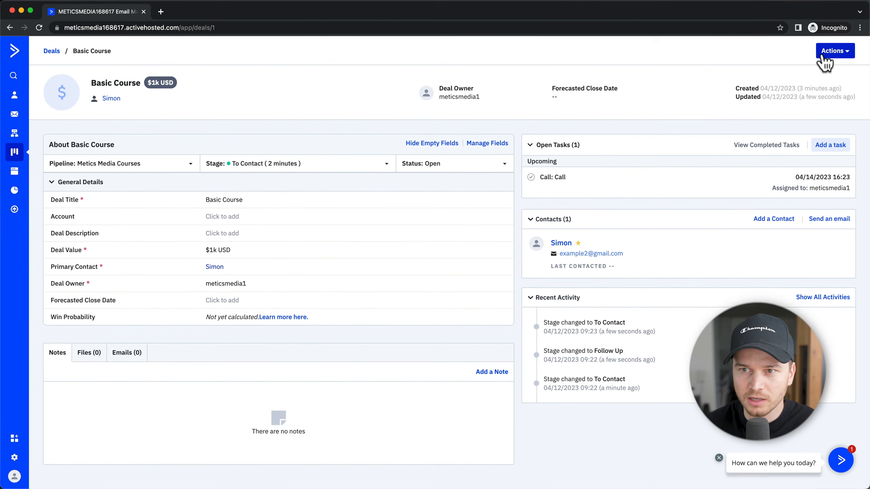
pyautogui.click(829, 54)
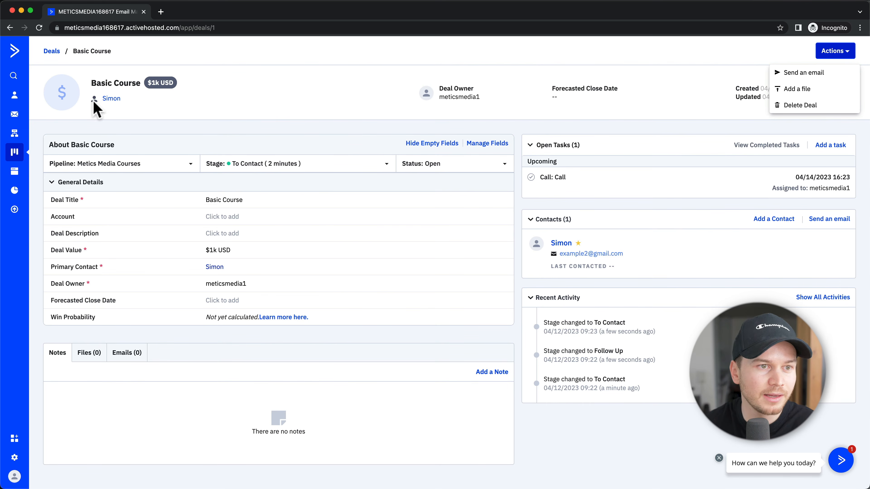
pyautogui.click(46, 51)
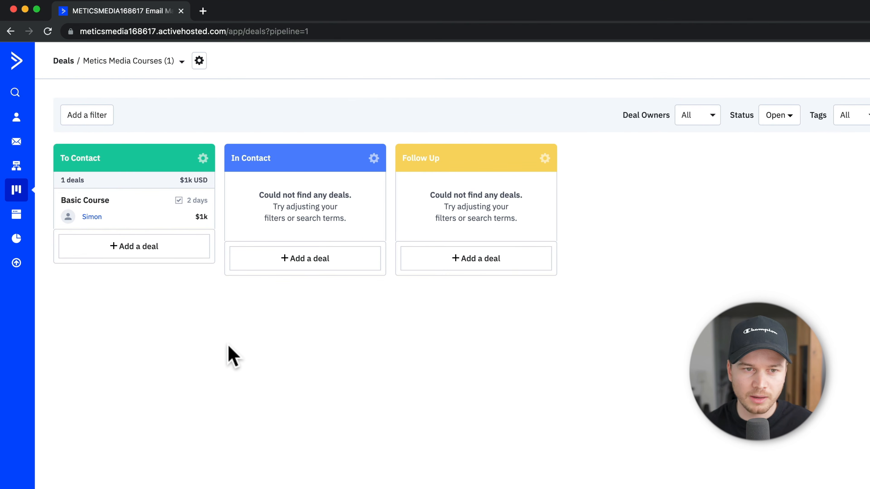
# Step: Switch the deals board to rows grouped by next action, showing Basic Course's Call task
pyautogui.moveTo(136, 220); pyautogui.dragTo(192, 223)
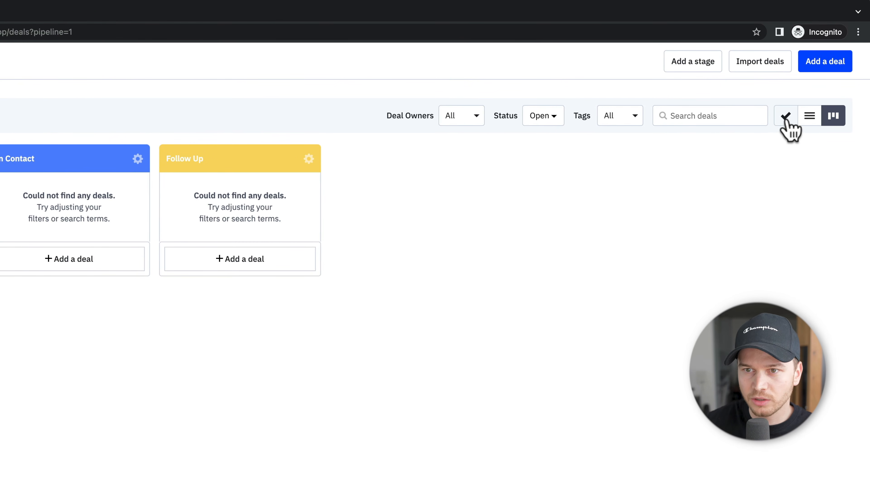
pyautogui.click(785, 117)
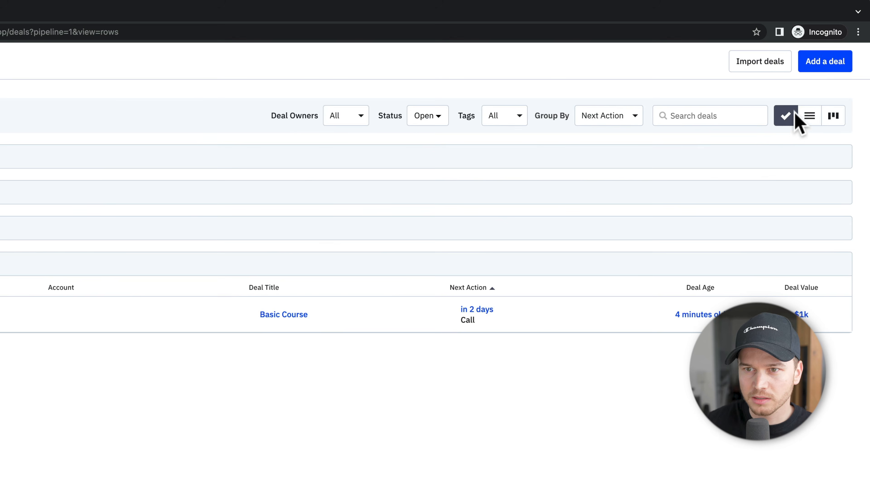